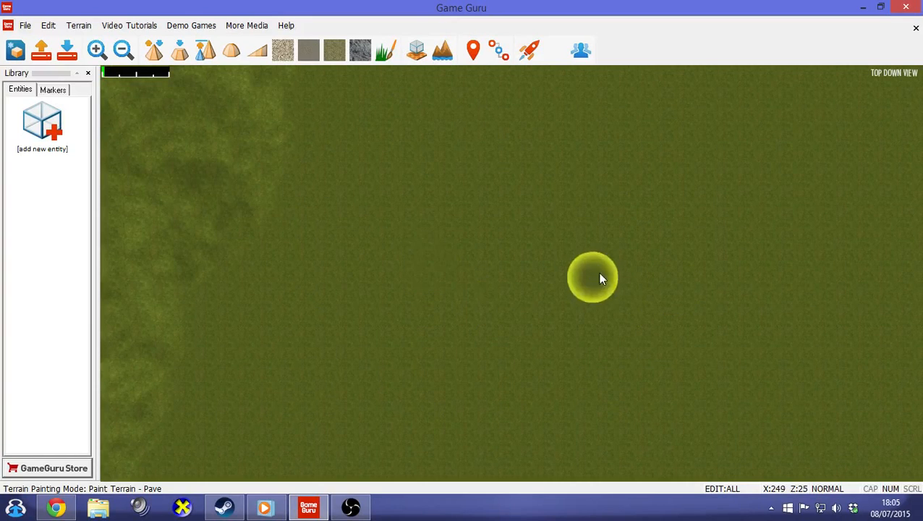
# - Paint a pave patch on the grass and raise winding ridges around it and across the surrounding terrain with the Shape tool
pyautogui.moveTo(353, 159)
pyautogui.mouseDown()
pyautogui.moveTo(377, 177)
pyautogui.moveTo(416, 160)
pyautogui.moveTo(370, 163)
pyautogui.moveTo(352, 186)
pyautogui.moveTo(252, 167)
pyautogui.moveTo(355, 246)
pyautogui.moveTo(301, 238)
pyautogui.moveTo(374, 209)
pyautogui.mouseUp()
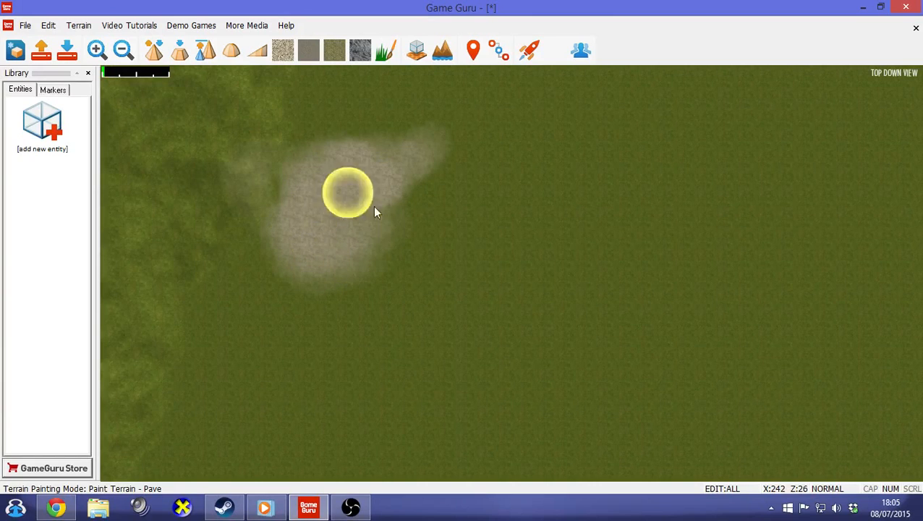
pyautogui.click(155, 50)
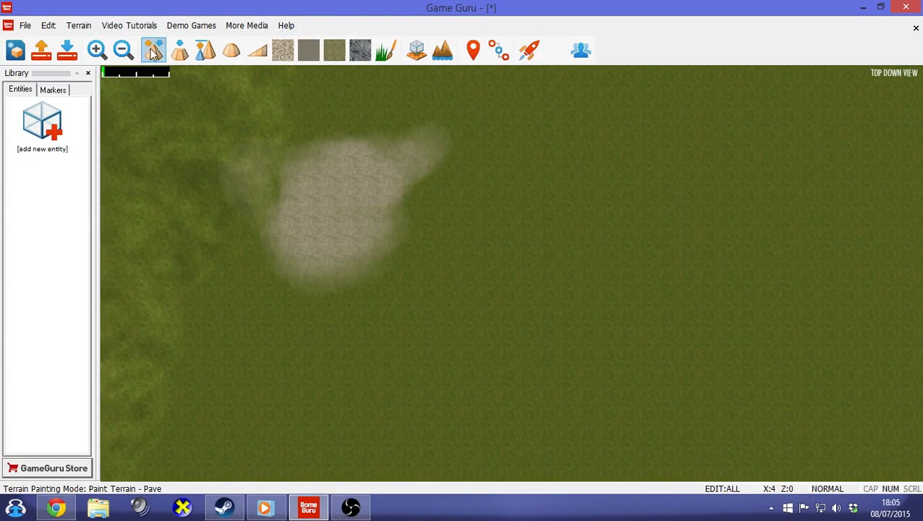
pyautogui.moveTo(615, 164)
pyautogui.mouseDown()
pyautogui.moveTo(686, 162)
pyautogui.moveTo(755, 146)
pyautogui.moveTo(809, 219)
pyautogui.moveTo(785, 295)
pyautogui.moveTo(736, 284)
pyautogui.moveTo(665, 296)
pyautogui.moveTo(657, 350)
pyautogui.moveTo(617, 370)
pyautogui.moveTo(550, 374)
pyautogui.moveTo(495, 401)
pyautogui.moveTo(408, 397)
pyautogui.moveTo(266, 420)
pyautogui.moveTo(193, 282)
pyautogui.moveTo(185, 193)
pyautogui.moveTo(233, 123)
pyautogui.moveTo(199, 169)
pyautogui.moveTo(200, 270)
pyautogui.mouseUp()
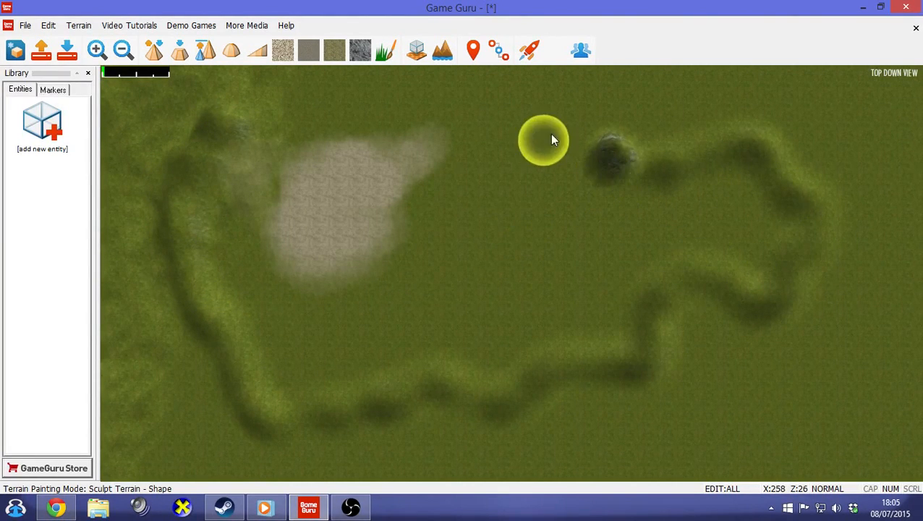
pyautogui.moveTo(506, 208)
pyautogui.mouseDown()
pyautogui.moveTo(481, 214)
pyautogui.moveTo(527, 253)
pyautogui.moveTo(517, 304)
pyautogui.moveTo(551, 365)
pyautogui.moveTo(634, 418)
pyautogui.moveTo(832, 378)
pyautogui.moveTo(799, 423)
pyautogui.moveTo(674, 418)
pyautogui.moveTo(483, 390)
pyautogui.moveTo(270, 390)
pyautogui.moveTo(205, 268)
pyautogui.moveTo(204, 155)
pyautogui.moveTo(402, 116)
pyautogui.moveTo(264, 120)
pyautogui.moveTo(220, 258)
pyautogui.mouseUp()
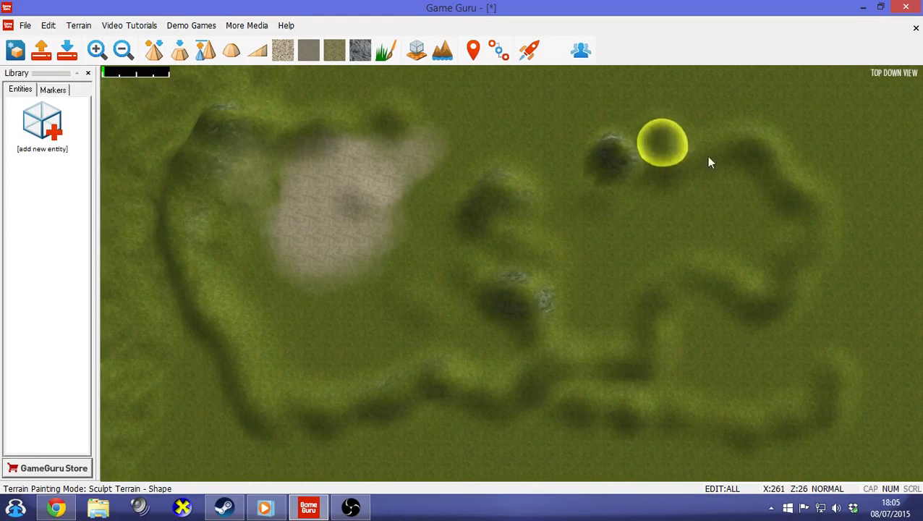
pyautogui.moveTo(859, 141)
pyautogui.mouseDown()
pyautogui.moveTo(861, 224)
pyautogui.moveTo(847, 295)
pyautogui.moveTo(861, 362)
pyautogui.moveTo(888, 395)
pyautogui.moveTo(784, 430)
pyautogui.moveTo(598, 419)
pyautogui.moveTo(564, 393)
pyautogui.moveTo(480, 399)
pyautogui.moveTo(451, 383)
pyautogui.moveTo(299, 406)
pyautogui.moveTo(255, 357)
pyautogui.moveTo(248, 301)
pyautogui.mouseUp()
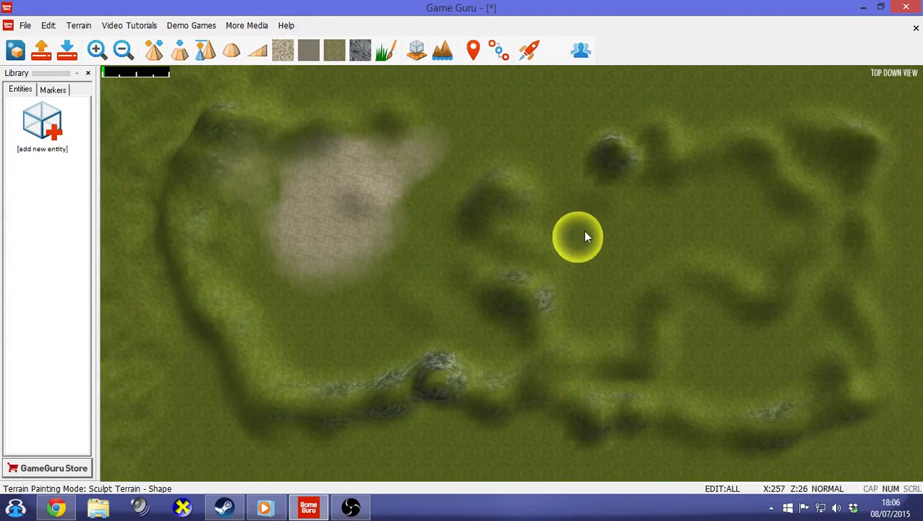
# - Enlarge the sculpting brush and raise a broad mountain and higher ground over the ridges
pyautogui.scroll(5, 587, 229)
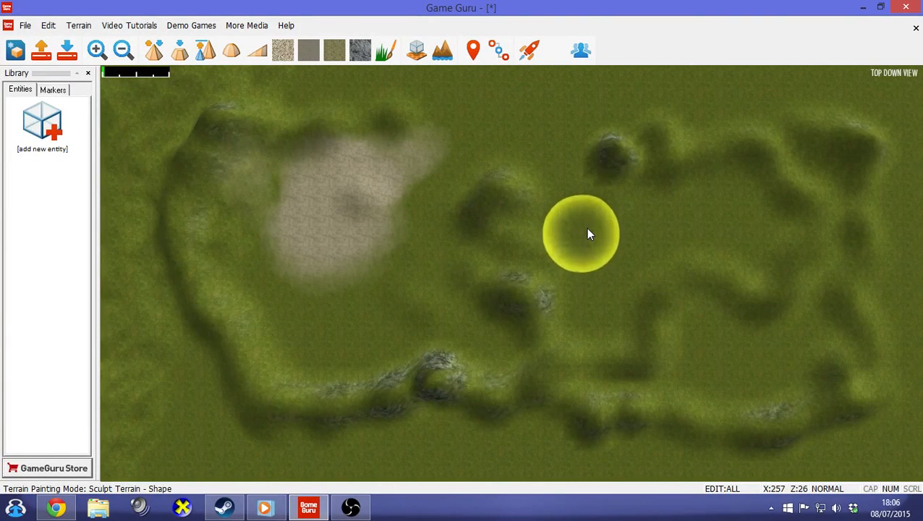
pyautogui.scroll(3, 587, 234)
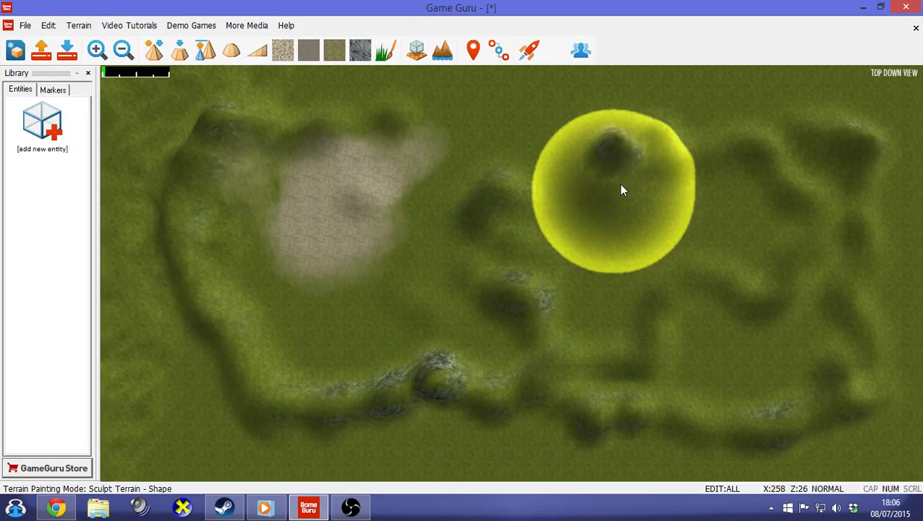
pyautogui.moveTo(620, 186)
pyautogui.mouseDown()
pyautogui.moveTo(736, 166)
pyautogui.moveTo(819, 322)
pyautogui.moveTo(822, 385)
pyautogui.mouseUp()
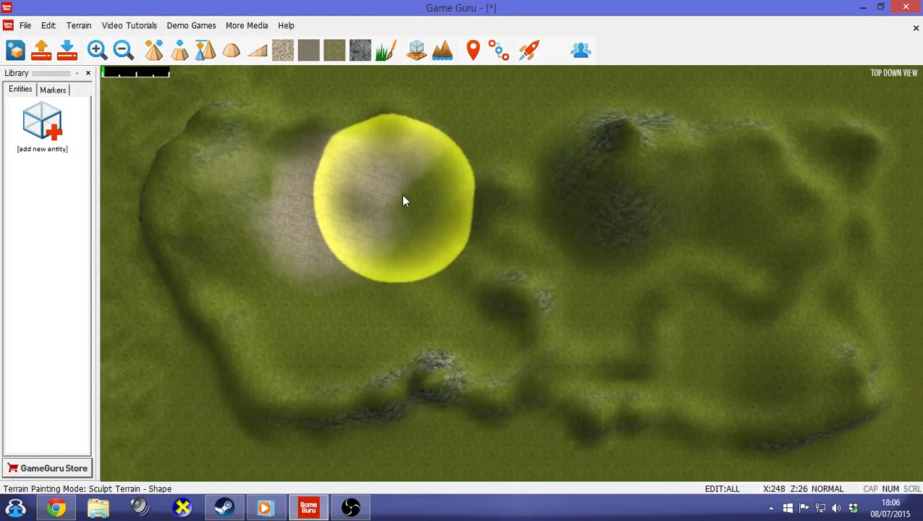
# - Lower the terrain below water level to carve a connected lake and river running between the mountains
pyautogui.moveTo(395, 183)
pyautogui.mouseDown(button='right')
pyautogui.moveTo(316, 251)
pyautogui.moveTo(310, 314)
pyautogui.moveTo(467, 323)
pyautogui.moveTo(501, 221)
pyautogui.moveTo(503, 170)
pyautogui.moveTo(578, 259)
pyautogui.moveTo(463, 305)
pyautogui.moveTo(476, 249)
pyautogui.moveTo(546, 285)
pyautogui.moveTo(555, 280)
pyautogui.moveTo(536, 305)
pyautogui.moveTo(466, 299)
pyautogui.moveTo(491, 366)
pyautogui.moveTo(542, 413)
pyautogui.moveTo(562, 412)
pyautogui.moveTo(463, 409)
pyautogui.mouseUp(button='right')
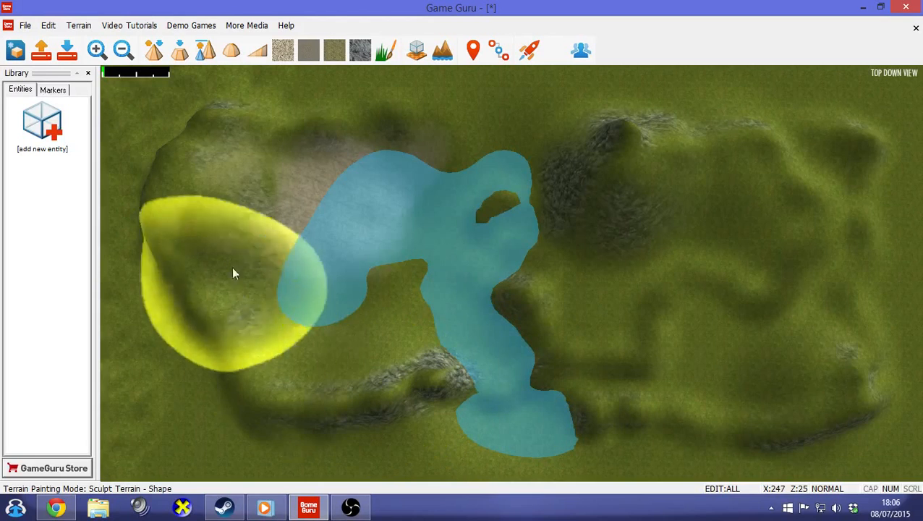
pyautogui.moveTo(515, 146)
pyautogui.keyDown('shift'); pyautogui.mouseDown()
pyautogui.moveTo(538, 118)
pyautogui.moveTo(484, 223)
pyautogui.moveTo(540, 216)
pyautogui.mouseUp(); pyautogui.keyUp('shift')
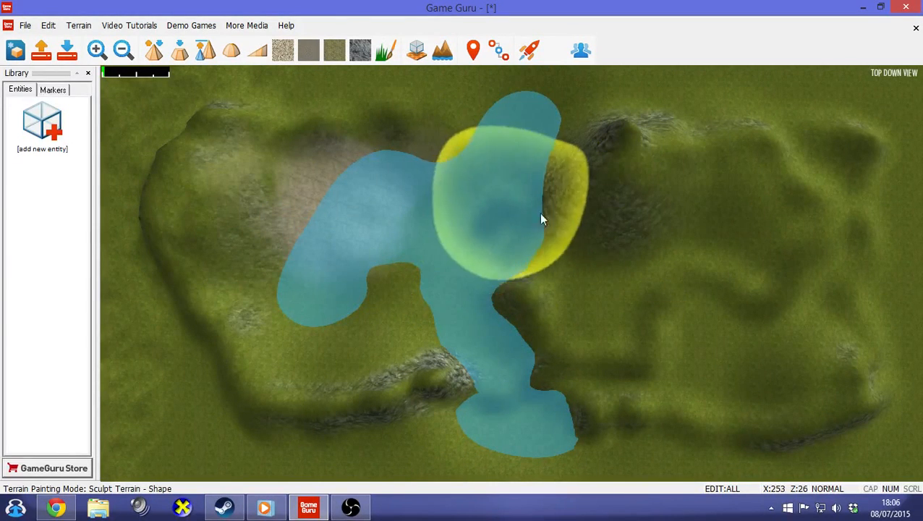
pyautogui.moveTo(592, 249)
pyautogui.keyDown('shift'); pyautogui.mouseDown()
pyautogui.moveTo(655, 268)
pyautogui.moveTo(731, 248)
pyautogui.moveTo(791, 255)
pyautogui.moveTo(835, 330)
pyautogui.mouseUp(); pyautogui.keyUp('shift')
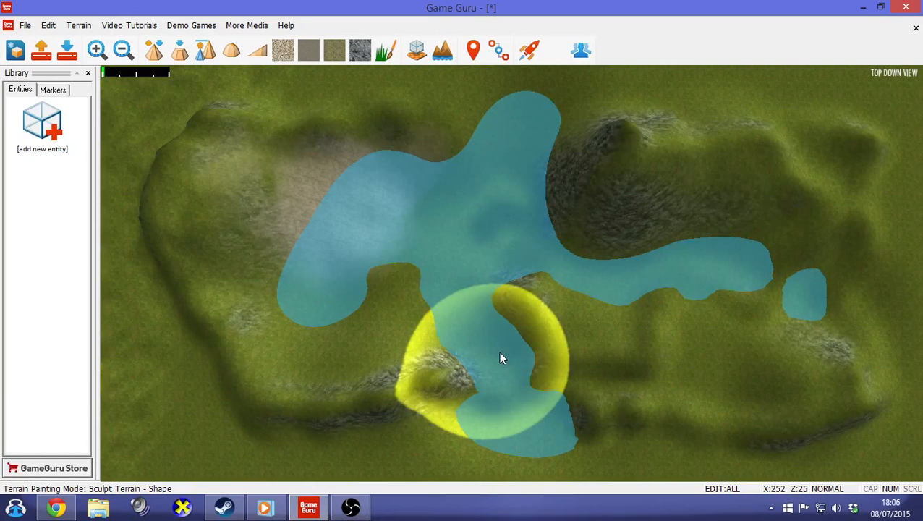
# - Reduce the brush size and examine all sides of the sculpted map from above
pyautogui.press('[')
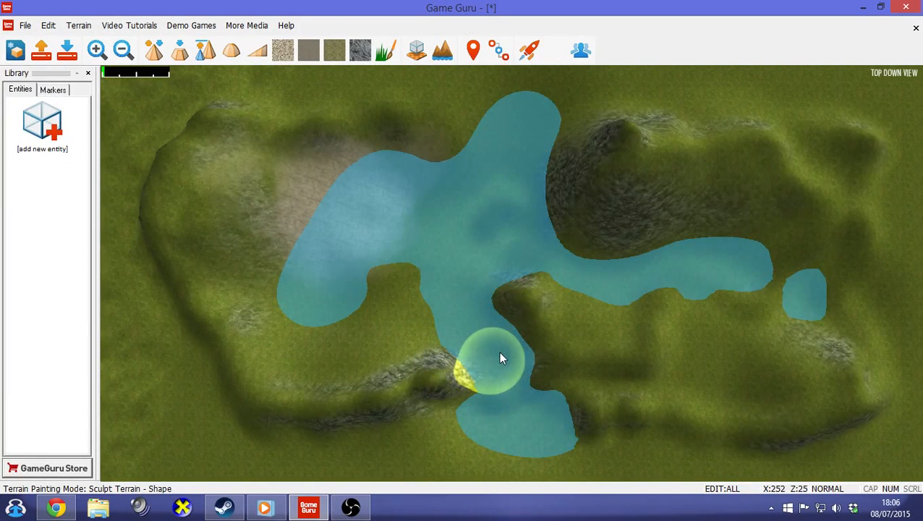
pyautogui.press('Right')
pyautogui.press('Left')
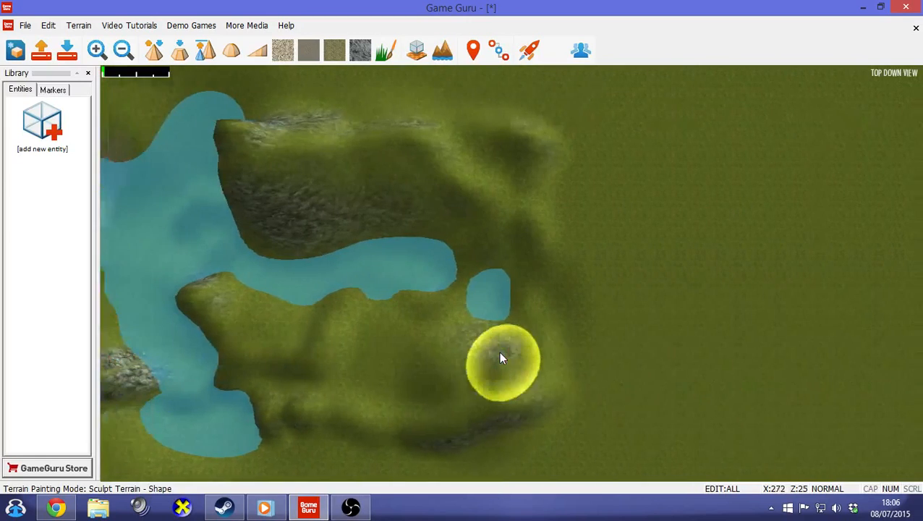
pyautogui.press('Left')
pyautogui.press('Up')
pyautogui.press('Right')
pyautogui.press('Down')
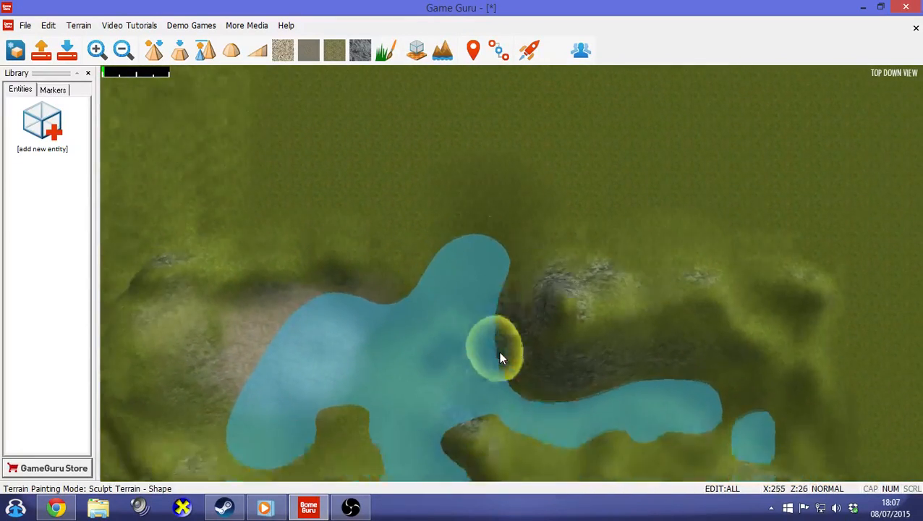
pyautogui.press('Left')
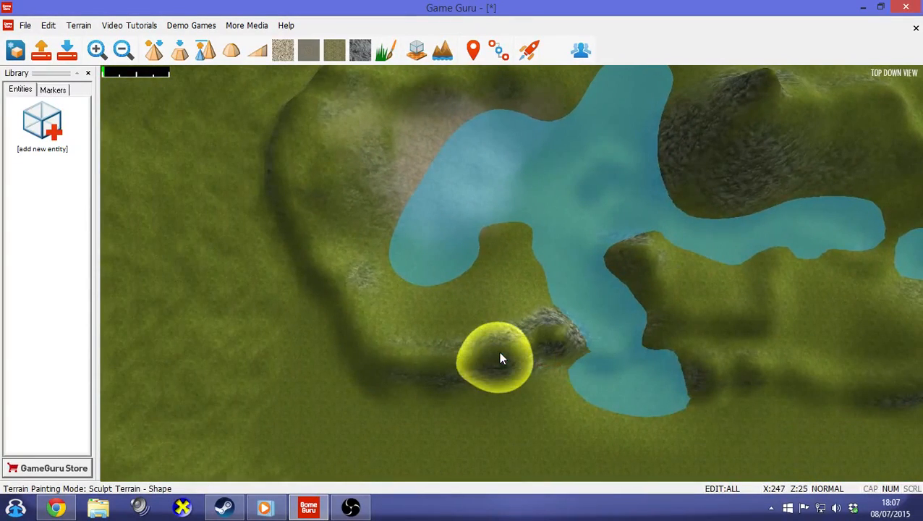
pyautogui.press('Right')
pyautogui.press('Up')
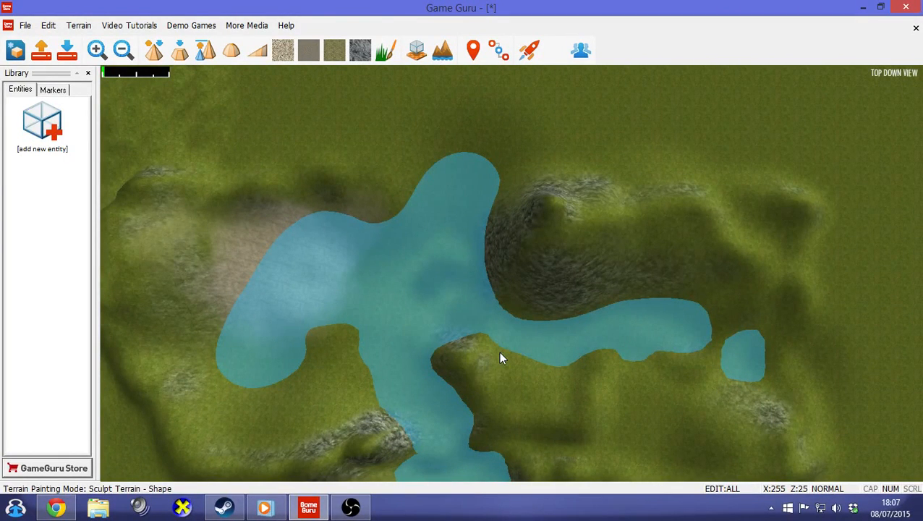
# - Switch to free flight view and inspect the mountains, ridges and river from several angles
pyautogui.press('f')
pyautogui.moveTo(500, 352); pyautogui.dragTo(390, 211, button='right')
pyautogui.press('w')
pyautogui.moveTo(463, 275); pyautogui.dragTo(351, 272, button='right')
pyautogui.moveTo(427, 358)
pyautogui.mouseDown(button='right')
pyautogui.moveTo(481, 367)
pyautogui.moveTo(401, 365)
pyautogui.moveTo(554, 374)
pyautogui.moveTo(636, 307)
pyautogui.moveTo(676, 331)
pyautogui.moveTo(430, 330)
pyautogui.moveTo(541, 405)
pyautogui.mouseUp(button='right')
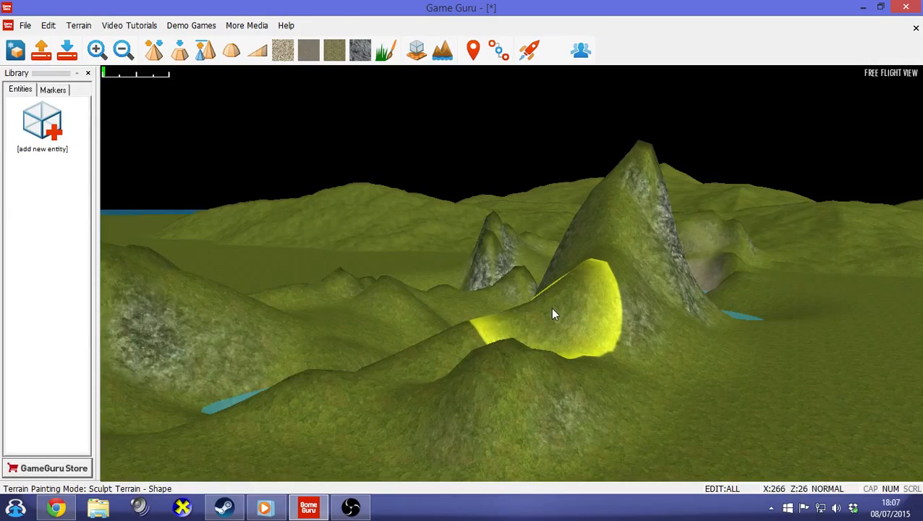
pyautogui.moveTo(567, 304)
pyautogui.mouseDown(button='right')
pyautogui.moveTo(611, 321)
pyautogui.moveTo(589, 324)
pyautogui.moveTo(623, 313)
pyautogui.moveTo(624, 398)
pyautogui.moveTo(620, 311)
pyautogui.moveTo(593, 309)
pyautogui.mouseUp(button='right')
pyautogui.press('a')
pyautogui.press('a')
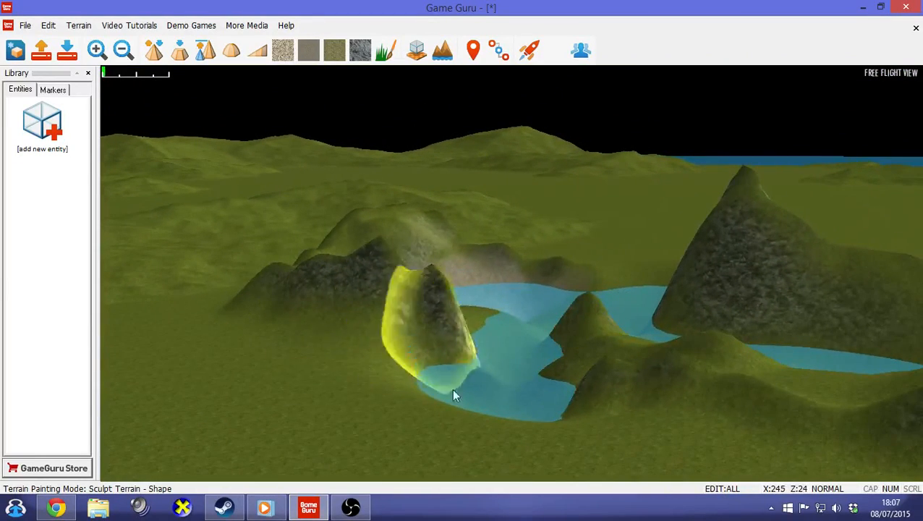
pyautogui.moveTo(536, 315)
pyautogui.mouseDown(button='right')
pyautogui.moveTo(491, 343)
pyautogui.moveTo(462, 336)
pyautogui.moveTo(429, 348)
pyautogui.moveTo(466, 329)
pyautogui.mouseUp(button='right')
pyautogui.press('d')
pyautogui.press('d')
pyautogui.press('s')
pyautogui.press('w')
pyautogui.press('a')
pyautogui.press('s')
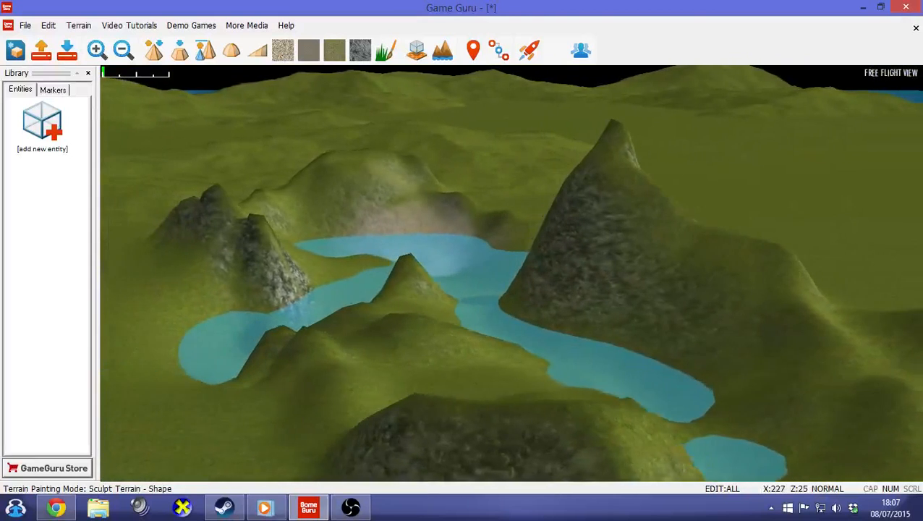
# - Raise a new hill with the Shape tool on the flat ground beside the rocky lakeside ridge
pyautogui.press('w')
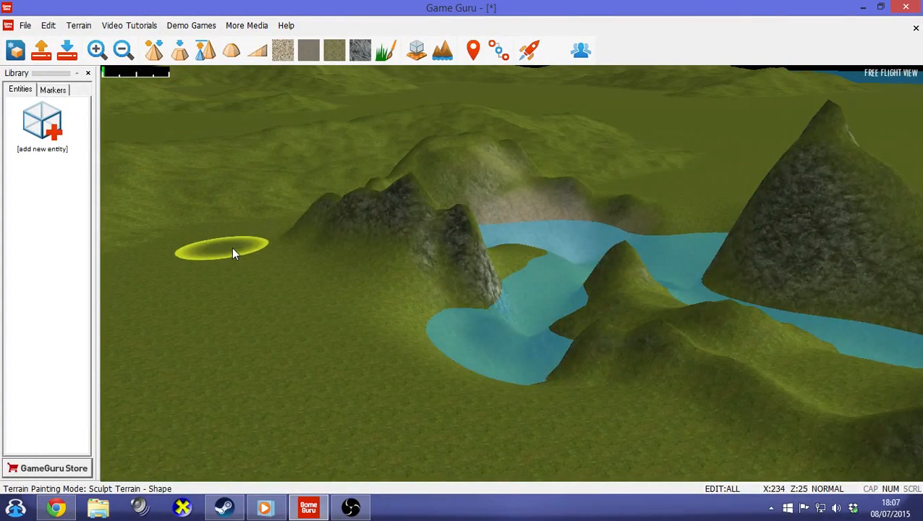
pyautogui.moveTo(241, 246); pyautogui.dragTo(264, 236)
pyautogui.moveTo(264, 236); pyautogui.dragTo(262, 236, button='right')
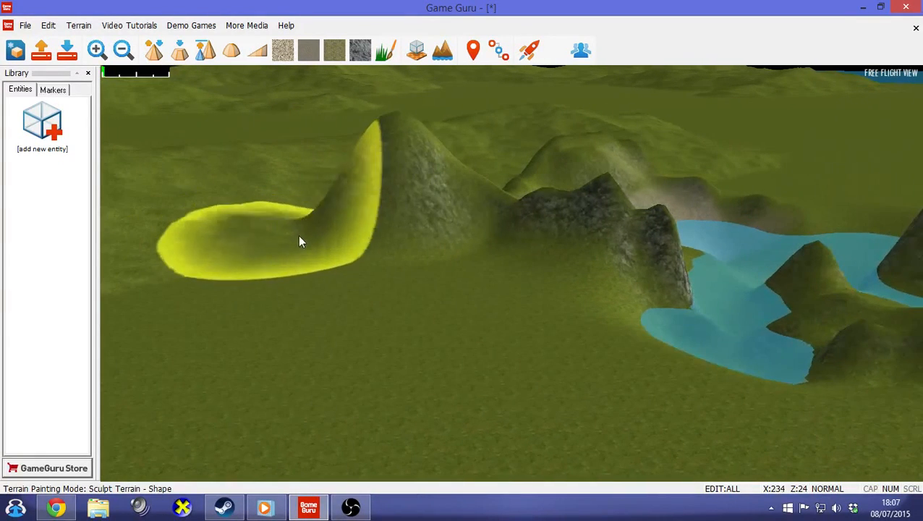
# - Use the Level tool to extend the flat ground over the nearby water and flatten the new hill into a plateau
pyautogui.click(180, 52)
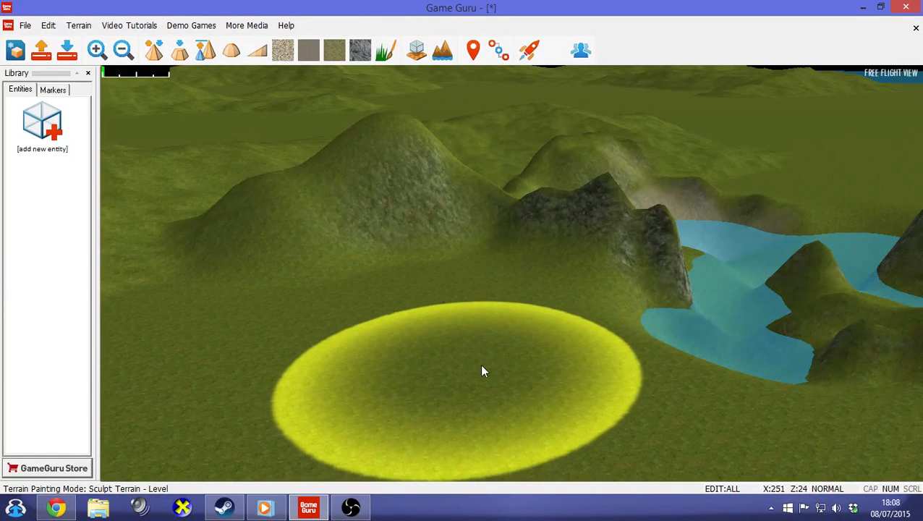
pyautogui.moveTo(483, 370)
pyautogui.mouseDown()
pyautogui.moveTo(561, 364)
pyautogui.moveTo(712, 302)
pyautogui.moveTo(770, 262)
pyautogui.moveTo(749, 359)
pyautogui.mouseUp()
pyautogui.moveTo(395, 152)
pyautogui.mouseDown()
pyautogui.moveTo(386, 134)
pyautogui.moveTo(249, 148)
pyautogui.moveTo(335, 134)
pyautogui.moveTo(432, 140)
pyautogui.moveTo(445, 232)
pyautogui.mouseUp()
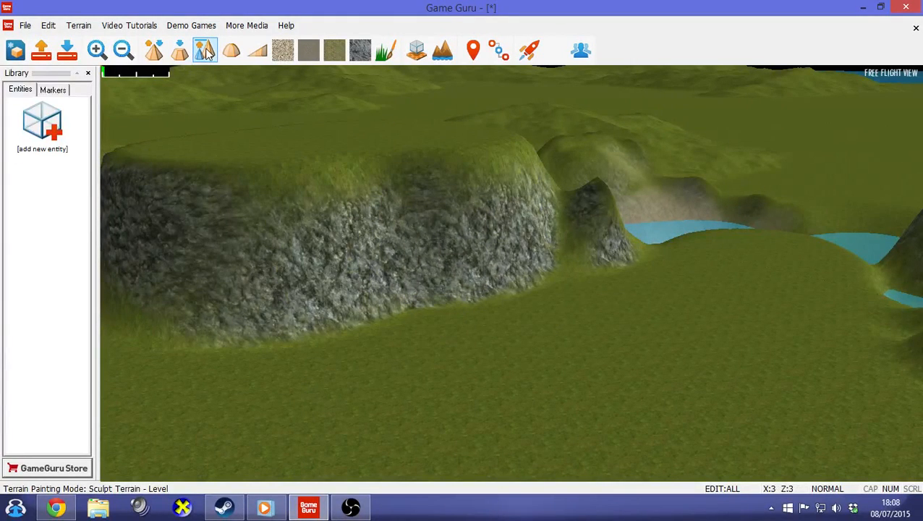
# - Use the Stored Level tool to build a second plateau on open ground, matching the first one's height
pyautogui.click(207, 50)
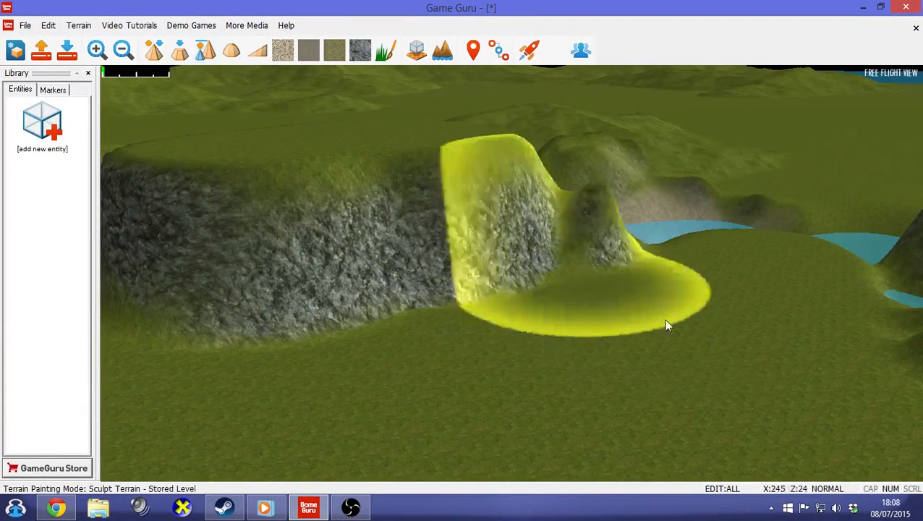
pyautogui.press('s')
pyautogui.press('a')
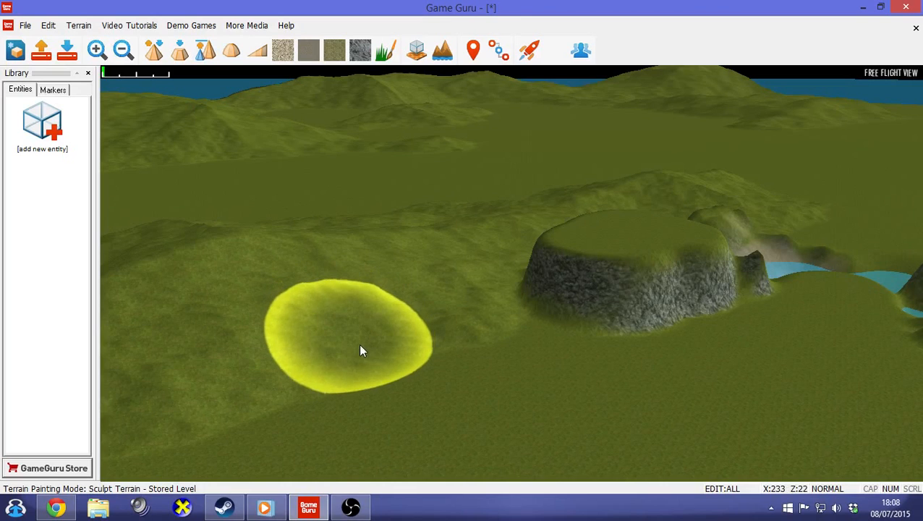
pyautogui.moveTo(361, 353); pyautogui.dragTo(360, 348)
pyautogui.moveTo(264, 323)
pyautogui.mouseDown()
pyautogui.moveTo(345, 304)
pyautogui.moveTo(355, 341)
pyautogui.mouseUp()
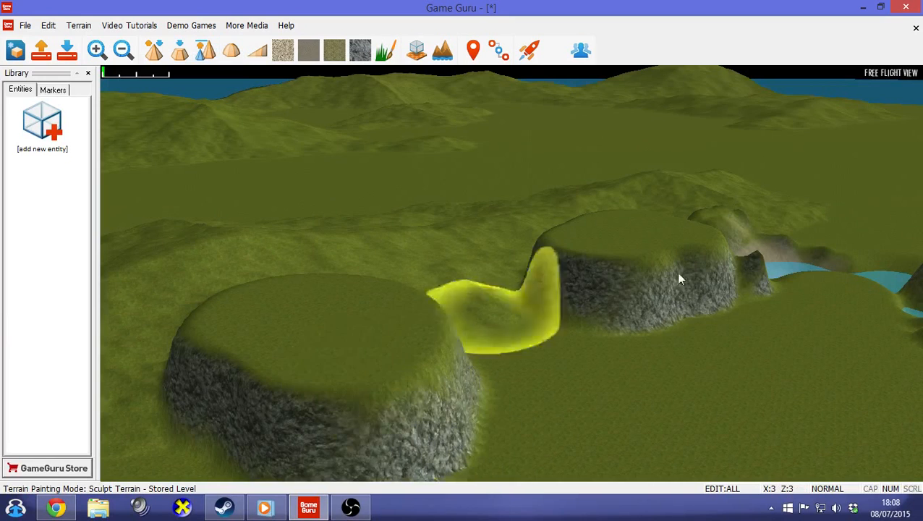
# - Build a ramp from the flat ground up to the top of the plateau nearer the water
pyautogui.press('d')
pyautogui.press('s')
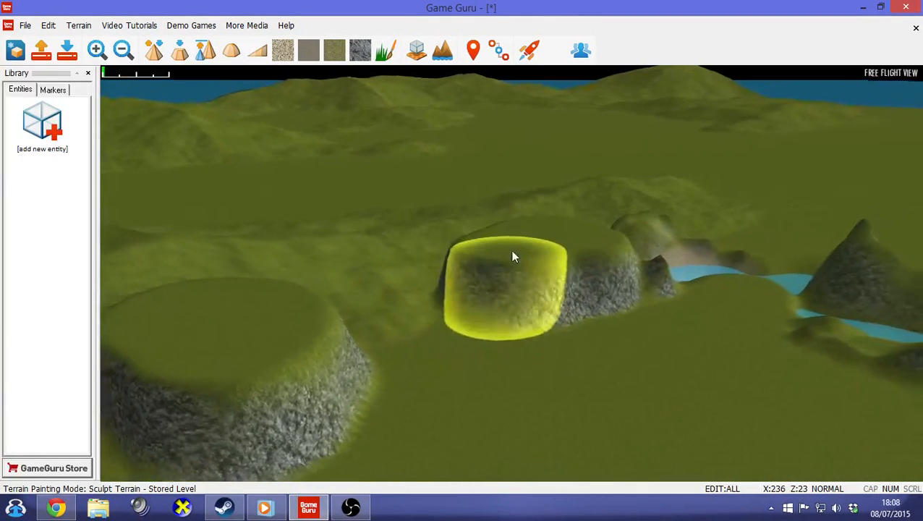
pyautogui.press('a')
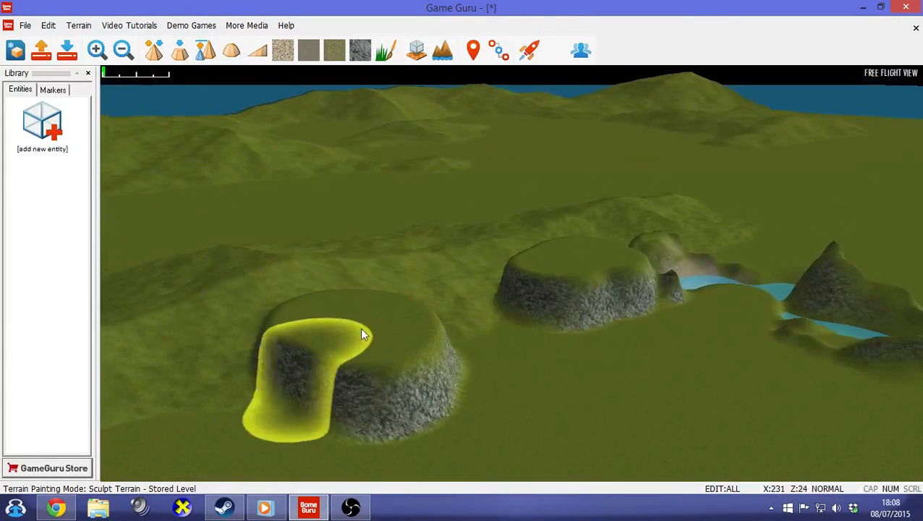
pyautogui.press('d')
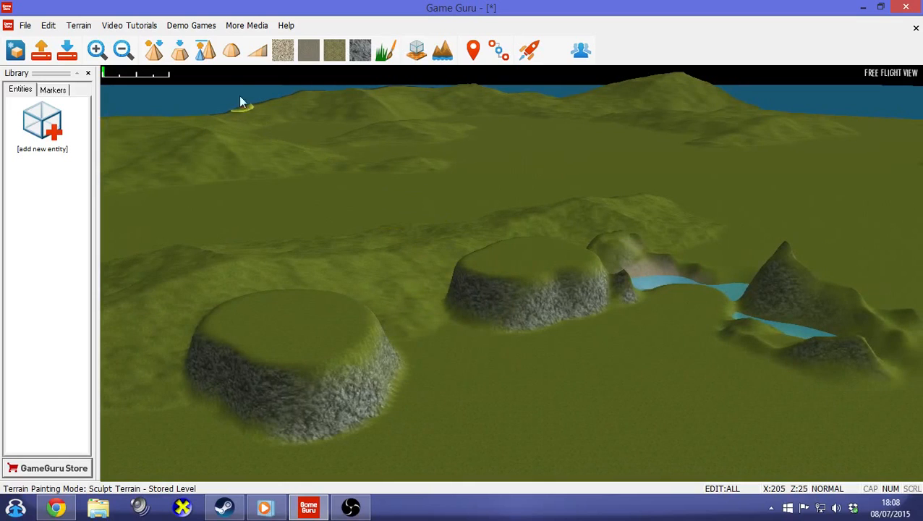
pyautogui.click(257, 49)
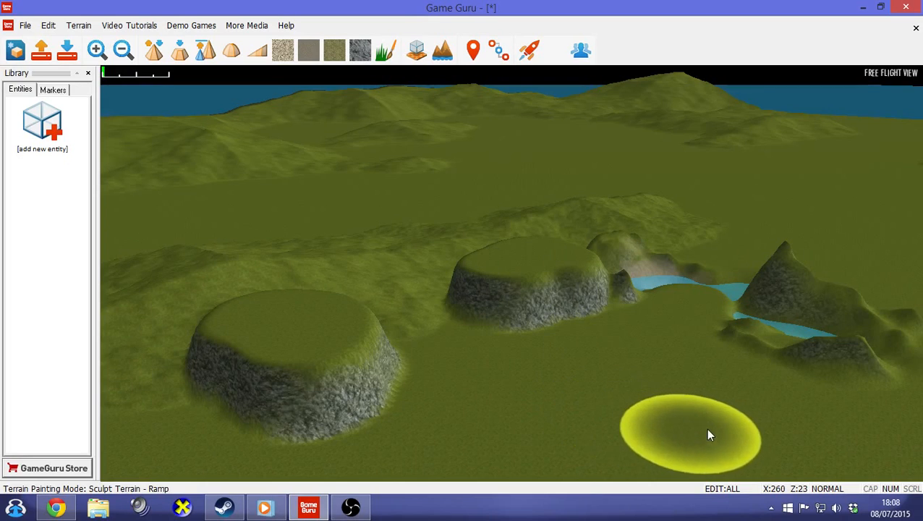
pyautogui.click(646, 419)
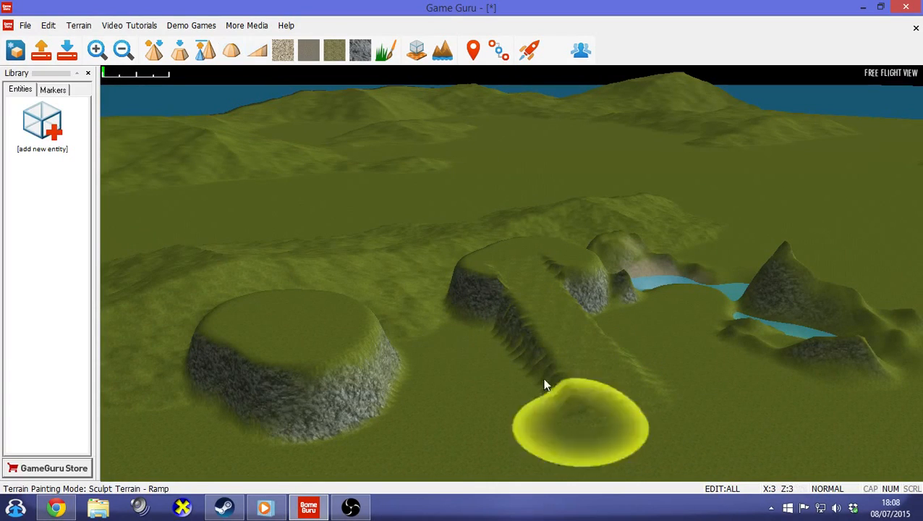
# - Smooth the jagged sides of the ramp with the Blend tool and review it from different angles
pyautogui.click(231, 50)
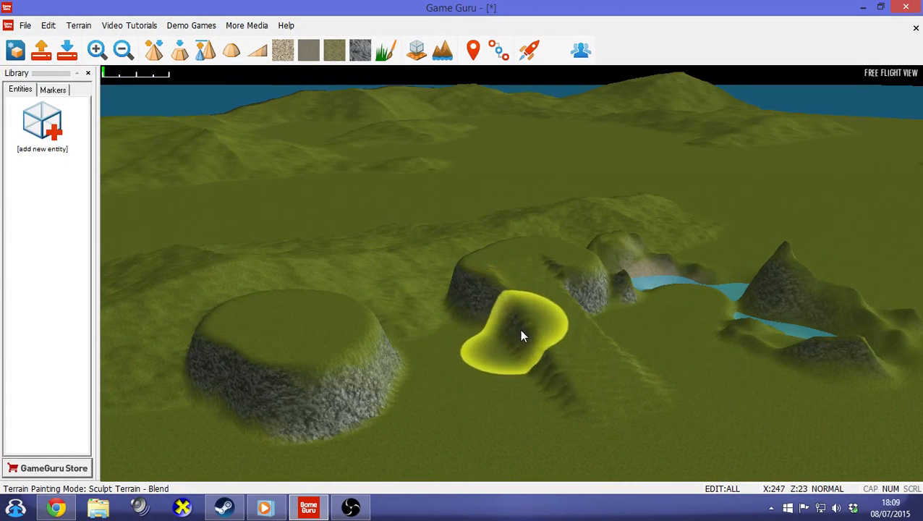
pyautogui.moveTo(559, 382)
pyautogui.mouseDown()
pyautogui.moveTo(497, 278)
pyautogui.moveTo(545, 263)
pyautogui.moveTo(581, 302)
pyautogui.moveTo(610, 360)
pyautogui.moveTo(648, 388)
pyautogui.moveTo(571, 288)
pyautogui.moveTo(651, 395)
pyautogui.mouseUp()
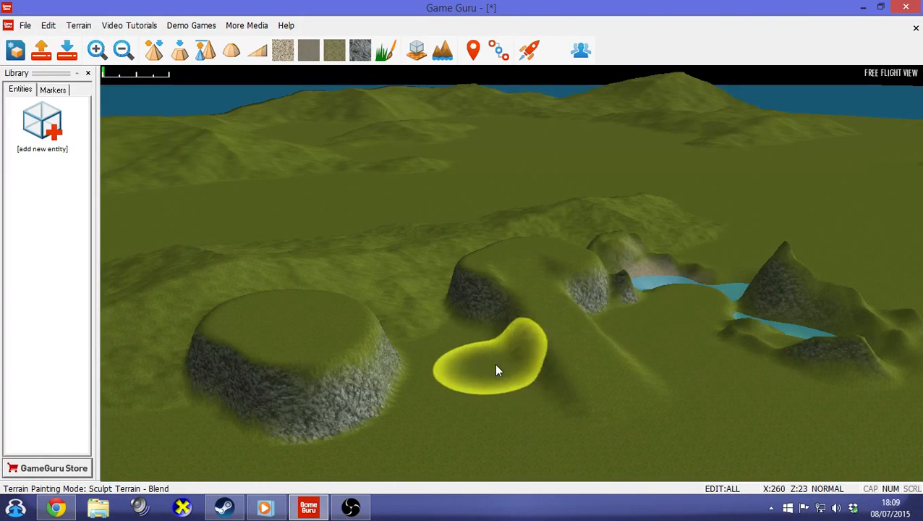
pyautogui.press('d')
pyautogui.press('s')
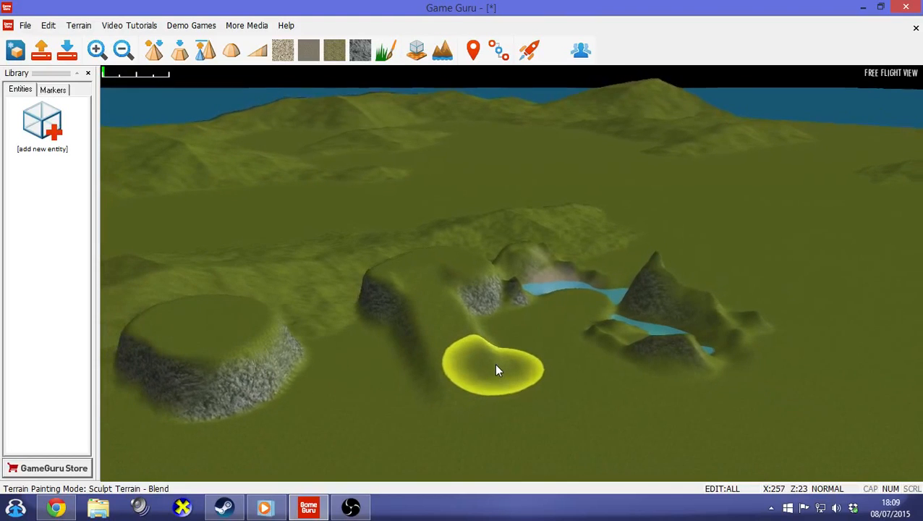
pyautogui.press('a')
pyautogui.press('a')
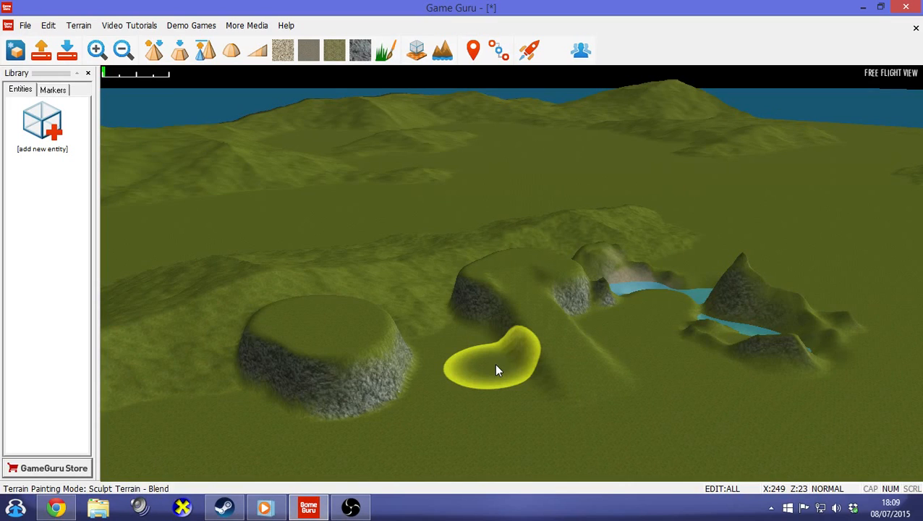
# - Paint the Pave texture on the ground around the ramp's foot, up the ramp, and across the top of the separate plateau
pyautogui.press('d')
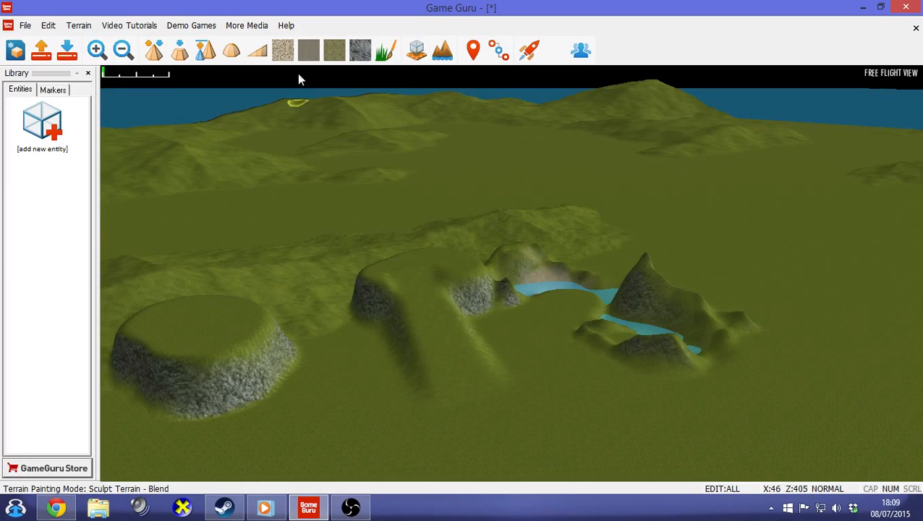
pyautogui.click(283, 50)
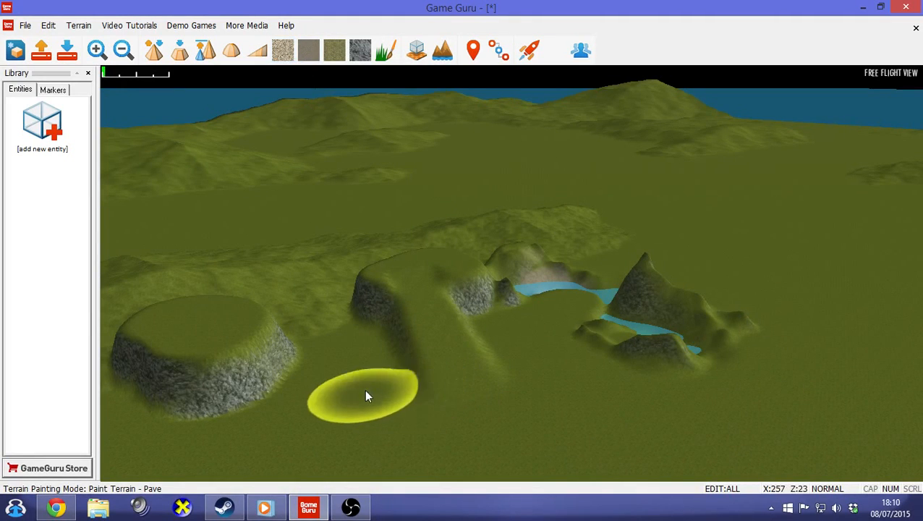
pyautogui.moveTo(366, 393)
pyautogui.mouseDown()
pyautogui.moveTo(342, 377)
pyautogui.moveTo(387, 426)
pyautogui.moveTo(550, 437)
pyautogui.moveTo(480, 406)
pyautogui.moveTo(410, 273)
pyautogui.mouseUp()
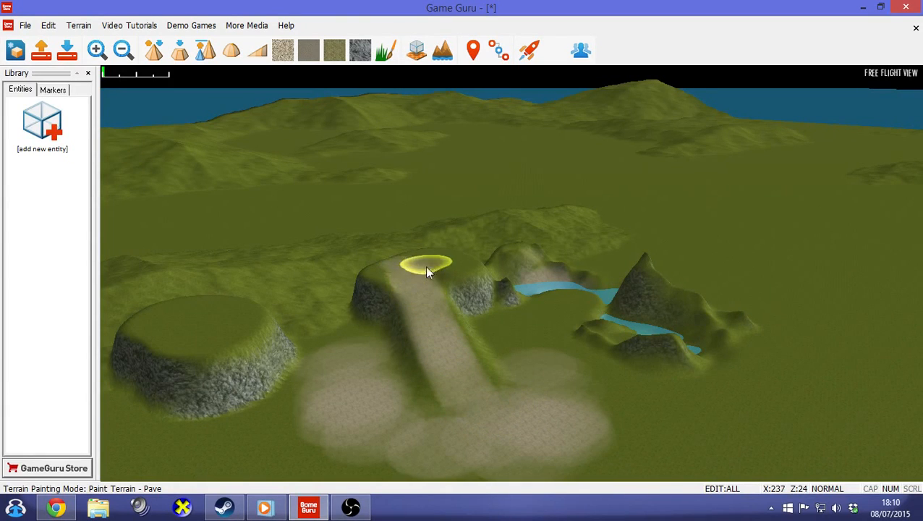
pyautogui.moveTo(161, 315)
pyautogui.mouseDown()
pyautogui.moveTo(201, 336)
pyautogui.moveTo(217, 311)
pyautogui.moveTo(218, 332)
pyautogui.moveTo(181, 323)
pyautogui.moveTo(254, 334)
pyautogui.mouseUp()
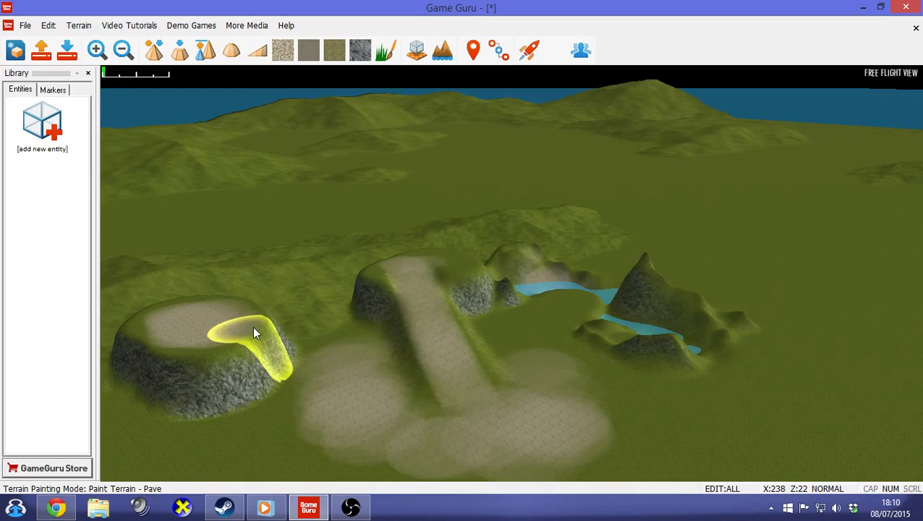
# - Paint a dark brown patch beside the paving and extend it with Moss to the flat ground by the water
pyautogui.click(307, 52)
pyautogui.moveTo(618, 423)
pyautogui.mouseDown()
pyautogui.moveTo(611, 393)
pyautogui.moveTo(590, 383)
pyautogui.moveTo(601, 375)
pyautogui.moveTo(643, 409)
pyautogui.moveTo(681, 421)
pyautogui.mouseUp()
pyautogui.click(334, 52)
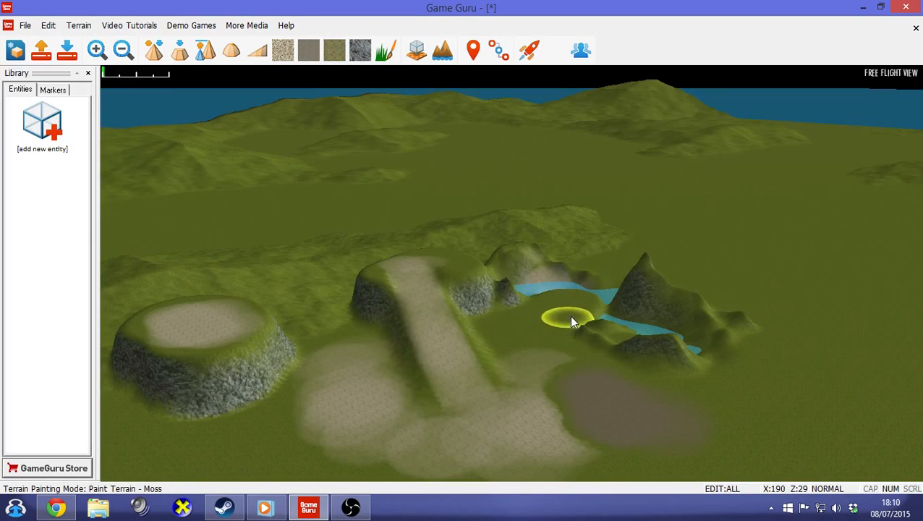
pyautogui.moveTo(583, 300)
pyautogui.mouseDown()
pyautogui.moveTo(569, 303)
pyautogui.moveTo(567, 353)
pyautogui.moveTo(586, 371)
pyautogui.moveTo(578, 359)
pyautogui.moveTo(552, 354)
pyautogui.moveTo(535, 332)
pyautogui.mouseUp()
# - Paint a small Rock patch over the outer end of the dark brown ground
pyautogui.click(360, 49)
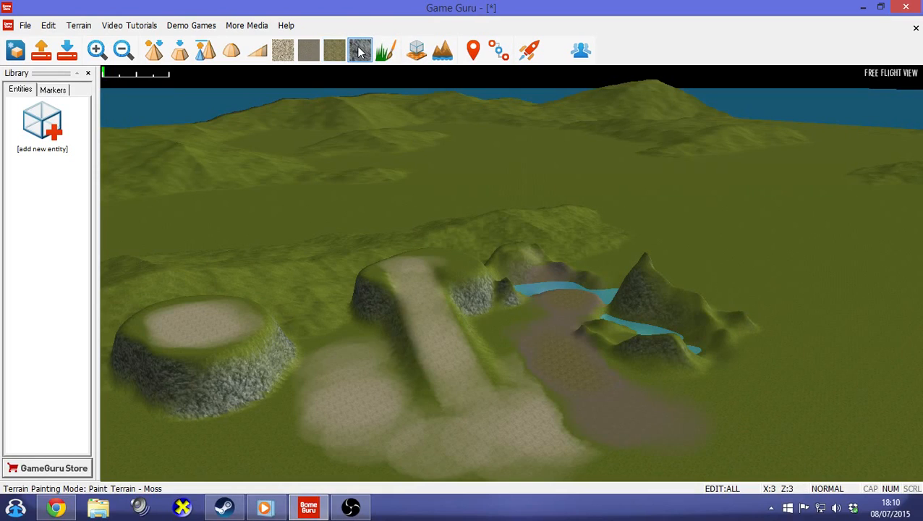
pyautogui.moveTo(705, 384)
pyautogui.mouseDown()
pyautogui.moveTo(715, 437)
pyautogui.moveTo(711, 385)
pyautogui.moveTo(763, 416)
pyautogui.moveTo(731, 425)
pyautogui.moveTo(732, 396)
pyautogui.moveTo(722, 384)
pyautogui.mouseUp()
pyautogui.press('d')
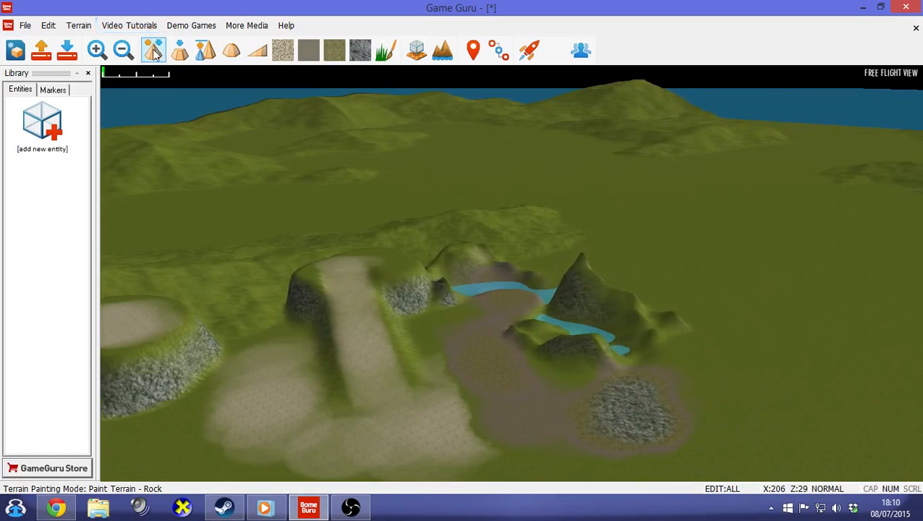
# - Raise a new mountain on open ground beyond the rock patch with the Shape tool and paint Rock over it and its surroundings
pyautogui.click(154, 51)
pyautogui.press('d')
pyautogui.moveTo(736, 373)
pyautogui.mouseDown()
pyautogui.moveTo(733, 362)
pyautogui.moveTo(763, 364)
pyautogui.mouseUp()
pyautogui.press('d')
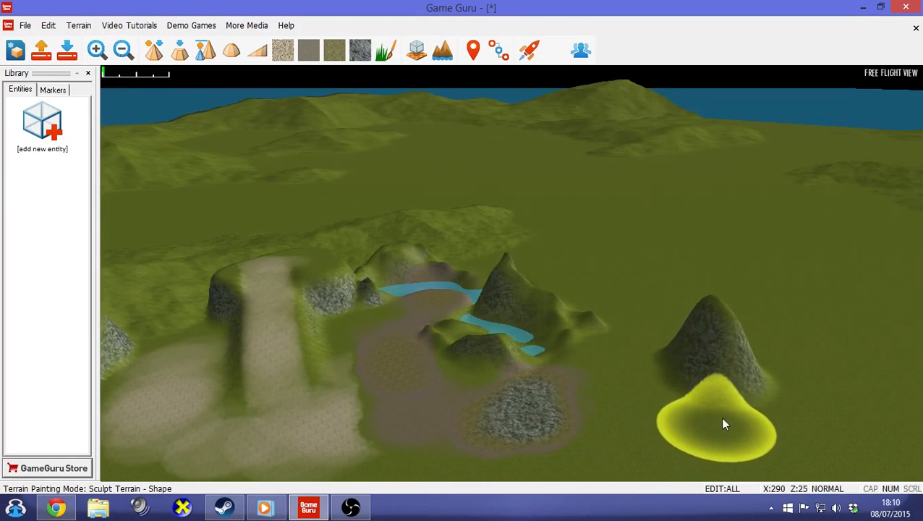
pyautogui.press('a')
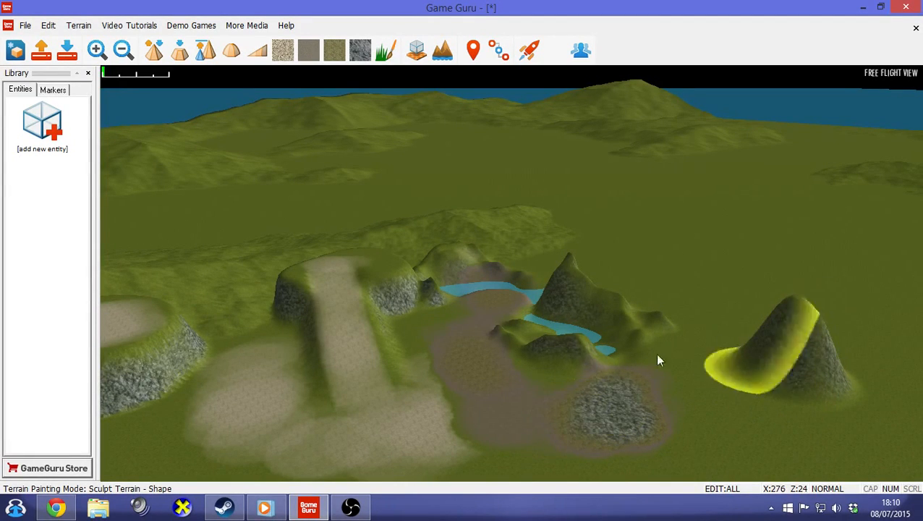
pyautogui.click(360, 49)
pyautogui.moveTo(822, 376)
pyautogui.mouseDown()
pyautogui.moveTo(795, 346)
pyautogui.moveTo(774, 401)
pyautogui.moveTo(828, 409)
pyautogui.moveTo(762, 414)
pyautogui.moveTo(791, 420)
pyautogui.moveTo(741, 401)
pyautogui.mouseUp()
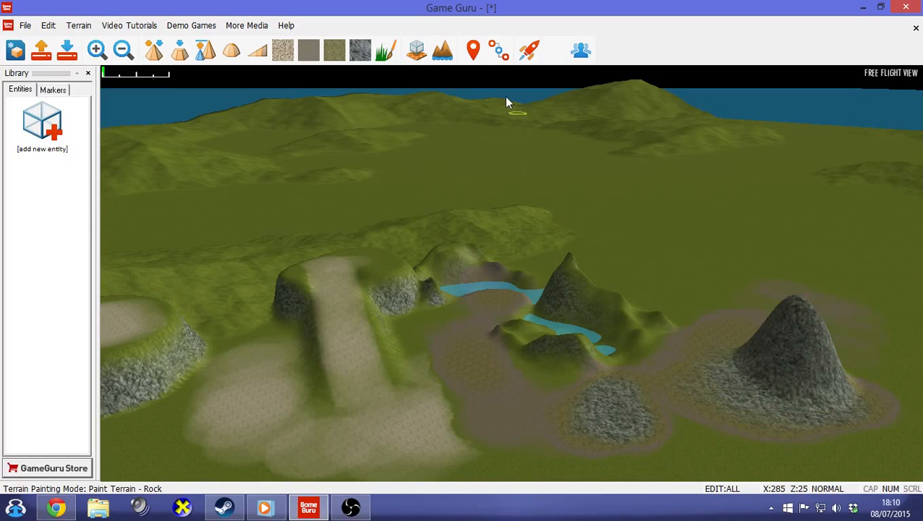
# - Paint a wide band of Grass across the foreground, from below the separate plateau to below the new mountain
pyautogui.click(385, 49)
pyautogui.press('s')
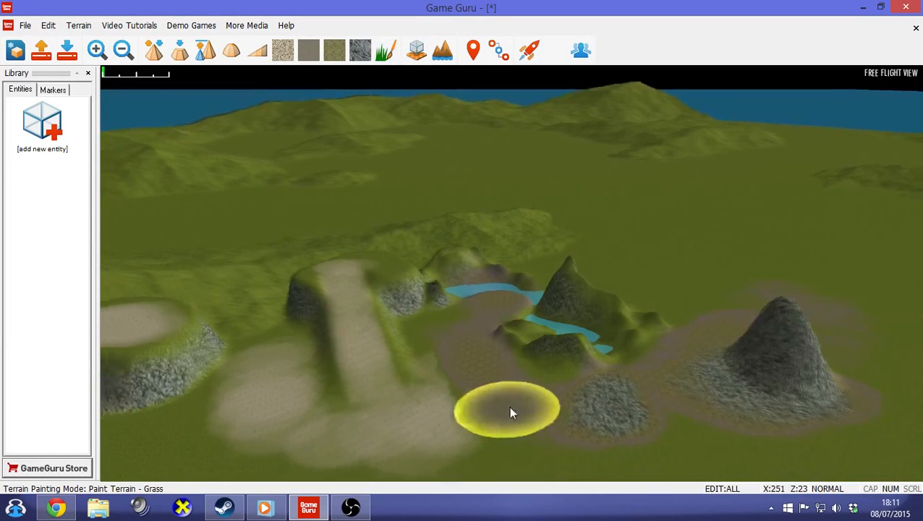
pyautogui.moveTo(494, 445)
pyautogui.mouseDown()
pyautogui.moveTo(420, 447)
pyautogui.moveTo(534, 451)
pyautogui.moveTo(394, 451)
pyautogui.moveTo(321, 420)
pyautogui.moveTo(264, 423)
pyautogui.moveTo(274, 439)
pyautogui.moveTo(362, 464)
pyautogui.moveTo(587, 467)
pyautogui.moveTo(700, 449)
pyautogui.moveTo(748, 425)
pyautogui.moveTo(713, 437)
pyautogui.moveTo(841, 438)
pyautogui.mouseUp()
pyautogui.press('a')
pyautogui.press('s')
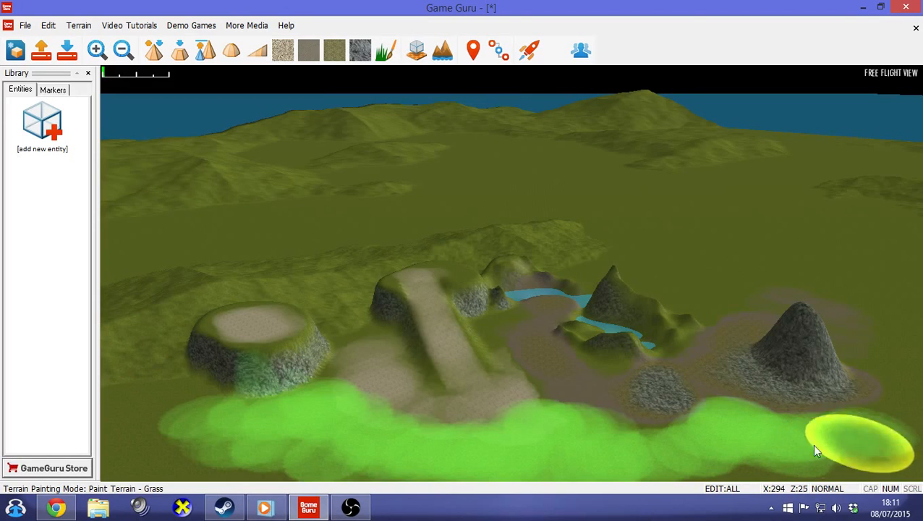
pyautogui.scroll(-3, 740, 441)
pyautogui.moveTo(420, 443)
pyautogui.mouseDown()
pyautogui.moveTo(248, 402)
pyautogui.moveTo(342, 427)
pyautogui.moveTo(273, 422)
pyautogui.moveTo(597, 461)
pyautogui.moveTo(833, 438)
pyautogui.moveTo(560, 458)
pyautogui.moveTo(311, 446)
pyautogui.moveTo(645, 472)
pyautogui.moveTo(850, 433)
pyautogui.moveTo(663, 449)
pyautogui.moveTo(775, 439)
pyautogui.moveTo(408, 440)
pyautogui.moveTo(544, 463)
pyautogui.mouseUp()
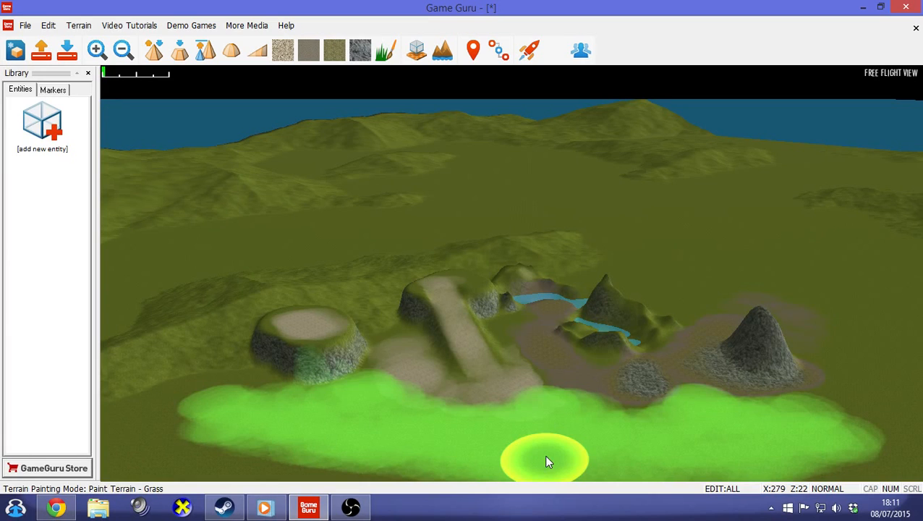
pyautogui.moveTo(547, 462)
pyautogui.mouseDown()
pyautogui.moveTo(362, 453)
pyautogui.moveTo(208, 418)
pyautogui.moveTo(211, 438)
pyautogui.moveTo(326, 420)
pyautogui.mouseUp()
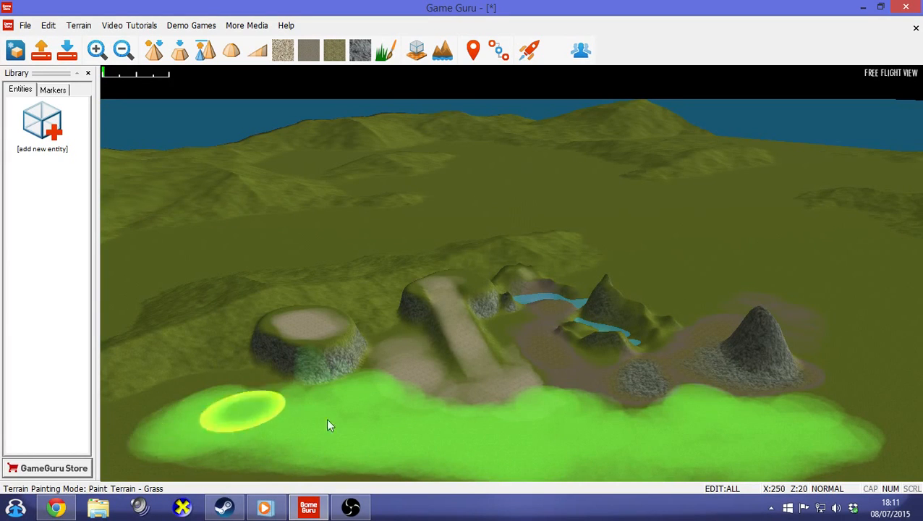
# - Examine the painted textures and grass area from different angles and distances
pyautogui.press('d')
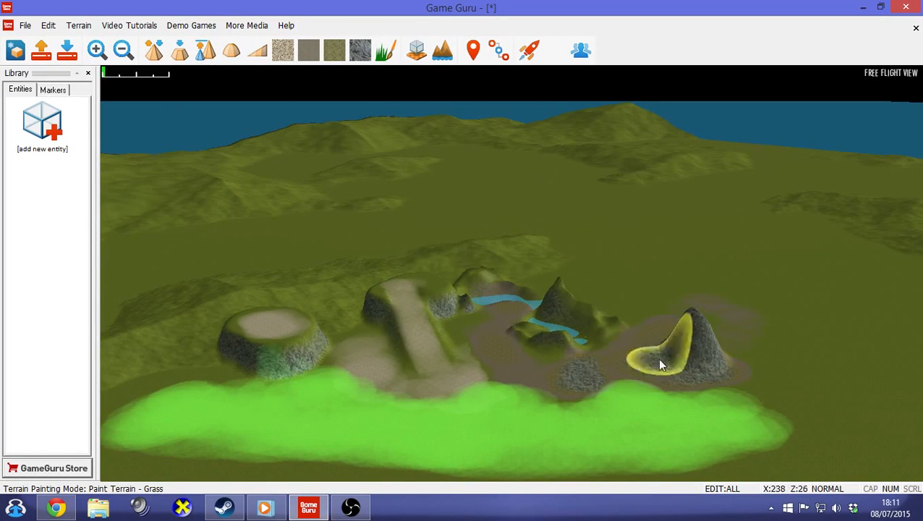
pyautogui.moveTo(658, 358); pyautogui.dragTo(600, 360, button='right')
pyautogui.press('w')
pyautogui.press('a')
pyautogui.press('a')
pyautogui.press('s')
pyautogui.moveTo(549, 267)
pyautogui.mouseDown(button='right')
pyautogui.moveTo(548, 289)
pyautogui.moveTo(568, 310)
pyautogui.moveTo(485, 315)
pyautogui.moveTo(630, 301)
pyautogui.moveTo(608, 321)
pyautogui.moveTo(604, 311)
pyautogui.moveTo(568, 315)
pyautogui.moveTo(569, 305)
pyautogui.mouseUp(button='right')
pyautogui.press('w')
pyautogui.press('d')
pyautogui.press('s')
pyautogui.press('s')
pyautogui.press('w')
pyautogui.moveTo(624, 329); pyautogui.dragTo(608, 329, button='right')
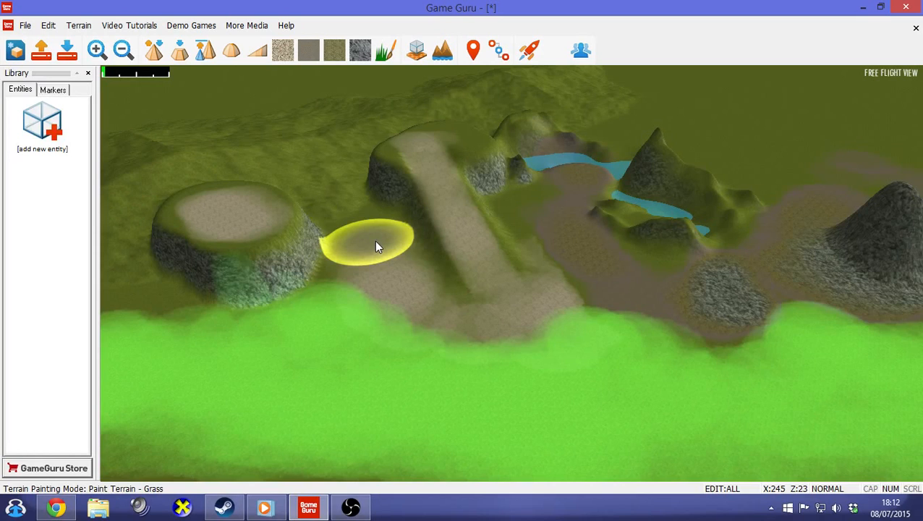
pyautogui.press('s')
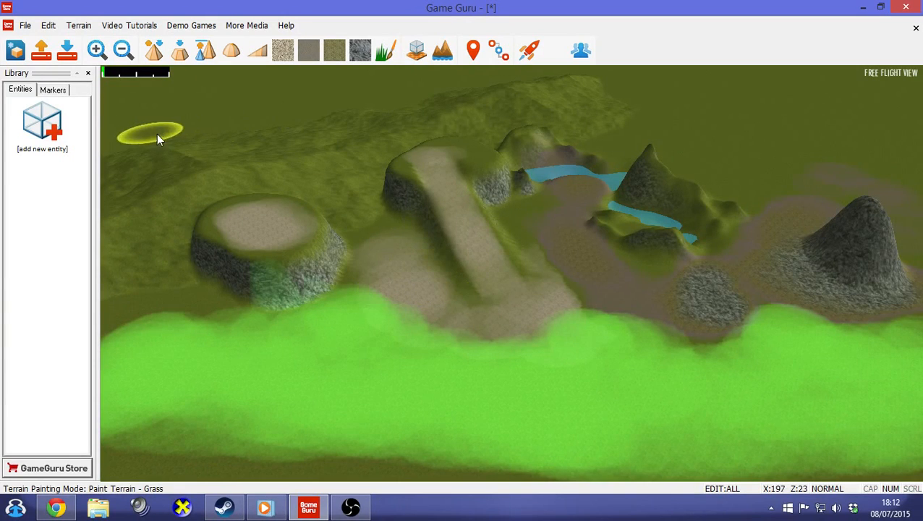
# - Open the entity library and look through its categories, including Boxes, Bridges, Collectables, Furniture, Medieval, Scenery and Weapons
pyautogui.click(47, 123)
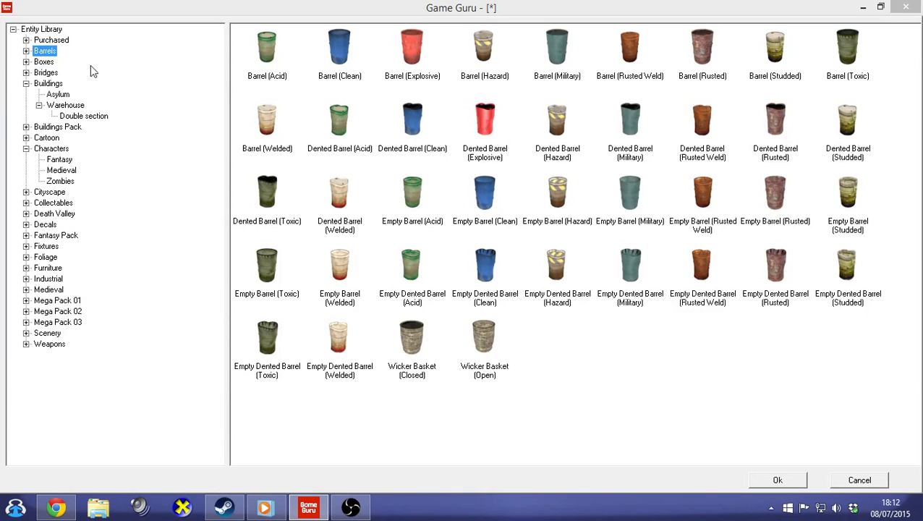
pyautogui.click(45, 63)
pyautogui.click(47, 73)
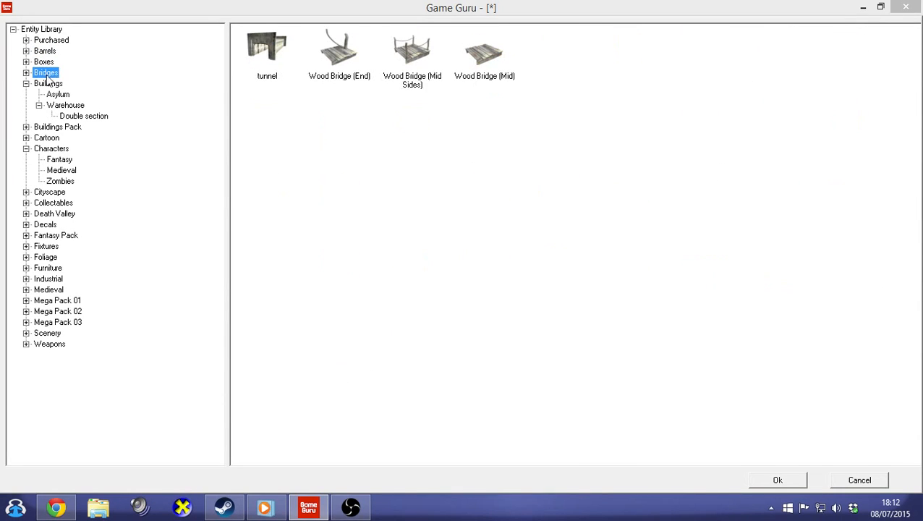
pyautogui.click(54, 204)
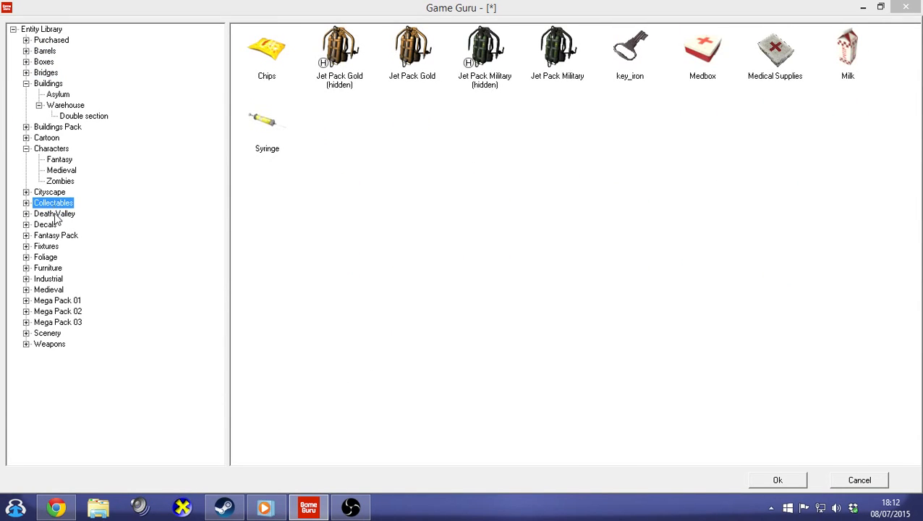
pyautogui.click(55, 225)
pyautogui.click(55, 236)
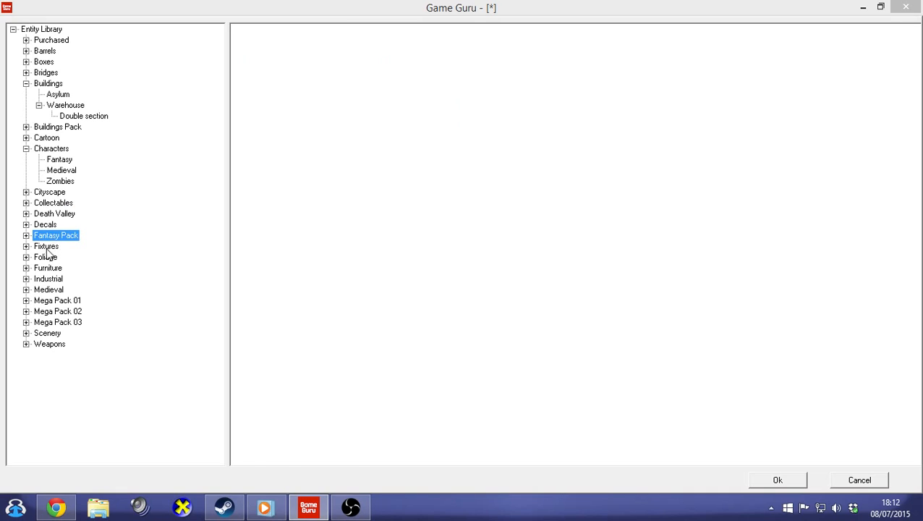
pyautogui.click(47, 247)
pyautogui.click(46, 257)
pyautogui.click(47, 268)
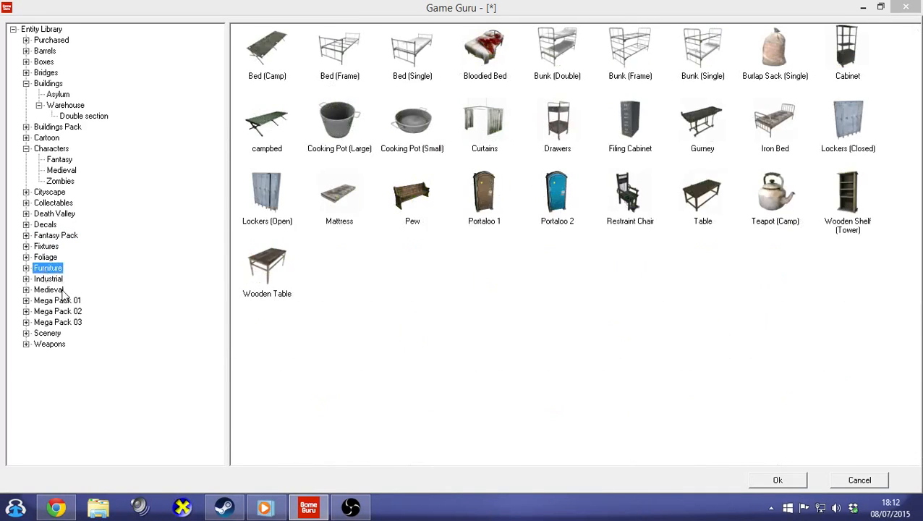
pyautogui.click(48, 279)
pyautogui.click(49, 290)
pyautogui.click(48, 333)
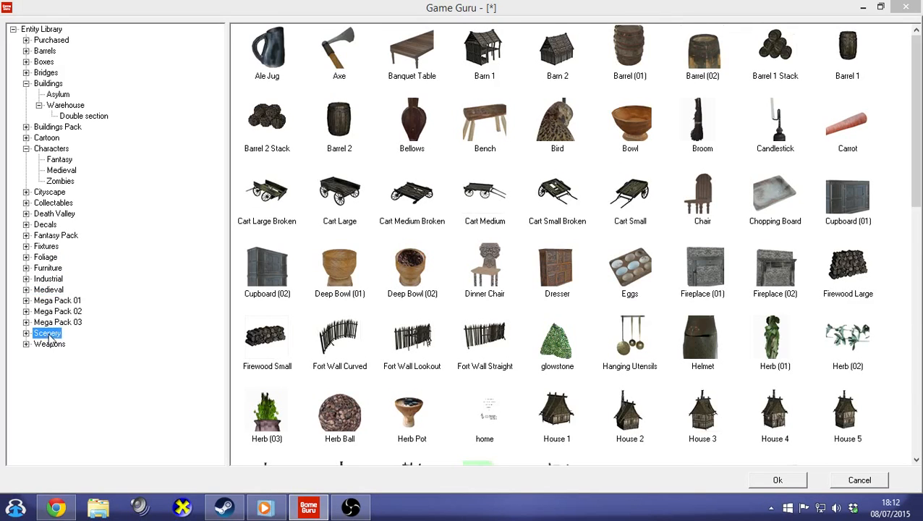
pyautogui.click(49, 344)
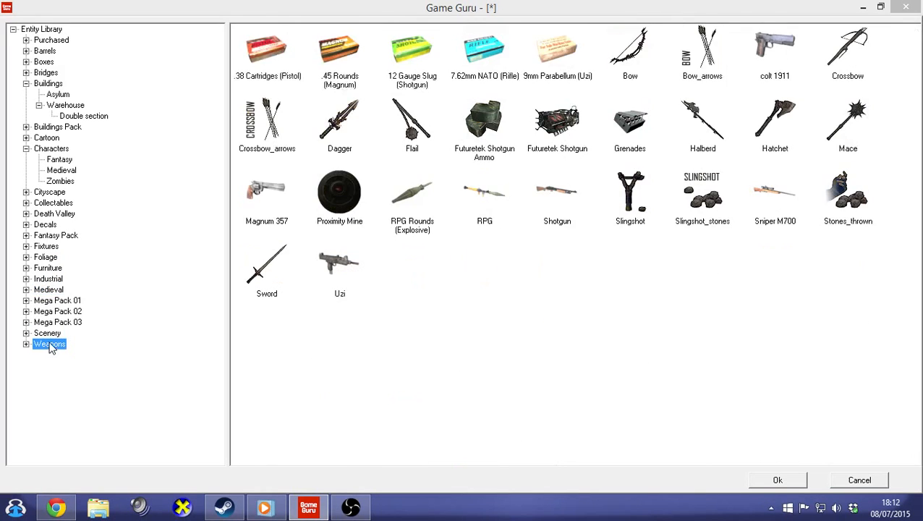
# - Look through the Buildings, Buildings Pack, Death Valley, Fantasy Pack and Mega Pack 01 categories, and close the library without adding an entity
pyautogui.click(55, 85)
pyautogui.click(64, 128)
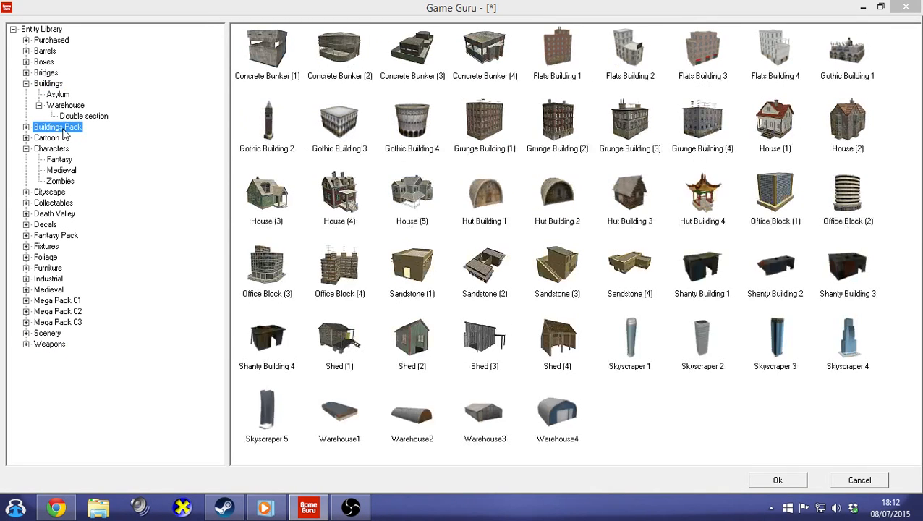
pyautogui.click(55, 214)
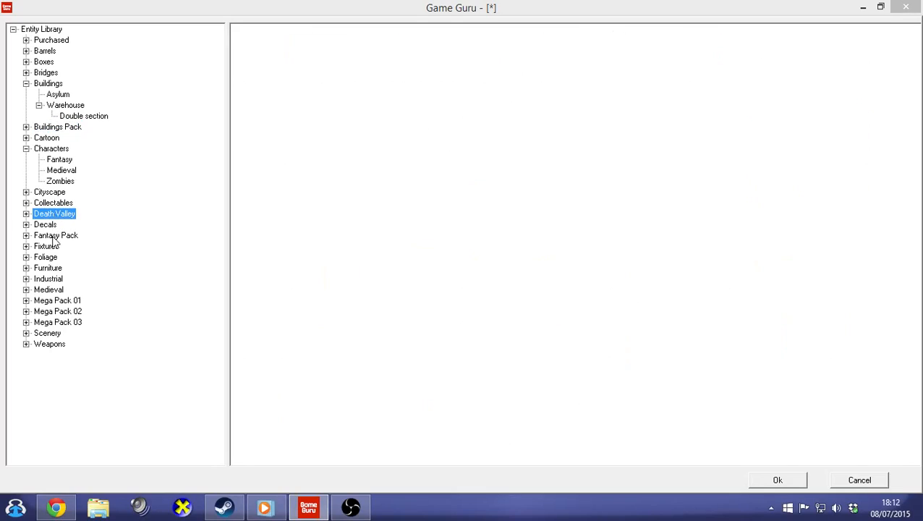
pyautogui.click(53, 238)
pyautogui.click(72, 301)
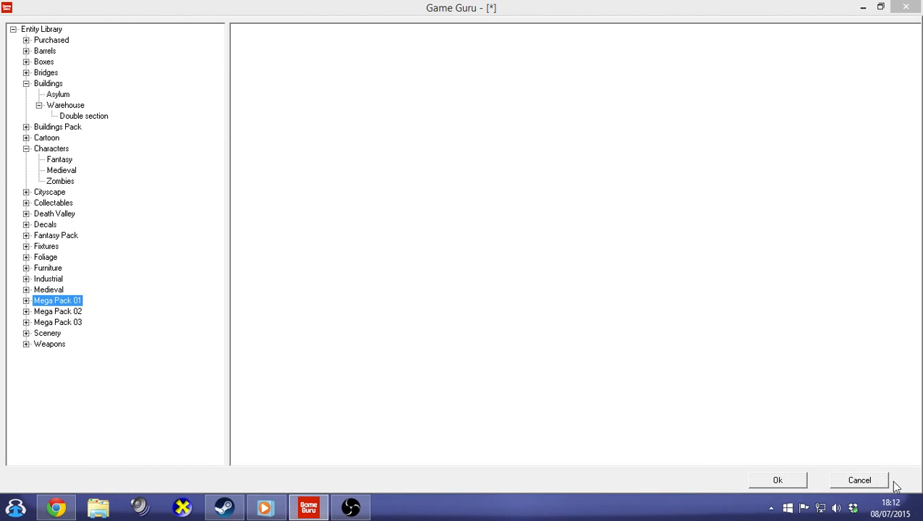
pyautogui.click(869, 480)
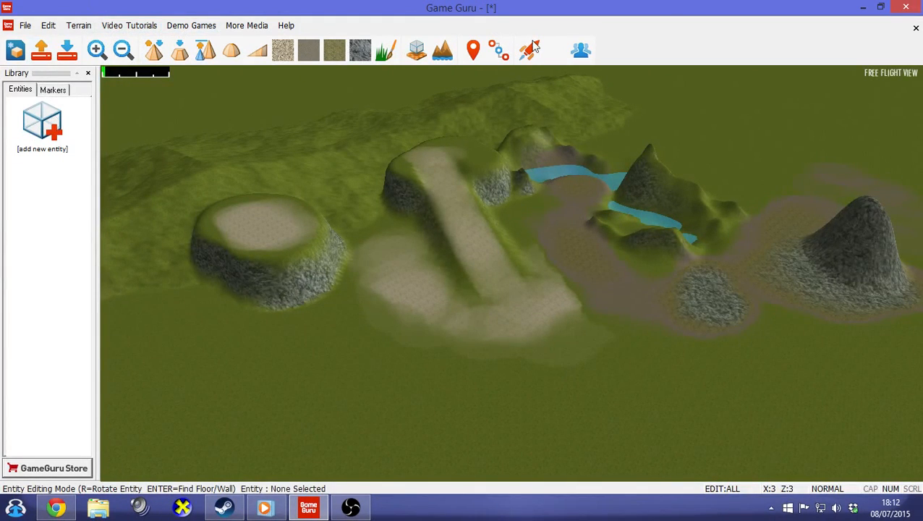
# - Review the available video tutorials, demo games and additional media
pyautogui.click(126, 27)
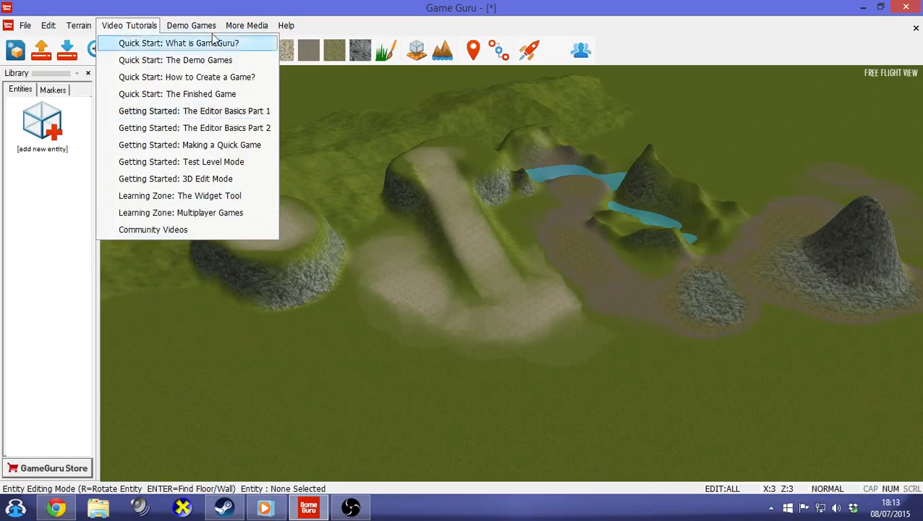
pyautogui.moveTo(165, 28)
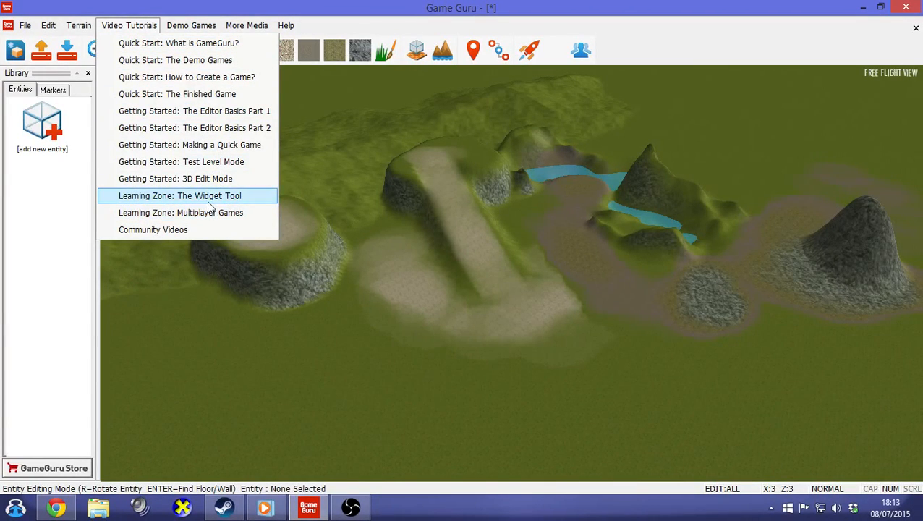
pyautogui.moveTo(197, 26)
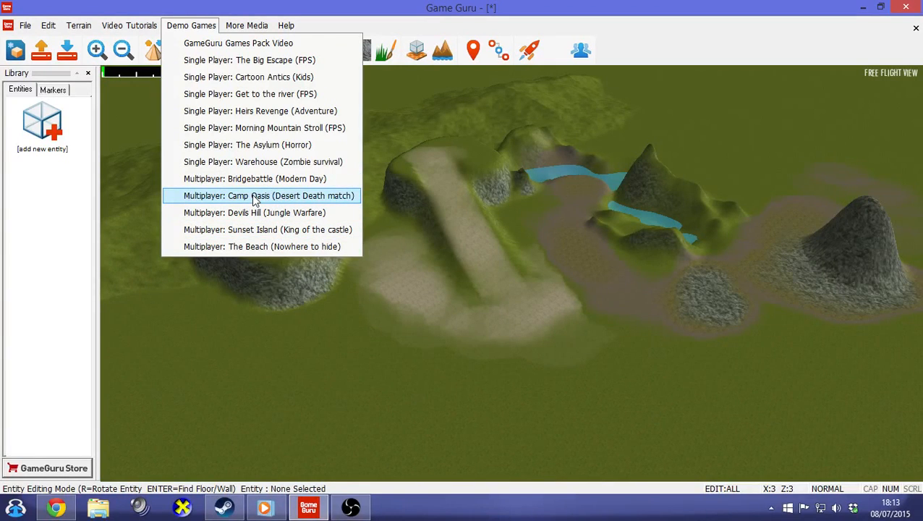
pyautogui.moveTo(257, 27)
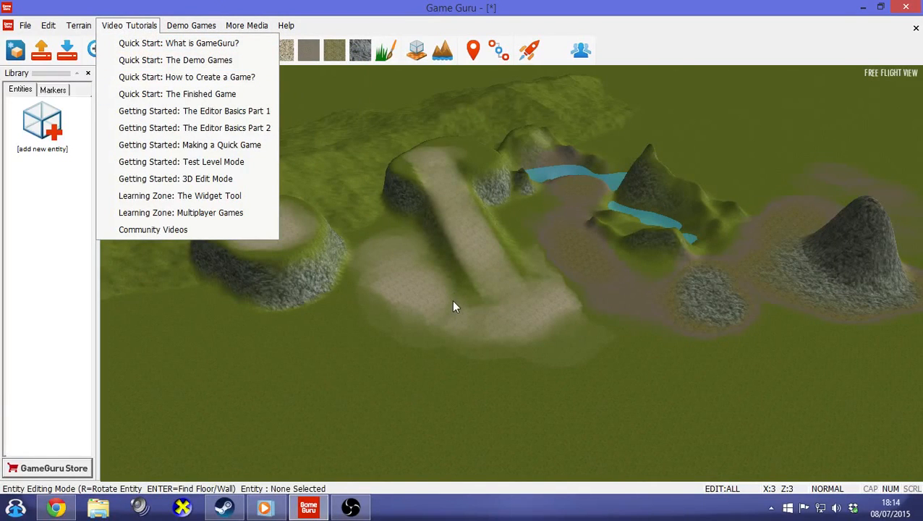
pyautogui.click(448, 291)
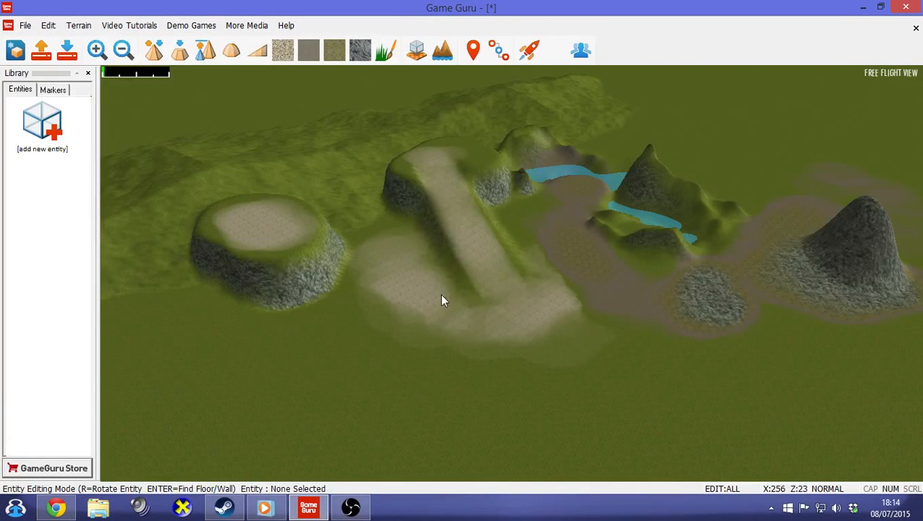
# - Add Structure (Combat Building) from the library's Buildings category and place it at the edge of the mud path near the water
pyautogui.click(45, 126)
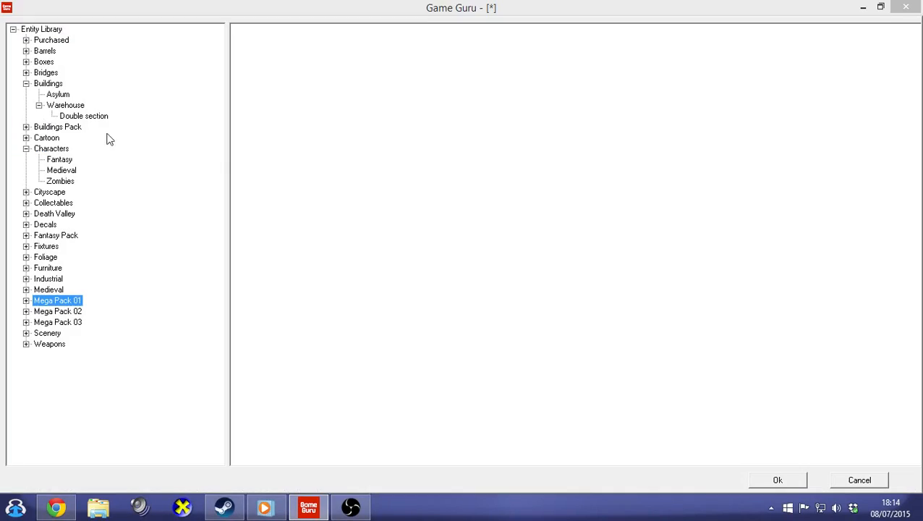
pyautogui.click(44, 83)
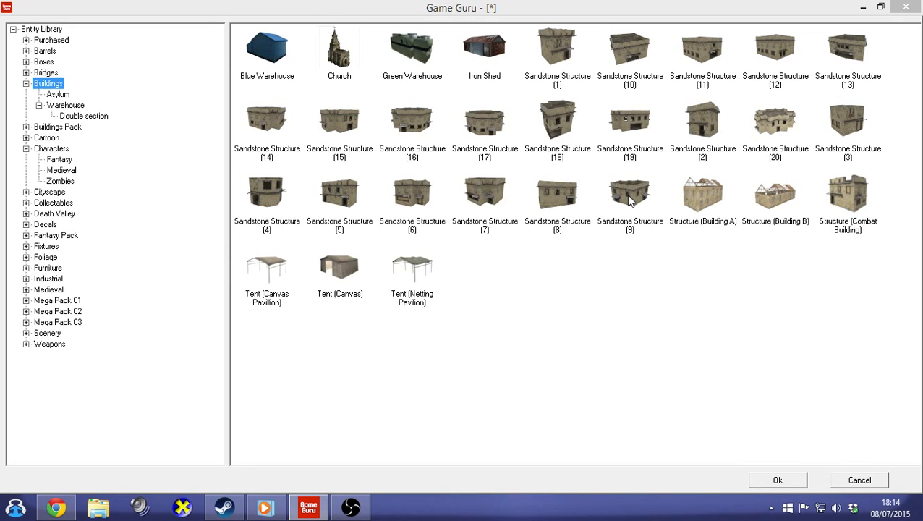
pyautogui.doubleClick(848, 194)
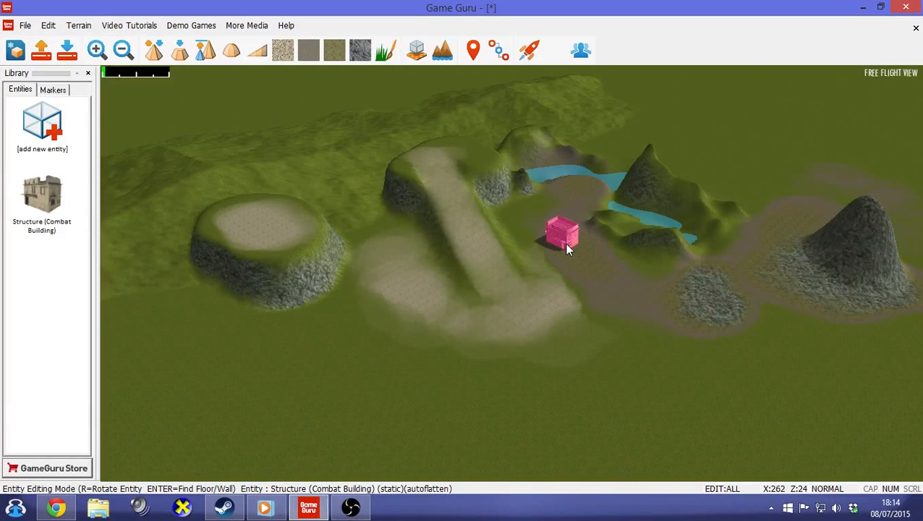
pyautogui.click(566, 246)
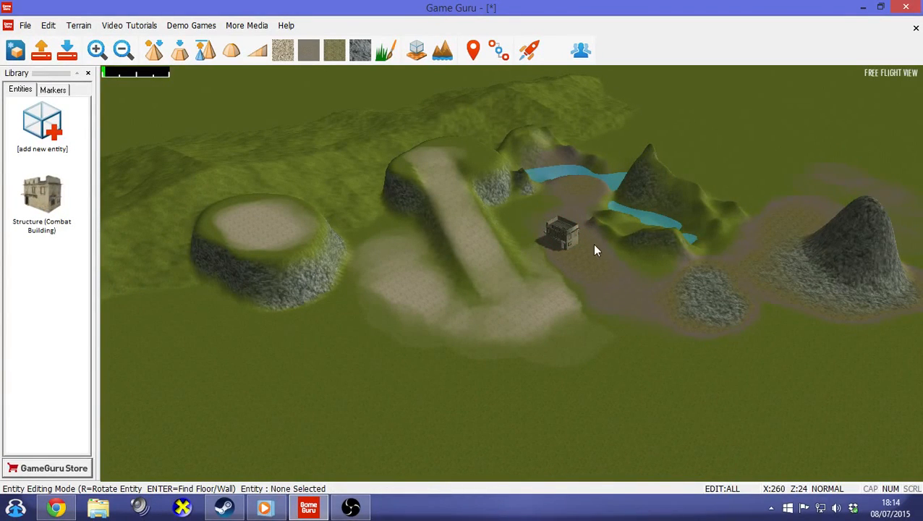
# - Add Tent (Canvas) from the Buildings category and place four tents in a diagonal row from the sandy patch onto the grass
pyautogui.click(34, 118)
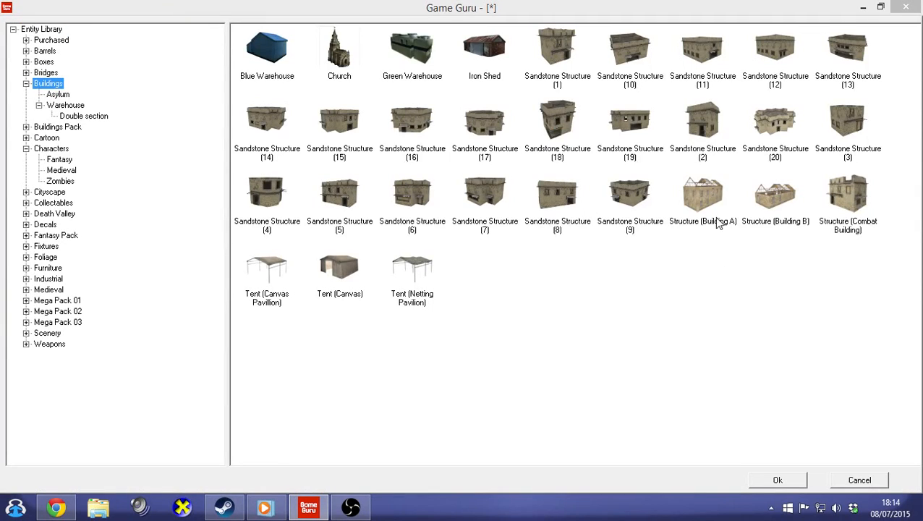
pyautogui.doubleClick(338, 266)
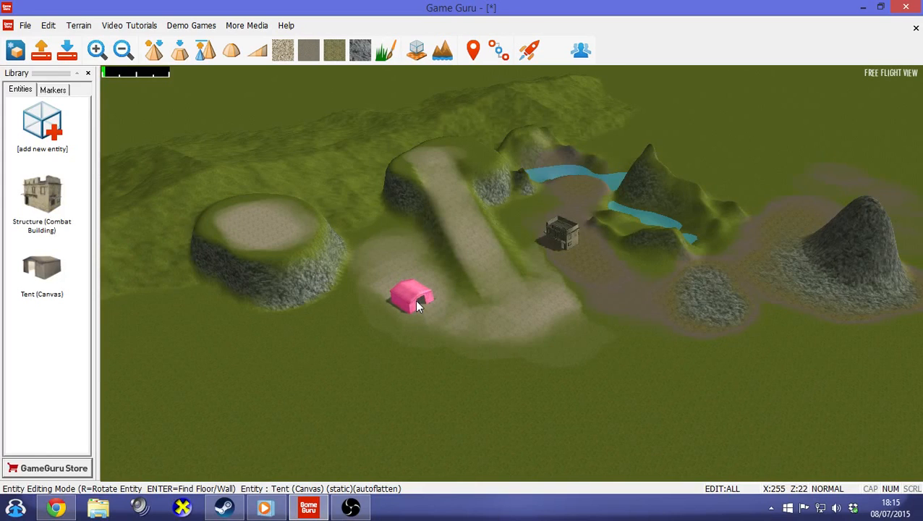
pyautogui.click(411, 293)
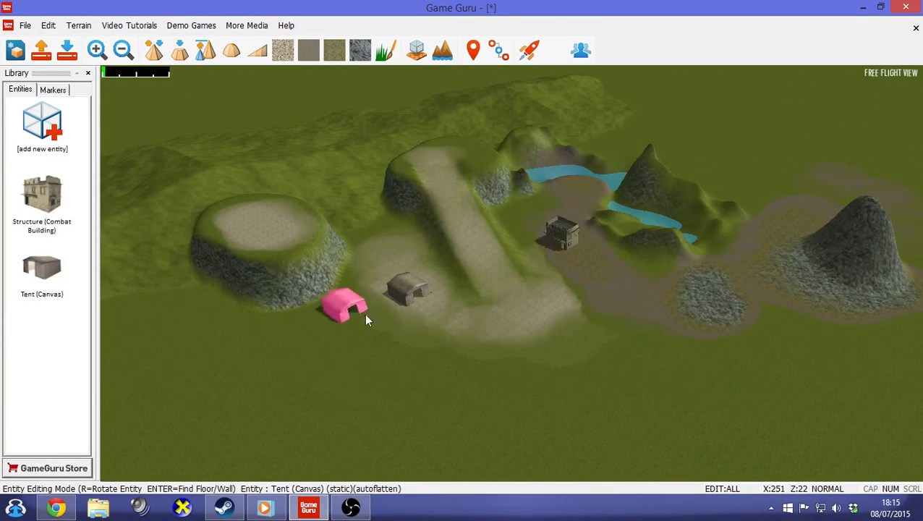
pyautogui.moveTo(475, 359); pyautogui.dragTo(343, 330)
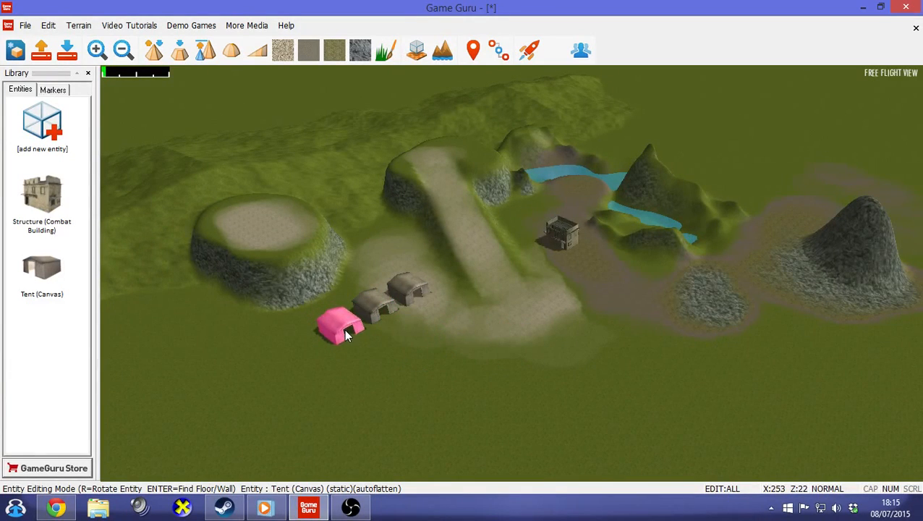
pyautogui.click(345, 329)
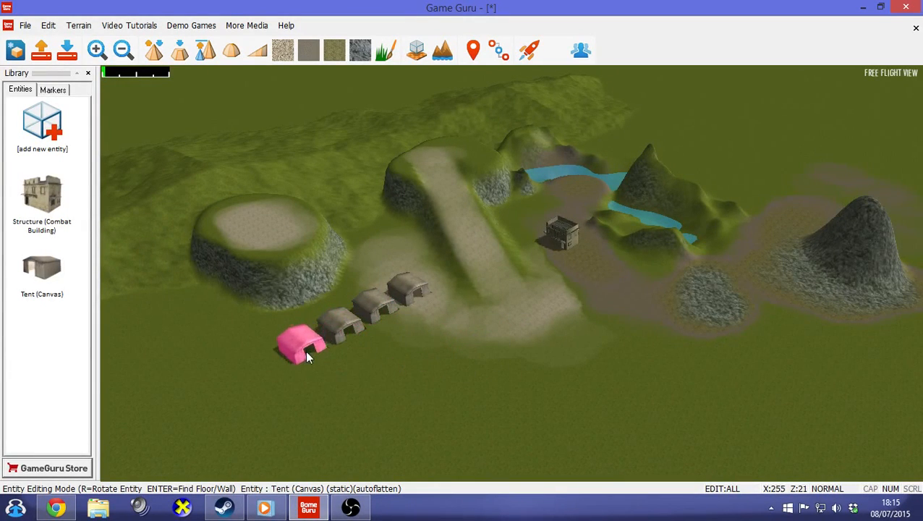
pyautogui.click(303, 348)
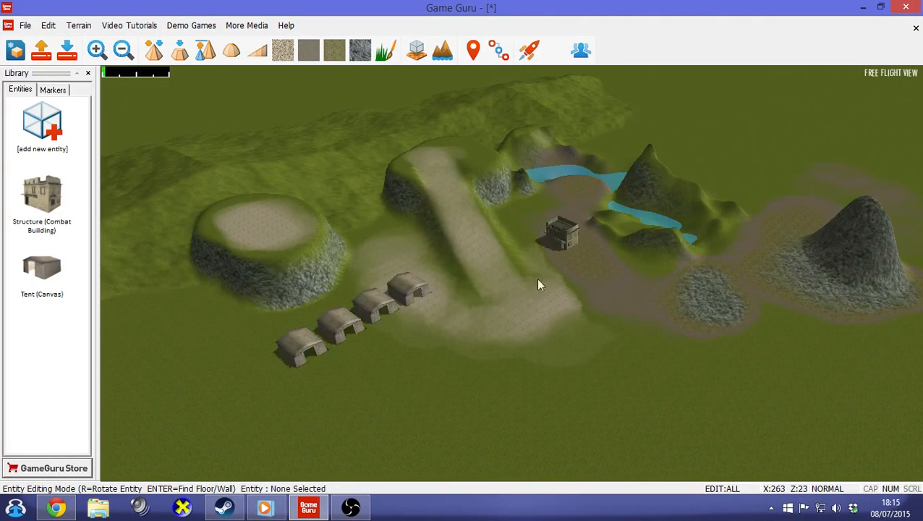
# - Move the row's two end tents outward in opposite directions, and delete one of the two tents left between them
pyautogui.click(414, 286)
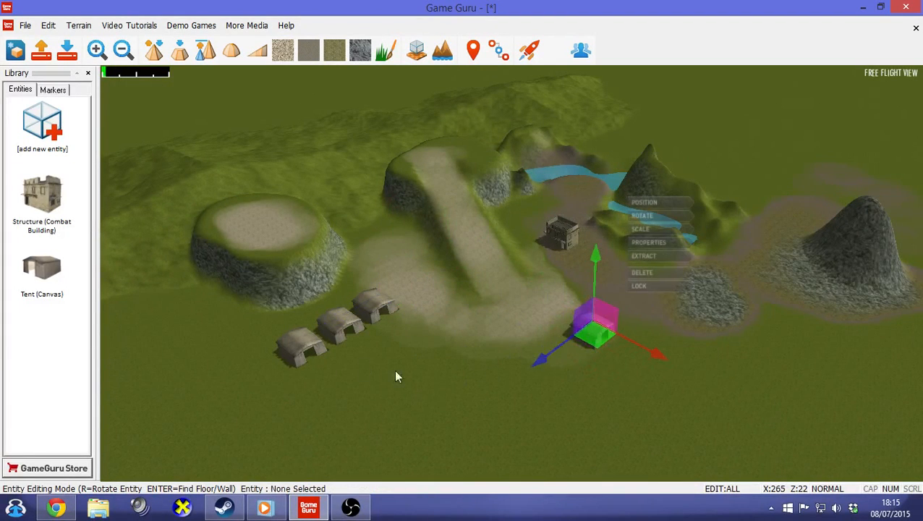
pyautogui.click(310, 346)
pyautogui.moveTo(291, 369); pyautogui.dragTo(192, 378)
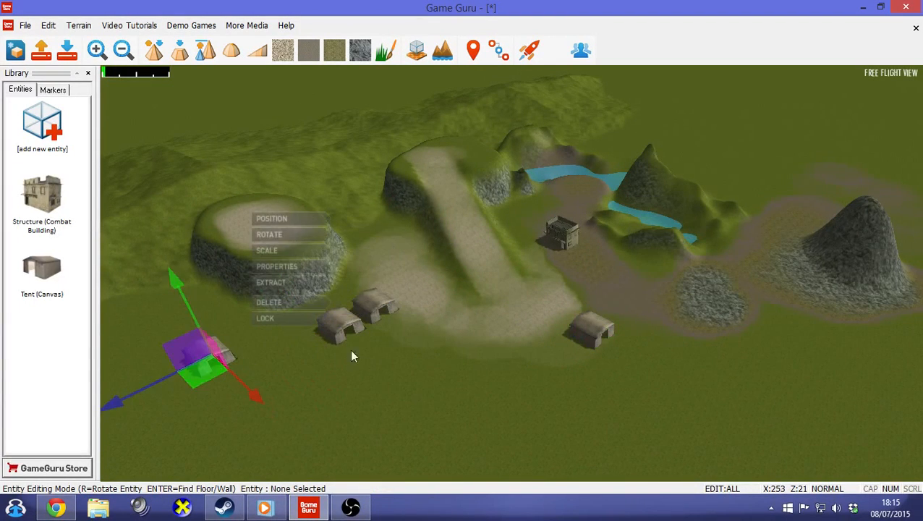
pyautogui.click(340, 327)
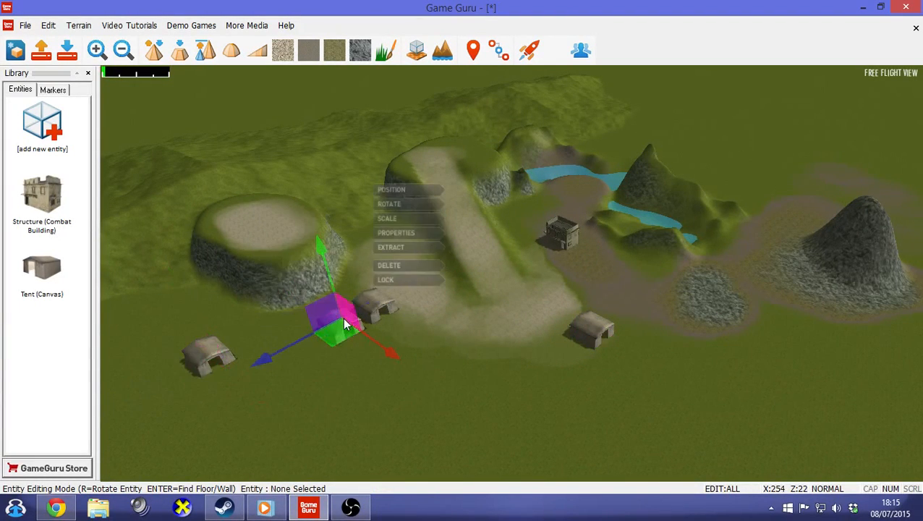
pyautogui.click(396, 269)
# - Extract the tent beside the sandy patch and place two tents side by side there, ending tent placement
pyautogui.click(379, 306)
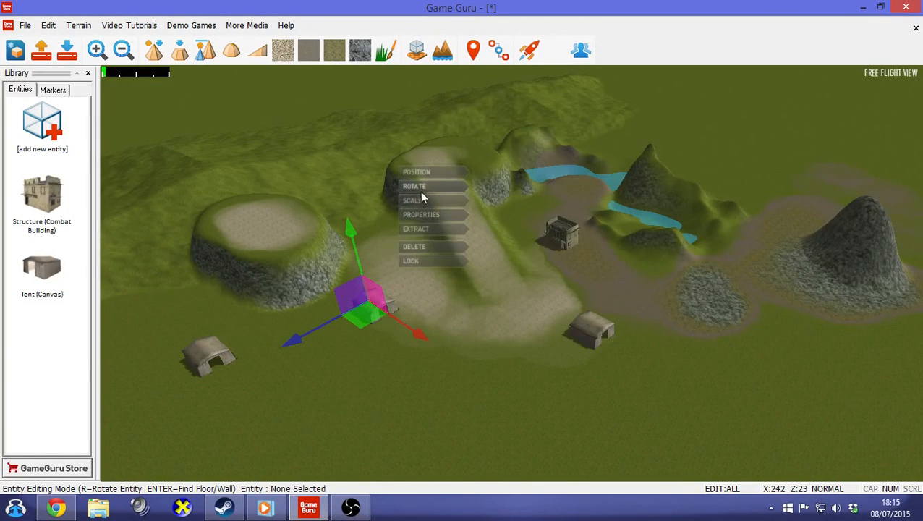
pyautogui.click(423, 228)
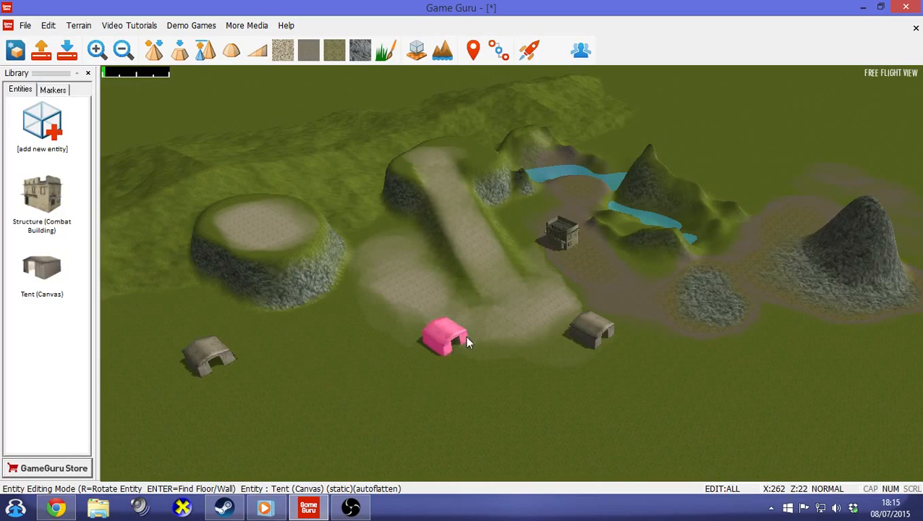
pyautogui.click(406, 299)
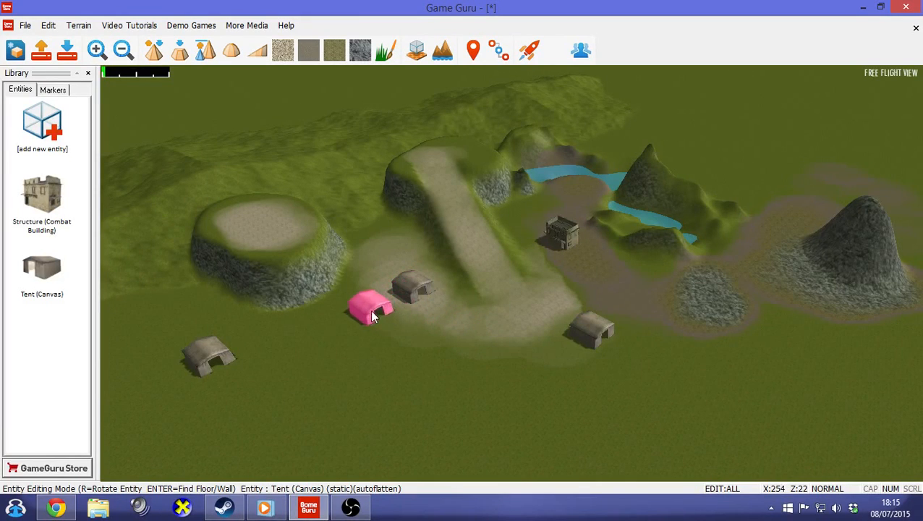
pyautogui.click(369, 309)
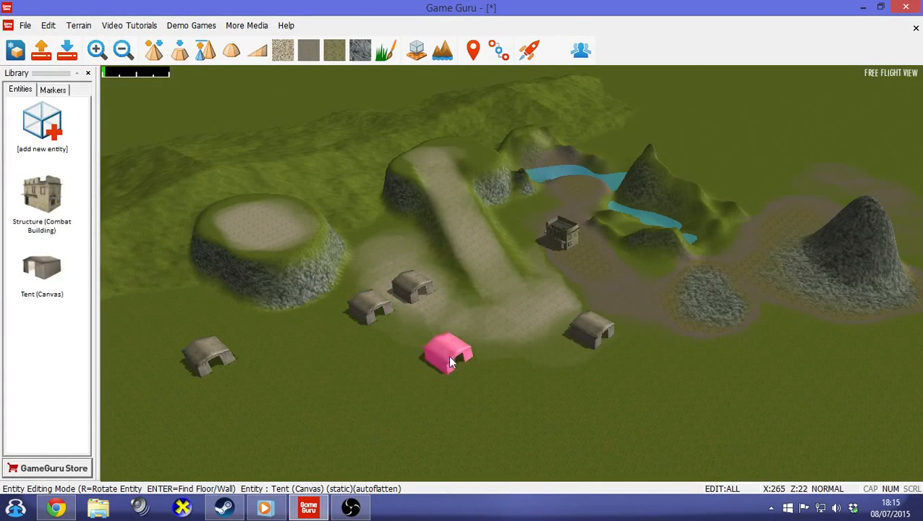
pyautogui.rightClick(454, 361)
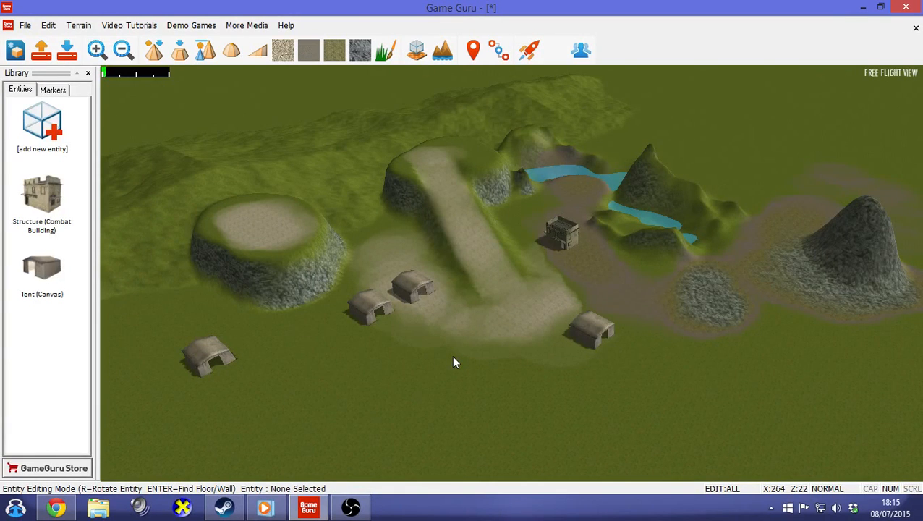
# - Review the quick key help and the list of terrain editing modes
pyautogui.press('F1')
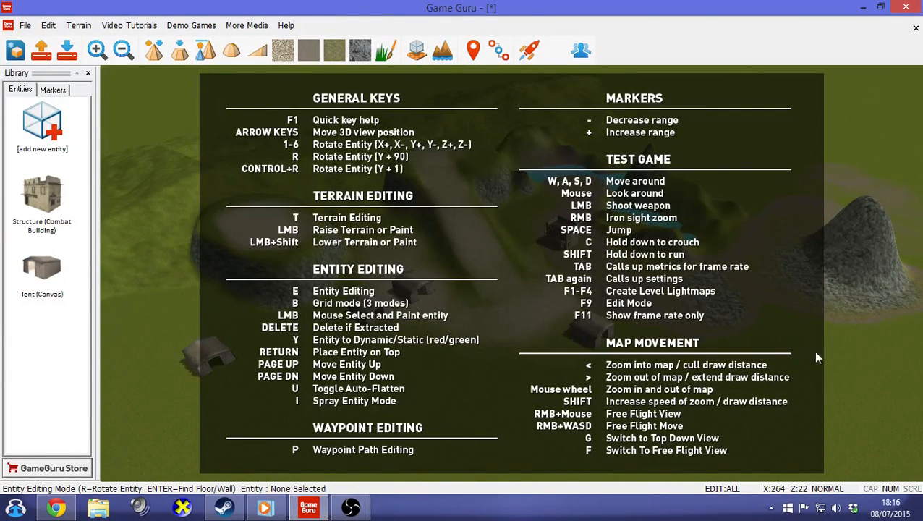
pyautogui.press('F1')
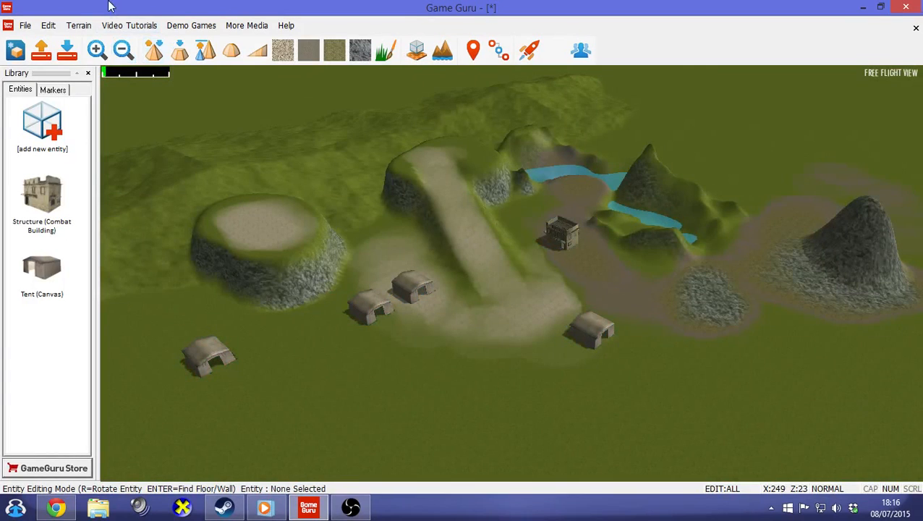
pyautogui.click(48, 26)
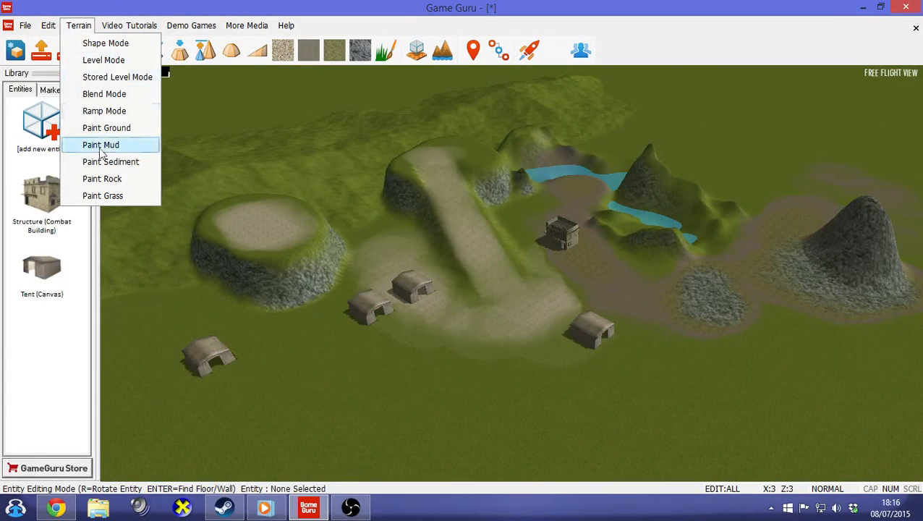
pyautogui.click(78, 26)
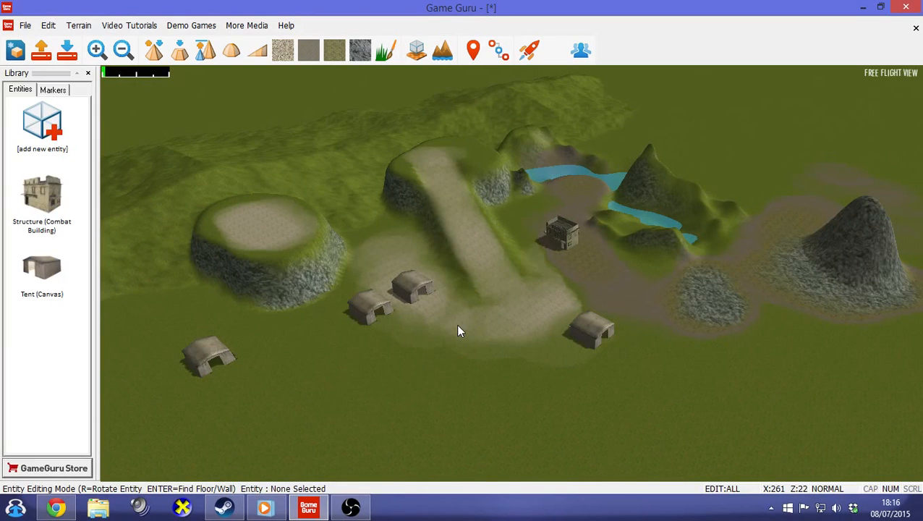
# - Extract the tent near the foot of the ramp and place it on the grass between the other tents
pyautogui.click(587, 329)
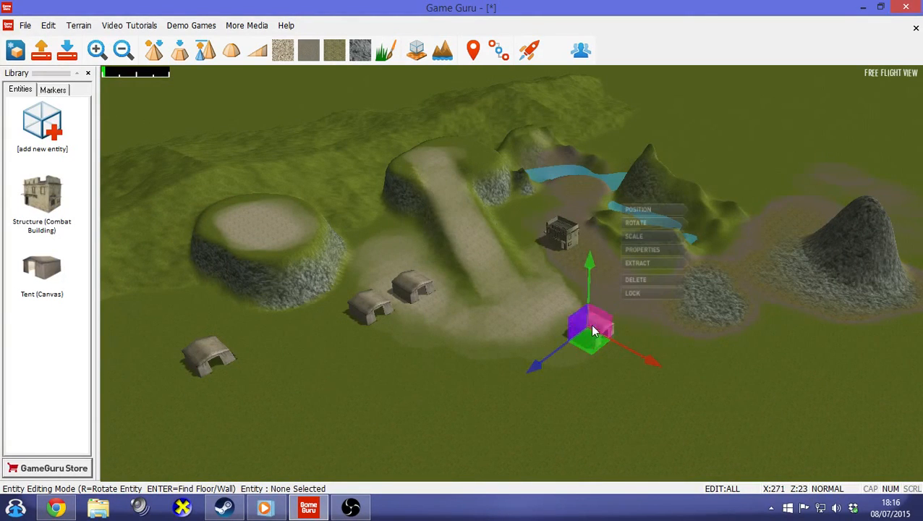
pyautogui.click(643, 263)
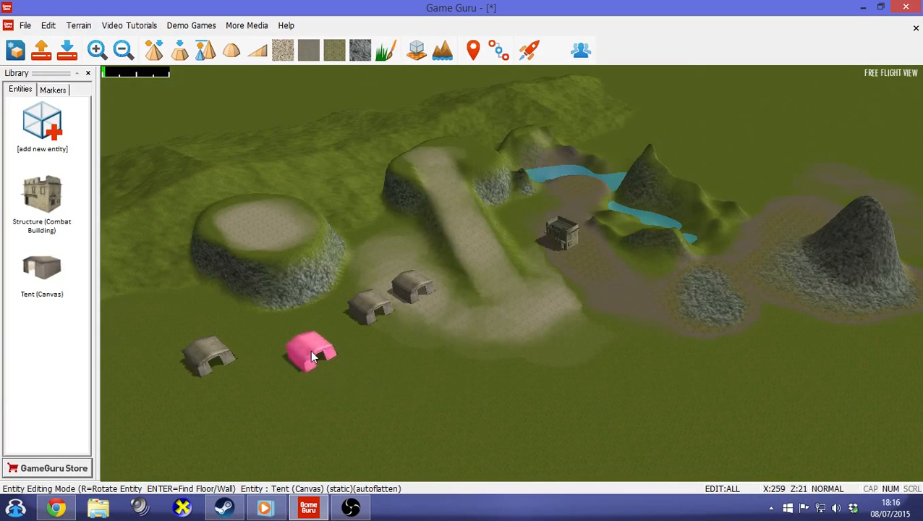
pyautogui.click(409, 390)
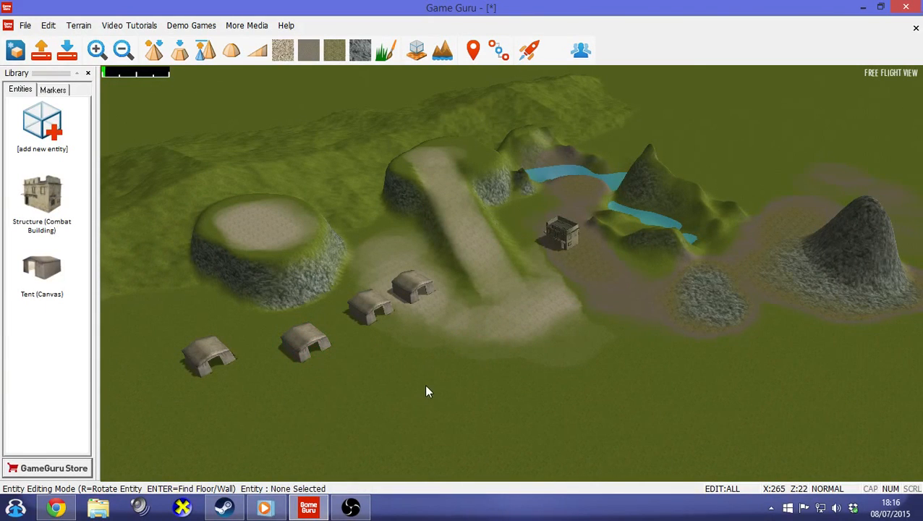
# - Raise a small hill on the flat ground behind the pointed peak in Shape mode, and return through grass painting to entity editing
pyautogui.press('t')
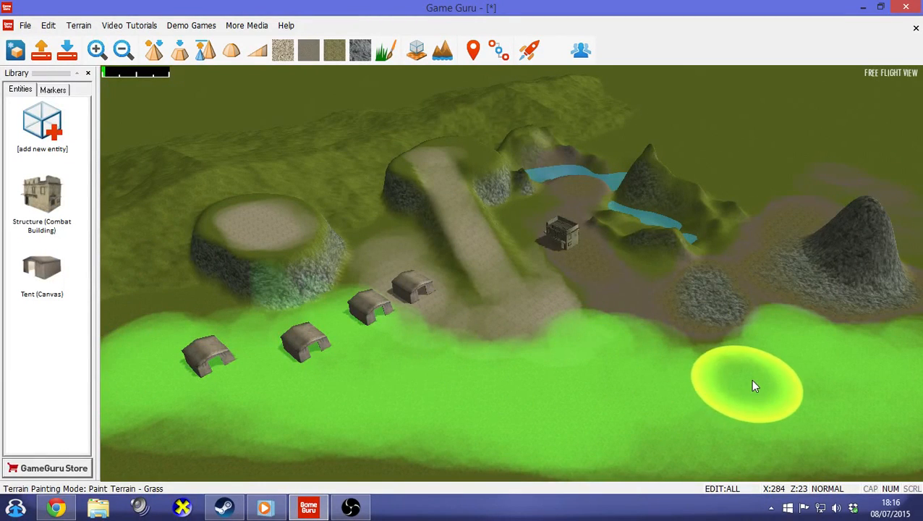
pyautogui.click(154, 49)
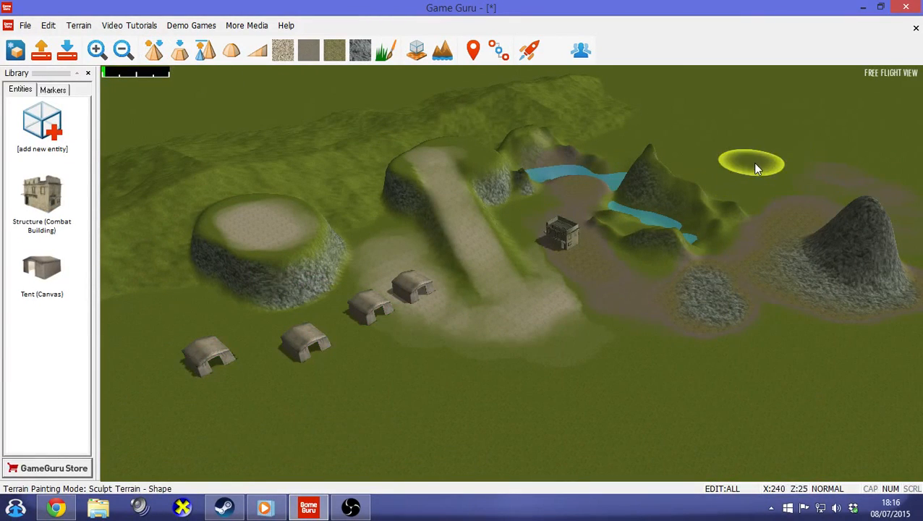
pyautogui.moveTo(752, 162)
pyautogui.mouseDown()
pyautogui.moveTo(774, 165)
pyautogui.moveTo(777, 182)
pyautogui.mouseUp()
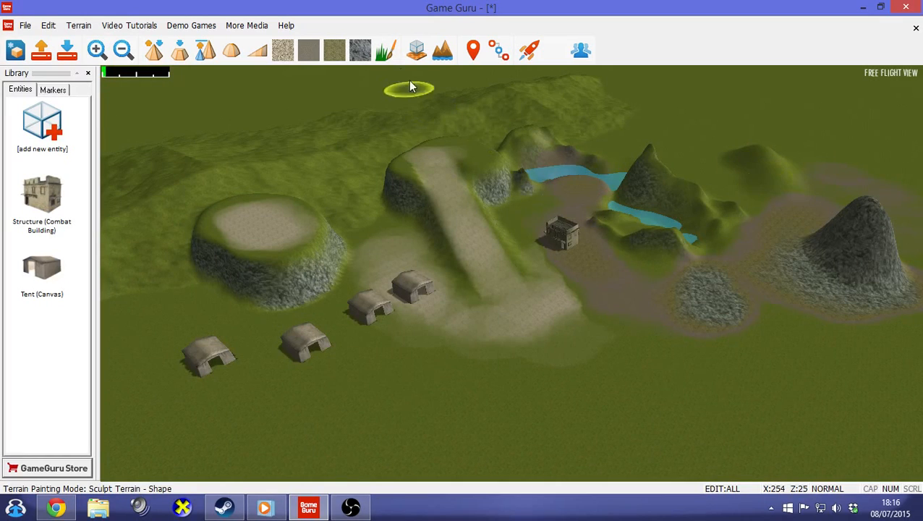
pyautogui.click(389, 55)
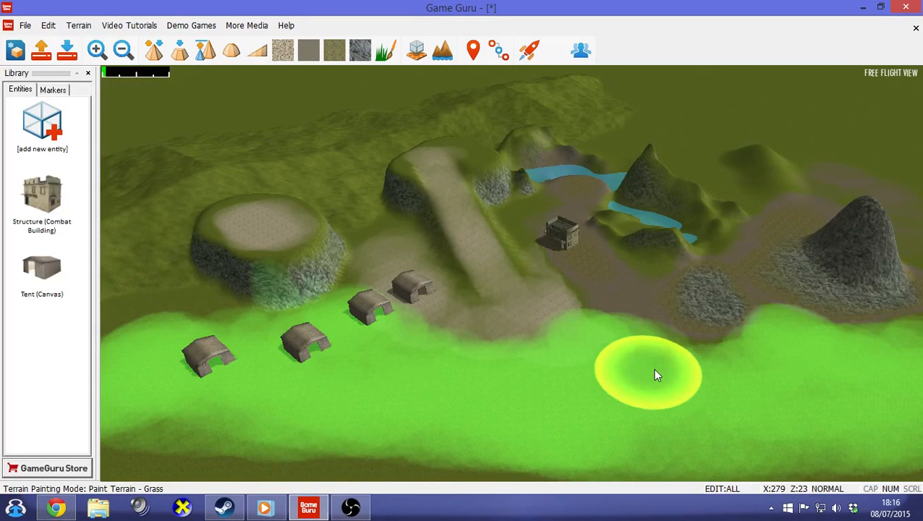
pyautogui.press('e')
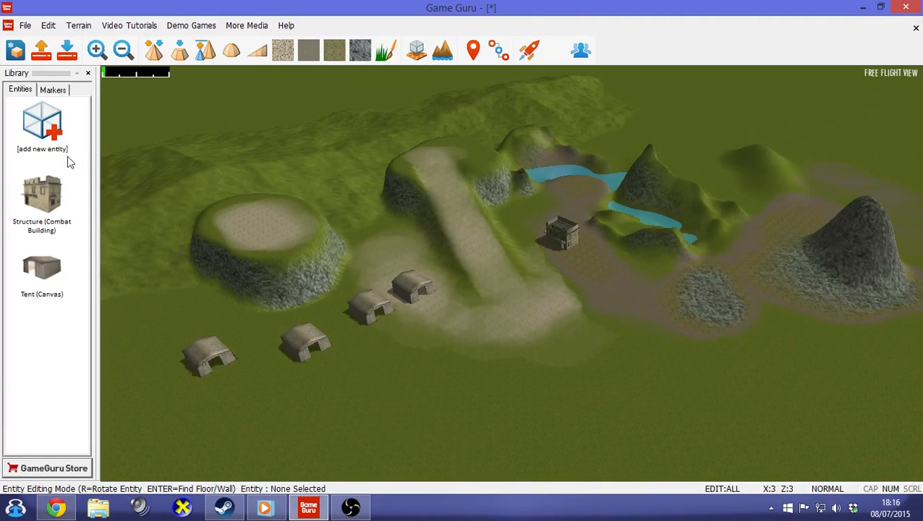
# - Add the Shotgun Soldier from the entity library's Characters category
pyautogui.click(48, 124)
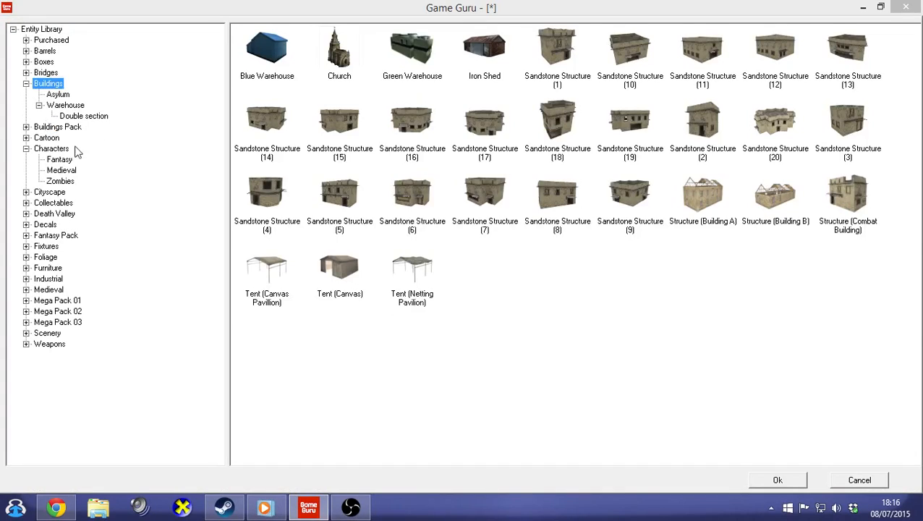
pyautogui.click(61, 150)
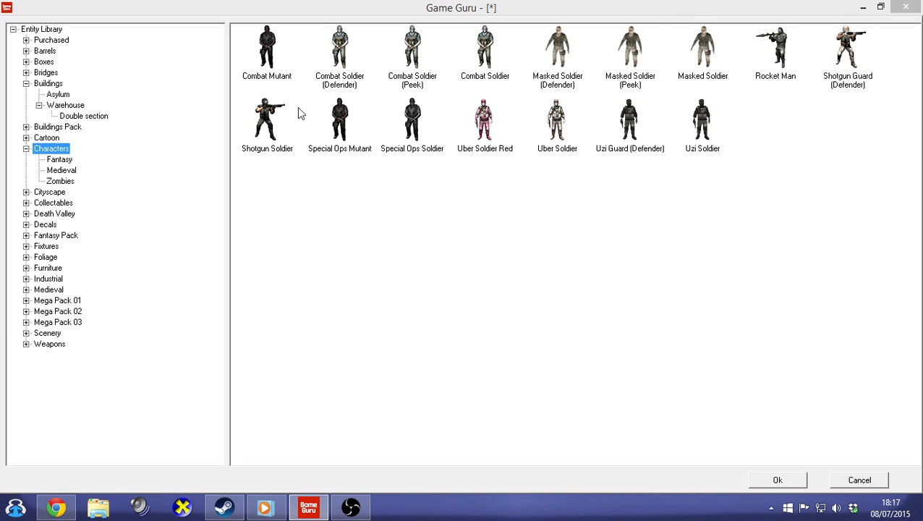
pyautogui.doubleClick(268, 116)
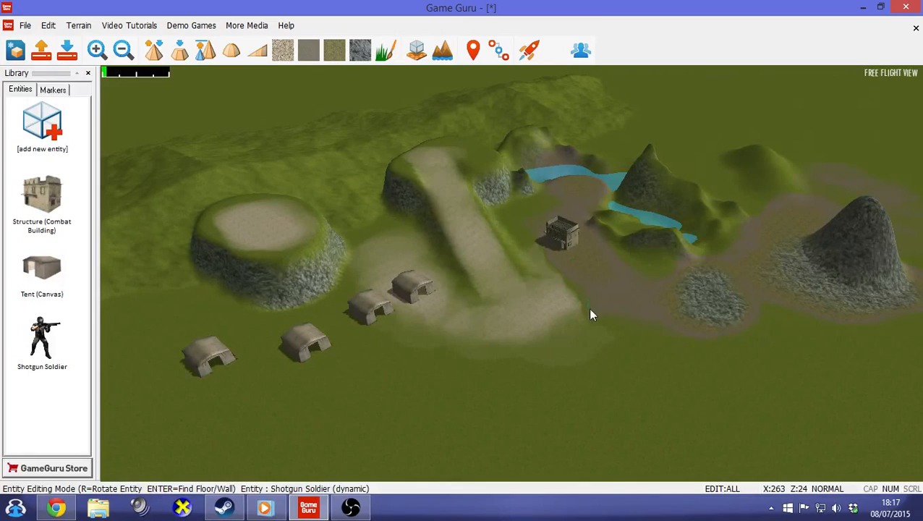
# - Place the Shotgun Soldier on the grass beside the combat building, near the corner away from its doorway
pyautogui.moveTo(580, 273); pyautogui.dragTo(614, 267, button='right')
pyautogui.press('w')
pyautogui.press('s')
pyautogui.press('w')
pyautogui.press('w')
pyautogui.hotkey('shift', 'w')
pyautogui.hotkey('shift', 'w')
pyautogui.press('s')
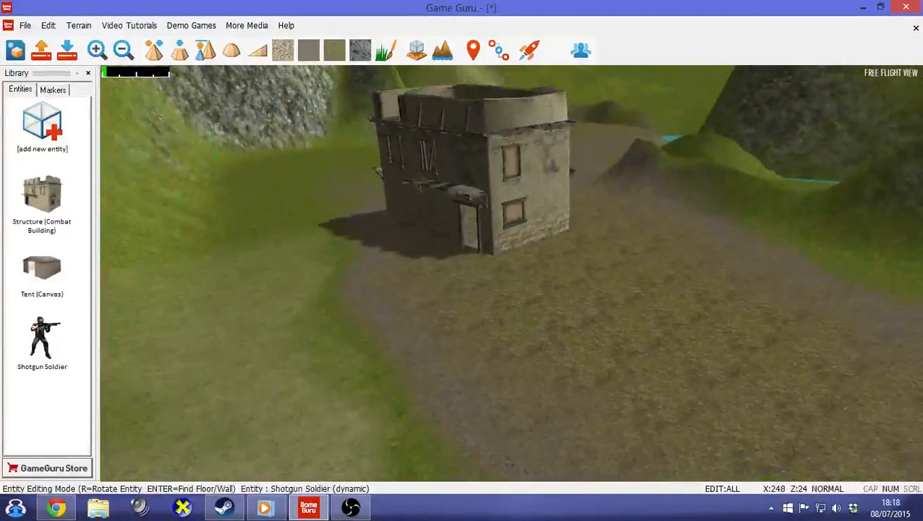
pyautogui.press('w')
pyautogui.press('a')
pyautogui.press('s')
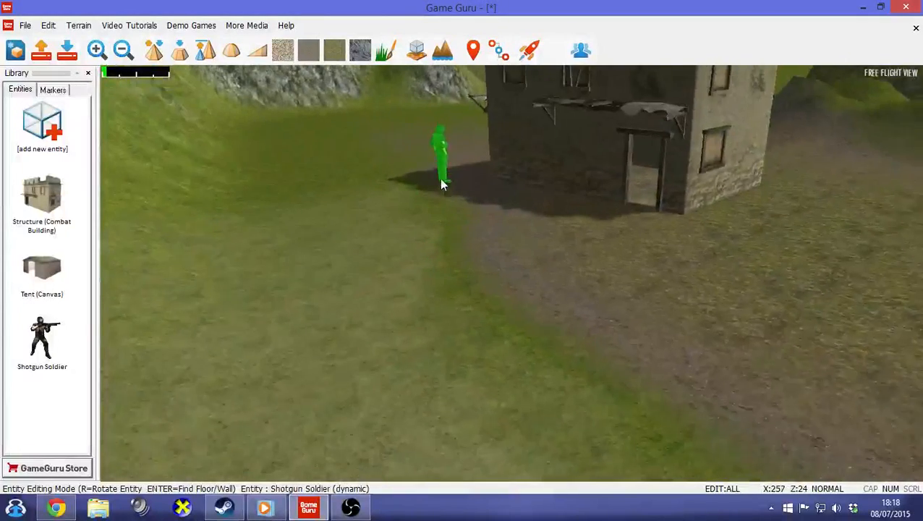
pyautogui.click(432, 197)
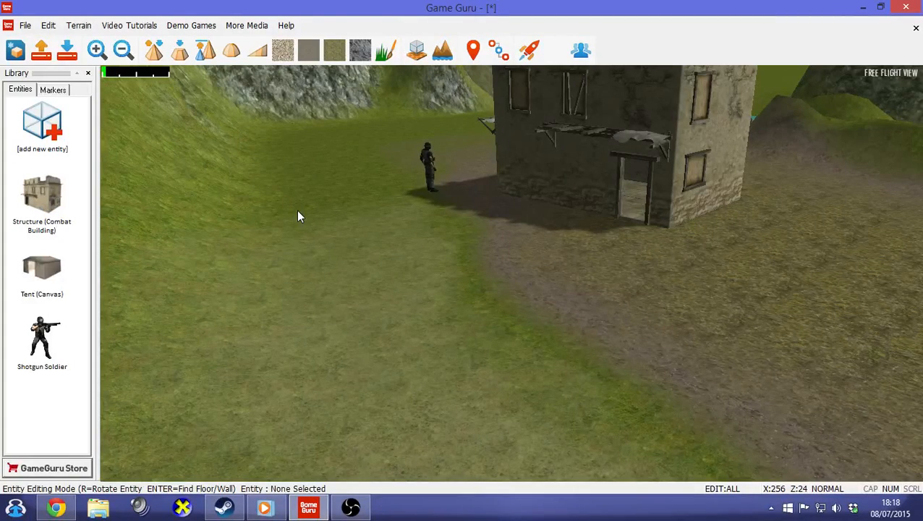
# - Create a waypoint path that starts at the Shotgun Soldier and runs straight past the combat building's doorway side
pyautogui.press('Tab')
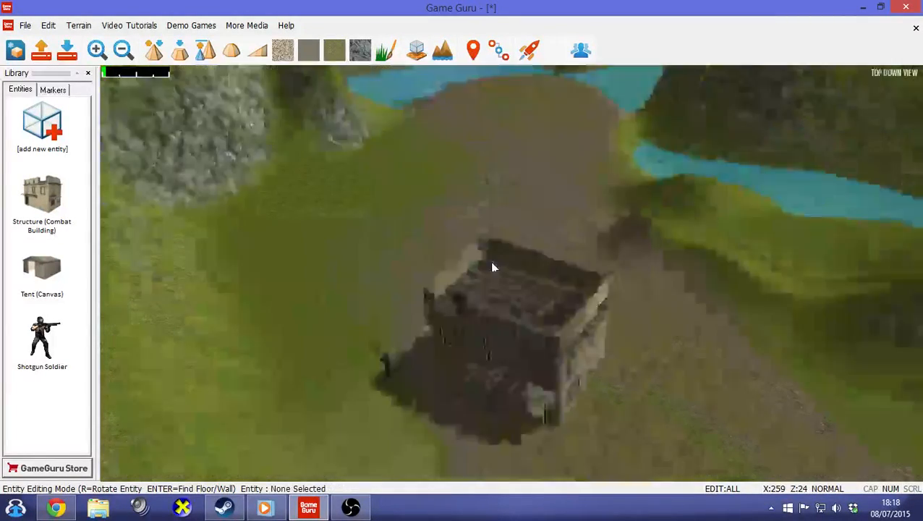
pyautogui.click(473, 54)
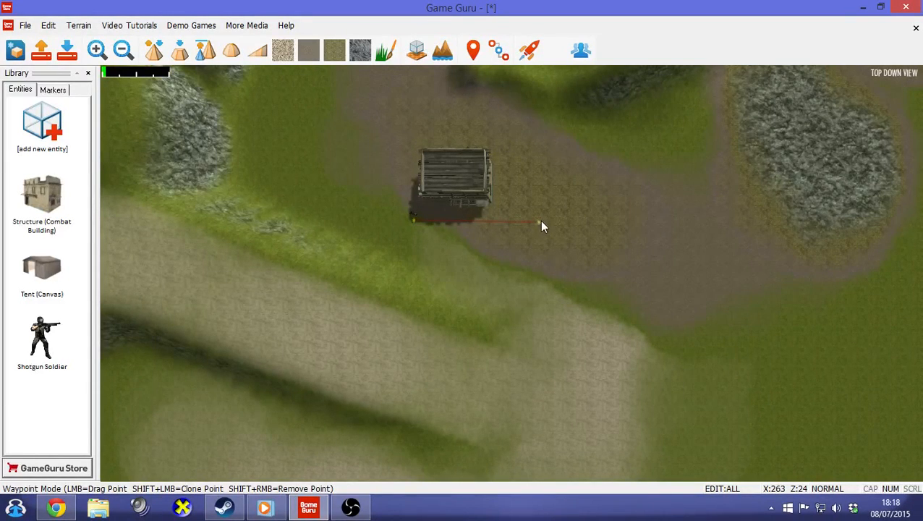
pyautogui.press('f')
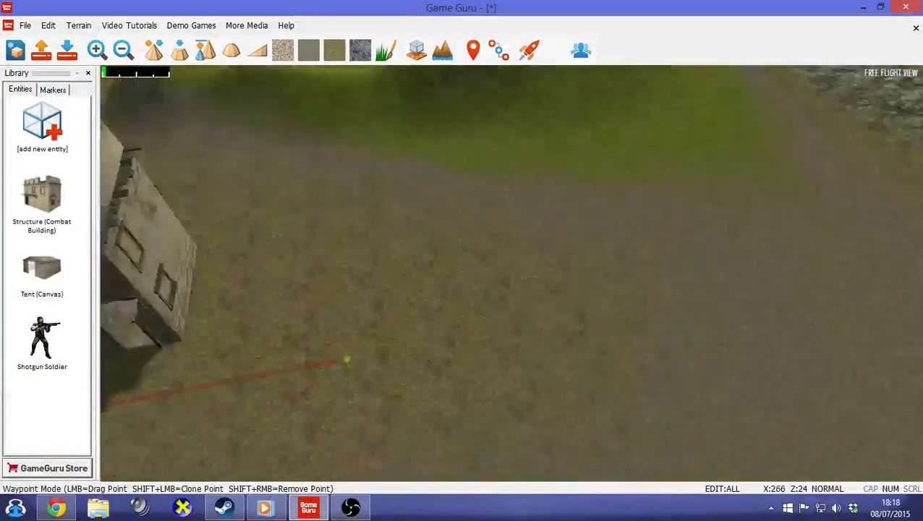
pyautogui.press('s')
pyautogui.press('w')
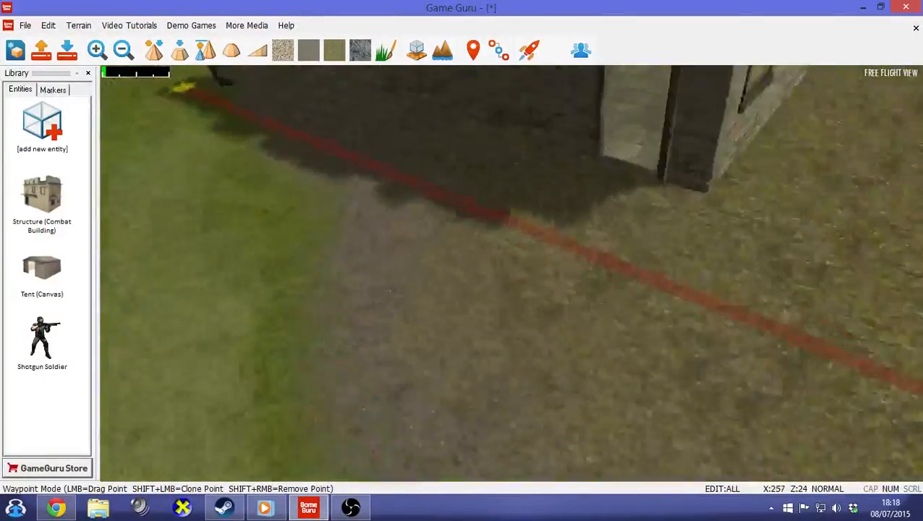
pyautogui.press('s')
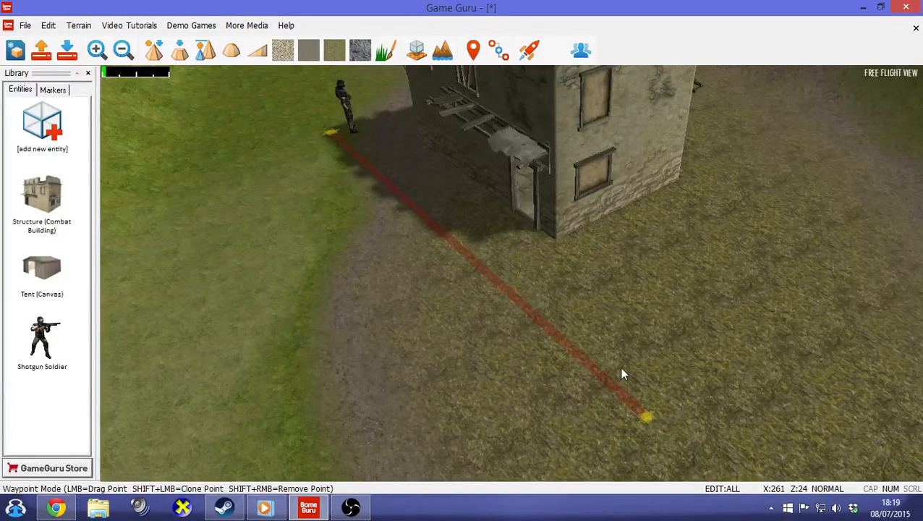
pyautogui.scroll(-5, 324, 316)
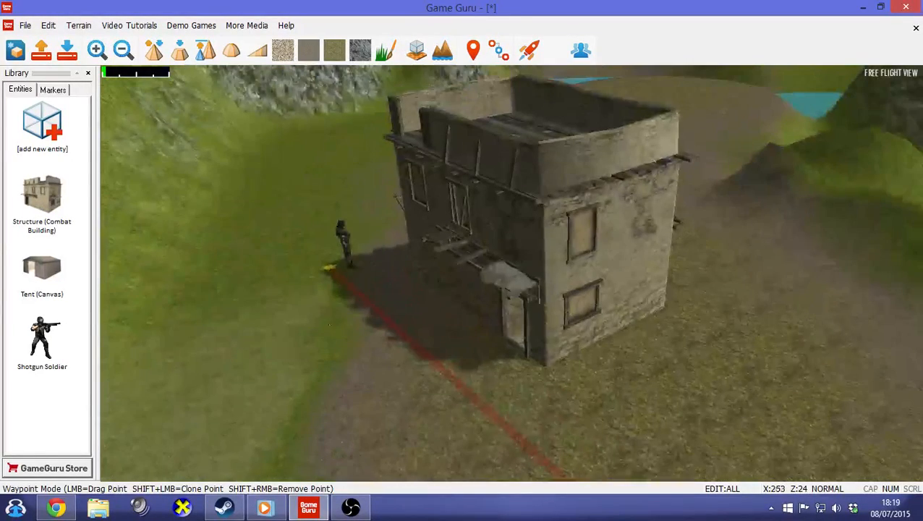
# - Add the Rocket Man from the entity library's Characters category and place him on the grass behind the combat building
pyautogui.click(55, 120)
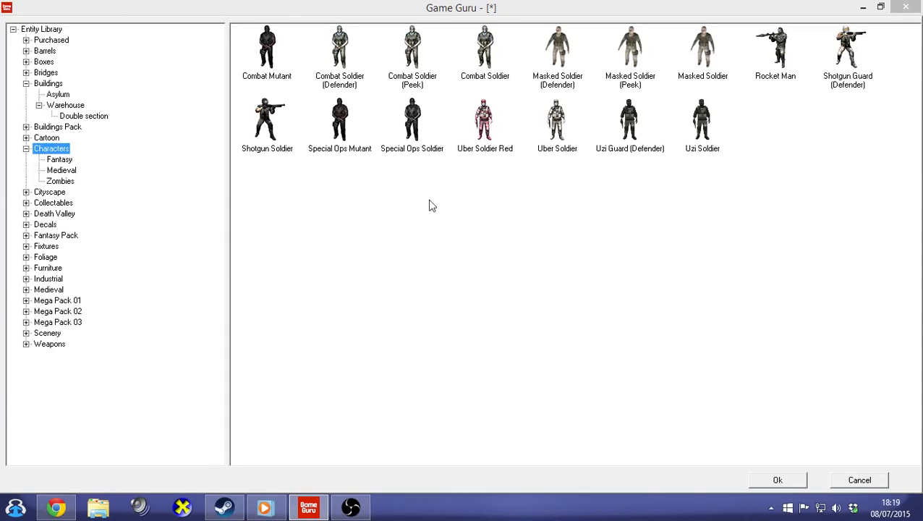
pyautogui.doubleClick(775, 49)
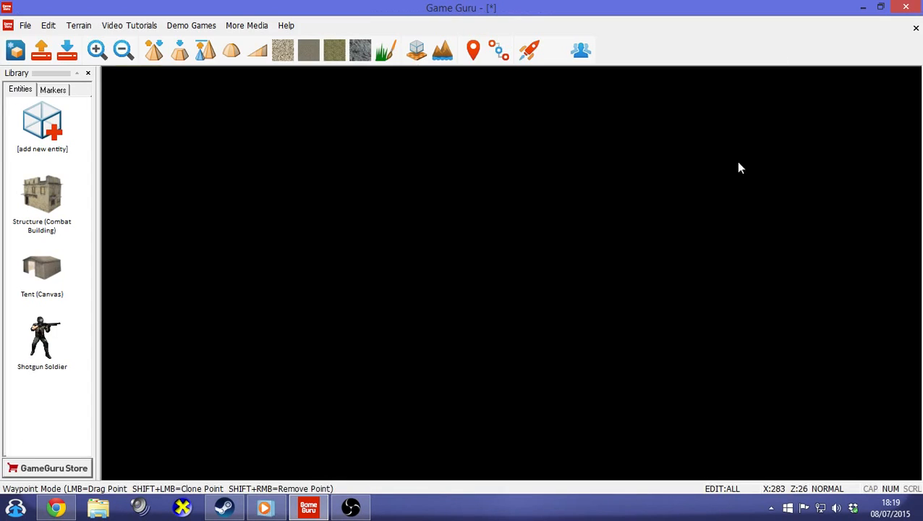
pyautogui.scroll(1, 377, 210)
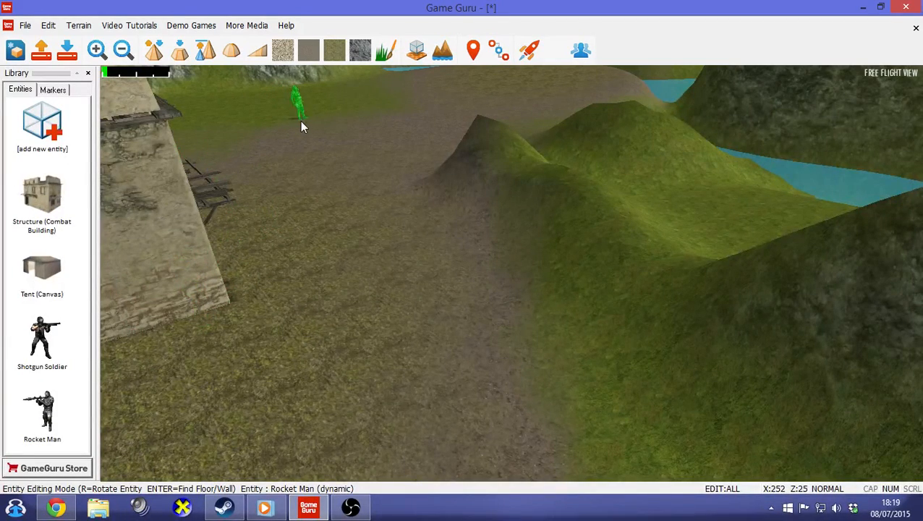
pyautogui.click(317, 113)
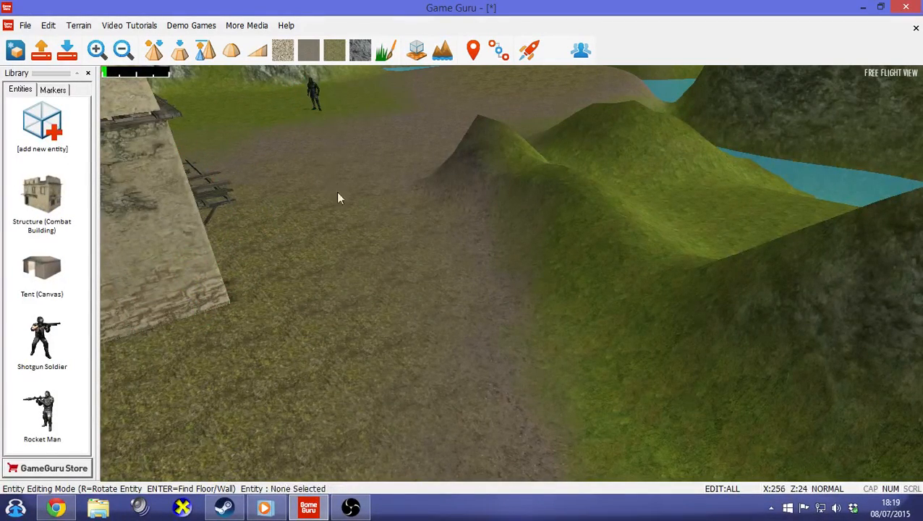
# - Place a Player Start marker on the grass in front of the row of tents
pyautogui.press('a')
pyautogui.moveTo(396, 318); pyautogui.dragTo(405, 300, button='right')
pyautogui.press('s')
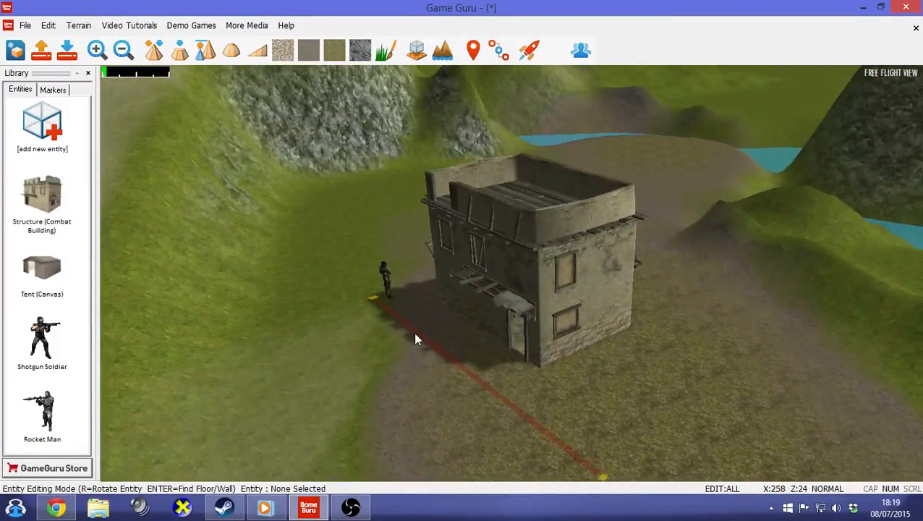
pyautogui.press('Tab')
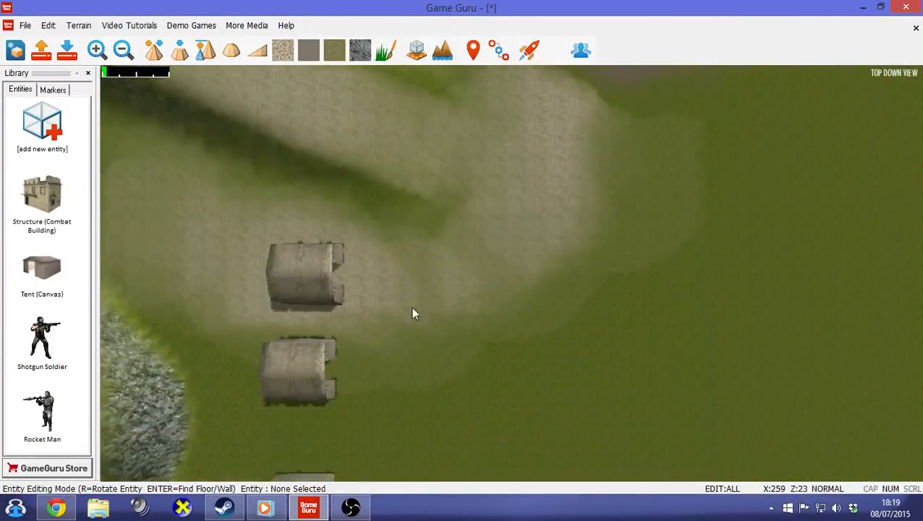
pyautogui.press('Tab')
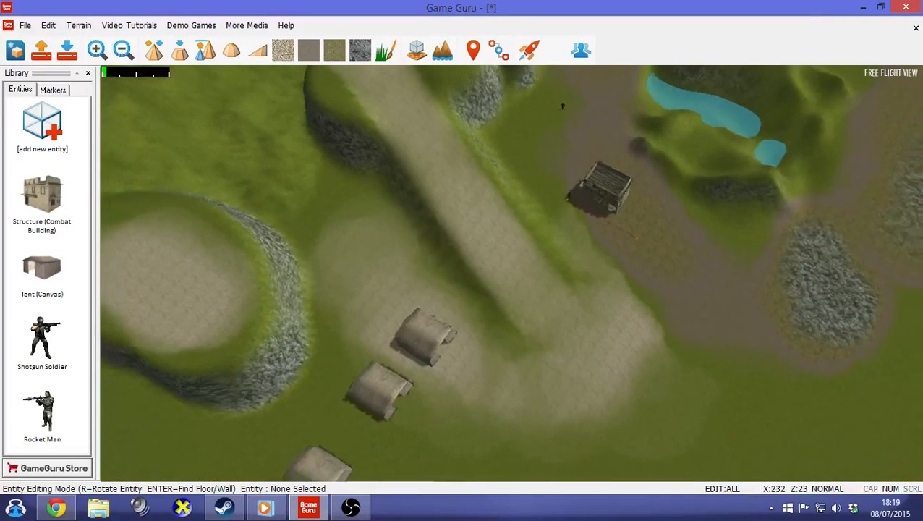
pyautogui.moveTo(433, 290); pyautogui.dragTo(433, 319, button='right')
pyautogui.moveTo(432, 429); pyautogui.dragTo(432, 391, button='right')
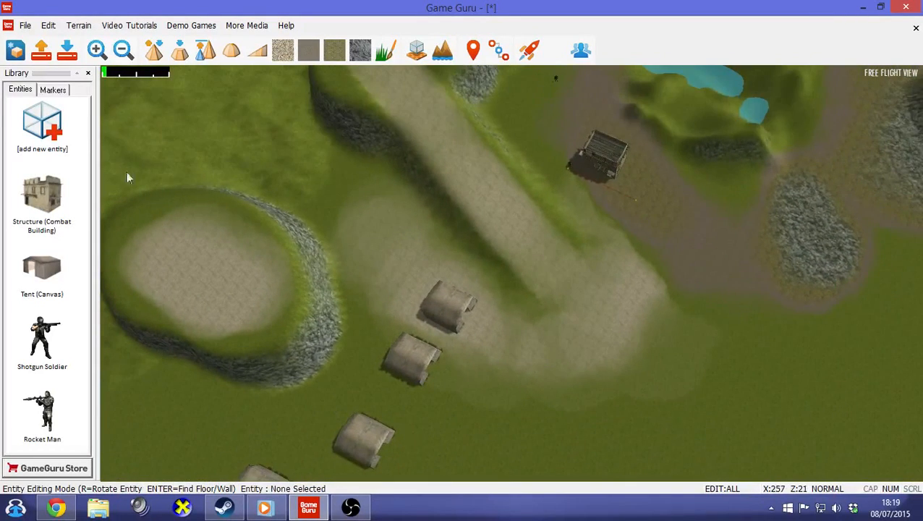
pyautogui.click(60, 91)
pyautogui.click(47, 141)
pyautogui.press('s')
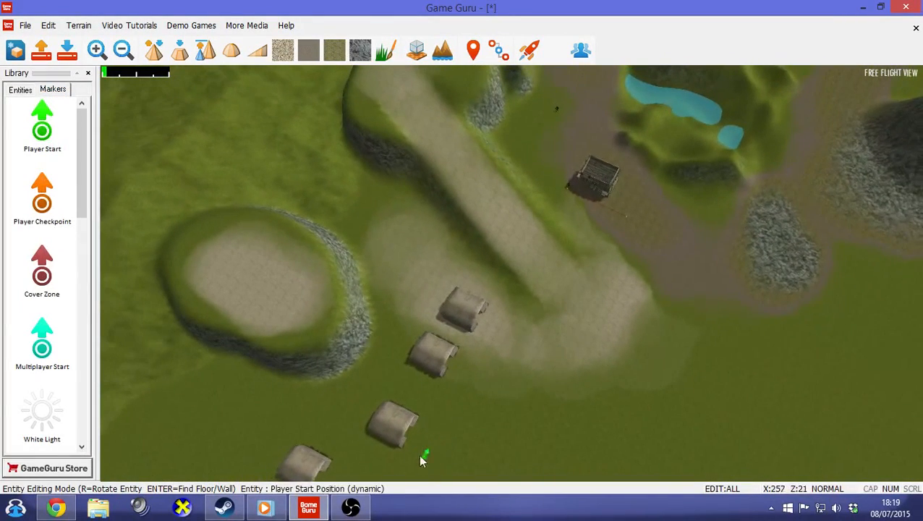
pyautogui.click(418, 468)
# - Add the Uzi and 9mm Parabellum (Uzi) ammo from the Weapons category and place them on the grass ahead of the player start marker
pyautogui.moveTo(426, 469)
pyautogui.mouseDown(button='right')
pyautogui.moveTo(376, 469)
pyautogui.moveTo(354, 478)
pyautogui.moveTo(362, 480)
pyautogui.moveTo(347, 449)
pyautogui.moveTo(349, 457)
pyautogui.moveTo(419, 448)
pyautogui.moveTo(497, 515)
pyautogui.mouseUp(button='right')
pyautogui.press('w')
pyautogui.press('w')
pyautogui.press('a')
pyautogui.press('s')
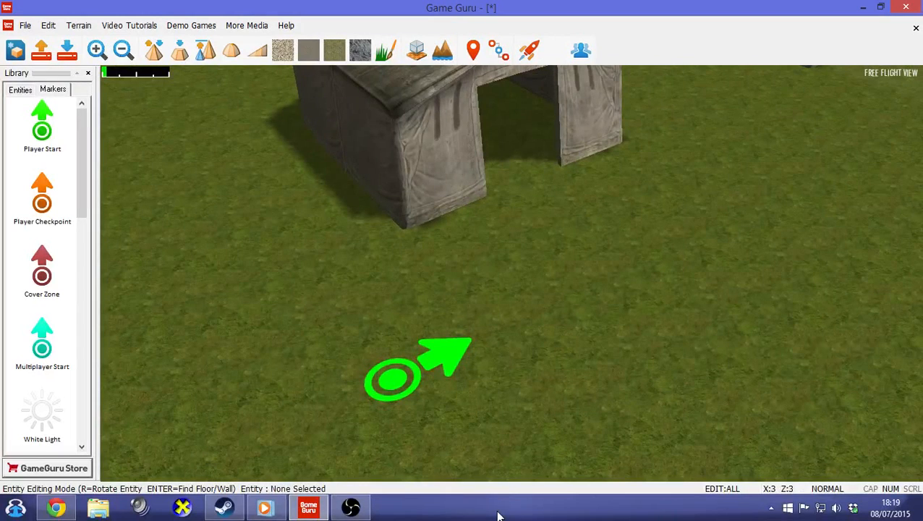
pyautogui.click(20, 91)
pyautogui.click(44, 117)
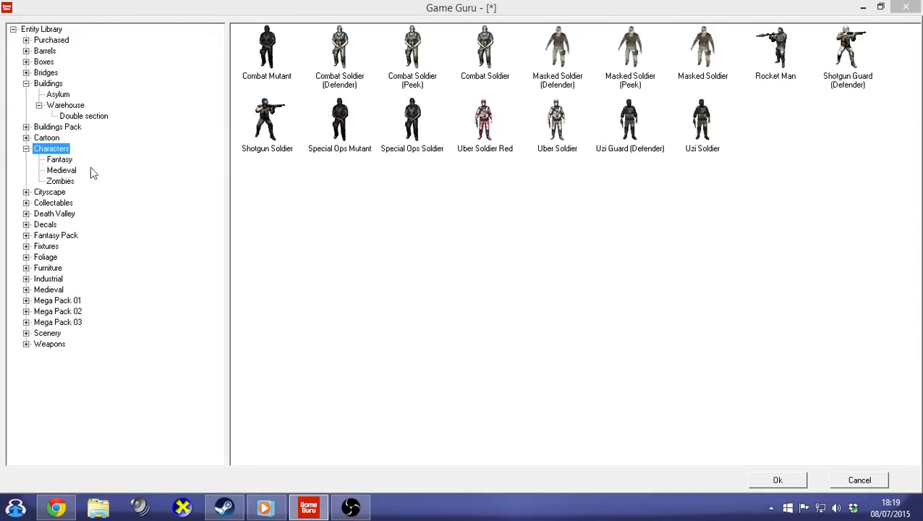
pyautogui.click(53, 345)
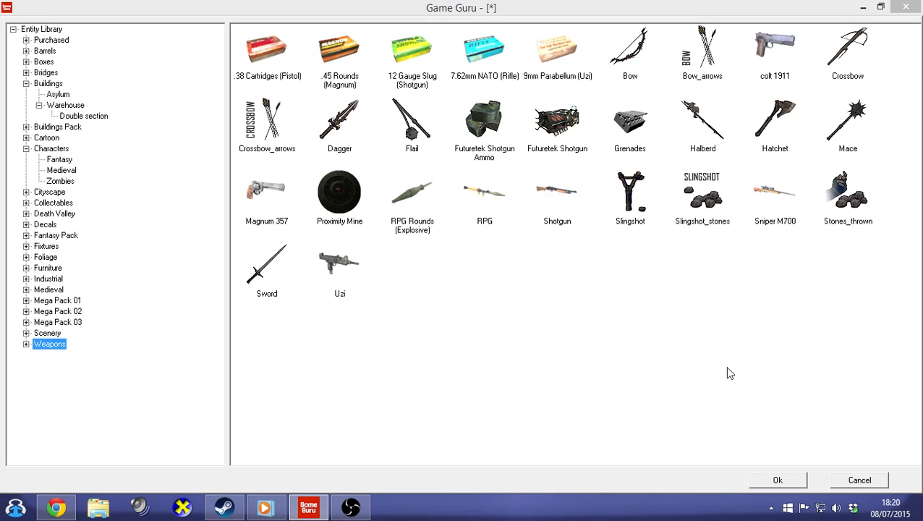
pyautogui.doubleClick(338, 264)
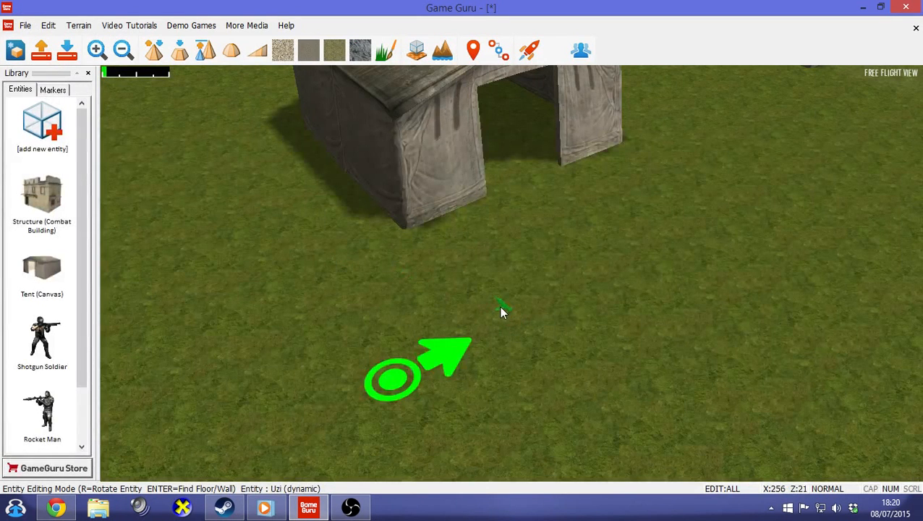
pyautogui.click(499, 305)
pyautogui.doubleClick(42, 123)
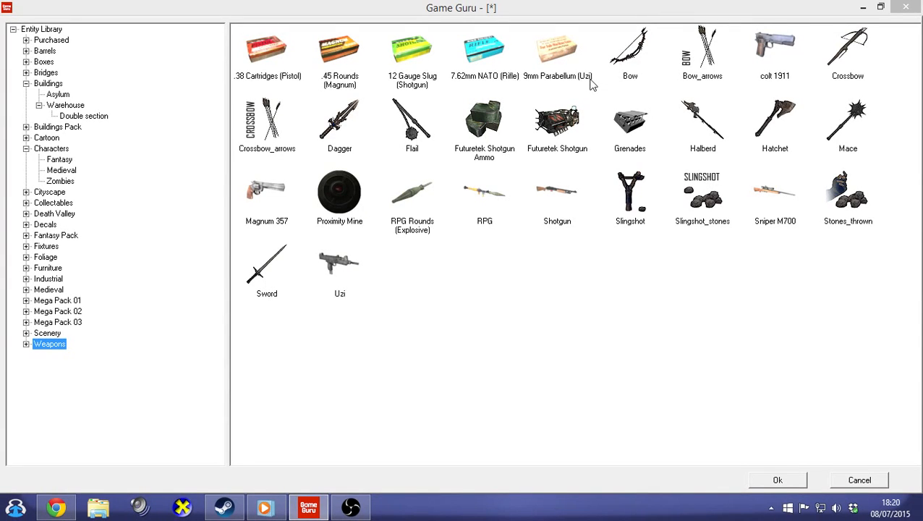
pyautogui.doubleClick(559, 54)
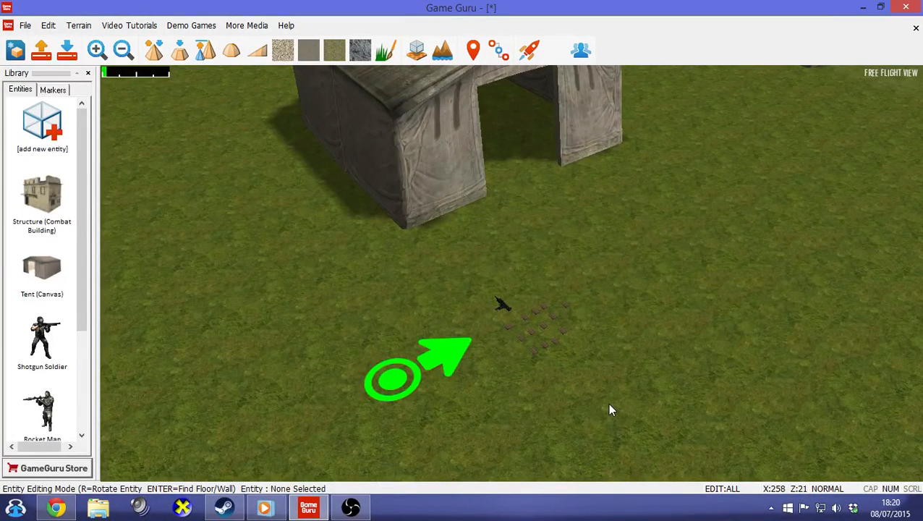
# - Move the player start marker a little farther back from the Uzi and ammo, and deselect it
pyautogui.click(398, 381)
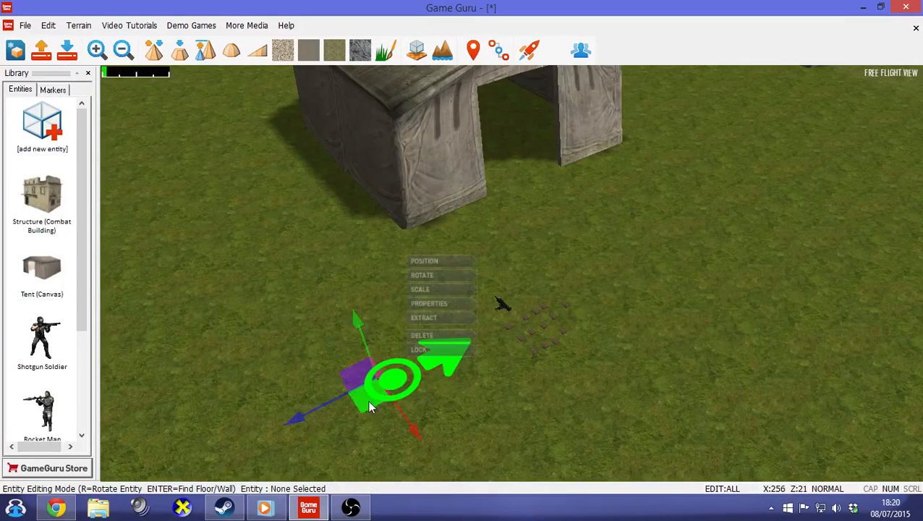
pyautogui.moveTo(370, 404); pyautogui.dragTo(308, 432)
pyautogui.click(510, 432)
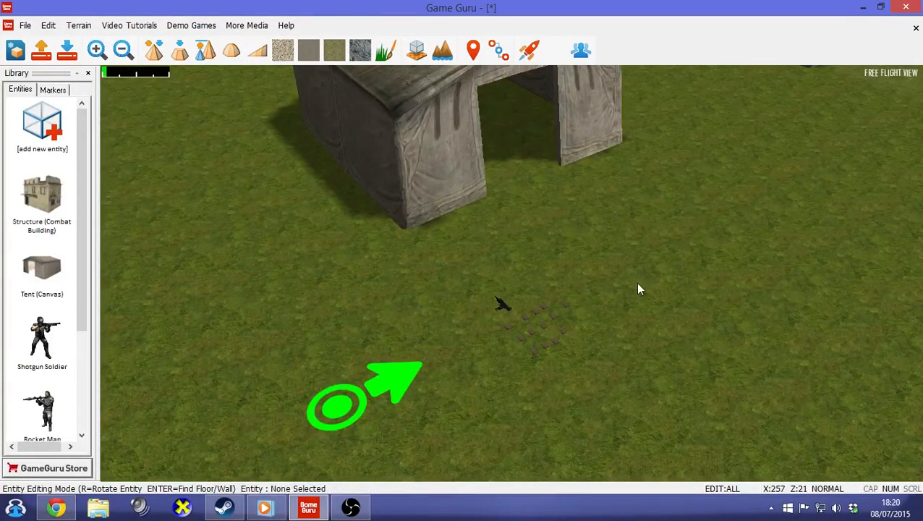
# - Paint a small round pave patch on the muddy mound beside the river, using a reduced brush size
pyautogui.moveTo(639, 288); pyautogui.dragTo(695, 260, button='right')
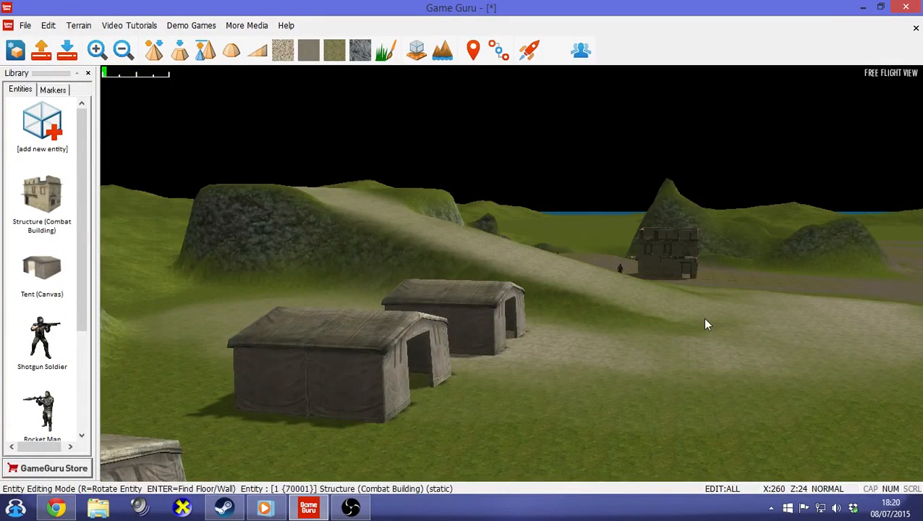
pyautogui.moveTo(703, 318); pyautogui.dragTo(759, 343, button='right')
pyautogui.press('s')
pyautogui.press('w')
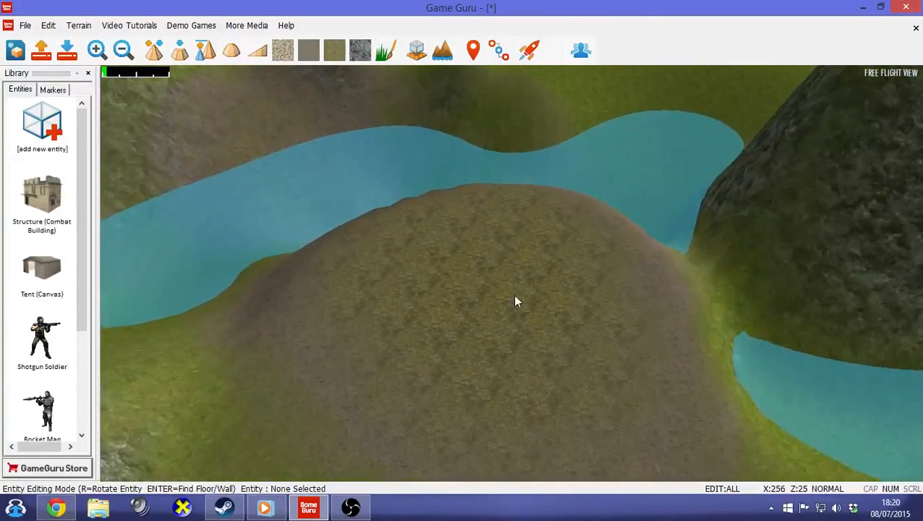
pyautogui.click(288, 49)
pyautogui.scroll(-5, 538, 347)
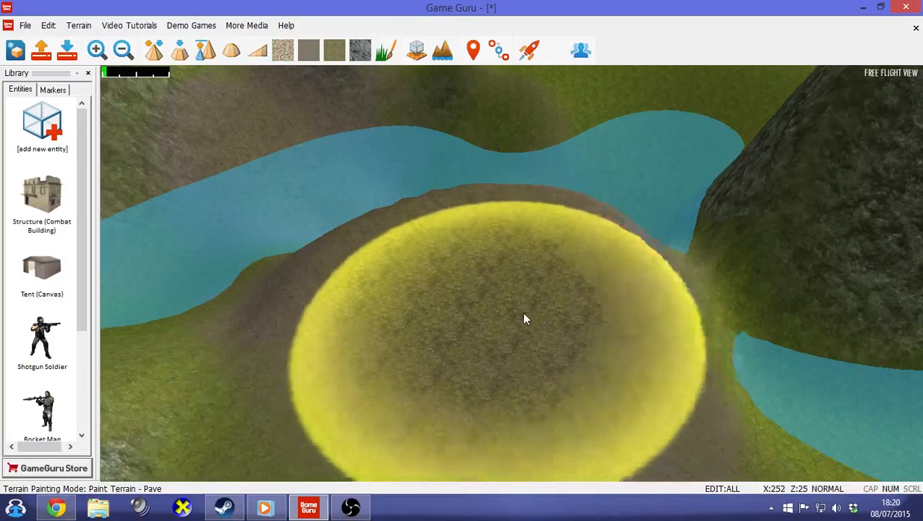
pyautogui.moveTo(523, 301)
pyautogui.mouseDown()
pyautogui.moveTo(488, 280)
pyautogui.moveTo(546, 290)
pyautogui.moveTo(461, 282)
pyautogui.moveTo(470, 338)
pyautogui.moveTo(529, 369)
pyautogui.moveTo(503, 309)
pyautogui.mouseUp()
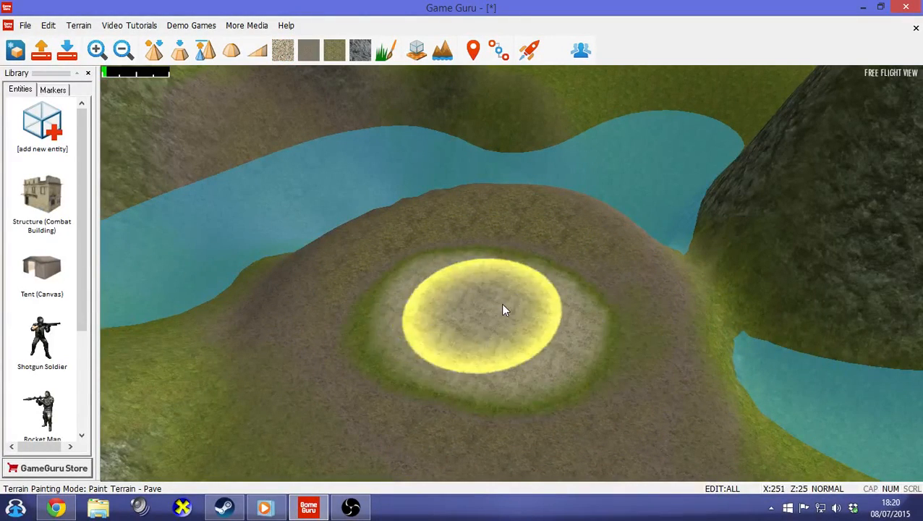
# - Add Rocks (10) from the Scenery category and place four of them around the edge of the round pave patch
pyautogui.click(42, 123)
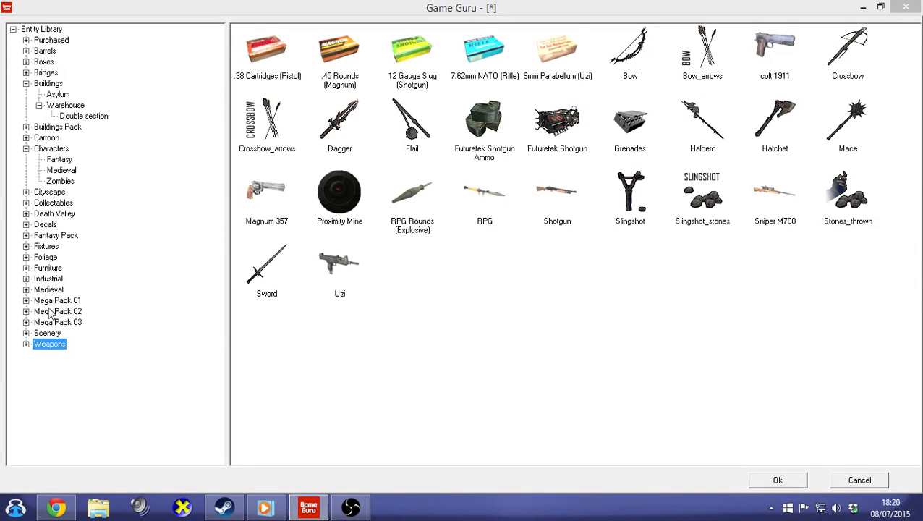
pyautogui.click(45, 334)
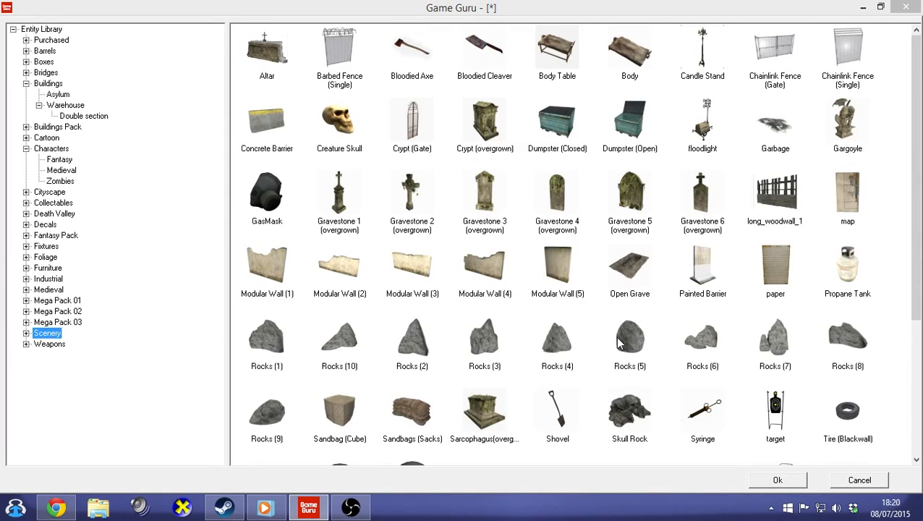
pyautogui.doubleClick(344, 336)
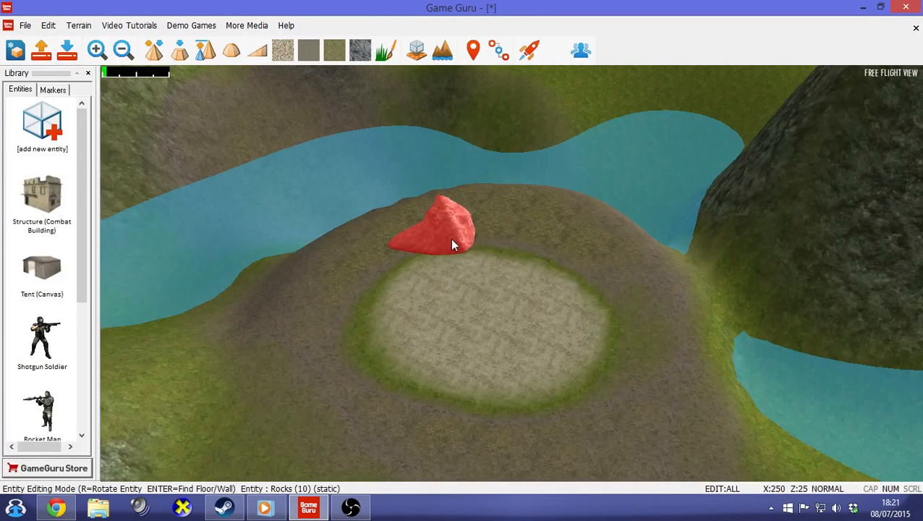
pyautogui.click(450, 238)
pyautogui.click(567, 265)
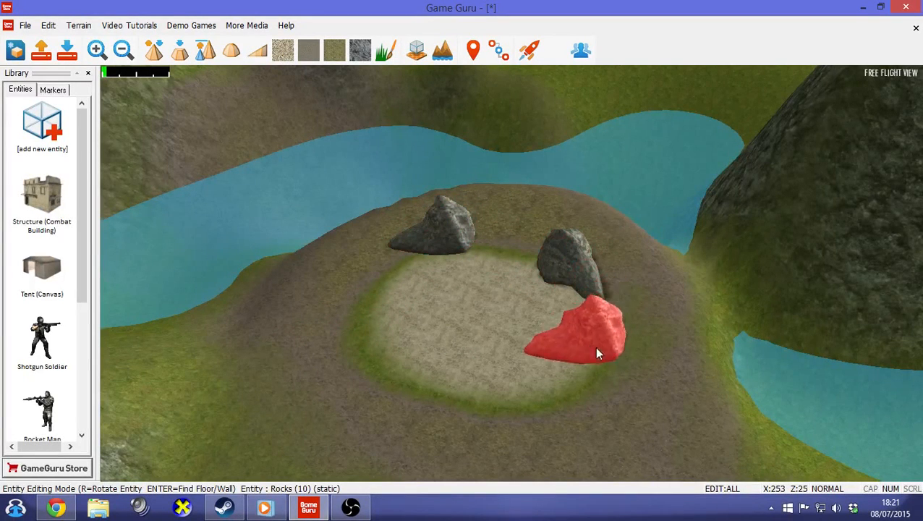
pyautogui.click(594, 347)
pyautogui.click(355, 370)
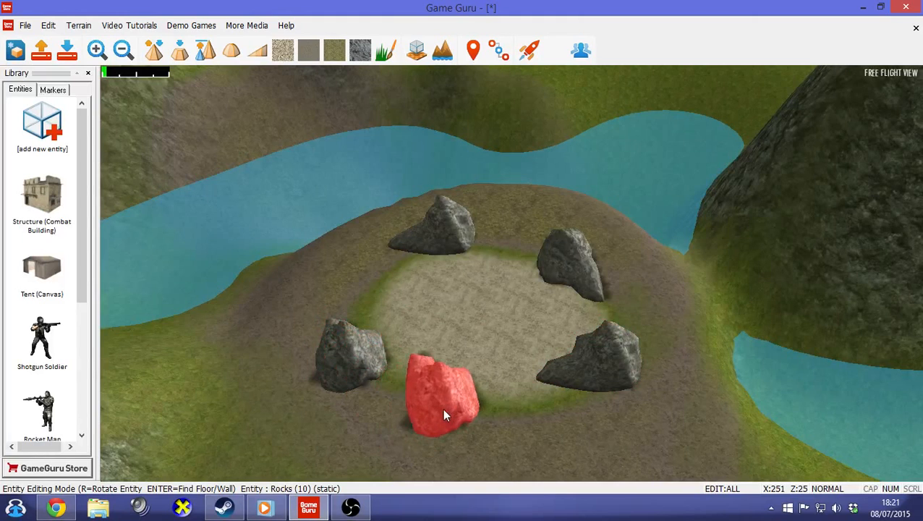
pyautogui.rightClick(450, 404)
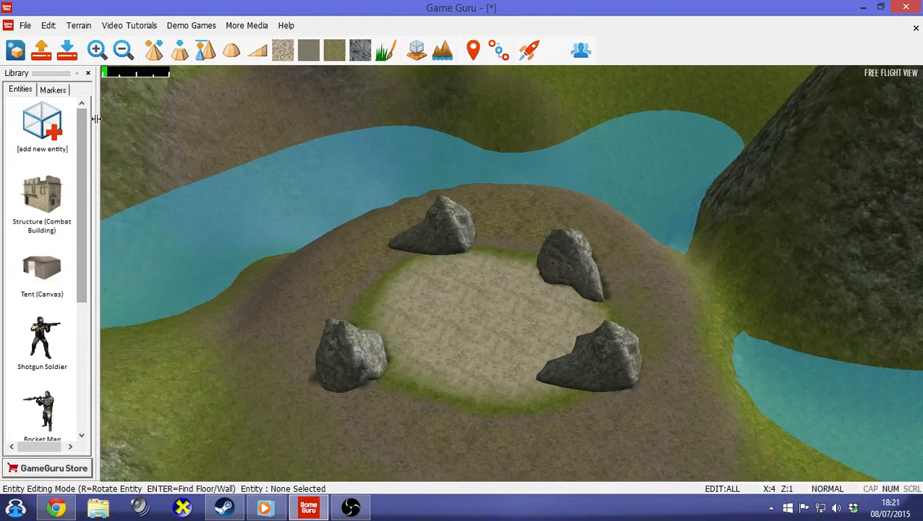
# - Place a Yellow Light marker over the pave patch, within the ring of rocks
pyautogui.click(53, 89)
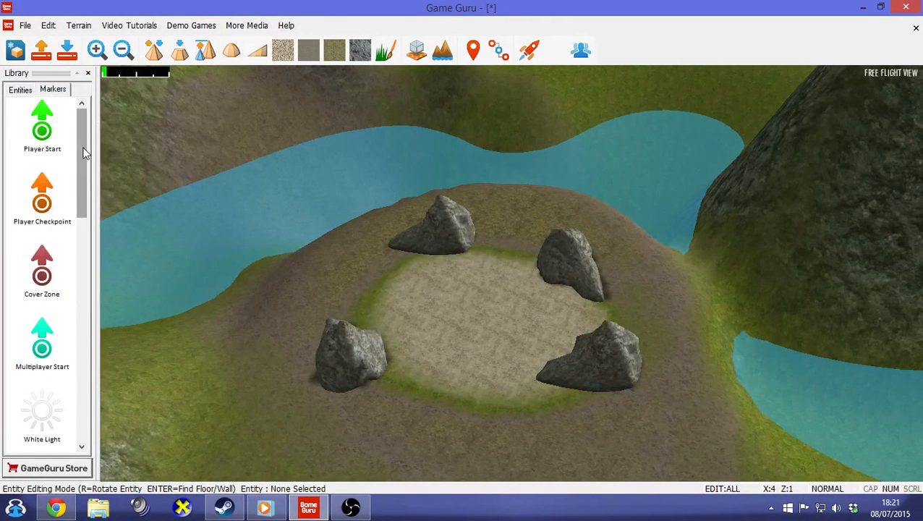
pyautogui.moveTo(81, 130)
pyautogui.mouseDown()
pyautogui.moveTo(72, 345)
pyautogui.moveTo(92, 231)
pyautogui.moveTo(96, 130)
pyautogui.mouseUp()
pyautogui.moveTo(82, 163); pyautogui.dragTo(82, 295)
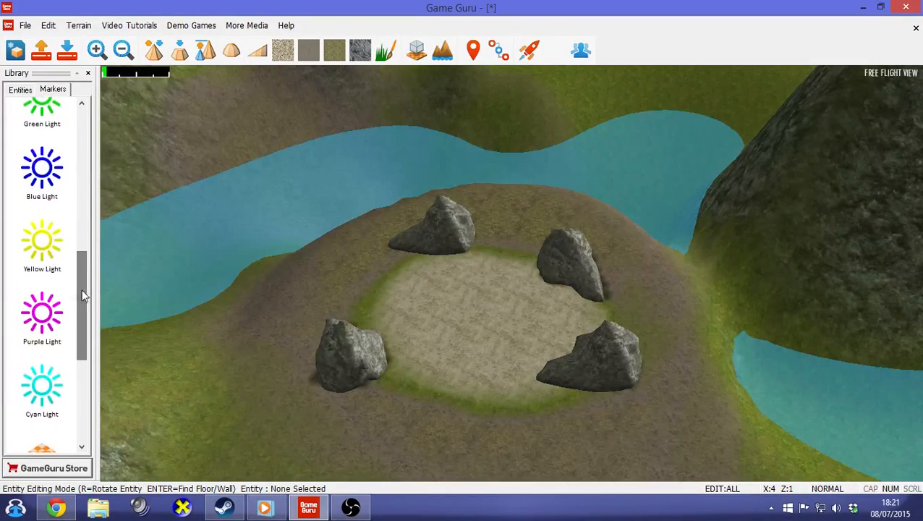
pyautogui.click(38, 240)
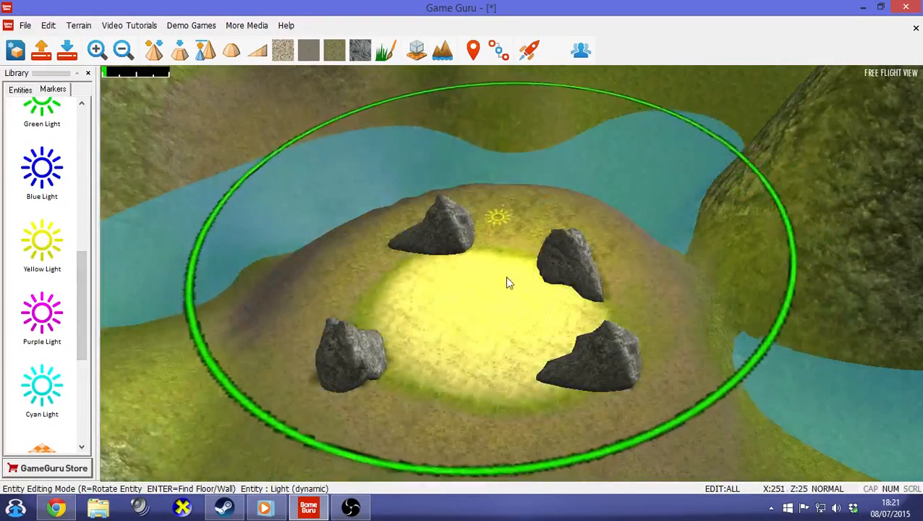
pyautogui.click(513, 277)
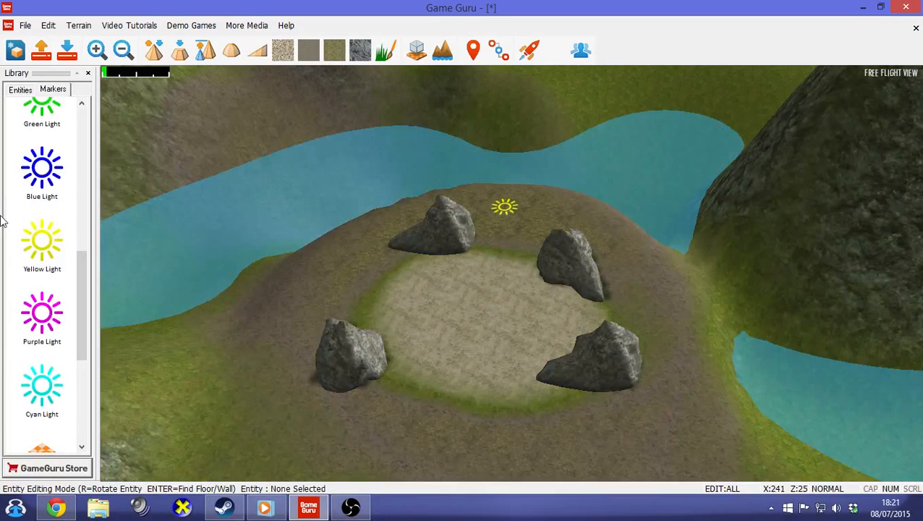
# - Place a Win Zone marker in the middle of the pave patch between the rocks, and deselect it
pyautogui.moveTo(81, 278); pyautogui.dragTo(77, 360)
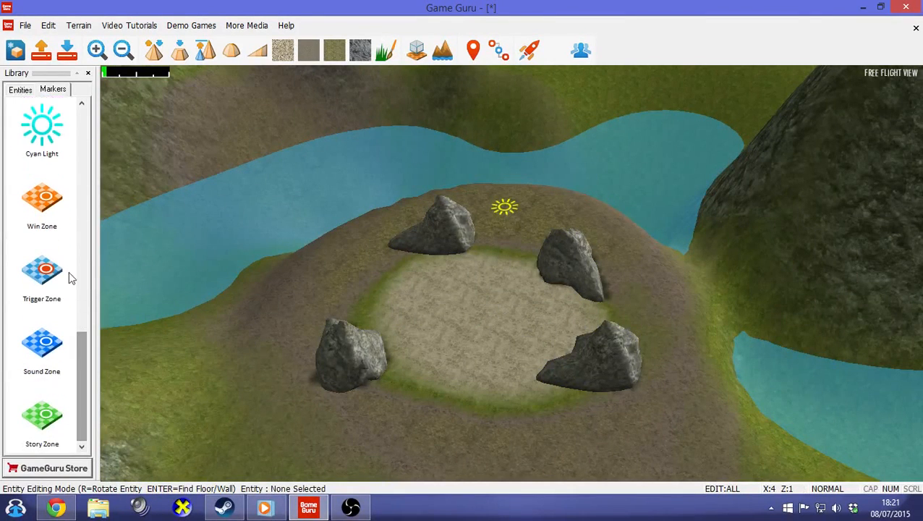
pyautogui.click(58, 206)
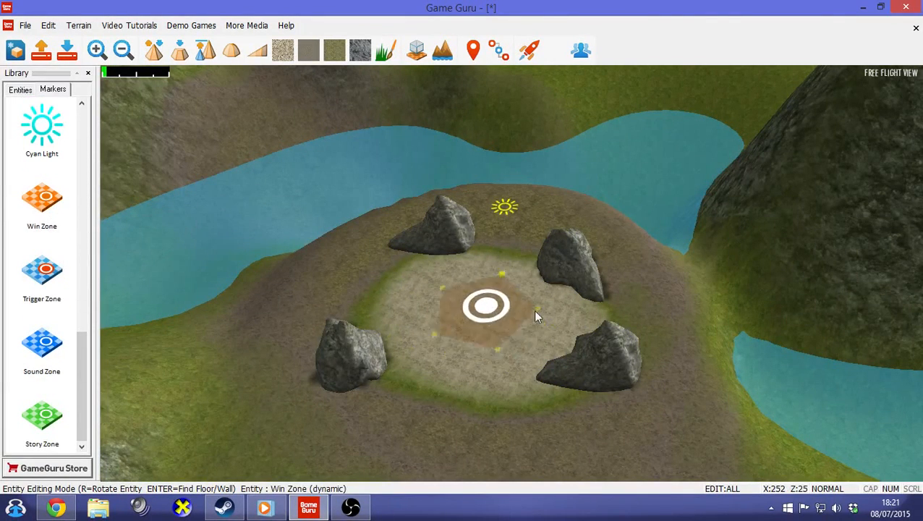
pyautogui.click(471, 313)
pyautogui.click(589, 401)
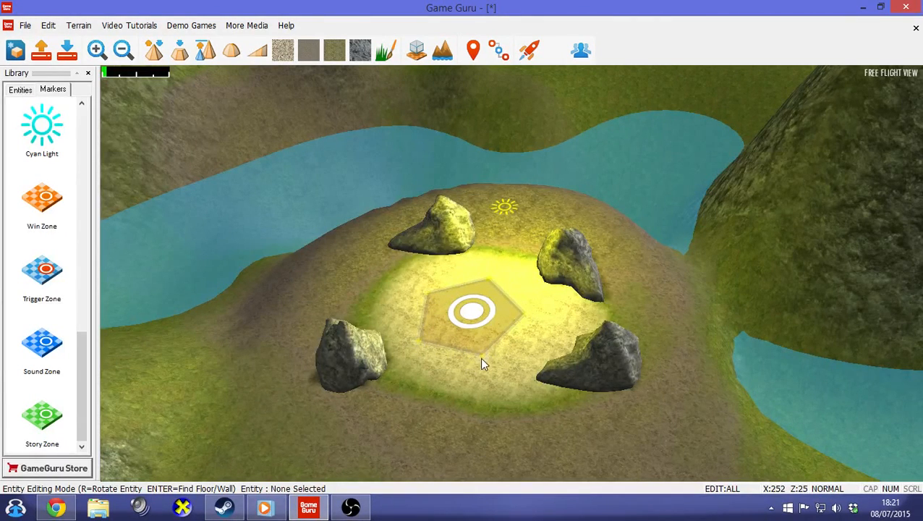
# - Stretch the win zone's corner points outward so the zone covers the whole pave patch between the four rocks
pyautogui.moveTo(482, 361); pyautogui.dragTo(539, 405)
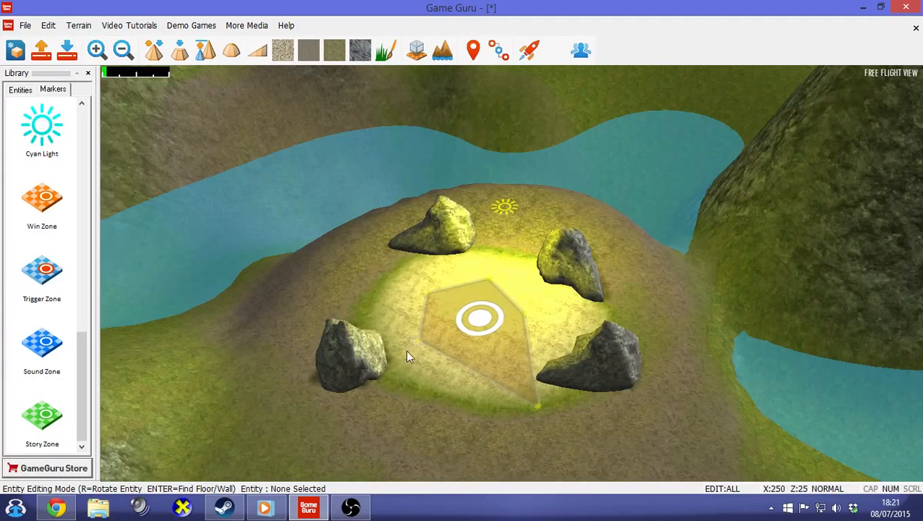
pyautogui.moveTo(418, 349); pyautogui.dragTo(370, 383)
pyautogui.moveTo(427, 300); pyautogui.dragTo(354, 288)
pyautogui.moveTo(483, 279); pyautogui.dragTo(467, 252)
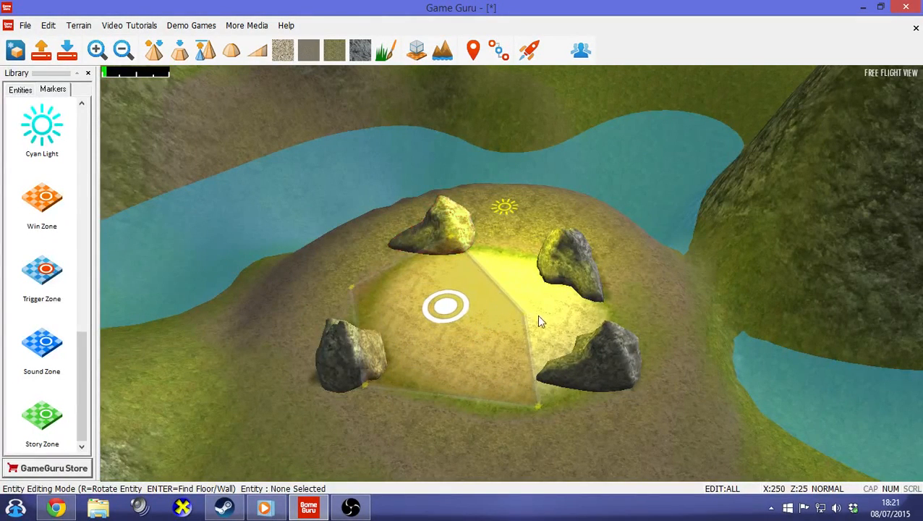
pyautogui.moveTo(525, 322); pyautogui.dragTo(596, 285)
pyautogui.moveTo(536, 408); pyautogui.dragTo(575, 403)
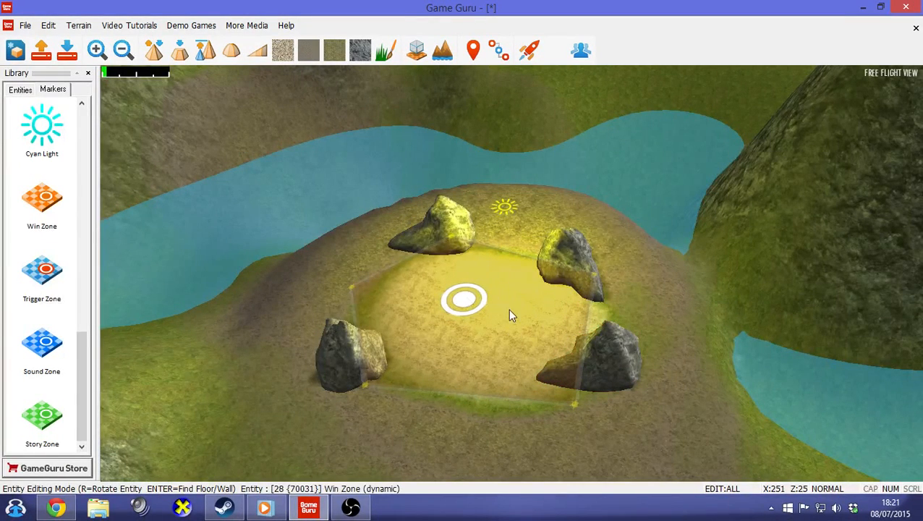
# - Inspect the lit win zone from near and far, and fly back across the level to the player start marker
pyautogui.scroll(-10, 505, 311)
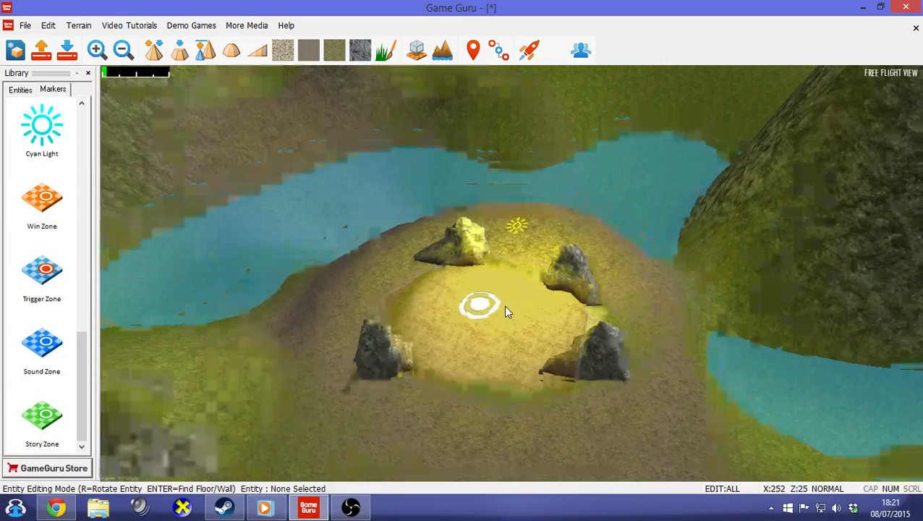
pyautogui.scroll(-3, 504, 311)
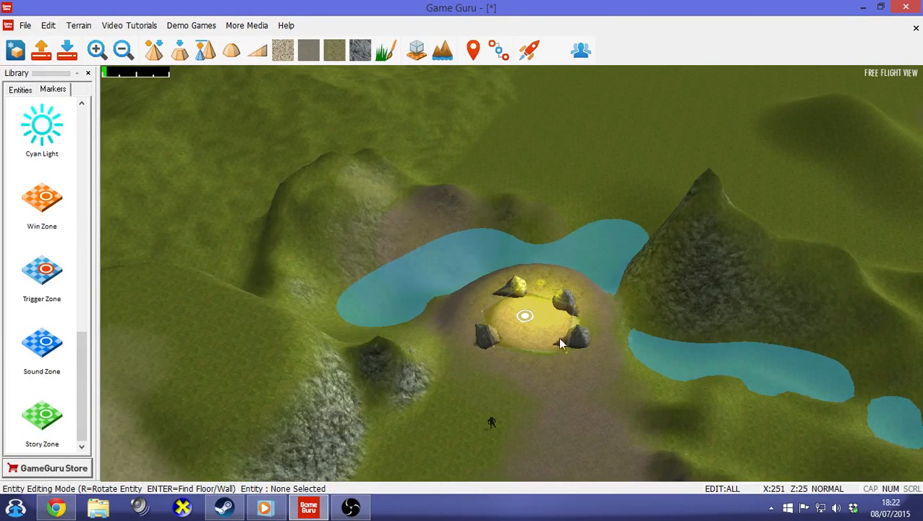
pyautogui.moveTo(577, 386)
pyautogui.mouseDown(button='right')
pyautogui.moveTo(651, 419)
pyautogui.moveTo(571, 376)
pyautogui.moveTo(610, 417)
pyautogui.moveTo(561, 407)
pyautogui.mouseUp(button='right')
pyautogui.press('w')
pyautogui.press('w')
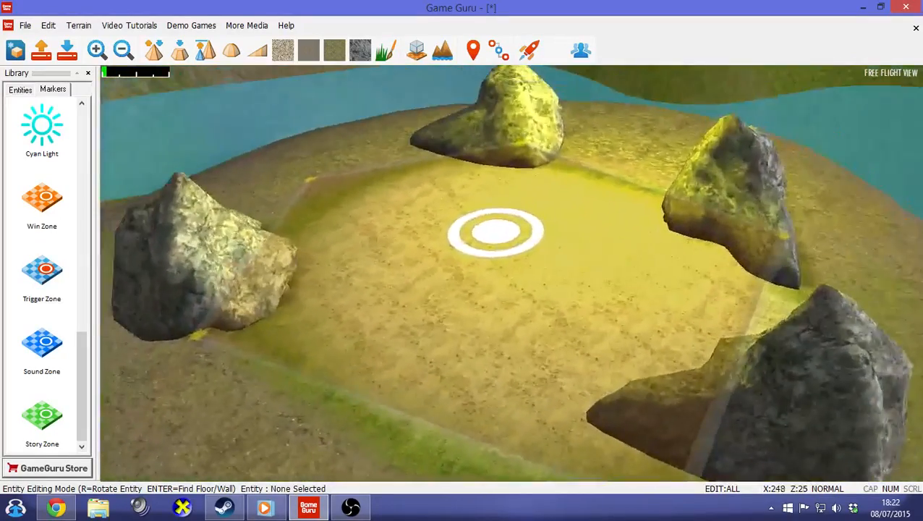
pyautogui.press('s')
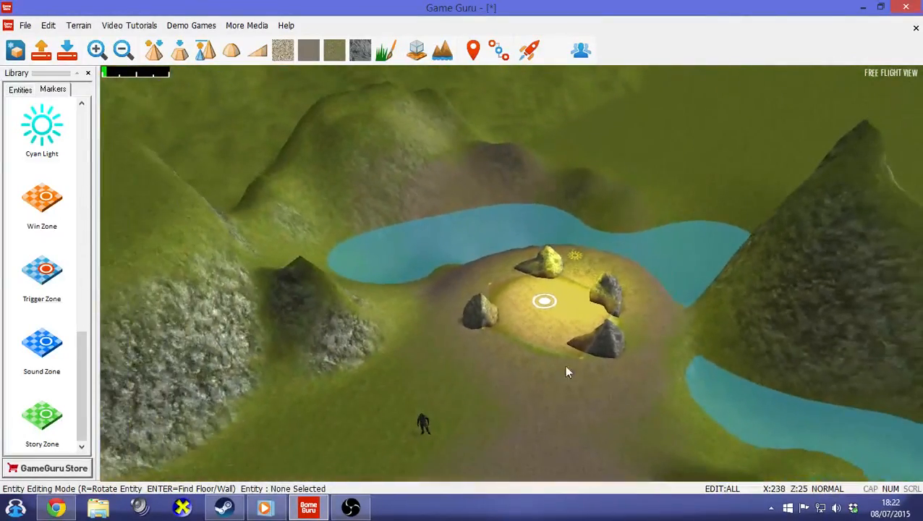
pyautogui.moveTo(510, 389)
pyautogui.mouseDown(button='right')
pyautogui.moveTo(515, 470)
pyautogui.moveTo(376, 455)
pyautogui.moveTo(384, 427)
pyautogui.moveTo(568, 430)
pyautogui.mouseUp(button='right')
pyautogui.press('s')
pyautogui.press('w')
pyautogui.press('s')
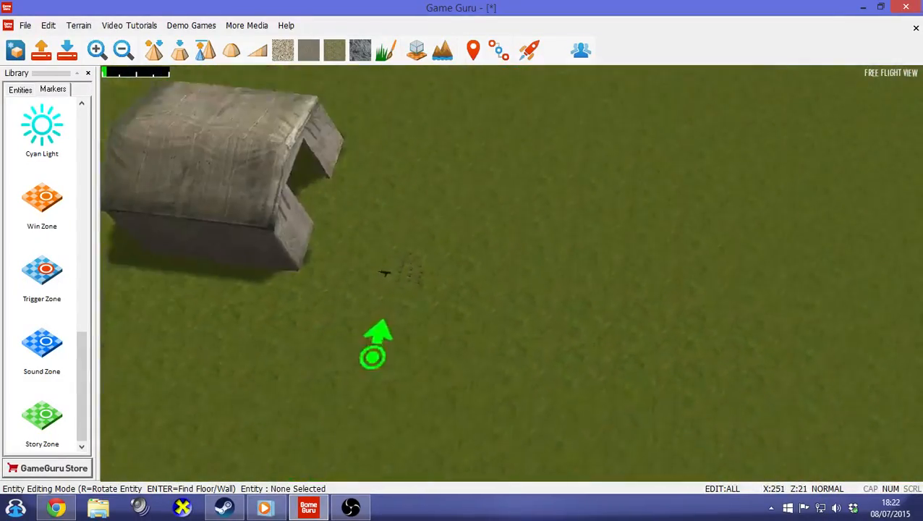
# - Begin a rock-textured path on the grass, running from the player start marker along the front of the tents
pyautogui.moveTo(535, 405)
pyautogui.mouseDown(button='right')
pyautogui.moveTo(521, 423)
pyautogui.moveTo(512, 350)
pyautogui.moveTo(499, 361)
pyautogui.mouseUp(button='right')
pyautogui.press('s')
pyautogui.press('s')
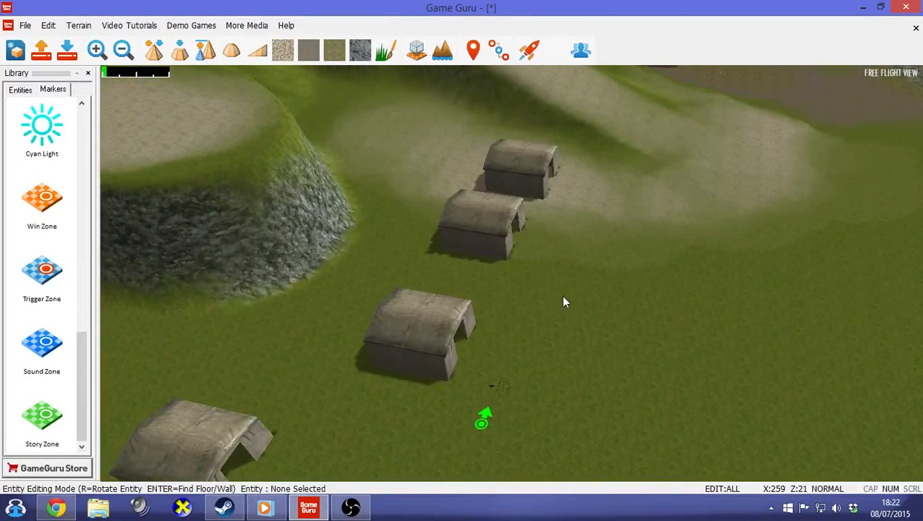
pyautogui.click(283, 50)
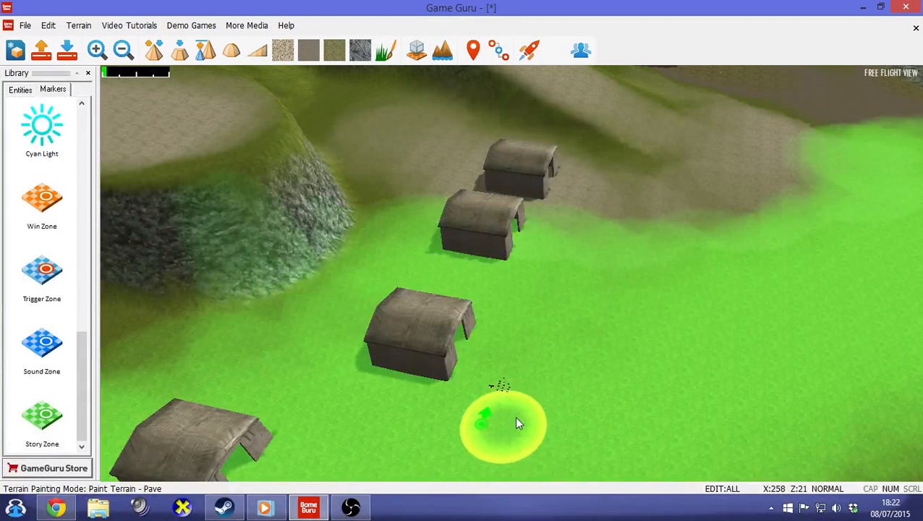
pyautogui.moveTo(516, 417)
pyautogui.mouseDown()
pyautogui.moveTo(499, 407)
pyautogui.moveTo(517, 407)
pyautogui.moveTo(496, 426)
pyautogui.moveTo(506, 423)
pyautogui.moveTo(485, 429)
pyautogui.moveTo(512, 408)
pyautogui.moveTo(482, 426)
pyautogui.moveTo(466, 425)
pyautogui.moveTo(554, 407)
pyautogui.moveTo(627, 376)
pyautogui.moveTo(547, 400)
pyautogui.moveTo(677, 334)
pyautogui.moveTo(680, 253)
pyautogui.moveTo(627, 377)
pyautogui.moveTo(719, 164)
pyautogui.moveTo(666, 248)
pyautogui.moveTo(743, 139)
pyautogui.moveTo(666, 242)
pyautogui.moveTo(739, 170)
pyautogui.moveTo(680, 231)
pyautogui.mouseUp()
pyautogui.click(360, 49)
# - Extend the rock path past the foot of the paved ramp and around the combat building towards the win zone
pyautogui.moveTo(680, 231)
pyautogui.mouseDown(button='right')
pyautogui.moveTo(608, 203)
pyautogui.moveTo(687, 199)
pyautogui.moveTo(662, 203)
pyautogui.moveTo(695, 206)
pyautogui.moveTo(730, 231)
pyautogui.moveTo(709, 188)
pyautogui.moveTo(713, 268)
pyautogui.mouseUp(button='right')
pyautogui.press('w')
pyautogui.press('s')
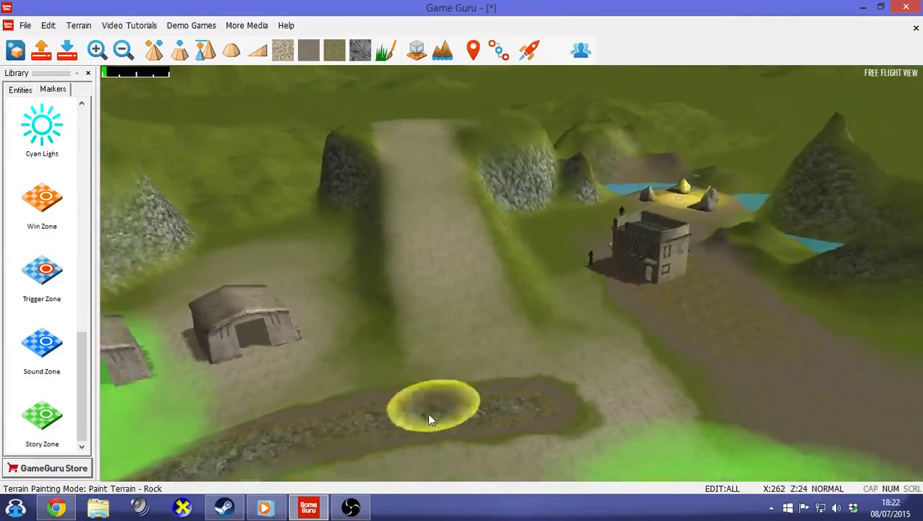
pyautogui.moveTo(429, 419)
pyautogui.mouseDown()
pyautogui.moveTo(317, 431)
pyautogui.moveTo(434, 408)
pyautogui.moveTo(626, 398)
pyautogui.moveTo(671, 338)
pyautogui.moveTo(669, 350)
pyautogui.moveTo(579, 409)
pyautogui.moveTo(654, 371)
pyautogui.moveTo(660, 325)
pyautogui.moveTo(603, 279)
pyautogui.mouseUp()
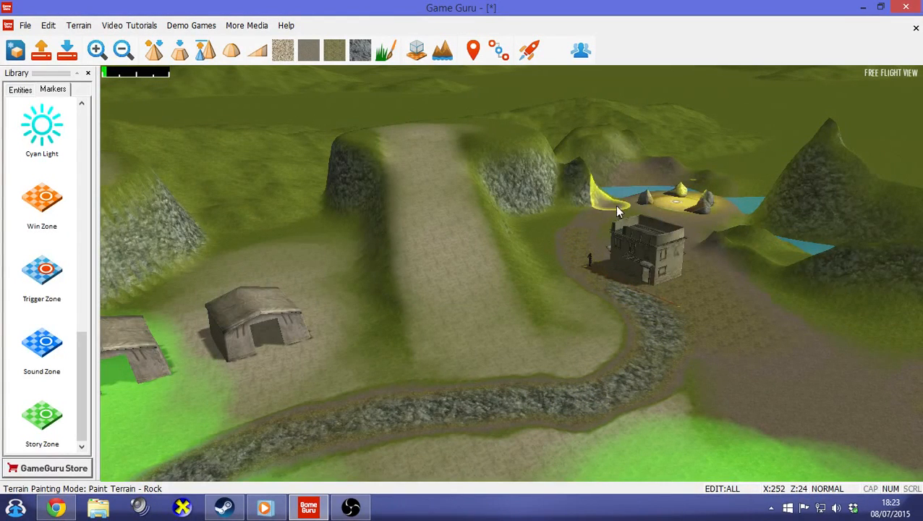
pyautogui.moveTo(591, 290)
pyautogui.mouseDown()
pyautogui.moveTo(604, 292)
pyautogui.moveTo(576, 224)
pyautogui.moveTo(630, 302)
pyautogui.moveTo(585, 250)
pyautogui.mouseUp()
# - Review the finished rock path from the air, following it between the player start, the combat building and the win zone
pyautogui.moveTo(641, 203); pyautogui.dragTo(702, 183, button='right')
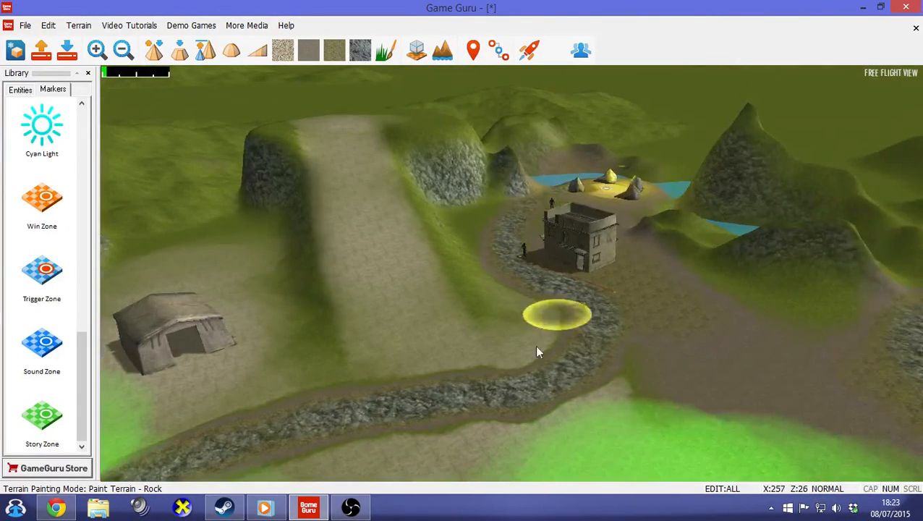
pyautogui.moveTo(466, 397)
pyautogui.mouseDown(button='right')
pyautogui.moveTo(365, 385)
pyautogui.moveTo(394, 416)
pyautogui.mouseUp(button='right')
pyautogui.press('a')
pyautogui.press('a')
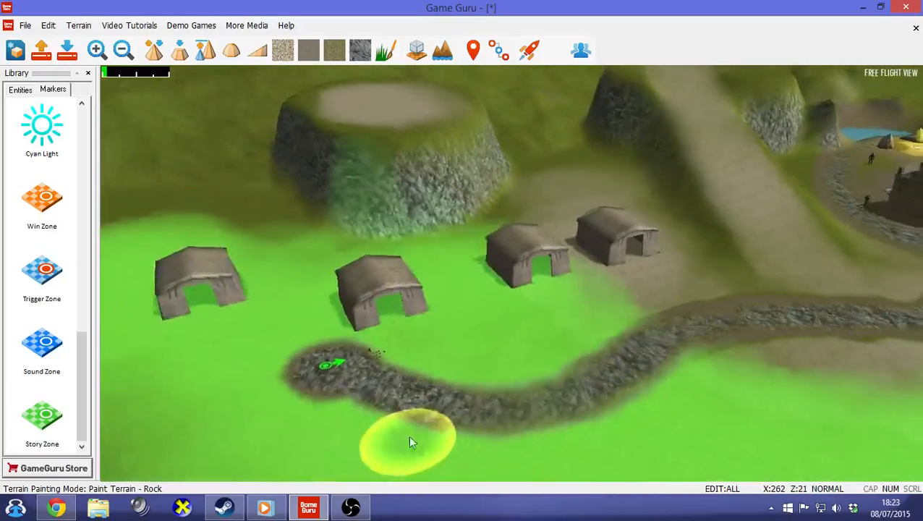
pyautogui.press('d')
pyautogui.press('d')
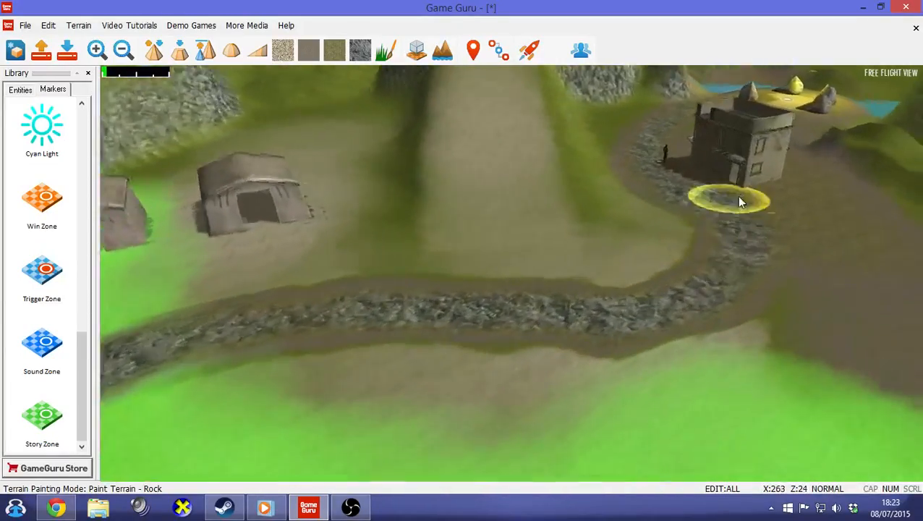
pyautogui.moveTo(746, 137)
pyautogui.mouseDown(button='right')
pyautogui.moveTo(716, 124)
pyautogui.moveTo(803, 102)
pyautogui.moveTo(839, 105)
pyautogui.mouseUp(button='right')
pyautogui.press('a')
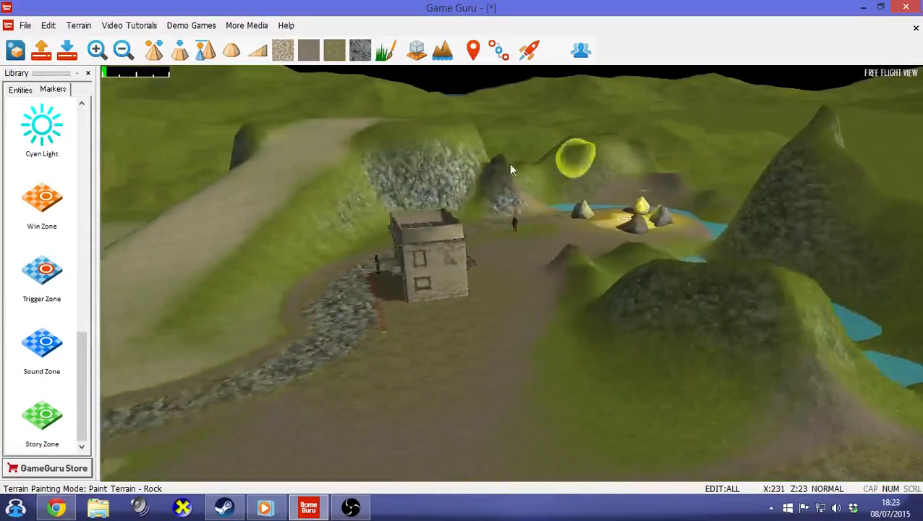
pyautogui.press('w')
pyautogui.press('d')
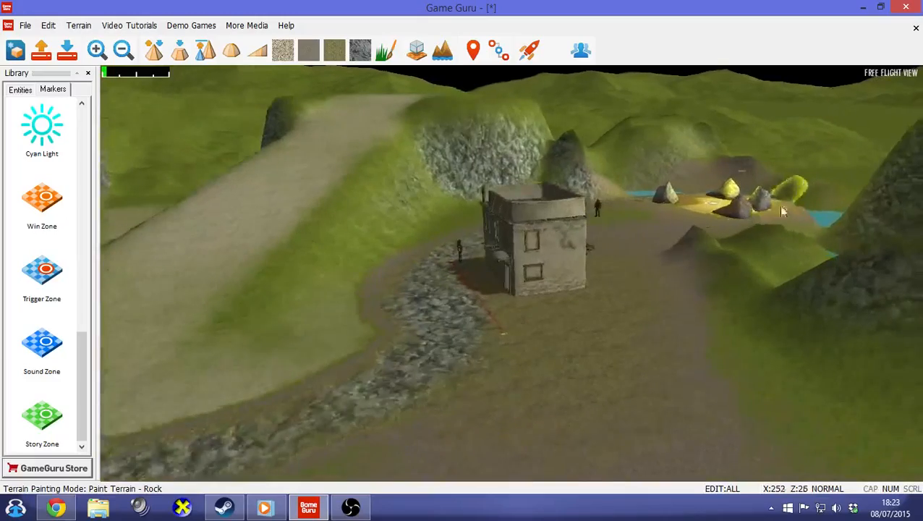
pyautogui.moveTo(401, 359)
pyautogui.mouseDown(button='right')
pyautogui.moveTo(297, 318)
pyautogui.moveTo(260, 289)
pyautogui.moveTo(405, 376)
pyautogui.moveTo(390, 387)
pyautogui.moveTo(463, 365)
pyautogui.moveTo(437, 355)
pyautogui.moveTo(425, 385)
pyautogui.mouseUp(button='right')
pyautogui.press('w')
pyautogui.press('s')
pyautogui.press('d')
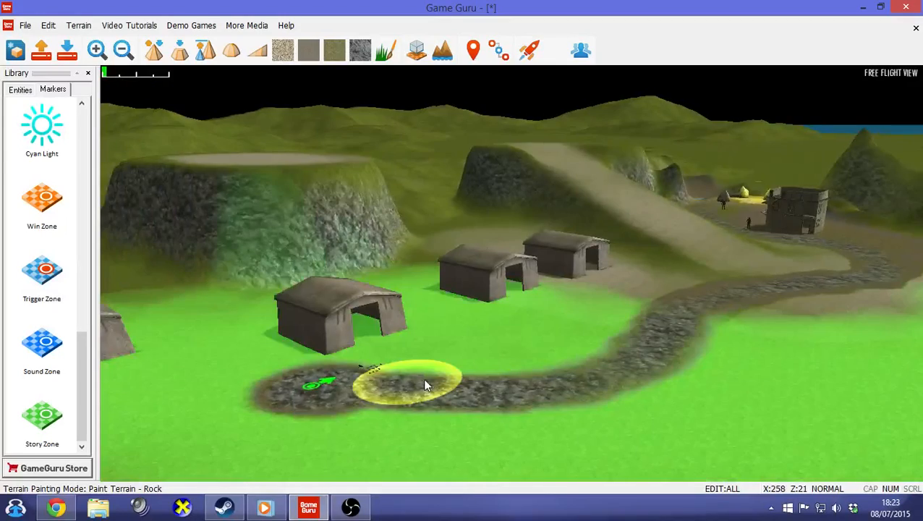
# - Switch to the top-down view and examine the layout of the whole level from the player start to the win zone
pyautogui.press('F9')
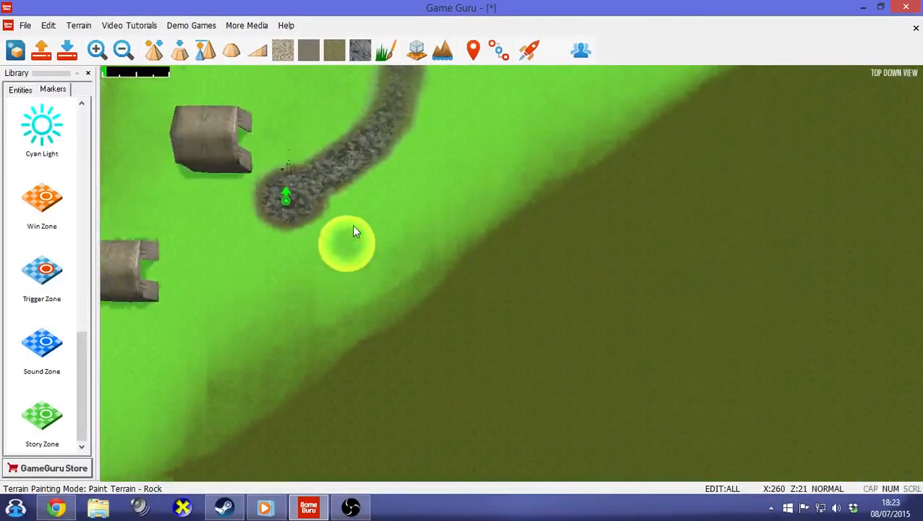
pyautogui.scroll(-8, 353, 231)
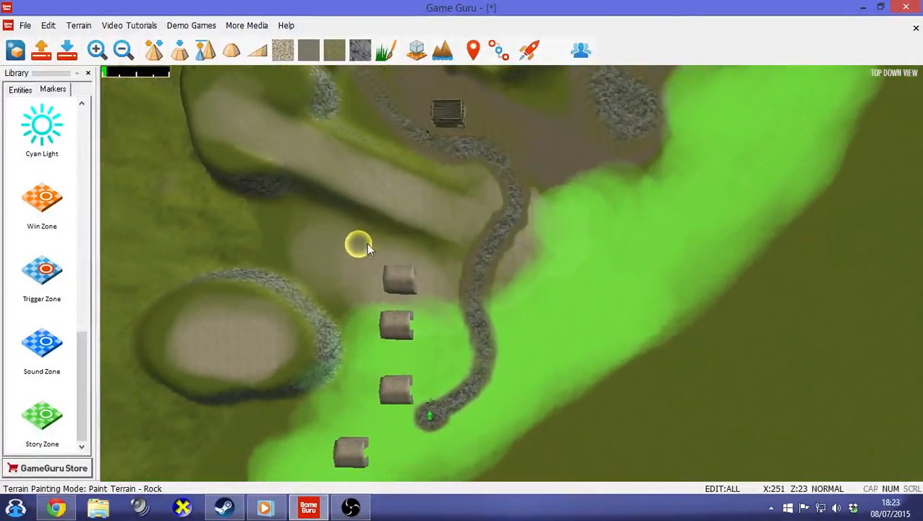
pyautogui.scroll(-2, 368, 248)
pyautogui.press('s')
pyautogui.press('w')
pyautogui.press('s')
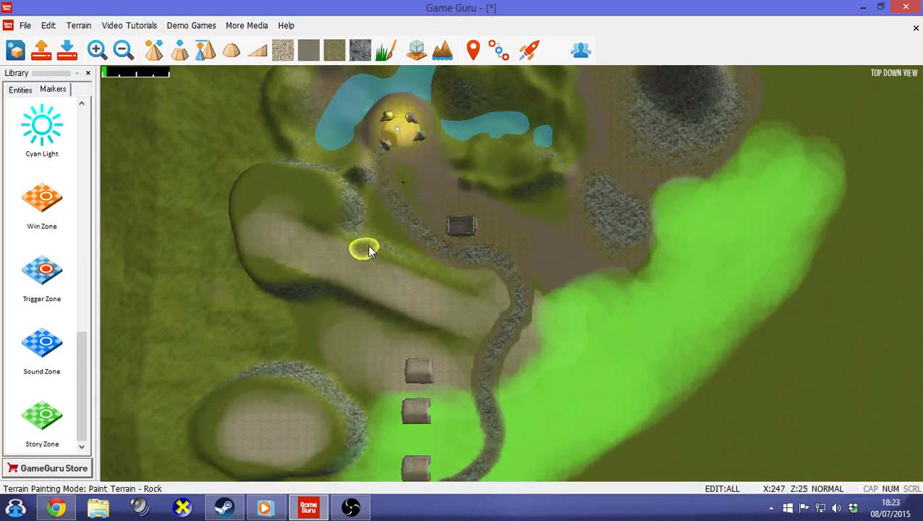
pyautogui.scroll(-2, 369, 246)
pyautogui.press('s')
pyautogui.press('d')
pyautogui.press('w')
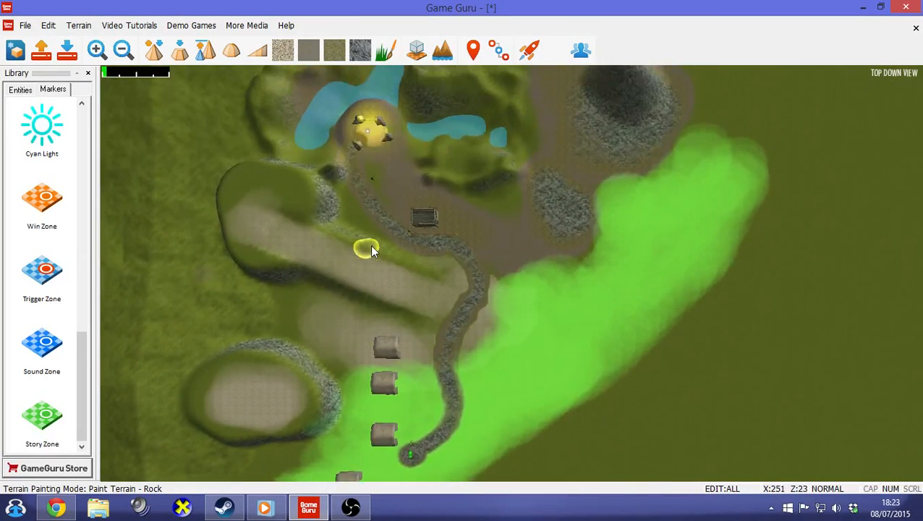
pyautogui.press('s')
pyautogui.press('a')
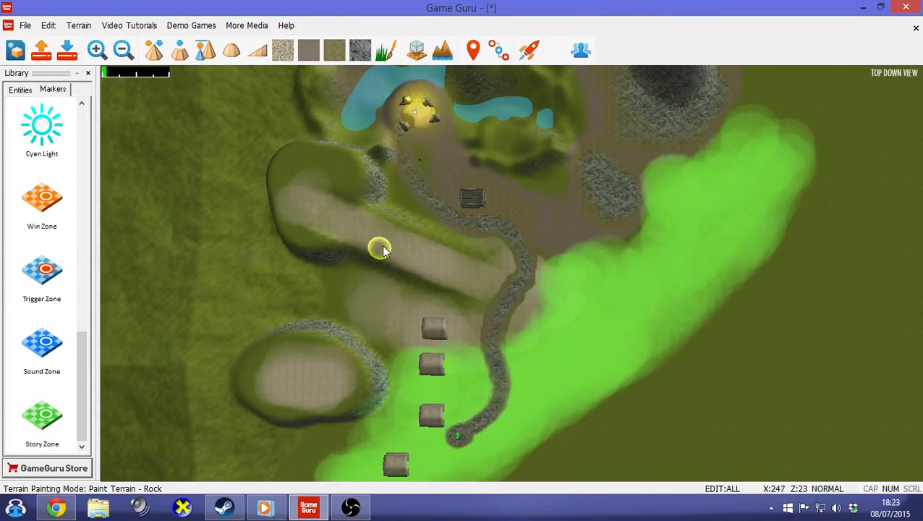
pyautogui.press('d')
pyautogui.press('a')
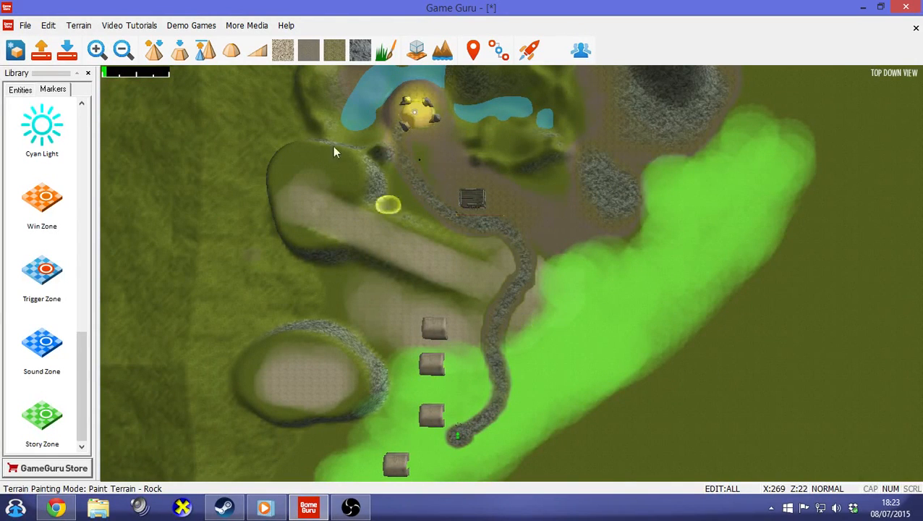
# - Save the level in the mapbank folder under the file name LeesFirstLevel
pyautogui.click(25, 26)
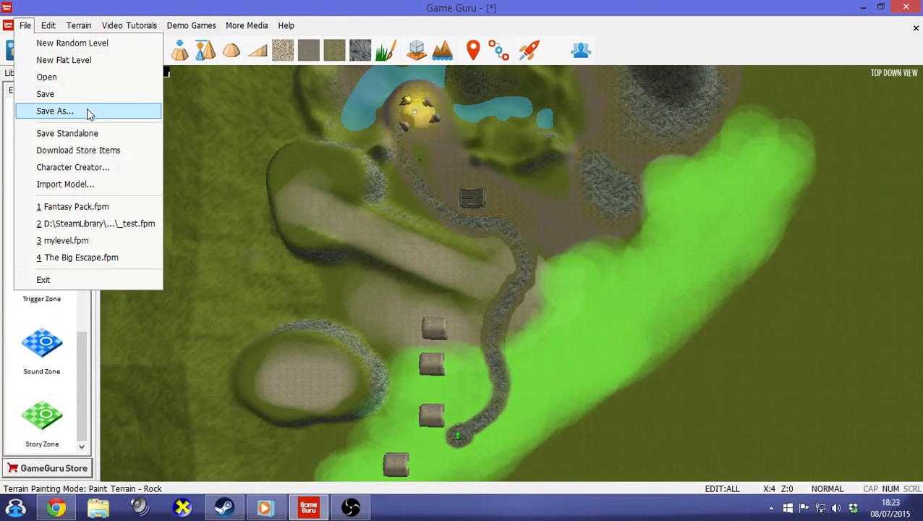
pyautogui.click(87, 111)
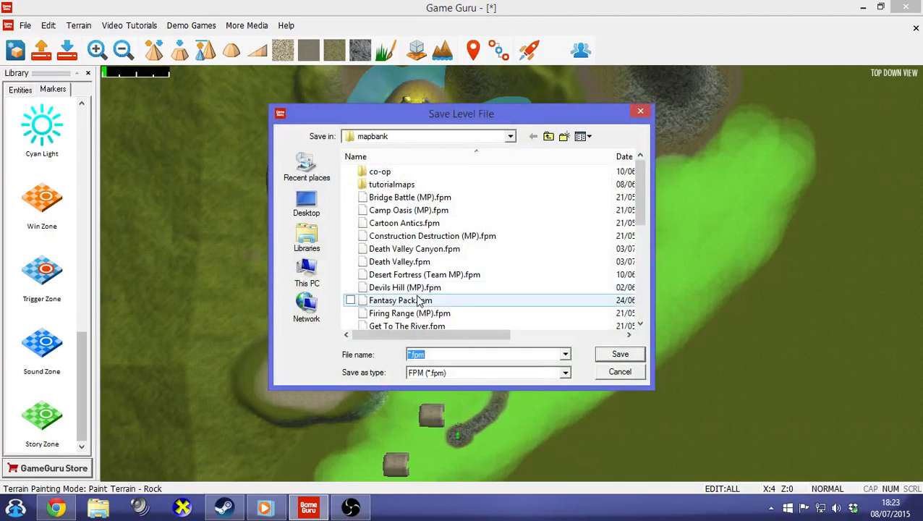
pyautogui.click(433, 352)
pyautogui.moveTo(455, 352); pyautogui.dragTo(355, 357)
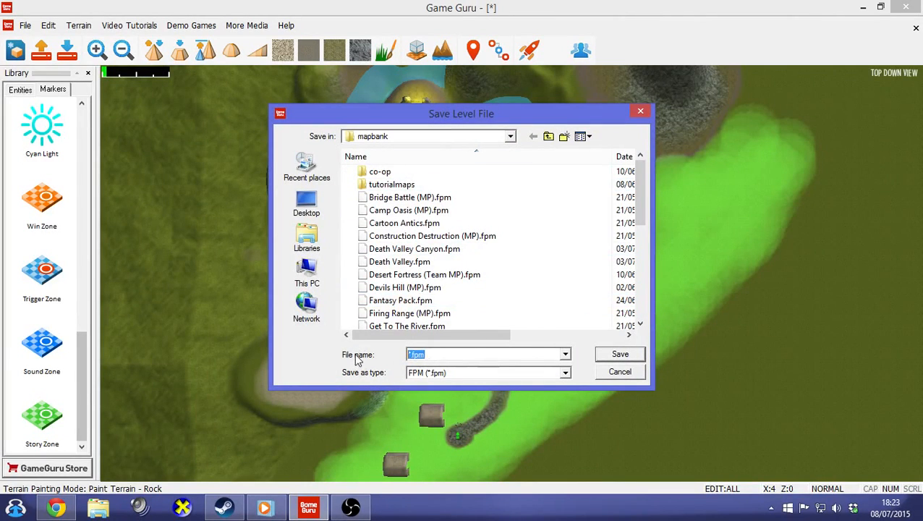
pyautogui.write('LeesFirstLevel')
pyautogui.click(620, 355)
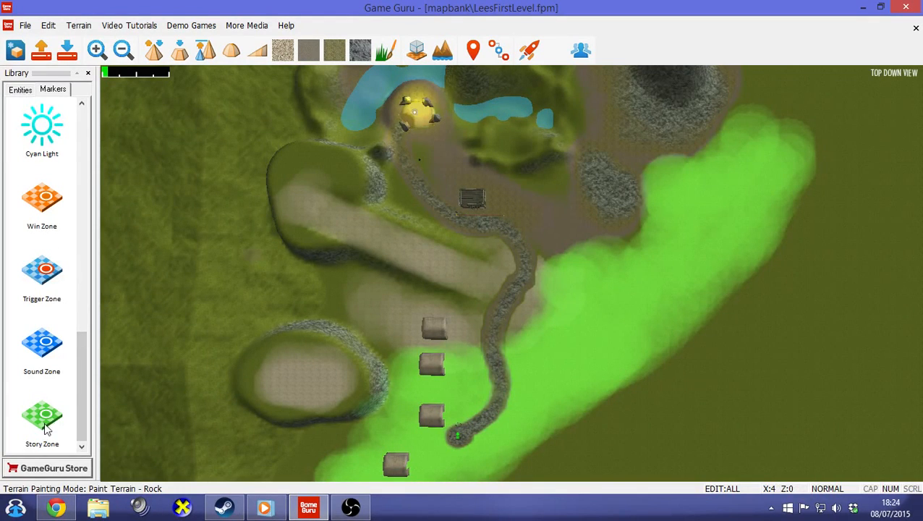
# - Place a Sound Zone marker on the rock path near the foot of the paved ramp
pyautogui.click(43, 344)
pyautogui.click(423, 116)
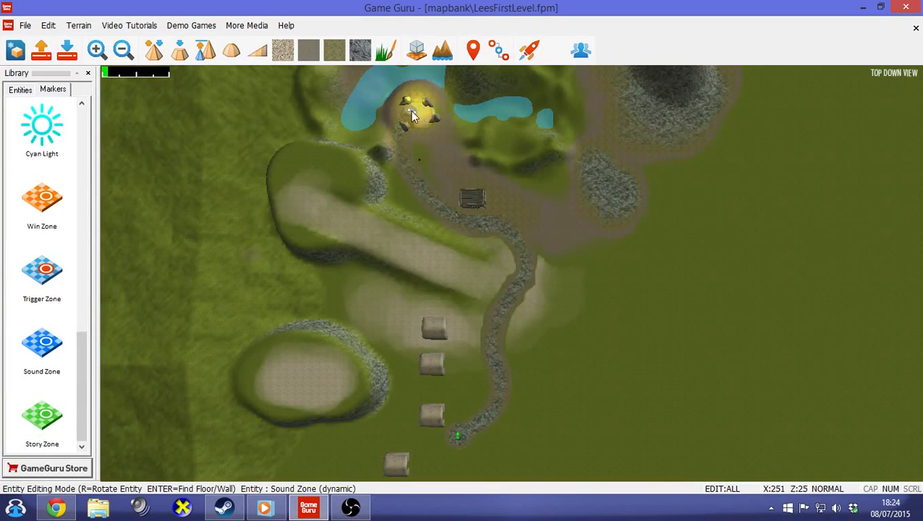
pyautogui.click(509, 293)
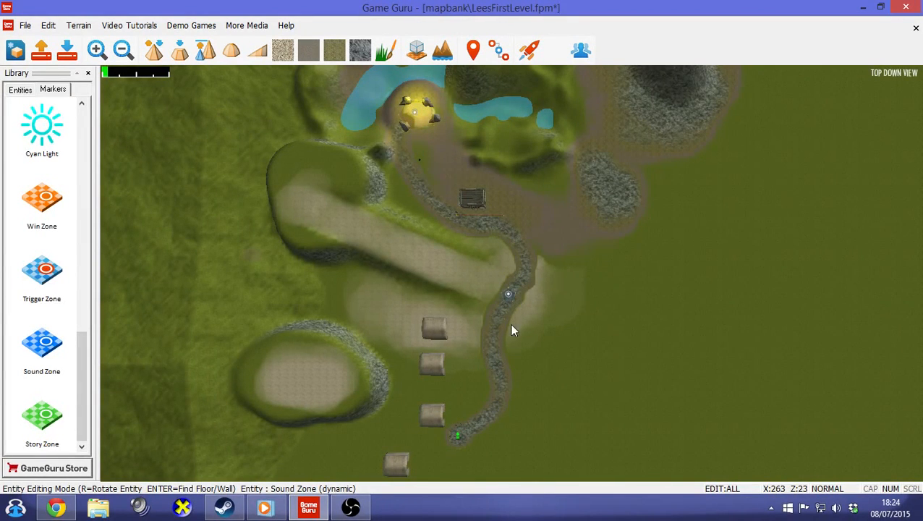
# - In free flight view, stretch the sound zone's corner points outward so the zone spans the full width of the path and both verges
pyautogui.press('f')
pyautogui.press('w')
pyautogui.moveTo(510, 323)
pyautogui.mouseDown(button='right')
pyautogui.moveTo(488, 324)
pyautogui.moveTo(537, 219)
pyautogui.mouseUp(button='right')
pyautogui.press('w')
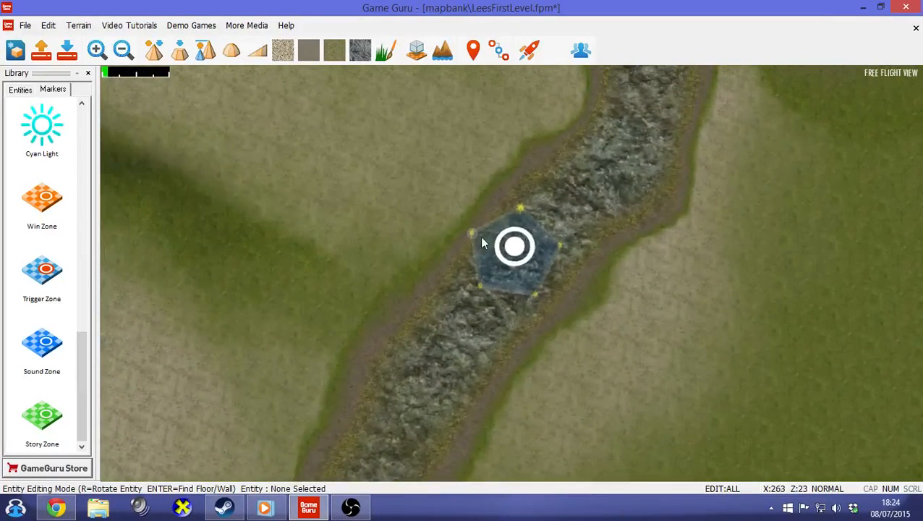
pyautogui.moveTo(471, 234); pyautogui.dragTo(420, 215)
pyautogui.moveTo(477, 286); pyautogui.dragTo(346, 272)
pyautogui.moveTo(535, 293); pyautogui.dragTo(616, 369)
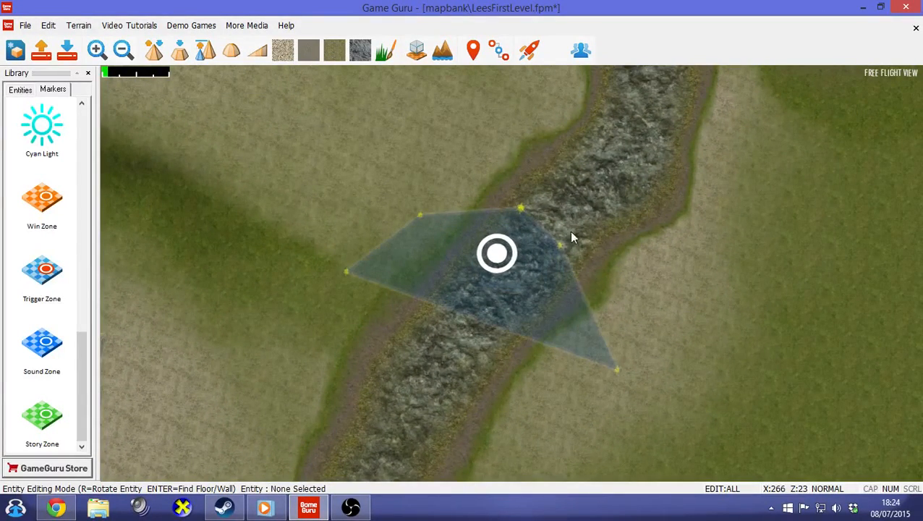
pyautogui.moveTo(559, 245); pyautogui.dragTo(702, 287)
pyautogui.moveTo(521, 209); pyautogui.dragTo(441, 150)
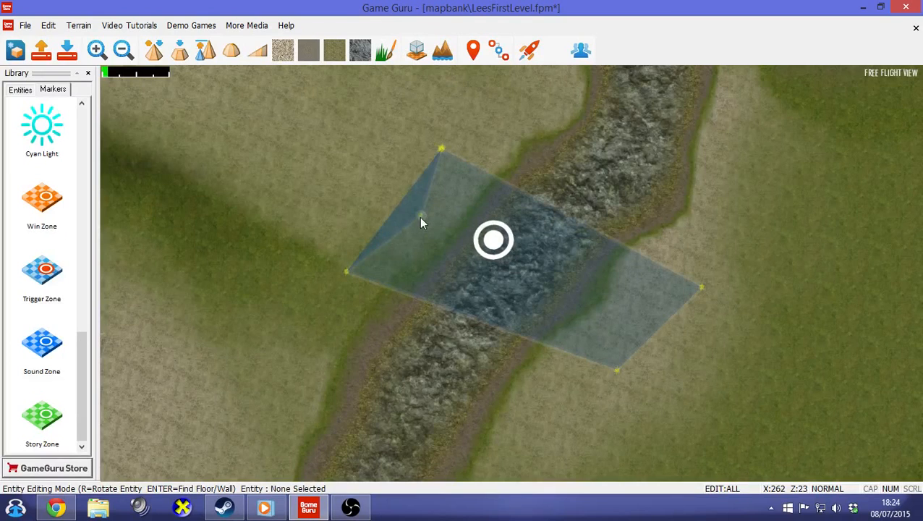
# - Add Gravestone 1 (overgrown) from the Scenery entities and place one at the path's edge beside the sound zone
pyautogui.click(21, 90)
pyautogui.click(43, 127)
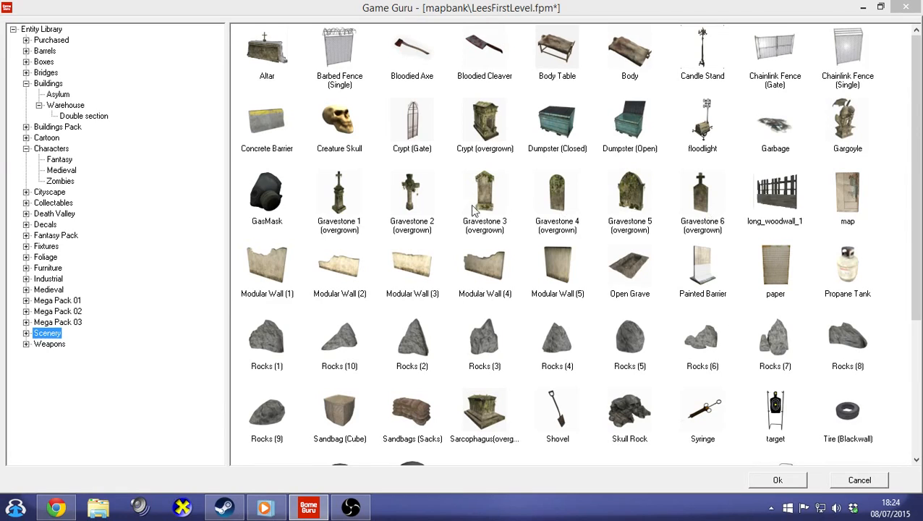
pyautogui.doubleClick(334, 204)
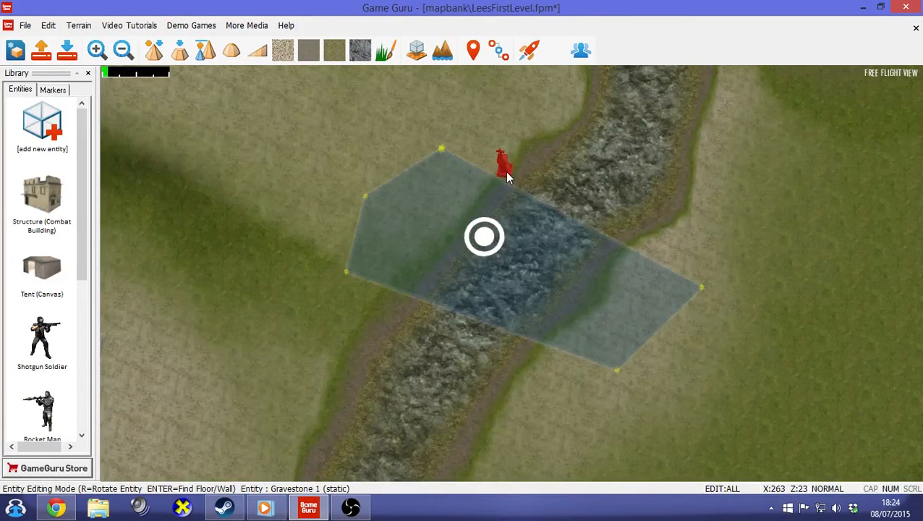
pyautogui.click(511, 178)
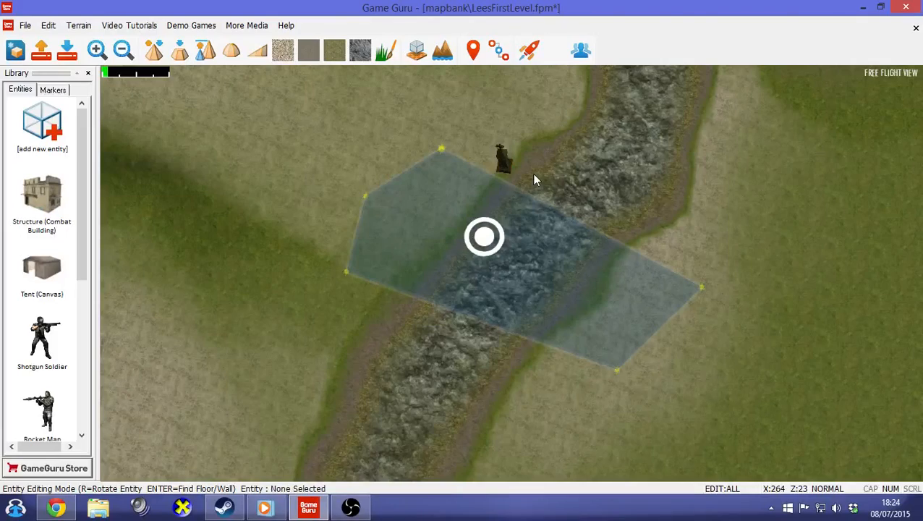
# - Rotate the gravestone about its vertical axis to line up with the path, and scale it up to several times its size
pyautogui.scroll(3, 533, 179)
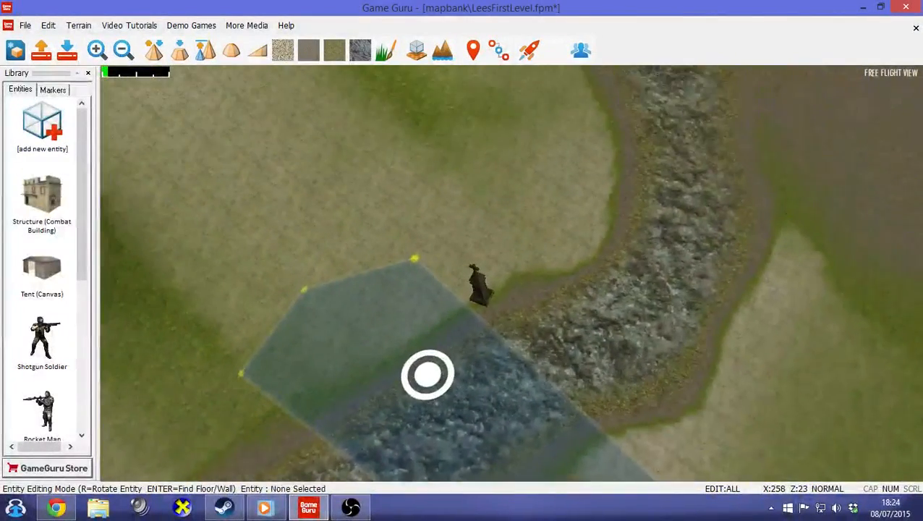
pyautogui.click(492, 318)
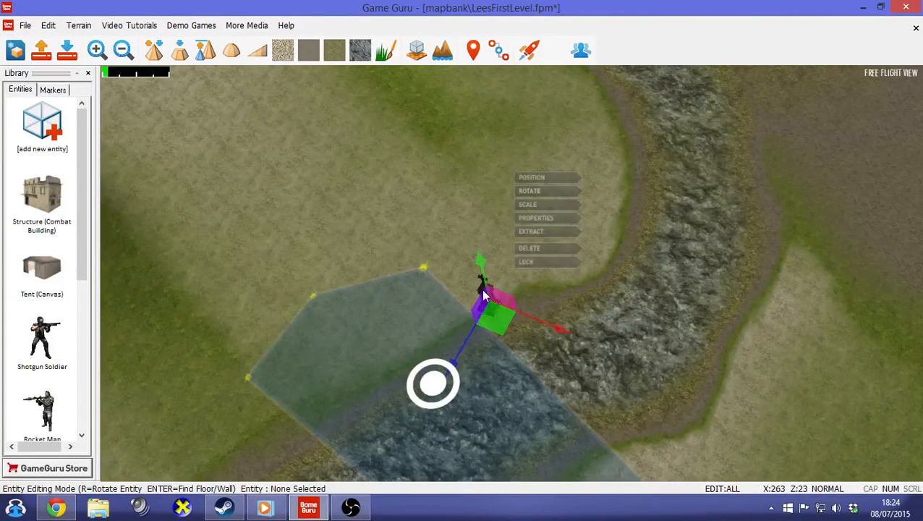
pyautogui.click(536, 190)
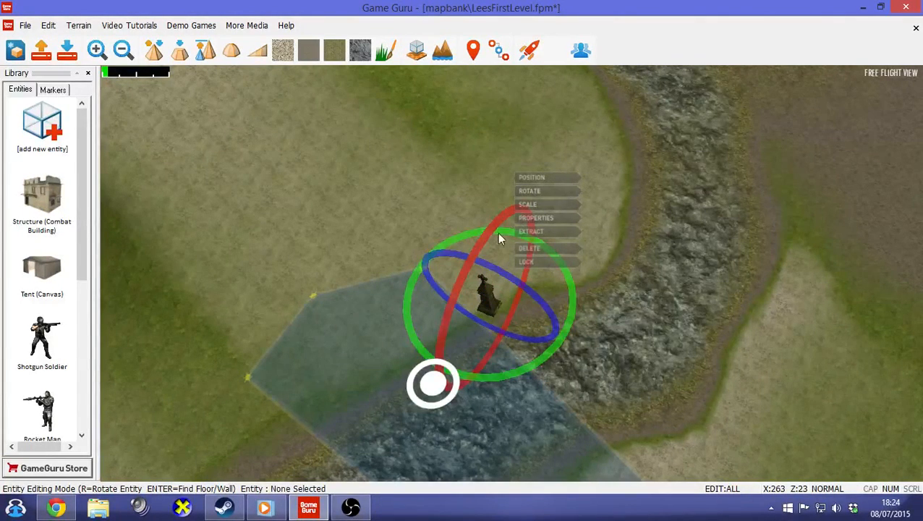
pyautogui.moveTo(406, 298); pyautogui.dragTo(413, 316)
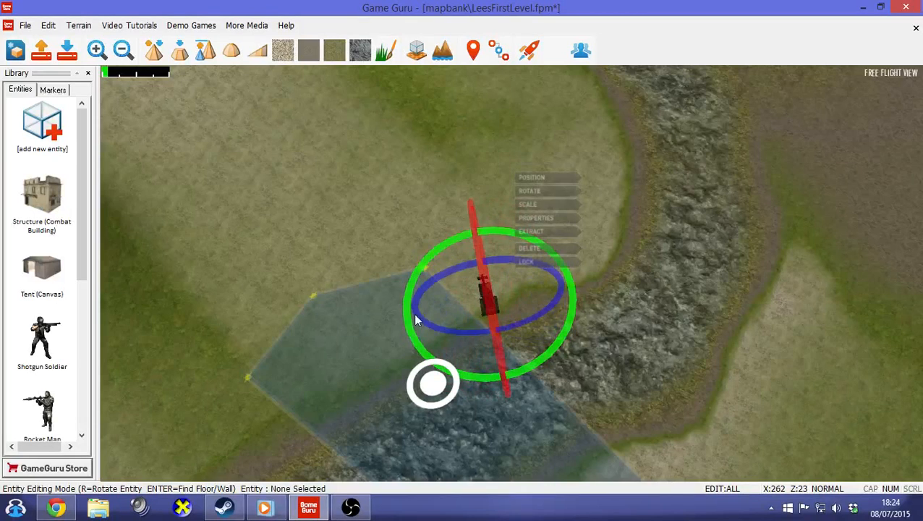
pyautogui.click(557, 203)
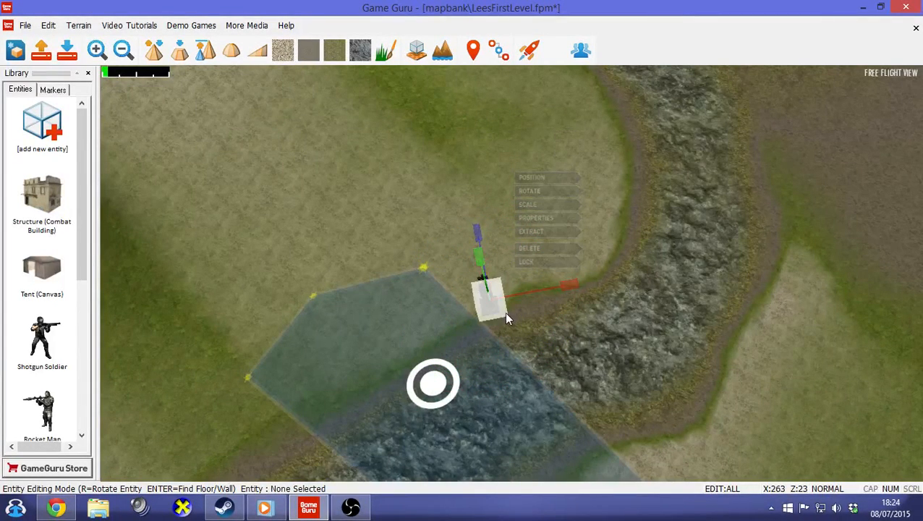
pyautogui.moveTo(505, 312); pyautogui.dragTo(578, 334)
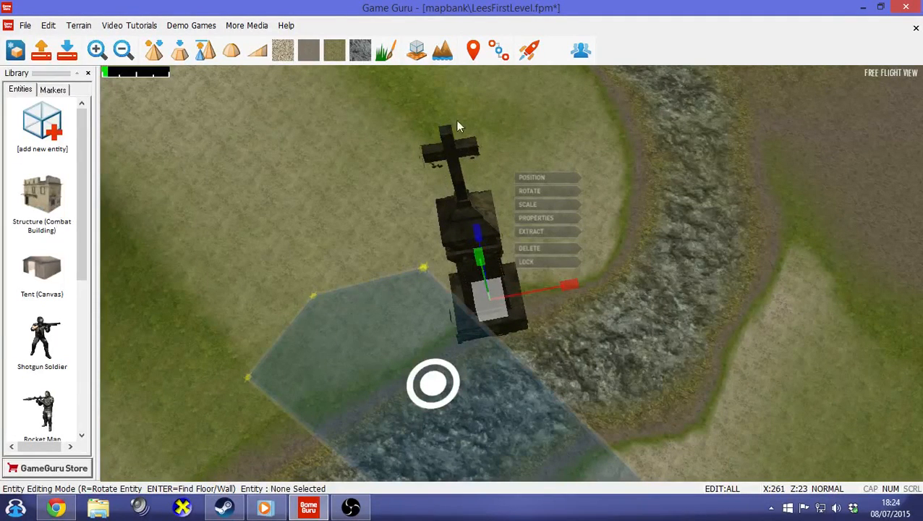
# - Place a second enlarged gravestone on the opposite side of the path, flanking the sound zone like a gateway
pyautogui.moveTo(478, 293); pyautogui.dragTo(623, 411)
pyautogui.scroll(-5, 713, 410)
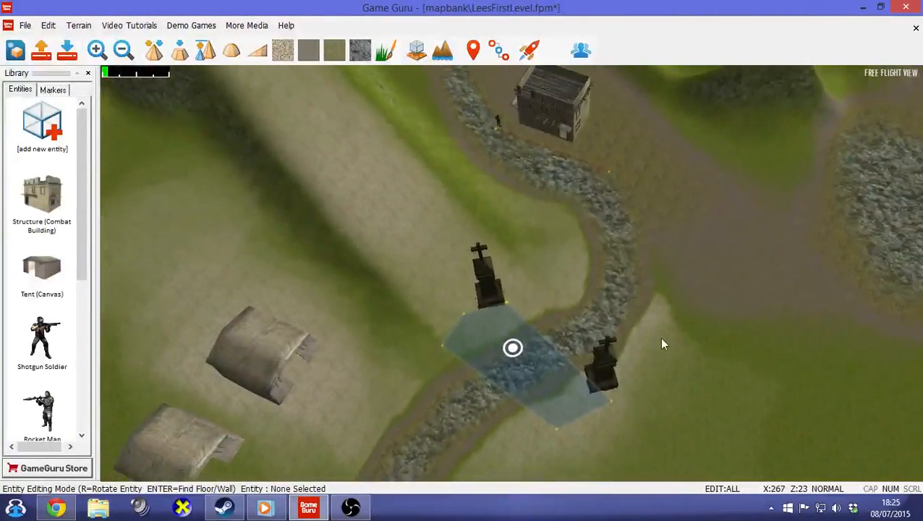
pyautogui.scroll(-4, 663, 343)
pyautogui.press('a')
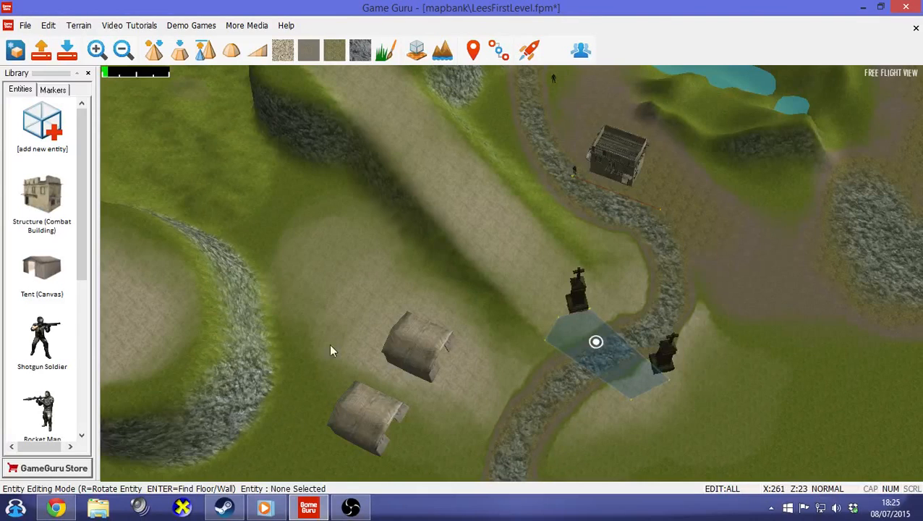
# - Save the level's changes and start a test game, viewing the tents, path and gravestone gateway from the player start
pyautogui.click(52, 90)
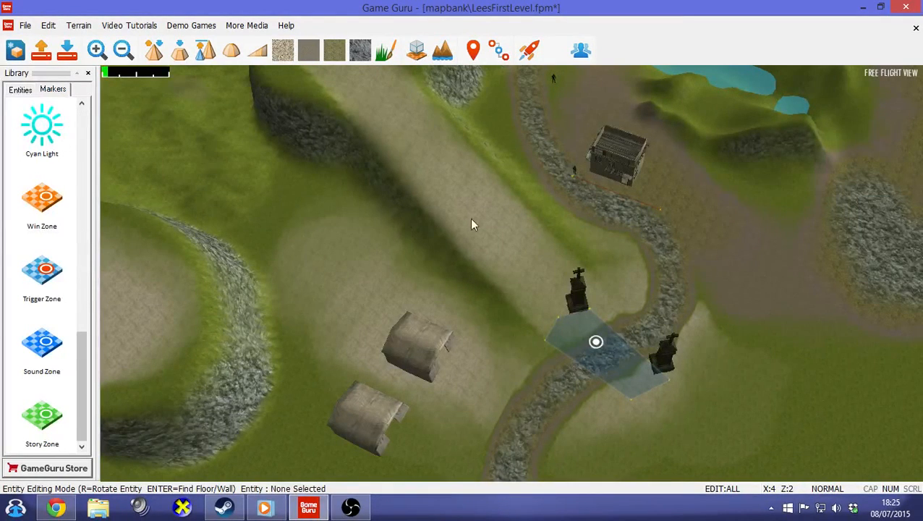
pyautogui.click(66, 49)
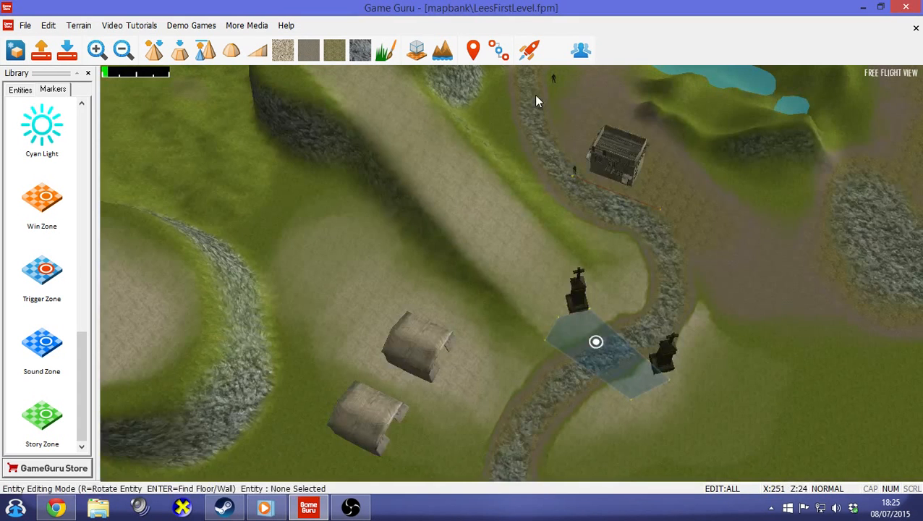
pyautogui.click(527, 52)
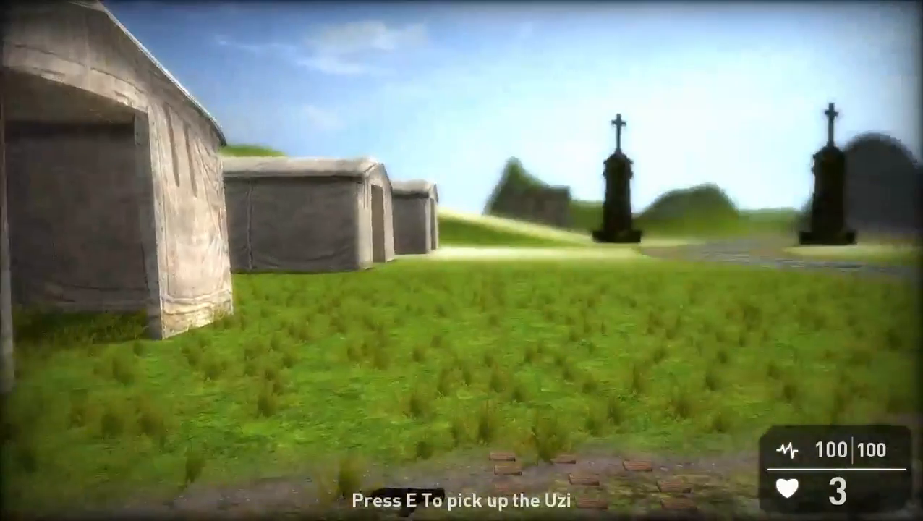
pyautogui.press('d')
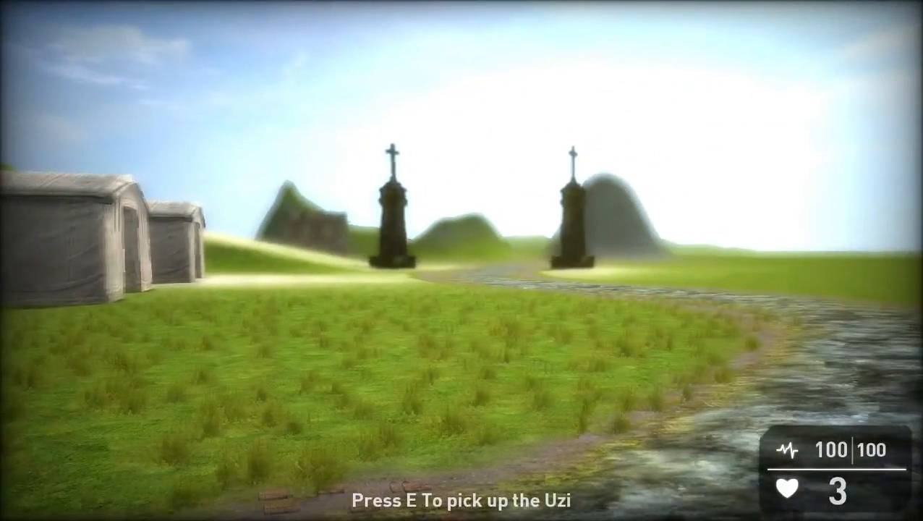
pyautogui.press('a')
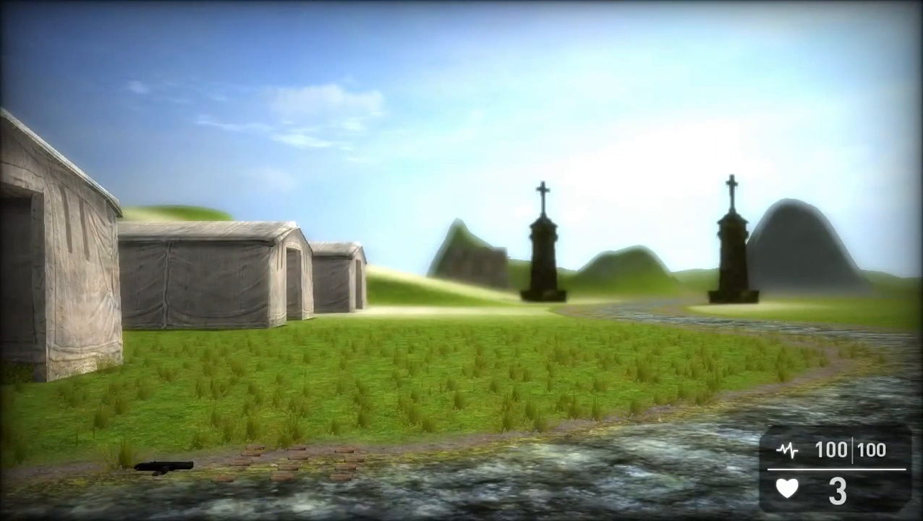
# - Set the test game's Depth Of Field Intensity to 0 and check how the distant scenery looks
pyautogui.press('Tab')
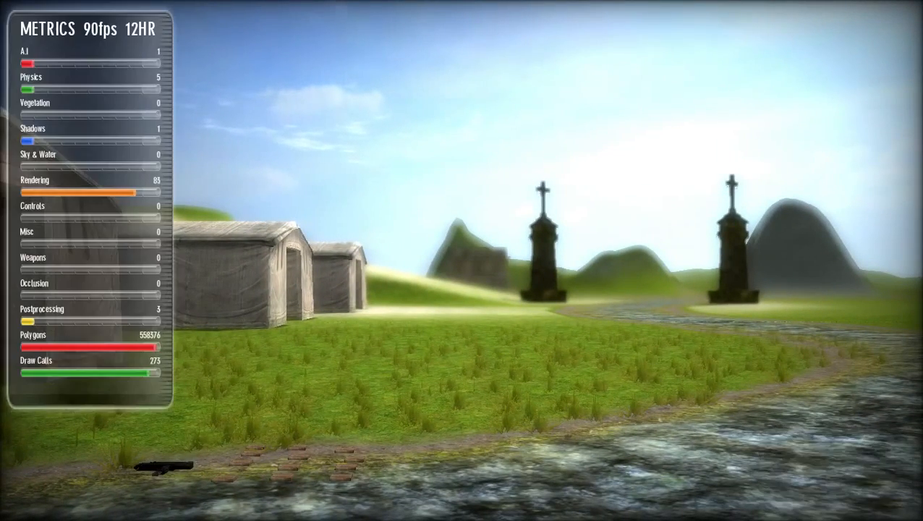
pyautogui.press('Tab')
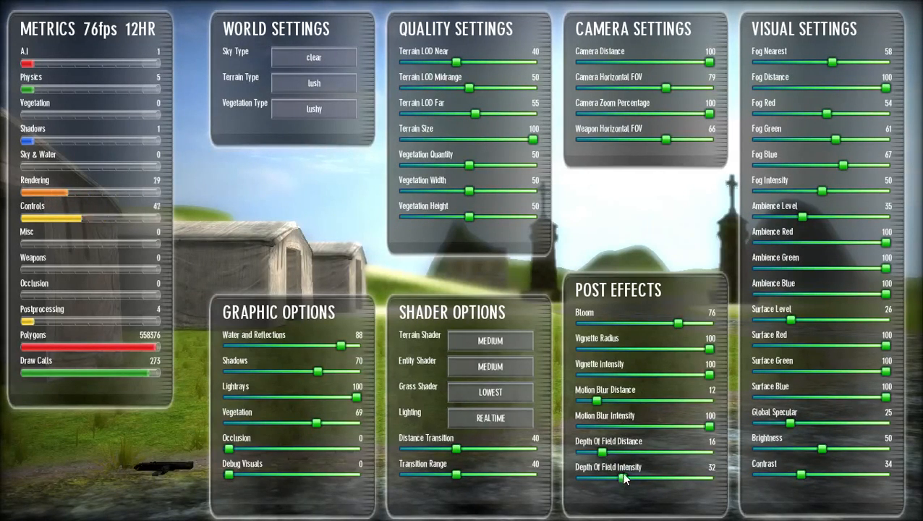
pyautogui.moveTo(622, 477); pyautogui.dragTo(581, 479)
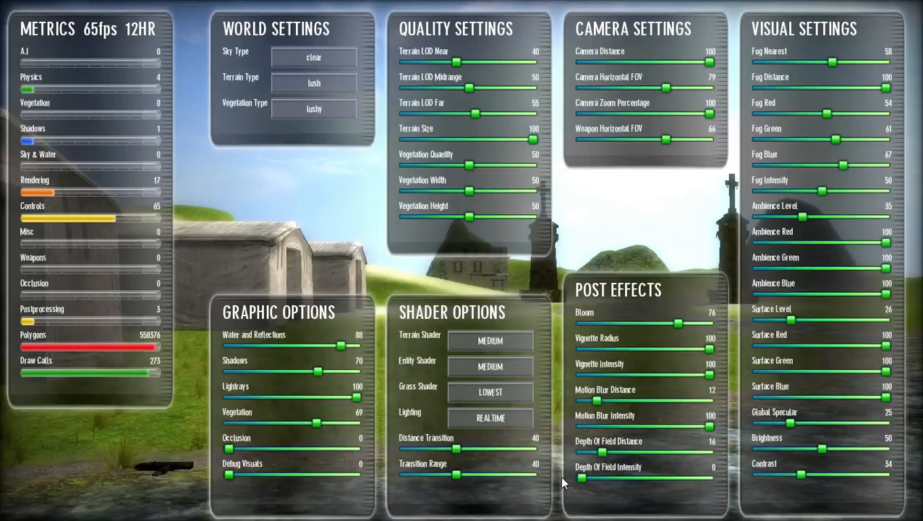
pyautogui.press('Escape')
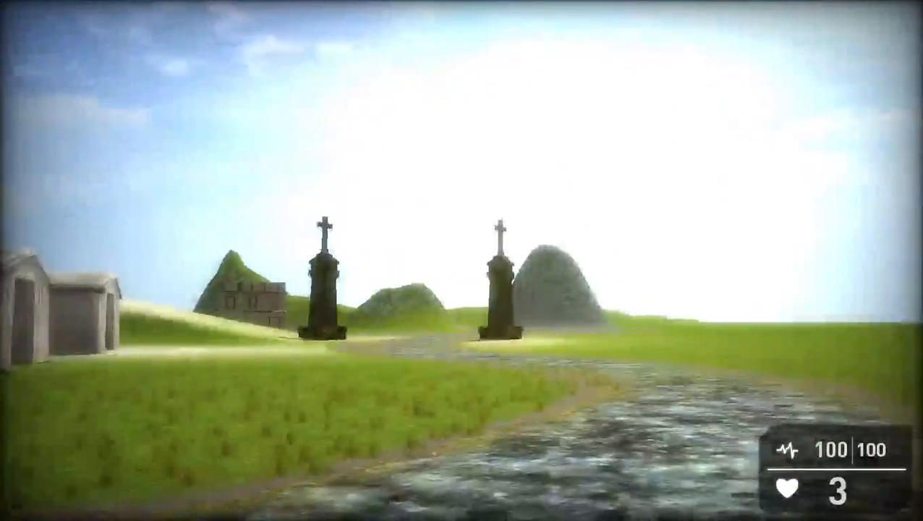
# - Set Depth Of Field Intensity to 6 and Bloom to 53 in the post effects, and return to the test game
pyautogui.press('Escape')
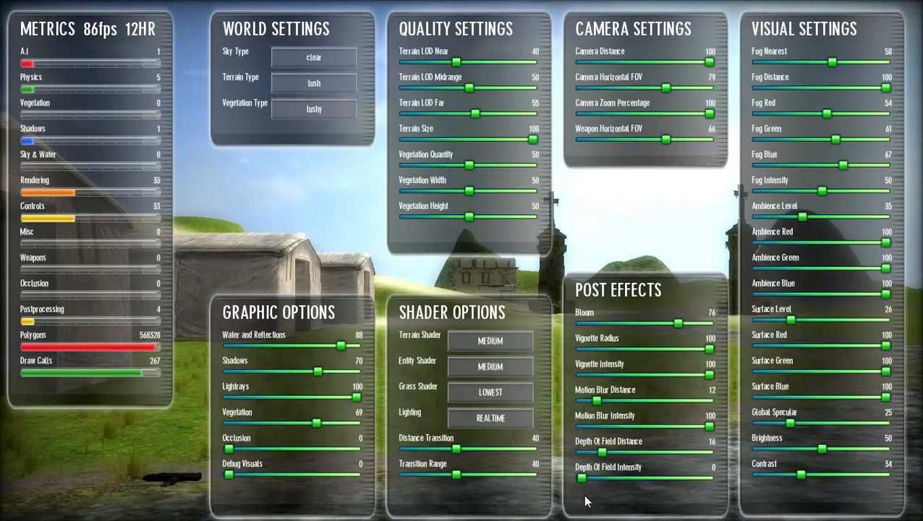
pyautogui.moveTo(581, 477); pyautogui.dragTo(590, 478)
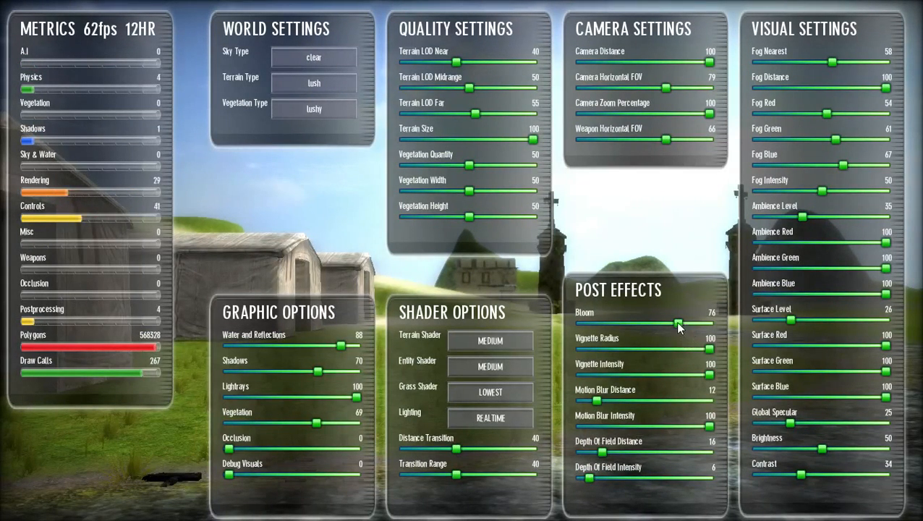
pyautogui.moveTo(676, 323); pyautogui.dragTo(650, 327)
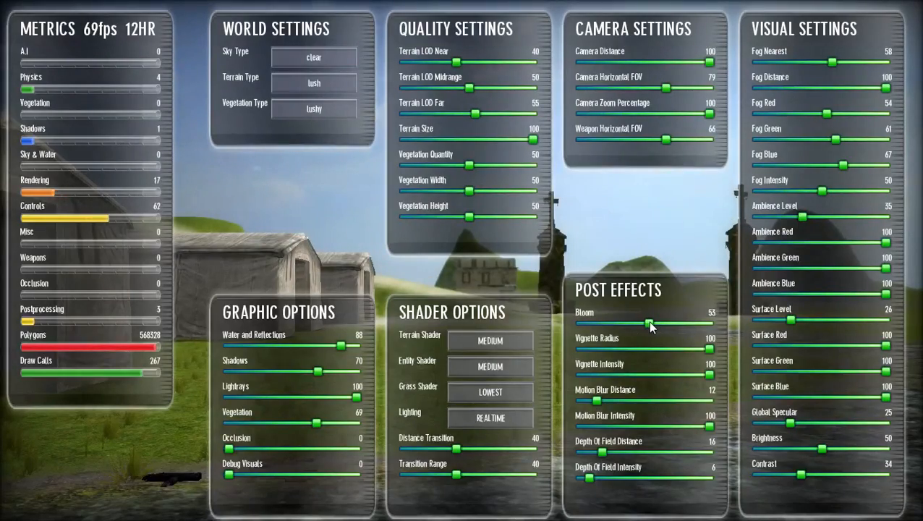
pyautogui.press('Tab')
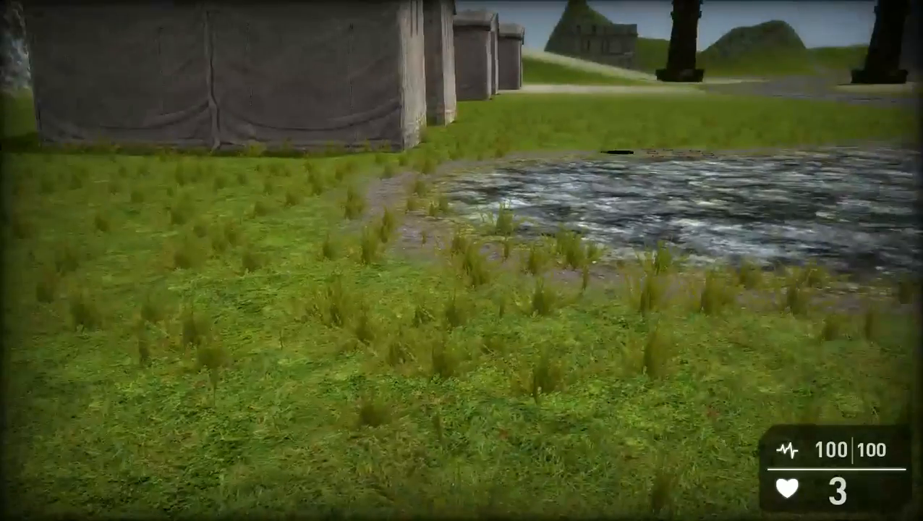
# - Set Vegetation Quantity to 100 in the quality settings and Vegetation to 100 in the graphic options
pyautogui.press('Tab')
pyautogui.press('Tab')
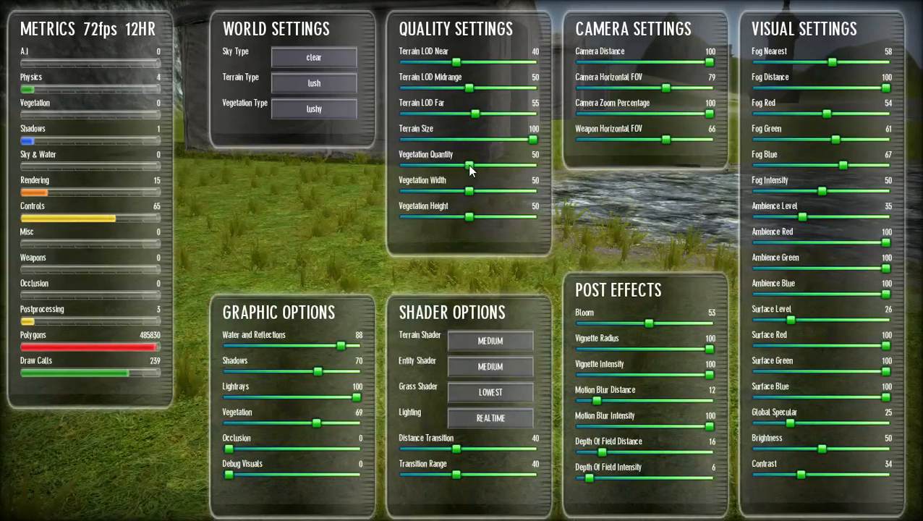
pyautogui.moveTo(470, 169); pyautogui.dragTo(551, 177)
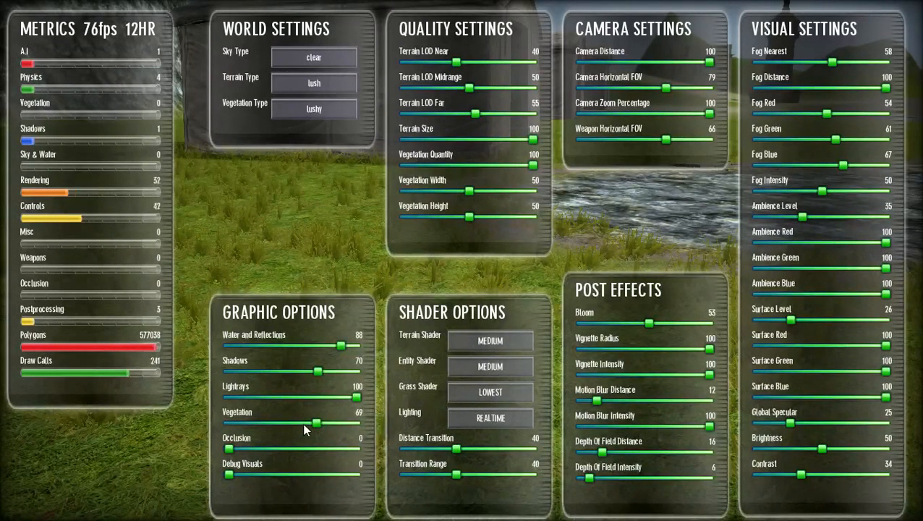
pyautogui.moveTo(307, 429); pyautogui.dragTo(362, 427)
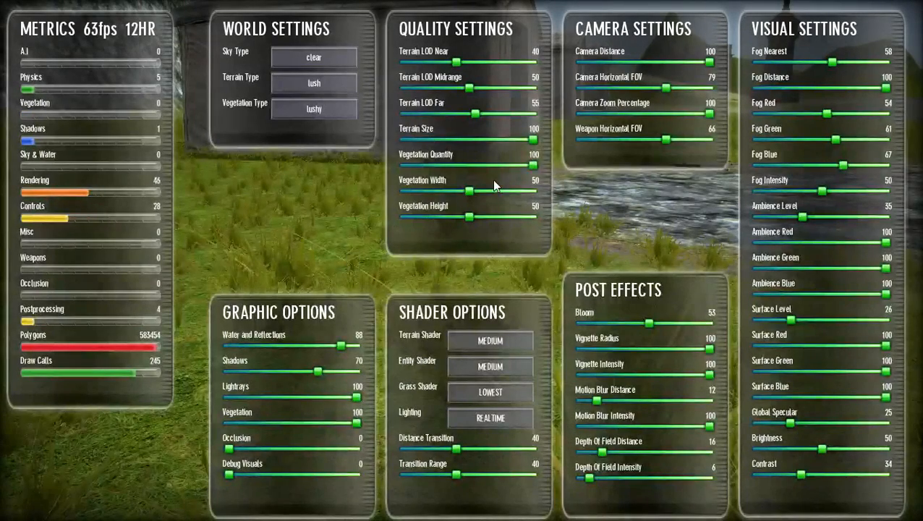
# - Set Vegetation Width to 75 and Vegetation Height to 63, and return to the test game
pyautogui.moveTo(474, 190); pyautogui.dragTo(493, 220)
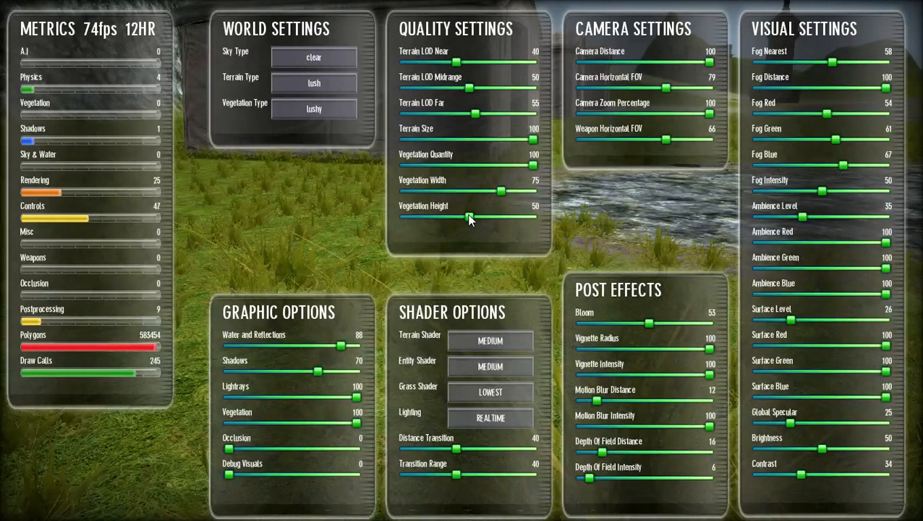
pyautogui.moveTo(469, 217); pyautogui.dragTo(504, 221)
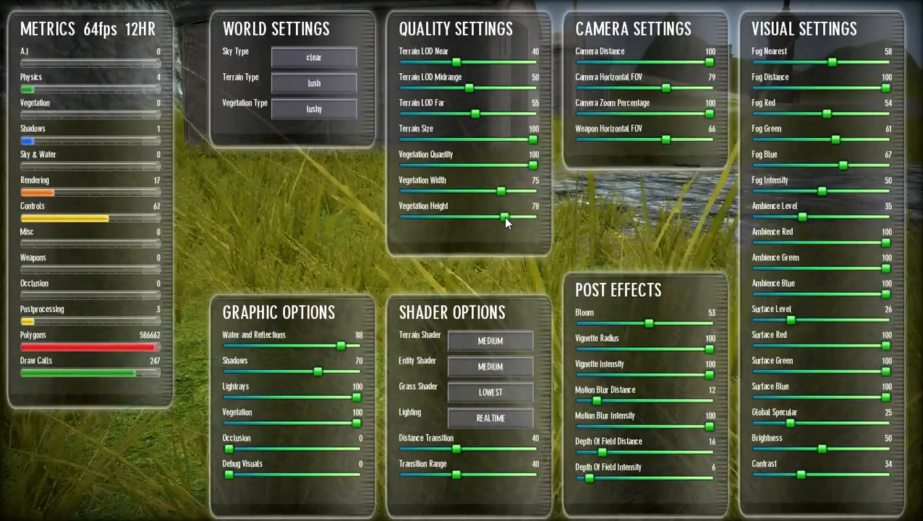
pyautogui.moveTo(505, 217); pyautogui.dragTo(485, 219)
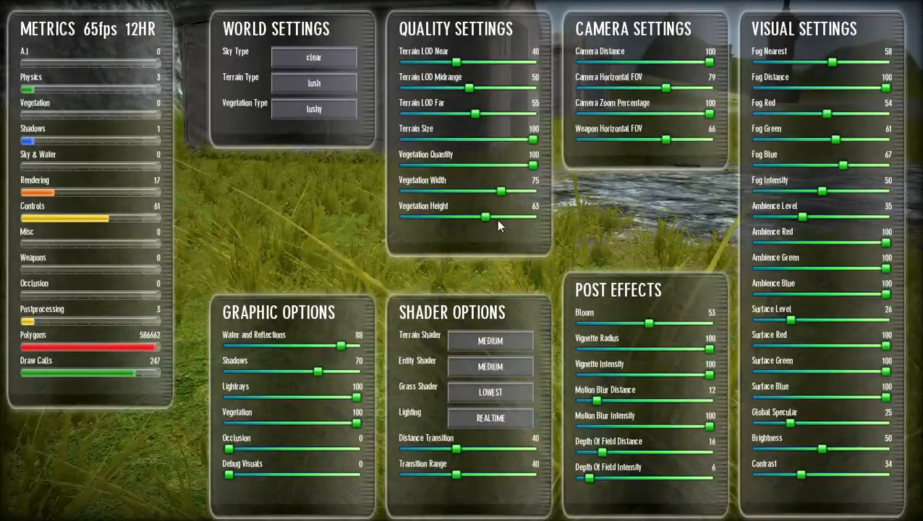
pyautogui.press('Escape')
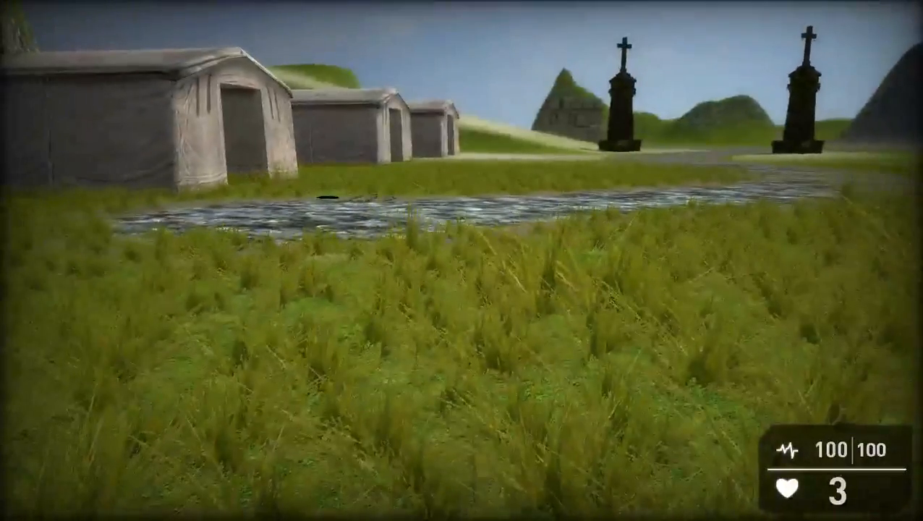
# - Try vegetation types grass 01, grass 05 and grass 08, settle on grass 01, and return to the test game
pyautogui.press('Escape')
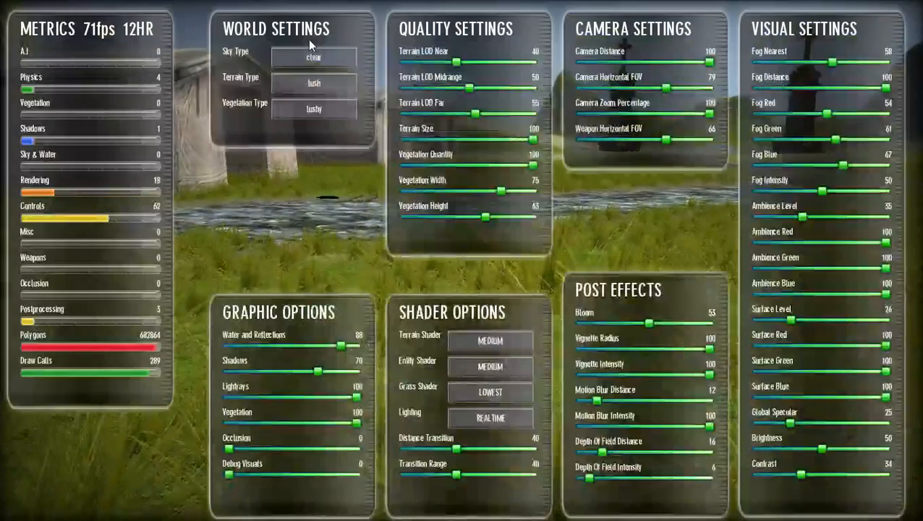
pyautogui.click(335, 109)
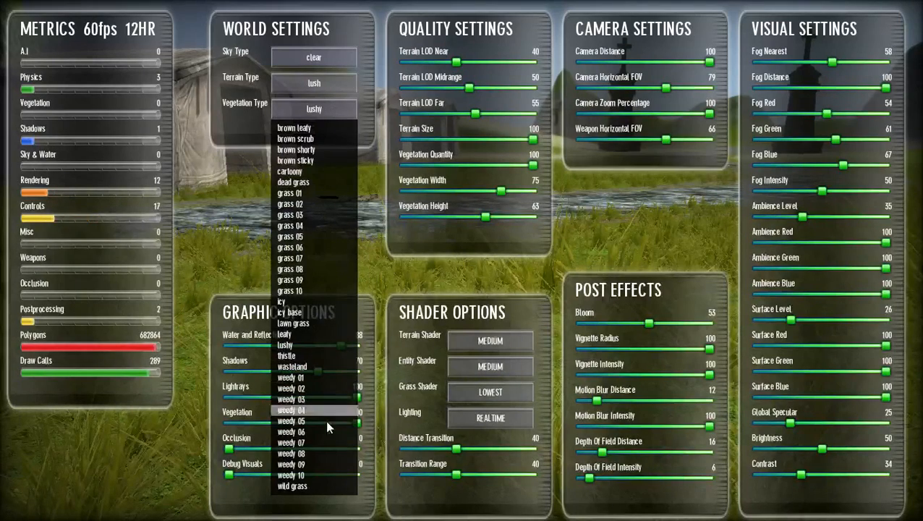
pyautogui.click(302, 193)
pyautogui.click(322, 108)
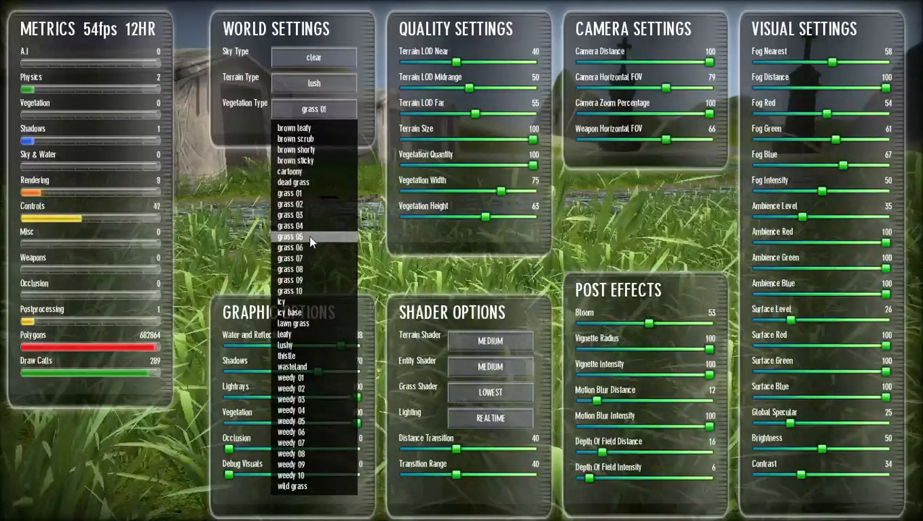
pyautogui.click(308, 235)
pyautogui.click(324, 110)
pyautogui.click(307, 263)
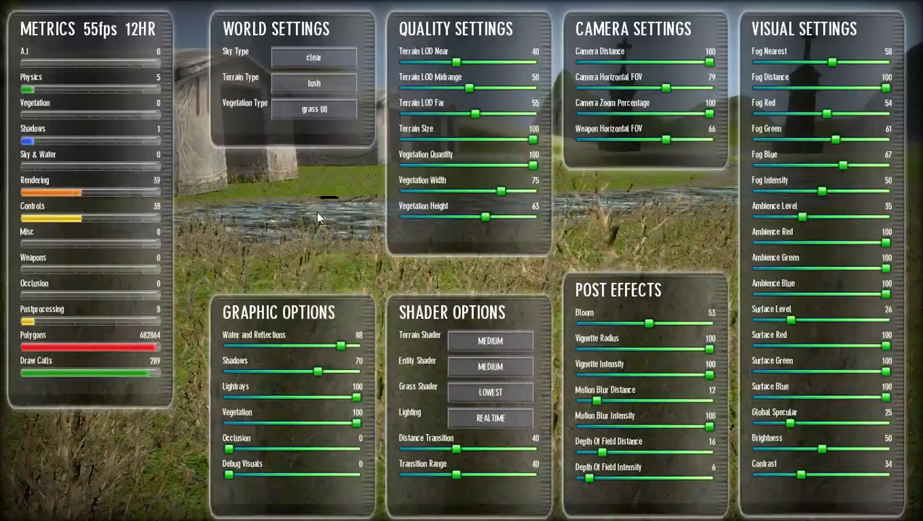
pyautogui.click(314, 110)
pyautogui.click(304, 188)
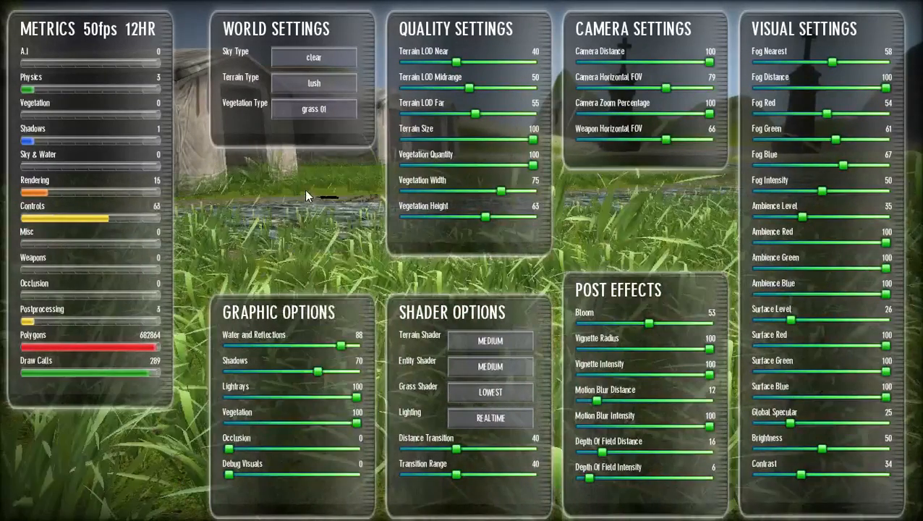
pyautogui.press('Tab')
# - Walk through the new grass to the stone path by the tents and collect the Uzi and its ammo
pyautogui.press('a')
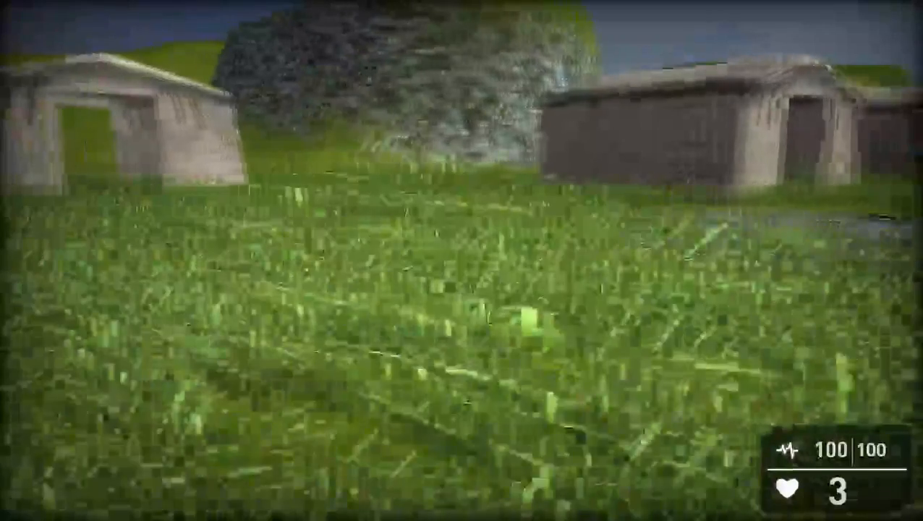
pyautogui.press('w')
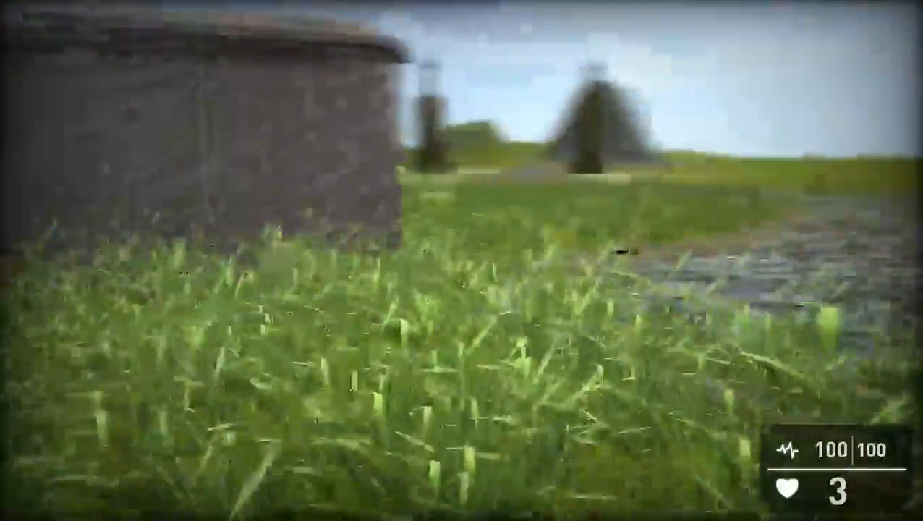
pyautogui.press('w')
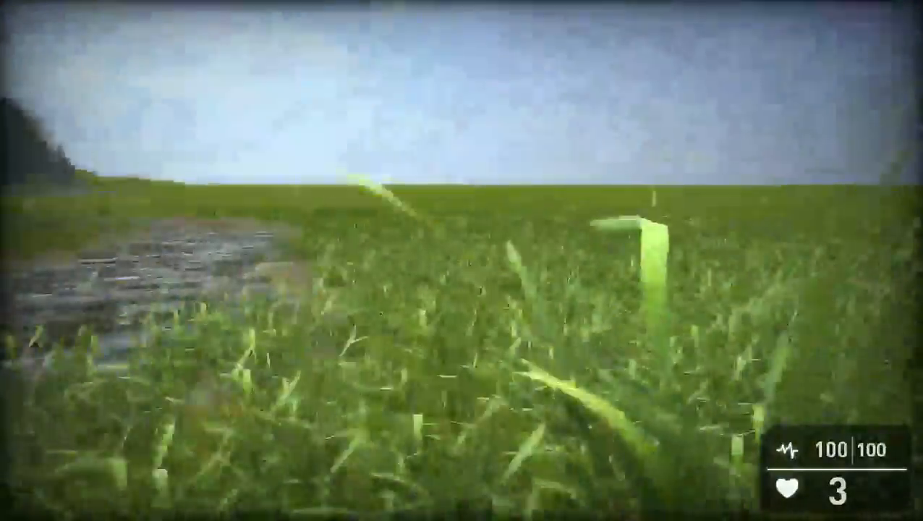
pyautogui.press('w')
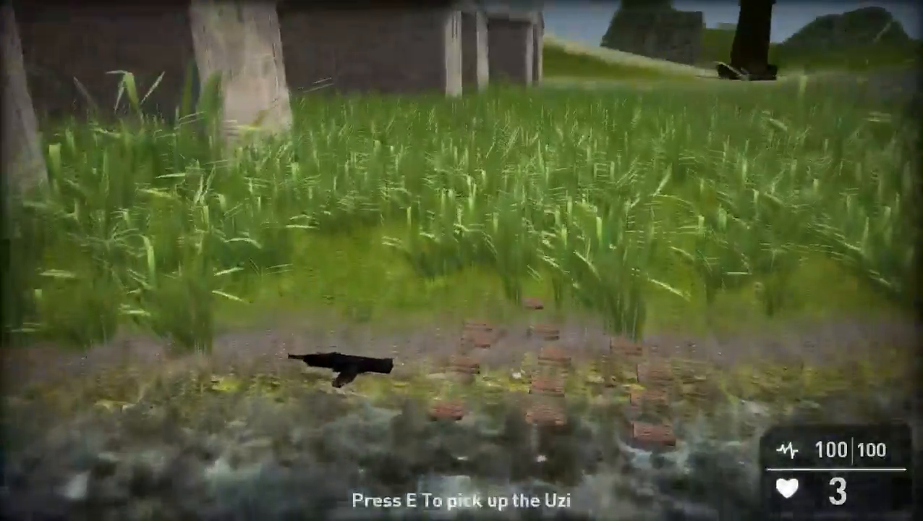
pyautogui.press('w')
pyautogui.press('e')
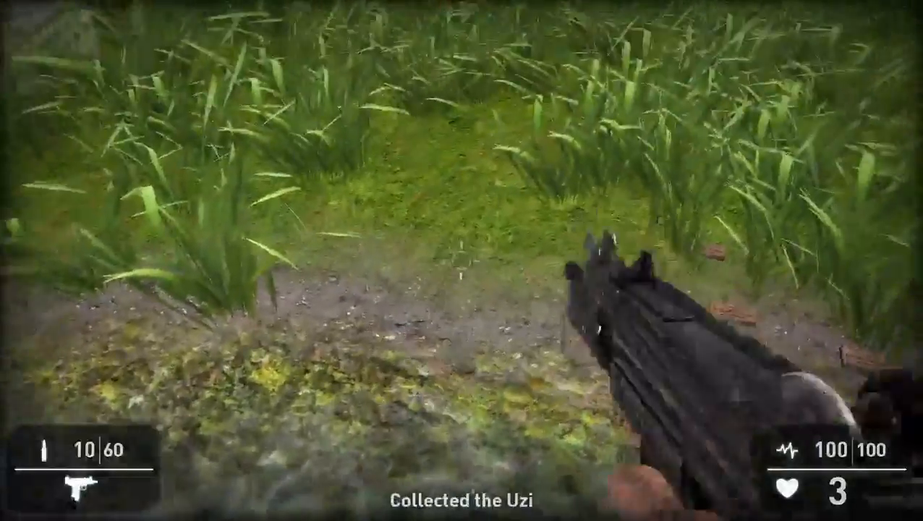
pyautogui.press('w')
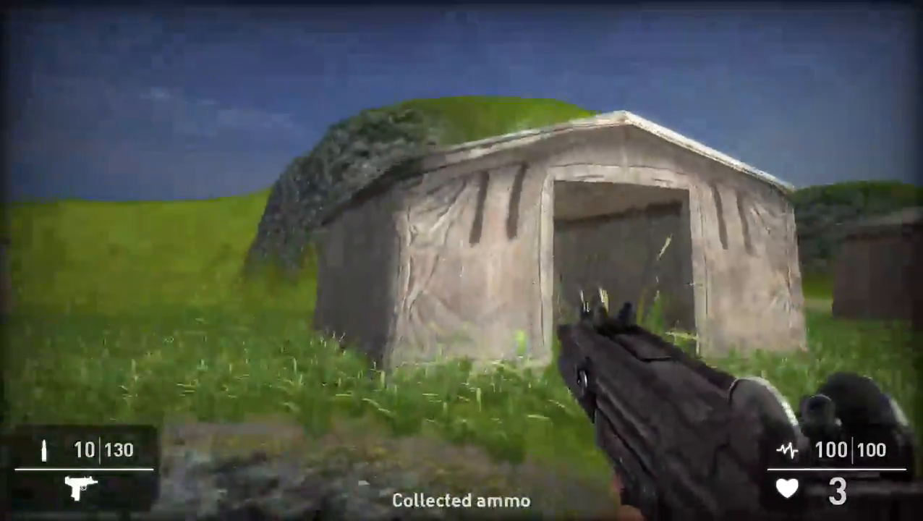
# - Fire the Uzi and check its aiming view towards the gravestone gateway
pyautogui.click(462, 261)
pyautogui.click(461, 261)
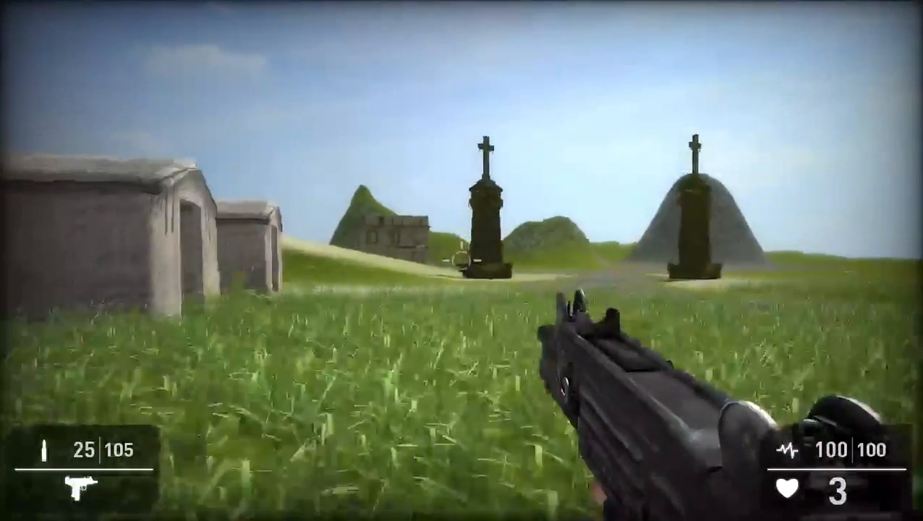
pyautogui.rightClick(461, 258)
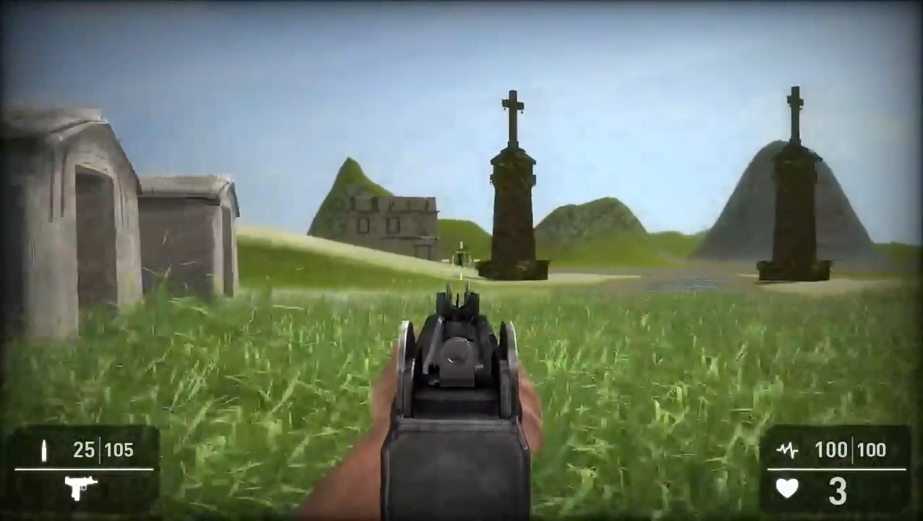
pyautogui.rightClick(460, 258)
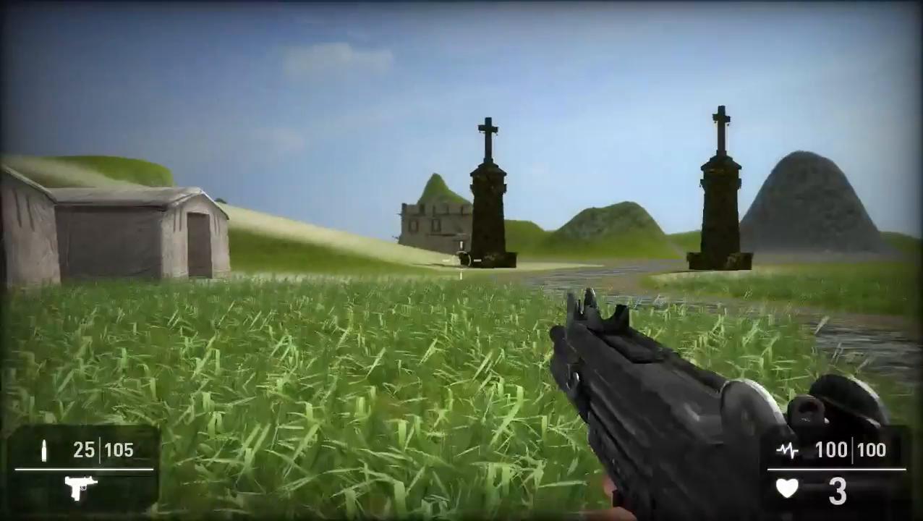
# - Walk through the grass around the tents and fire several Uzi rounds beside a tent wall
pyautogui.press('a')
pyautogui.press('w')
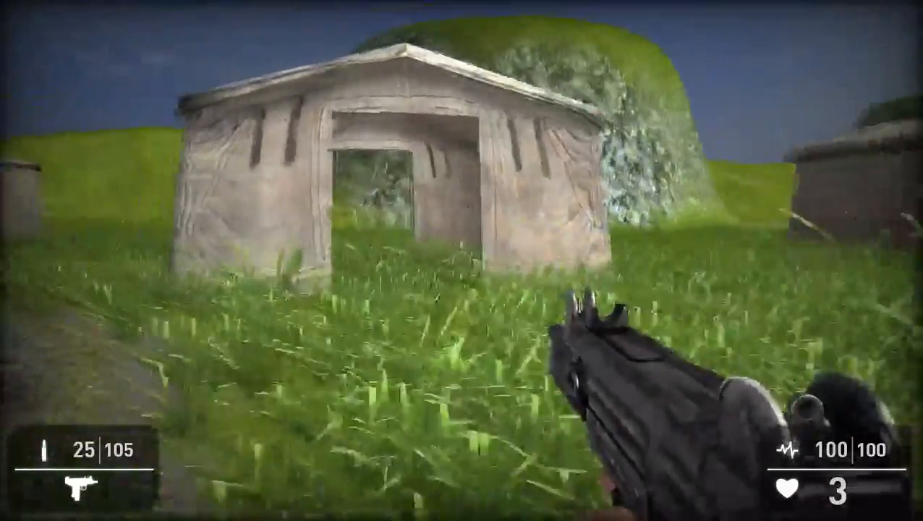
pyautogui.press('w')
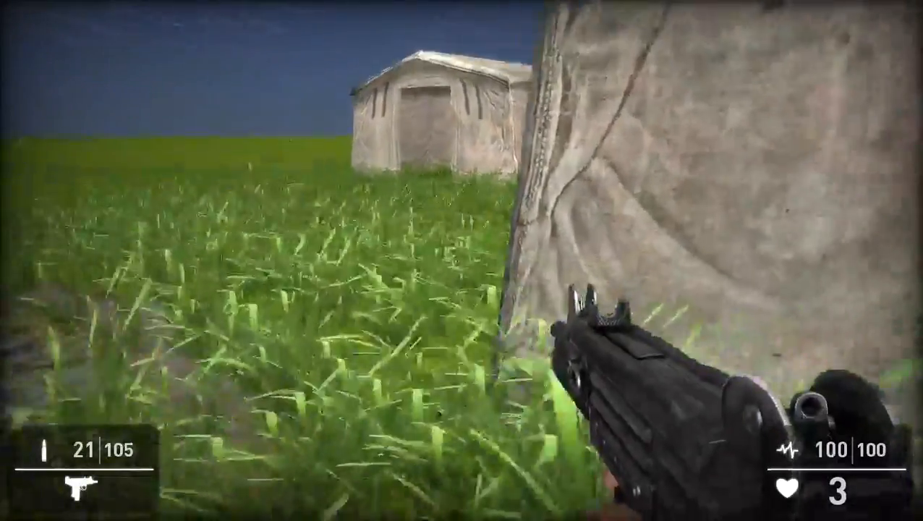
pyautogui.click(462, 259)
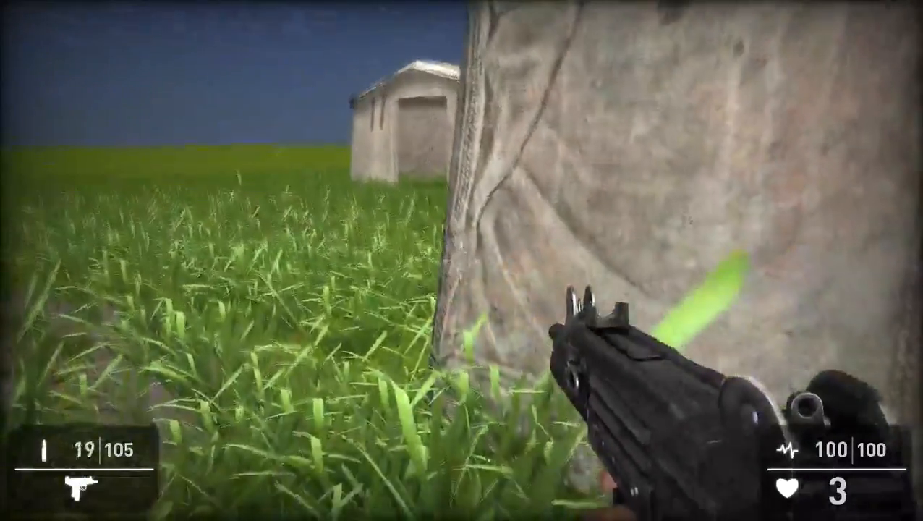
pyautogui.click(462, 259)
pyautogui.click(462, 259)
pyautogui.click(462, 259)
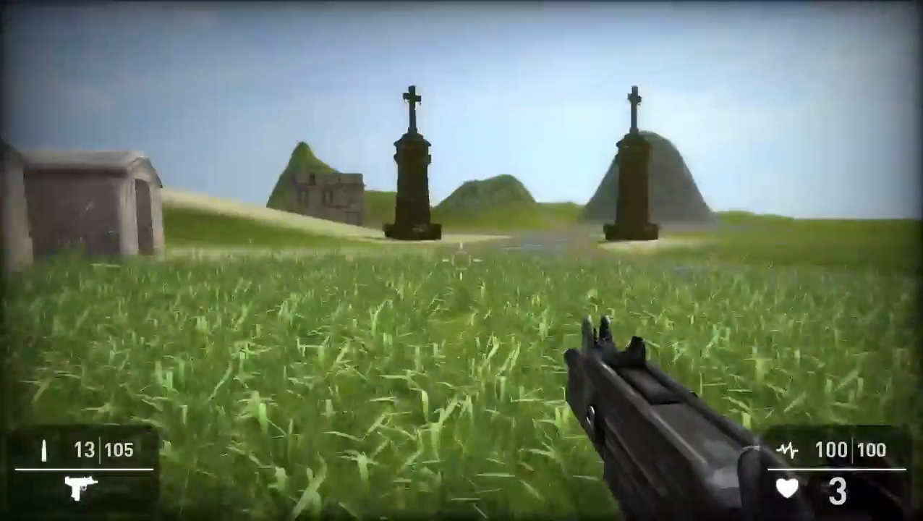
# - Follow the stone path to the gravestone gateway and view the building and enemies beyond it
pyautogui.press('w')
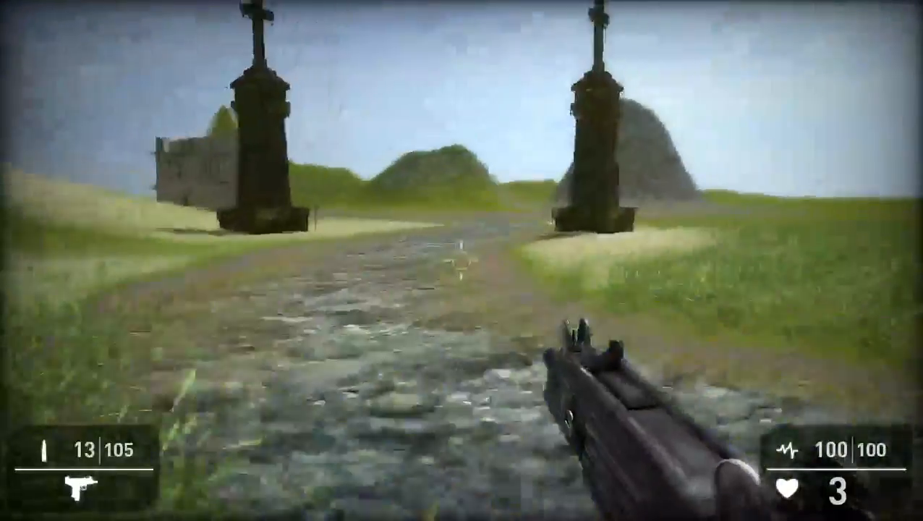
pyautogui.press('w')
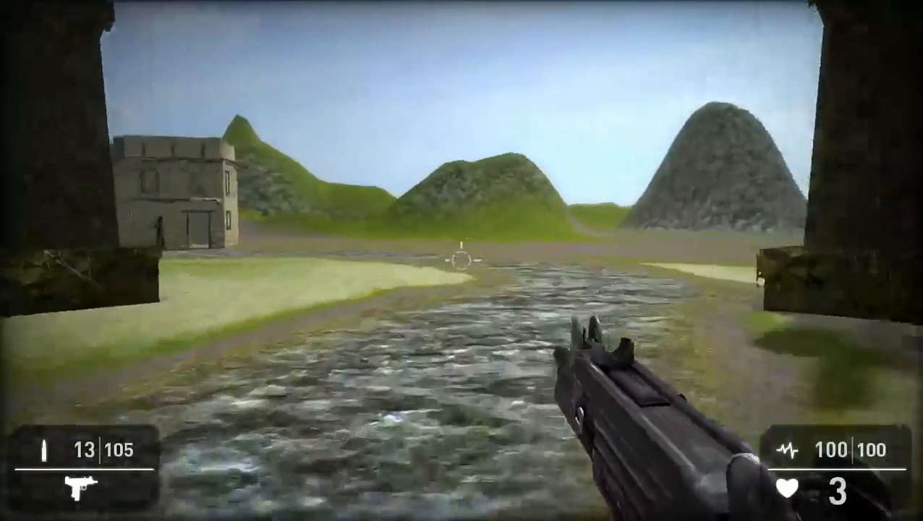
pyautogui.press('s')
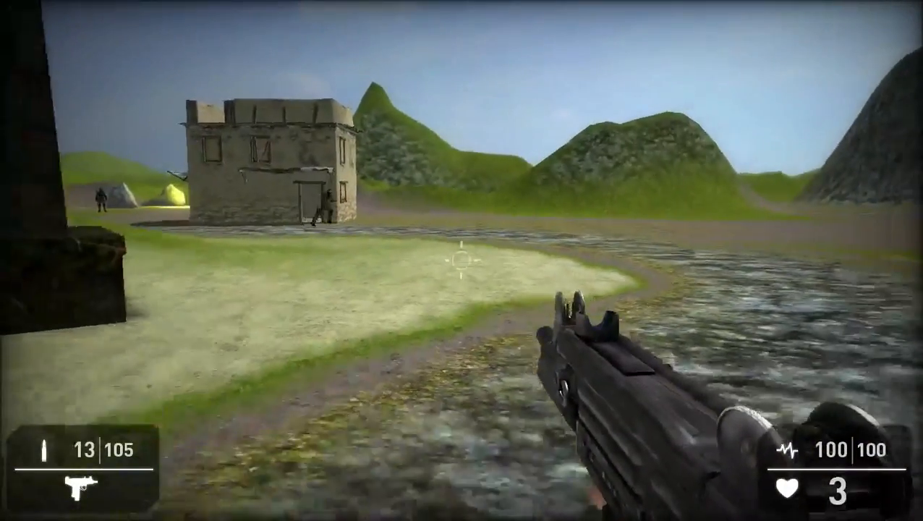
pyautogui.press('d')
pyautogui.press('d')
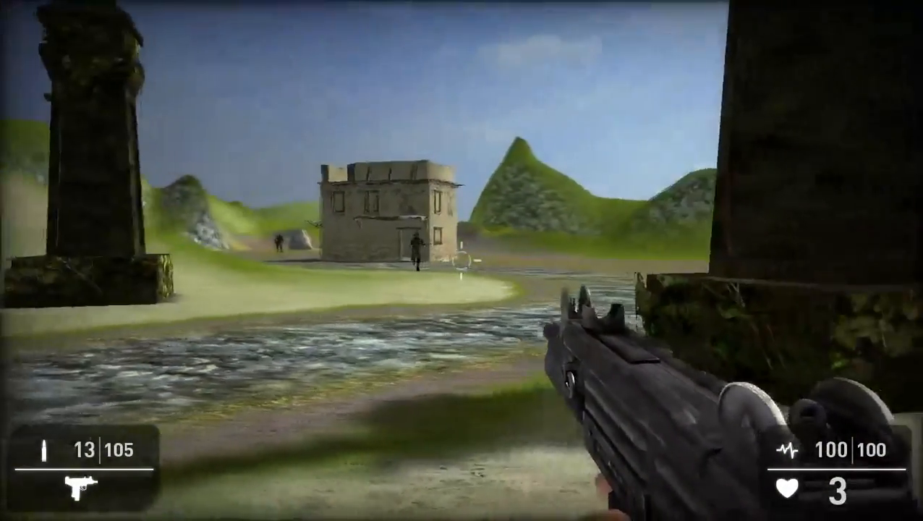
# - Back away from the approaching enemy soldier at the gravestones, shoot him down and reload the Uzi
pyautogui.press('a')
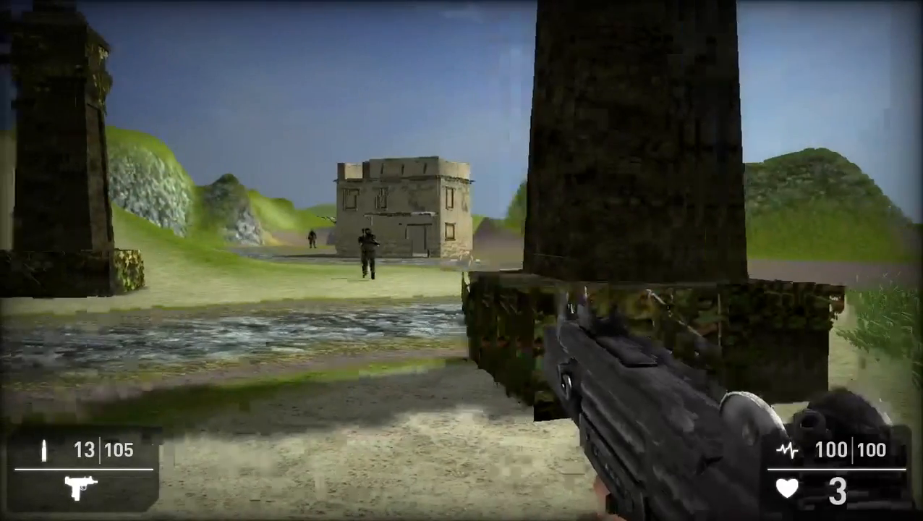
pyautogui.press('s')
pyautogui.press('a')
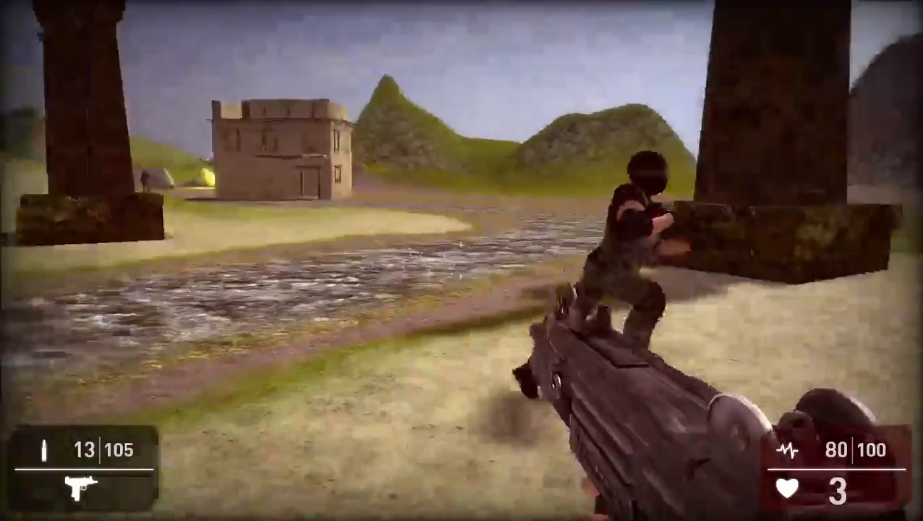
pyautogui.press('s')
pyautogui.click(462, 260)
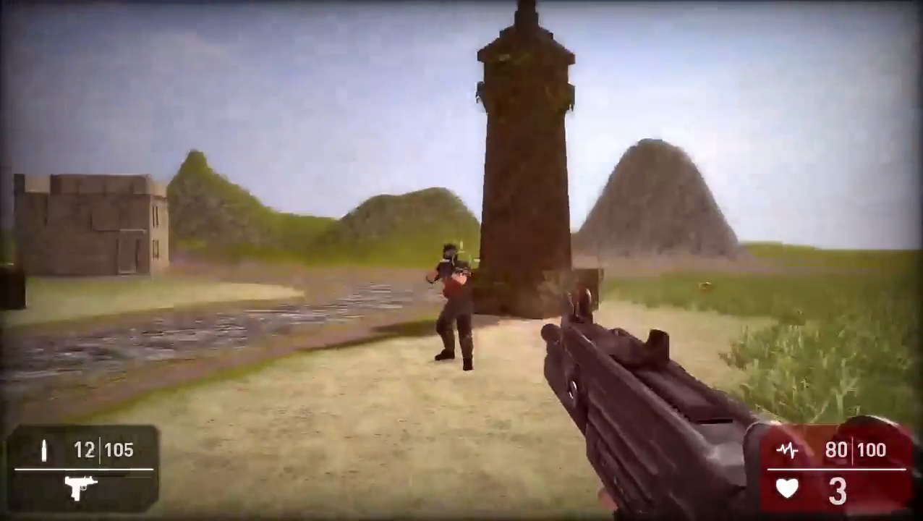
pyautogui.press('r')
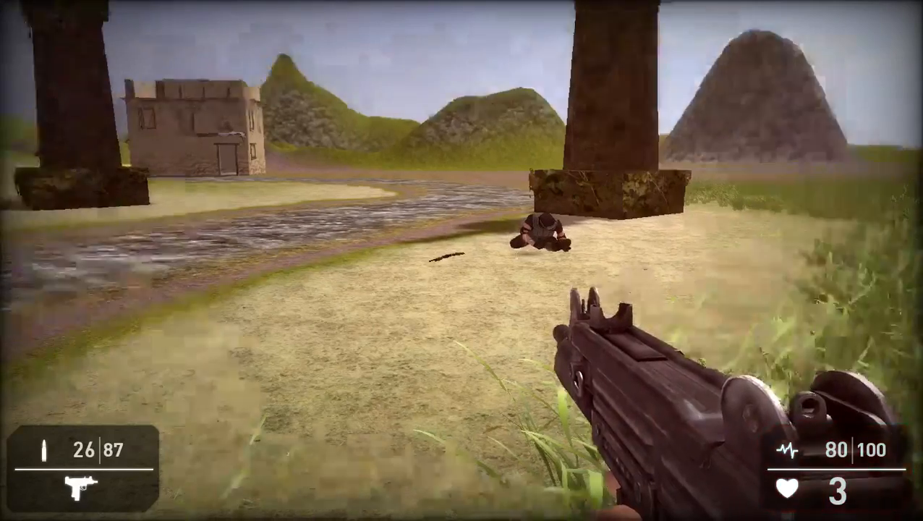
pyautogui.press('w')
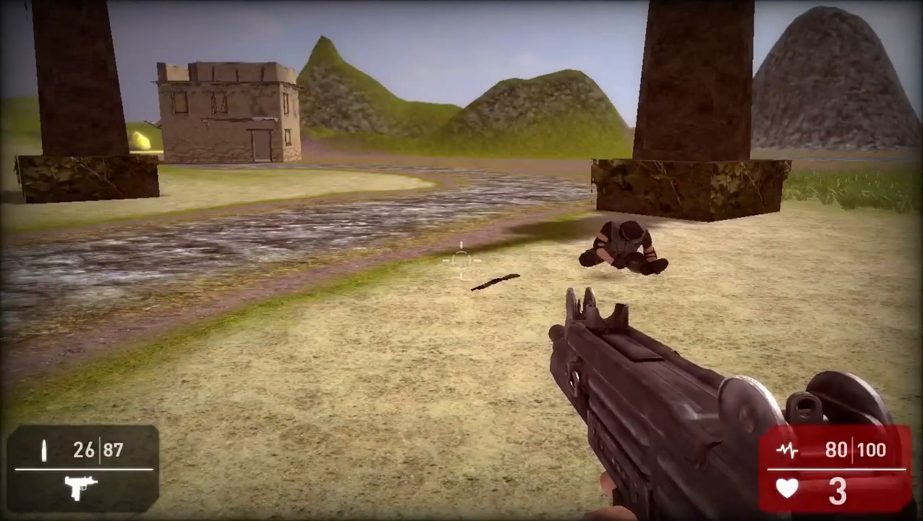
pyautogui.press('w')
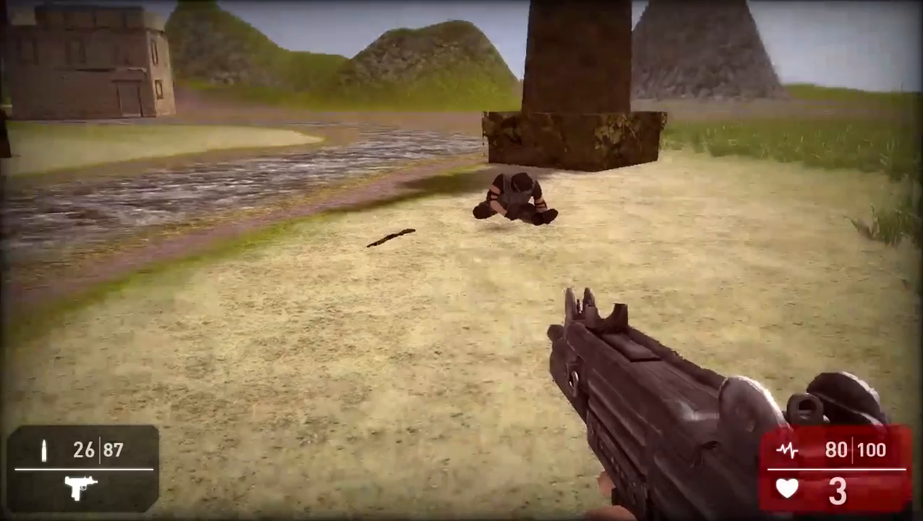
pyautogui.press('w')
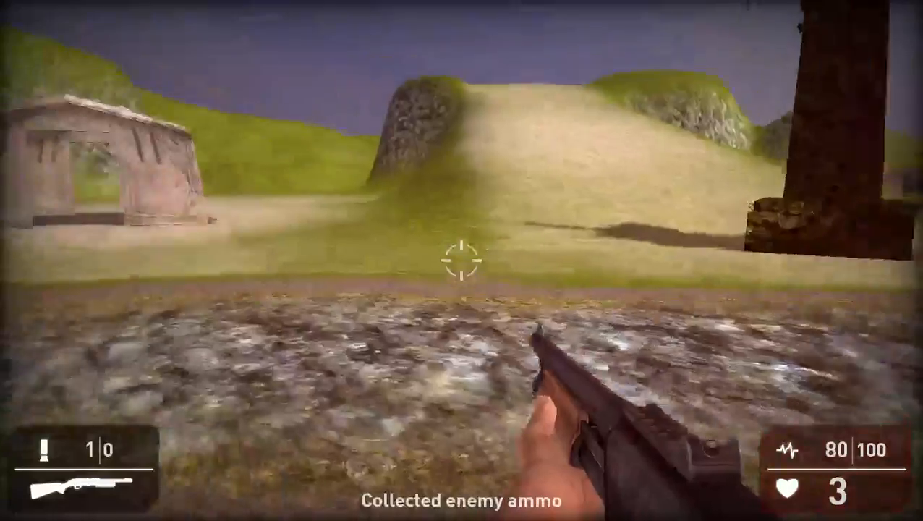
pyautogui.press('w')
pyautogui.press('a')
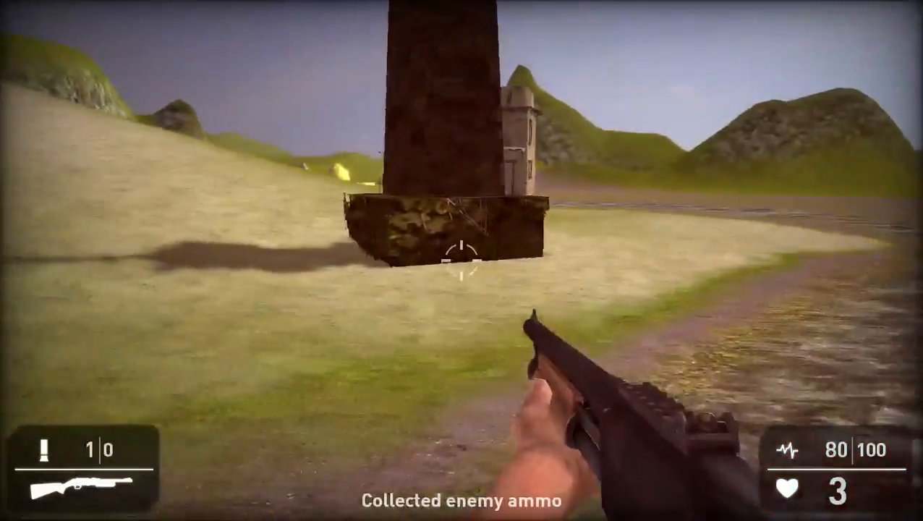
pyautogui.press('d')
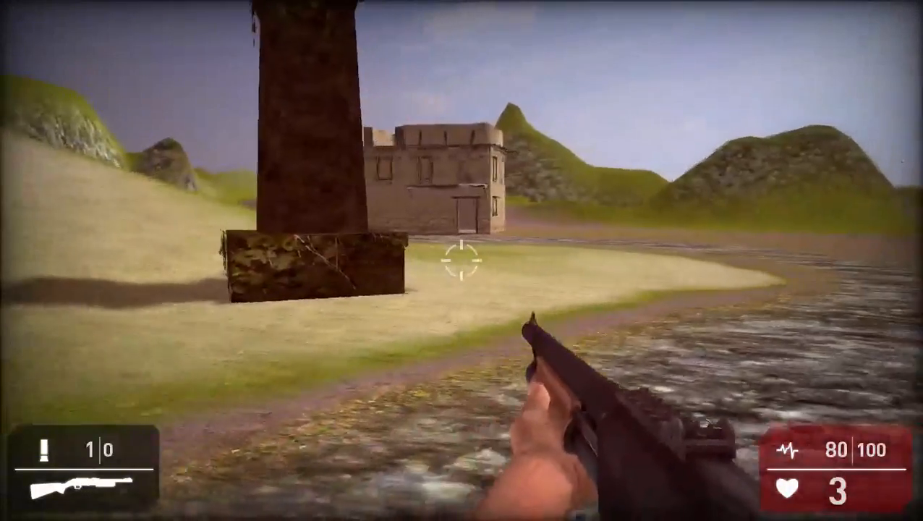
pyautogui.press('d')
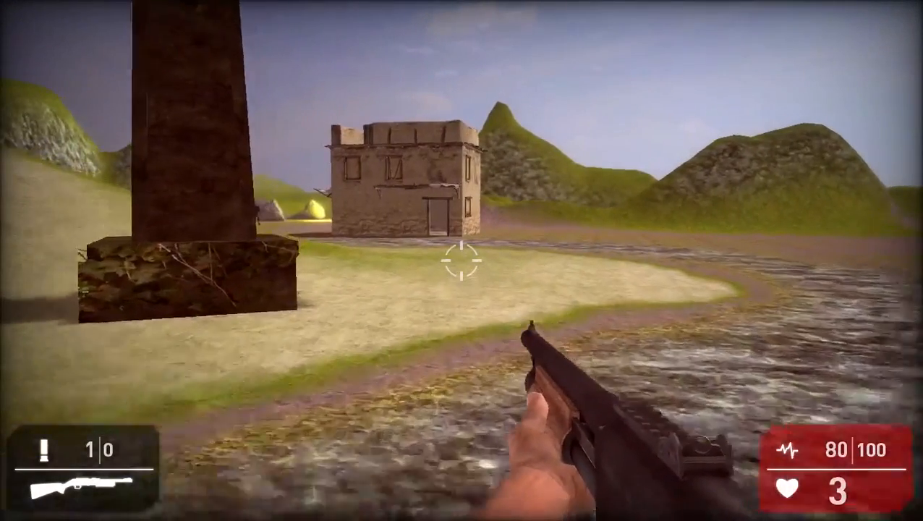
pyautogui.press('w')
pyautogui.press('w')
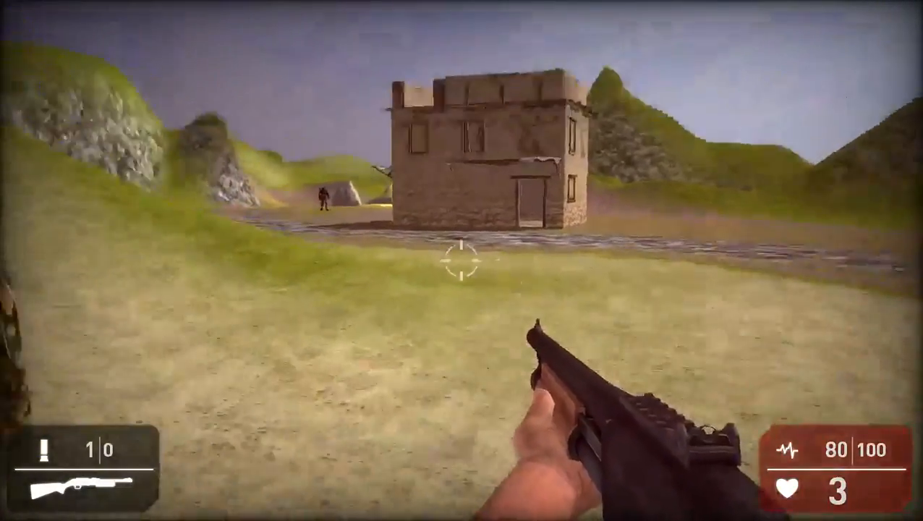
pyautogui.hotkey('shift', 'w')
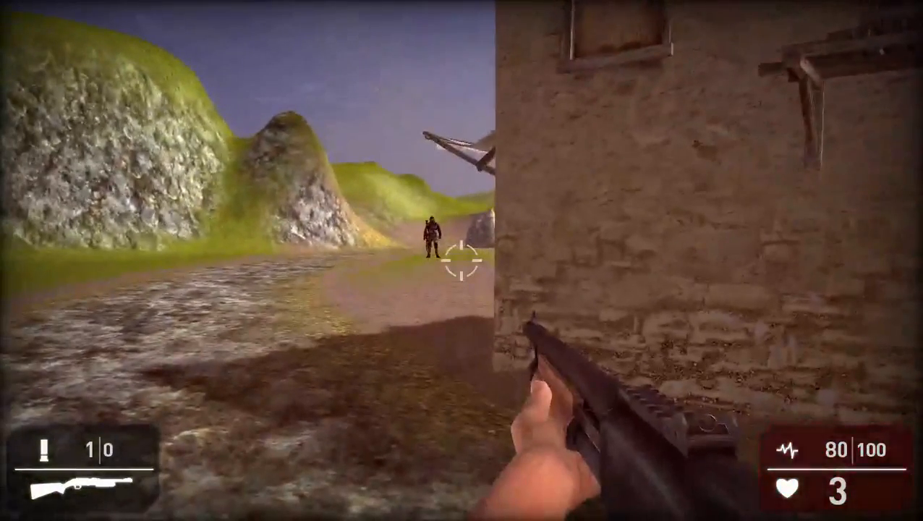
pyautogui.hotkey('shift', 'w')
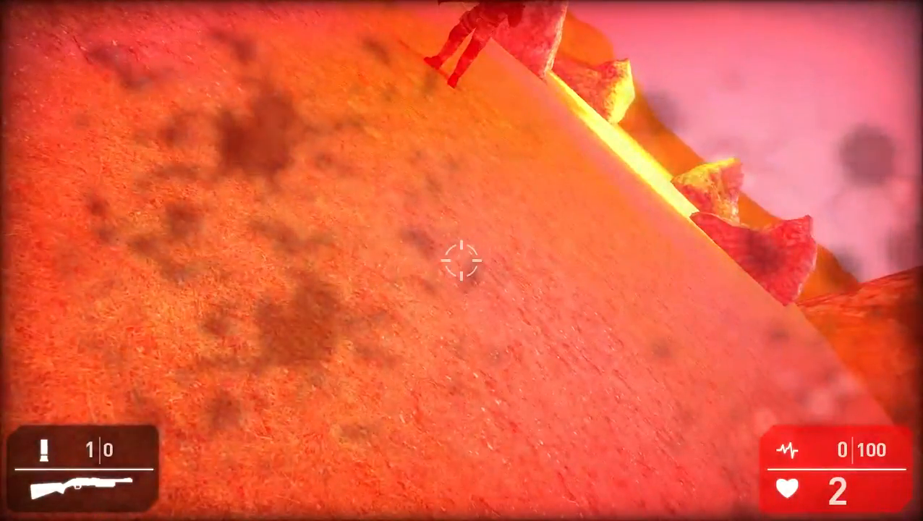
pyautogui.hotkey('shift', 'w')
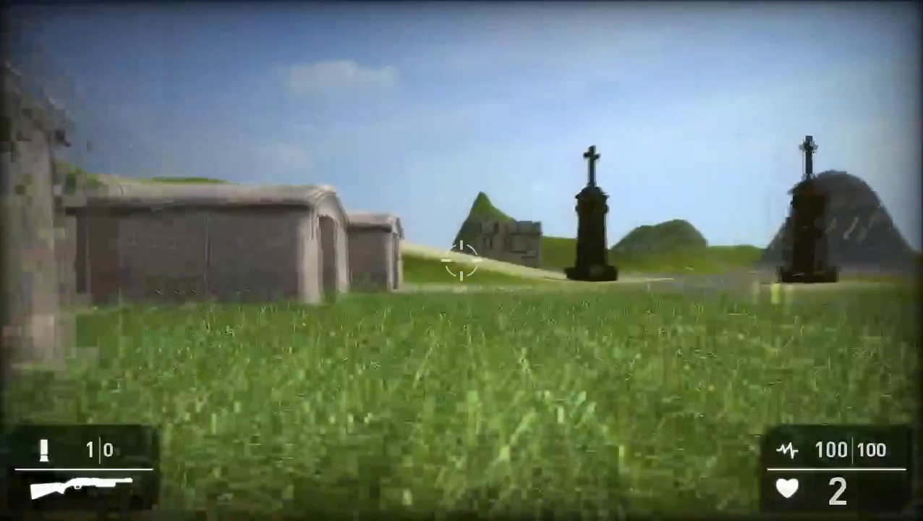
pyautogui.hotkey('shift', 'w')
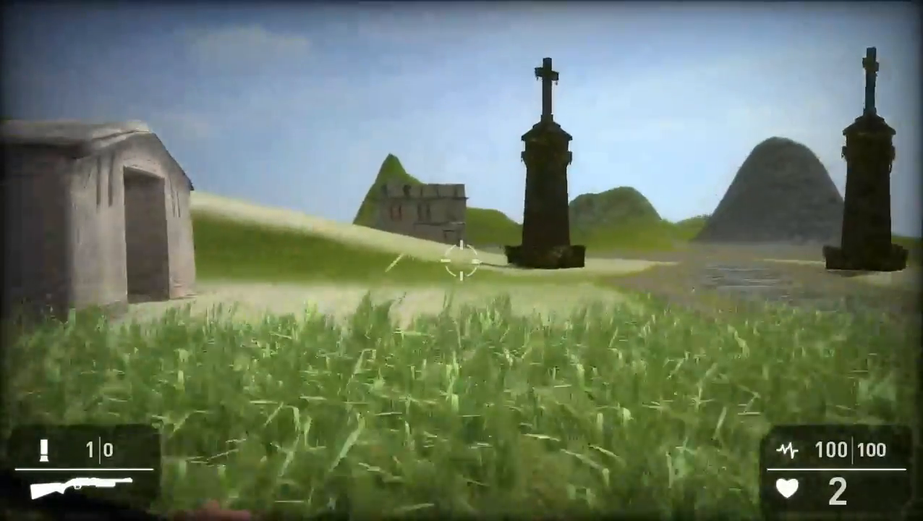
pyautogui.press('w')
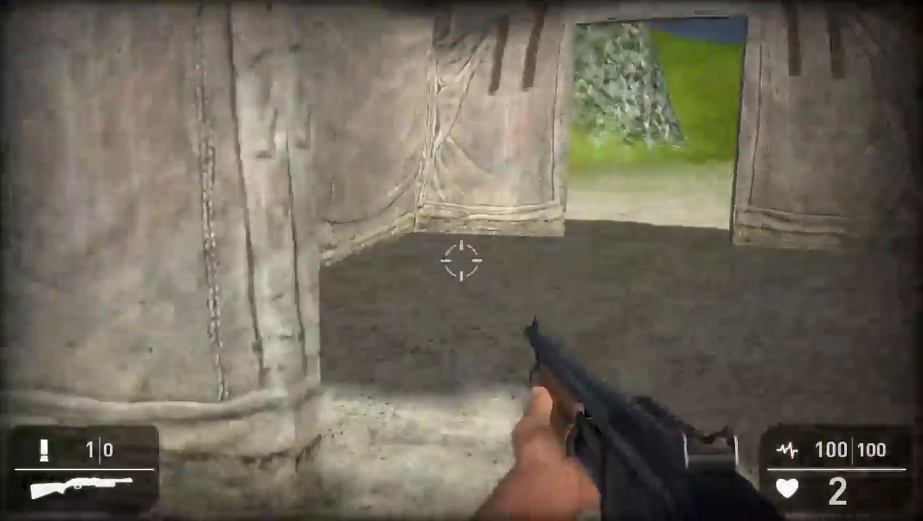
pyautogui.press('s')
pyautogui.press('w')
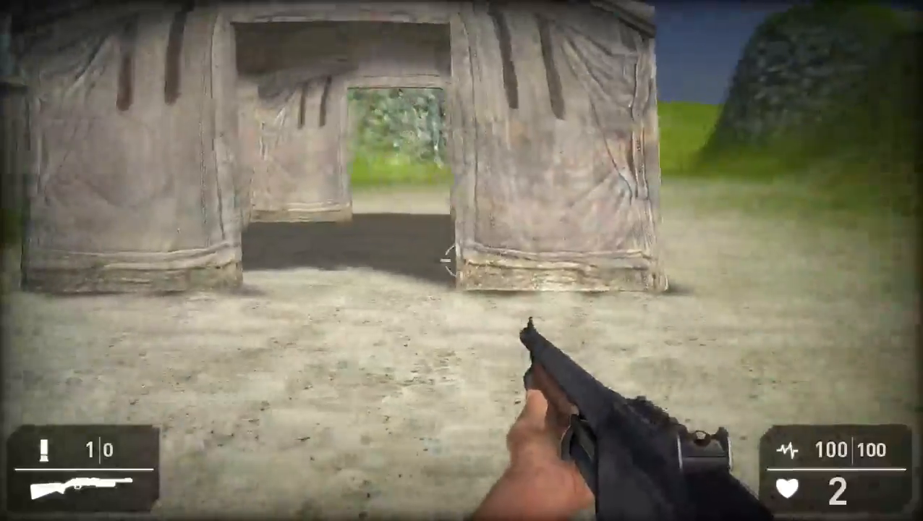
pyautogui.press('Tab')
pyautogui.press('Tab')
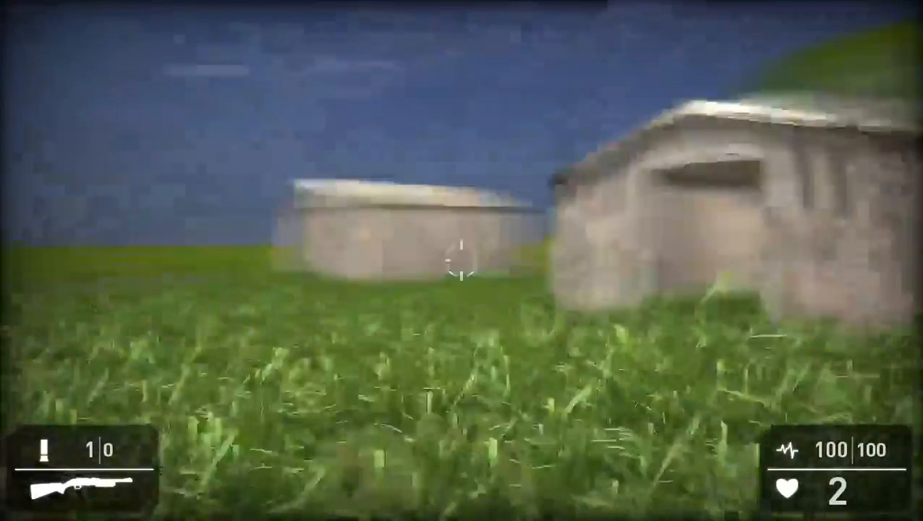
pyautogui.press('w')
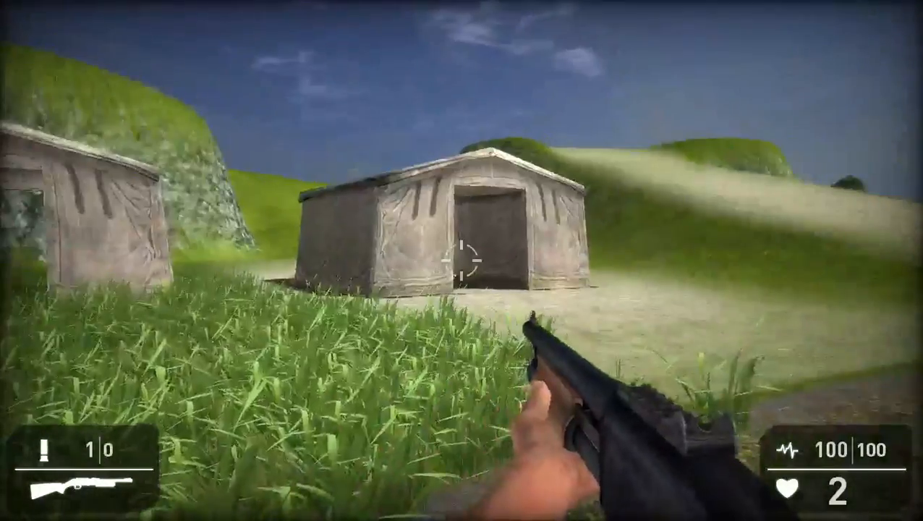
pyautogui.press('w')
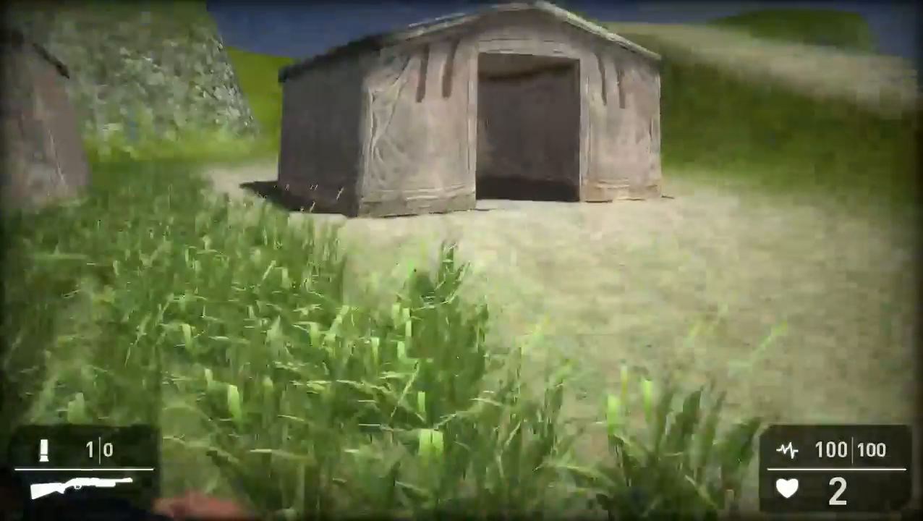
pyautogui.press('w')
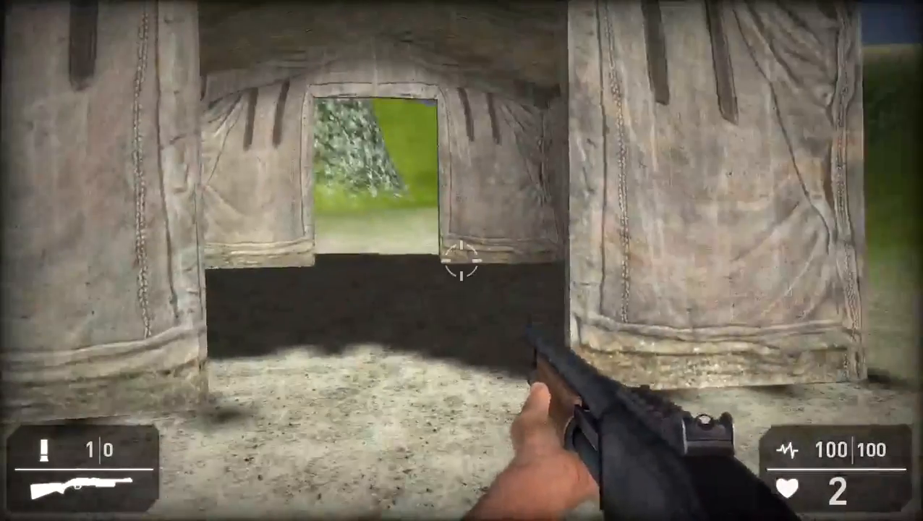
pyautogui.press('w')
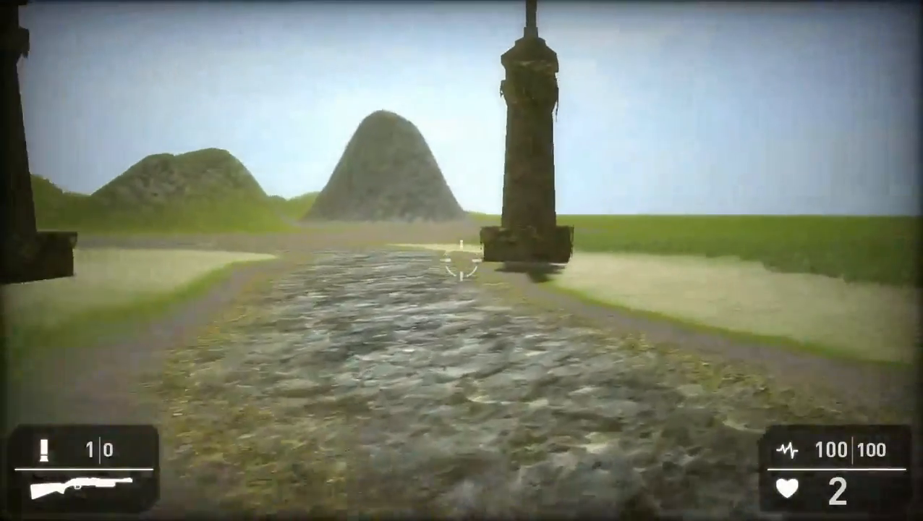
pyautogui.press('w')
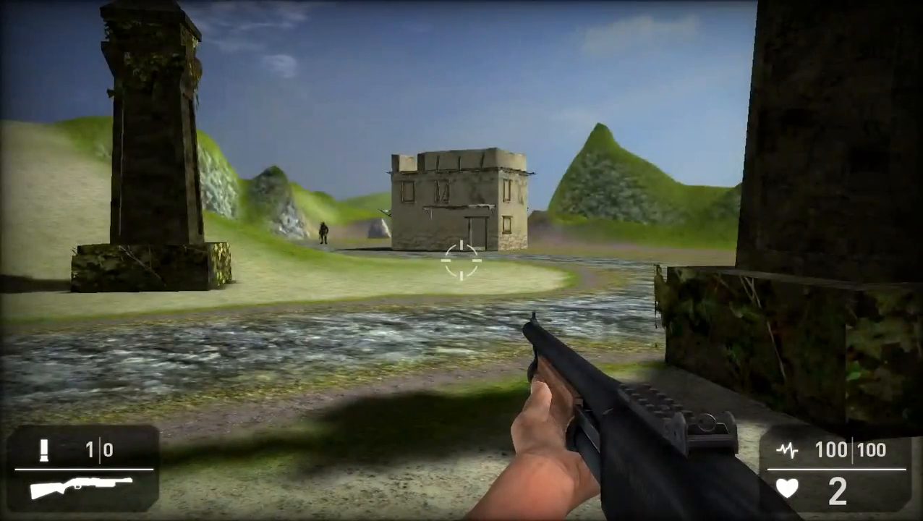
pyautogui.press('w')
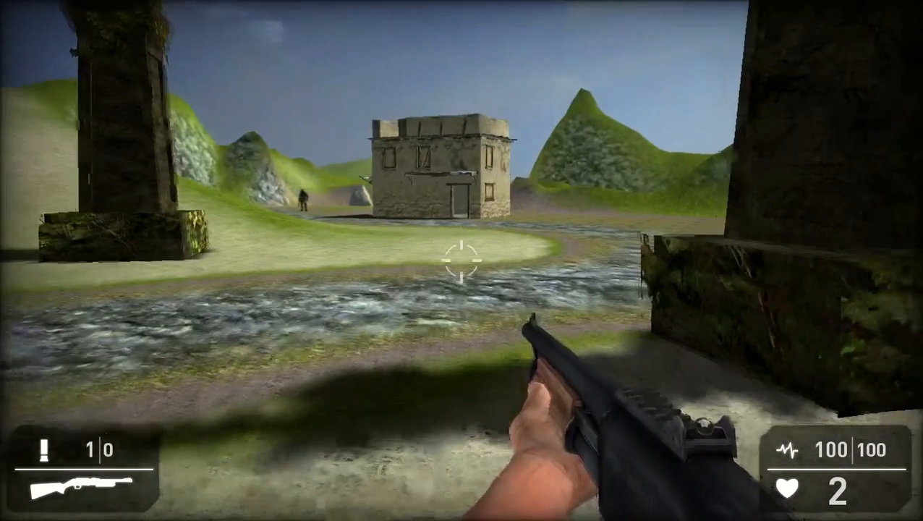
pyautogui.press('w')
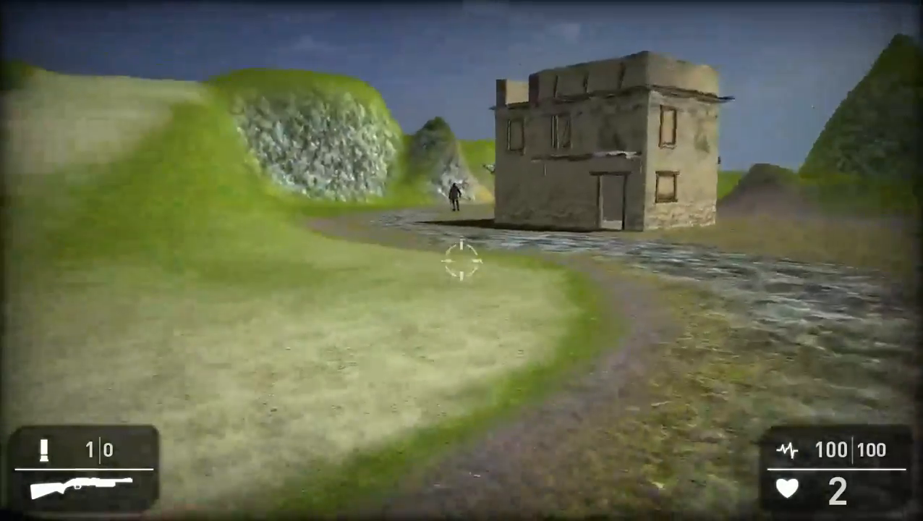
pyautogui.press('w')
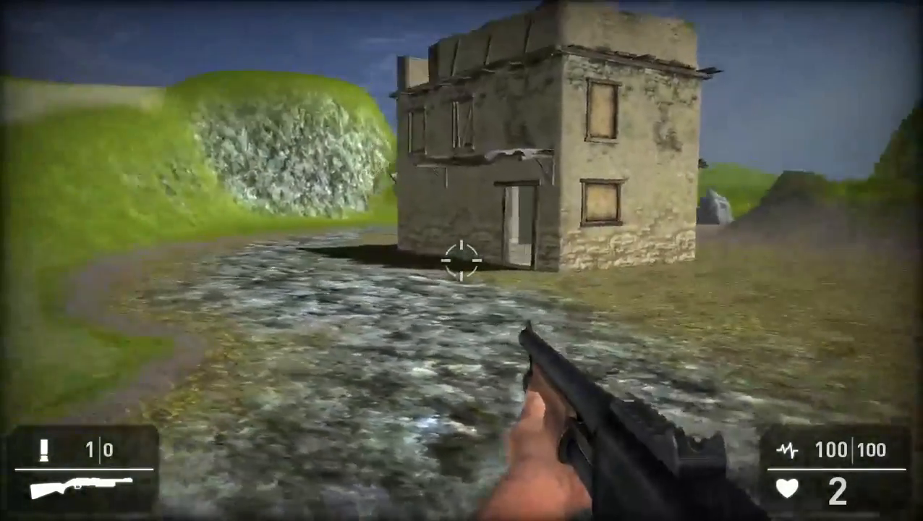
pyautogui.press('d')
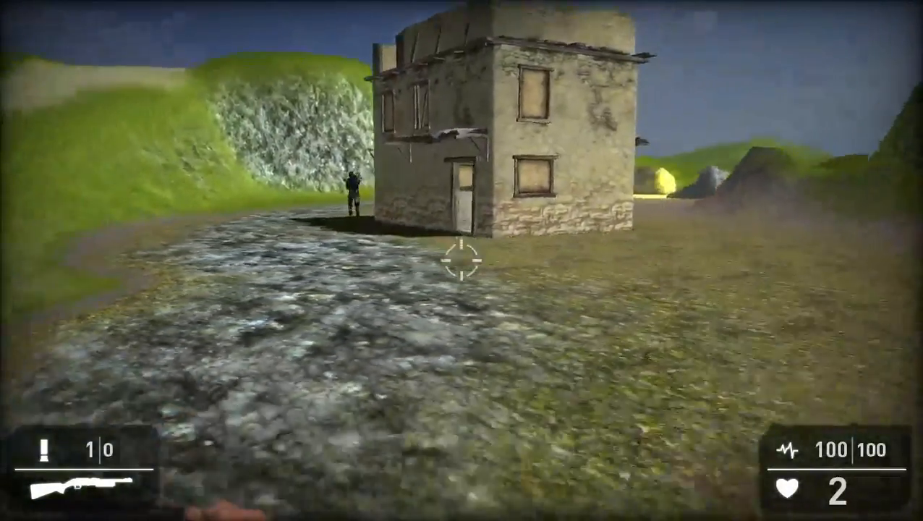
pyautogui.press('a')
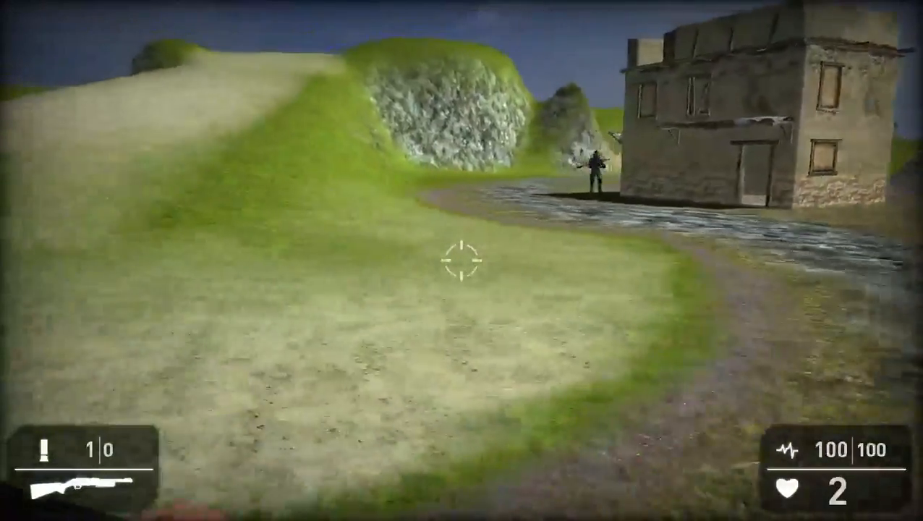
pyautogui.press('a')
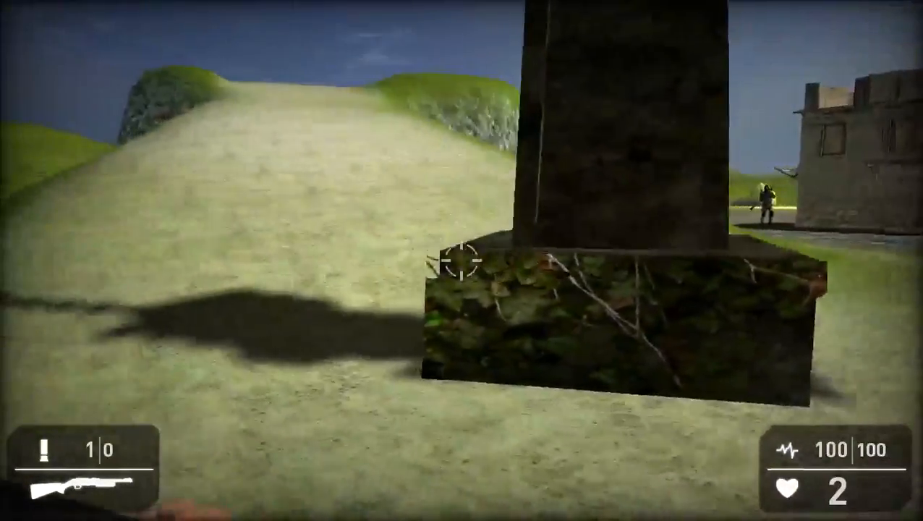
pyautogui.press('a')
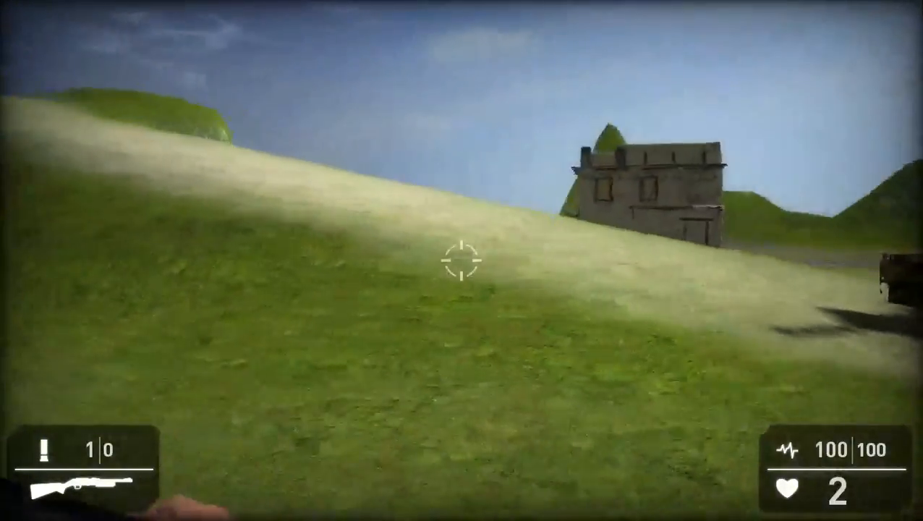
pyautogui.press('a')
pyautogui.press('a')
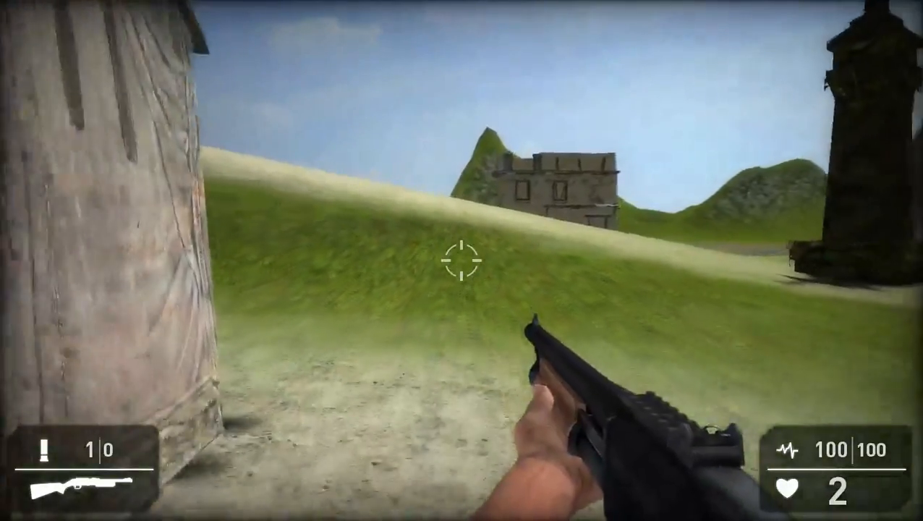
pyautogui.hotkey('shift', 'w')
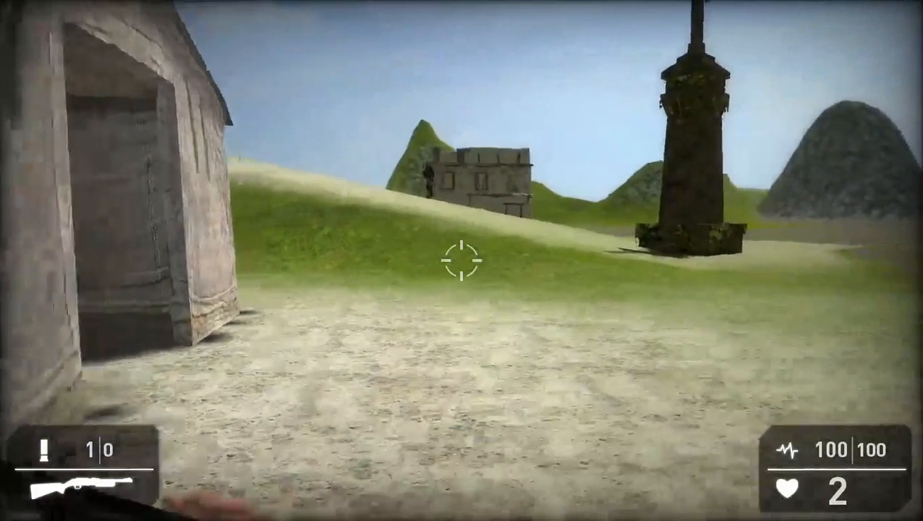
pyautogui.press('d')
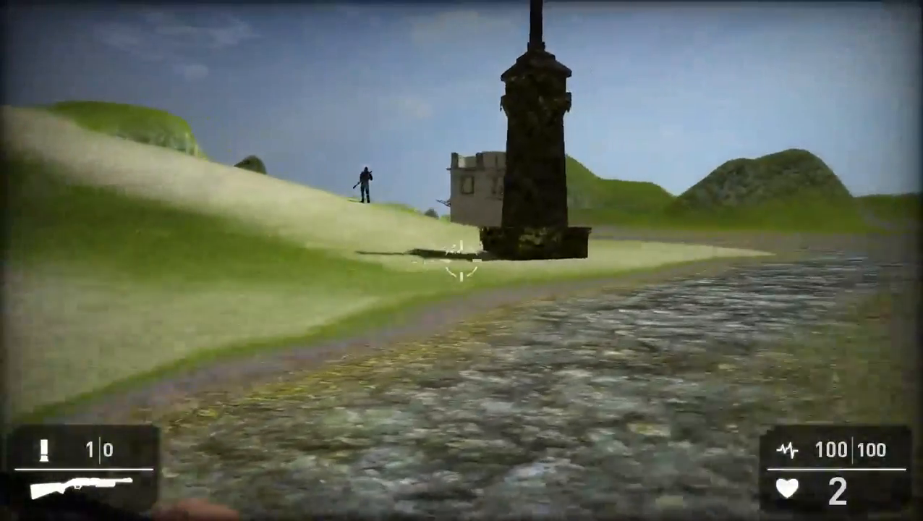
pyautogui.press('d')
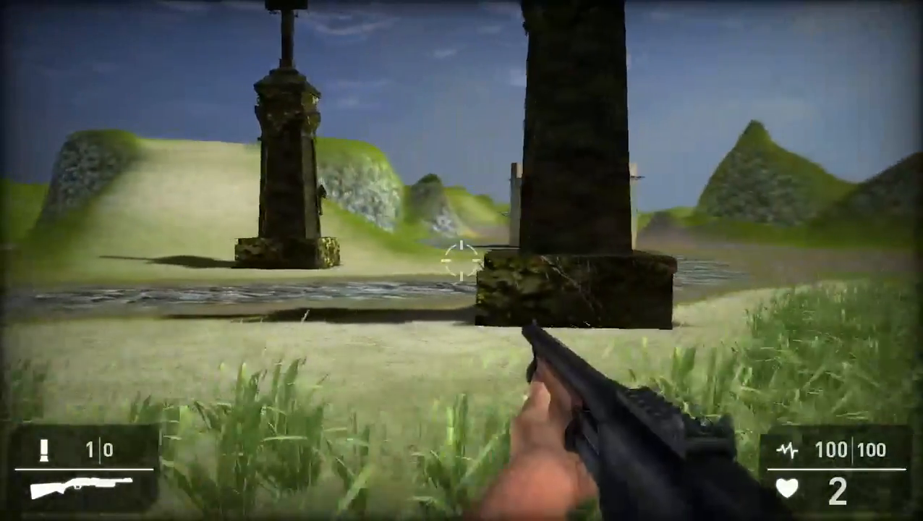
pyautogui.press('a')
pyautogui.press('2')
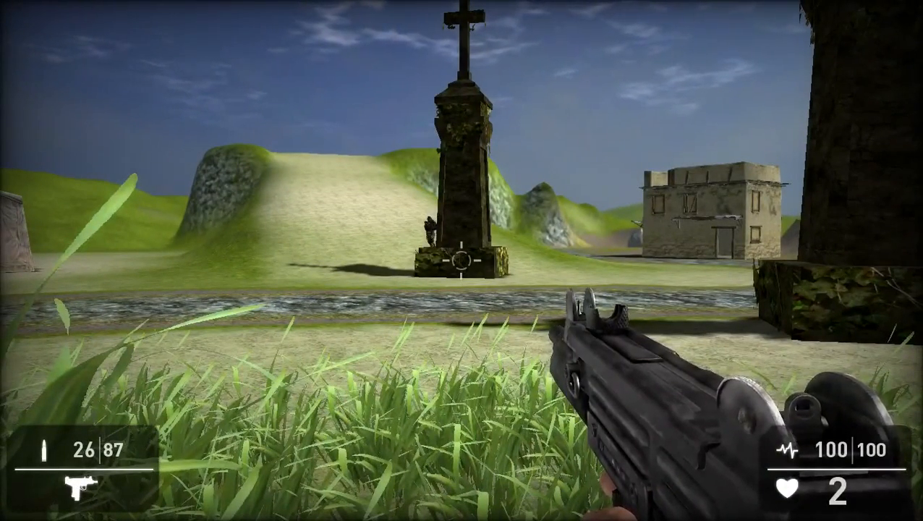
pyautogui.press('d')
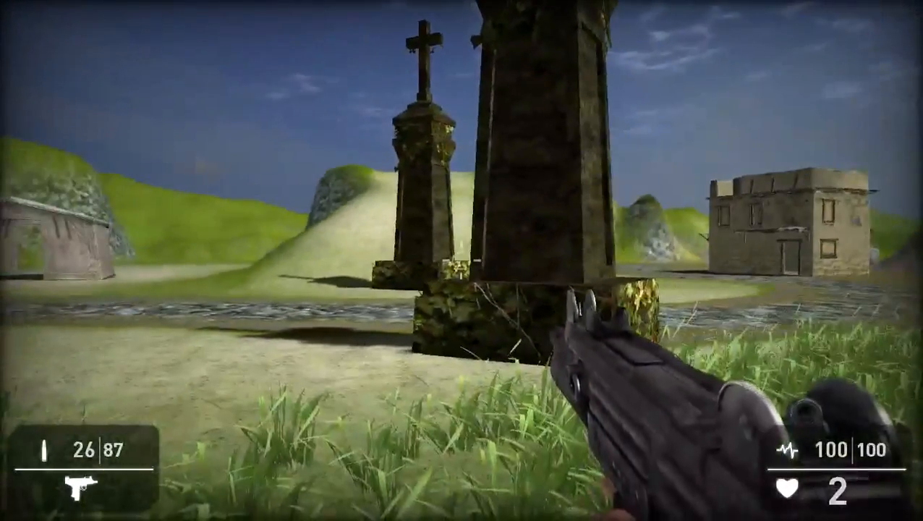
pyautogui.press('a')
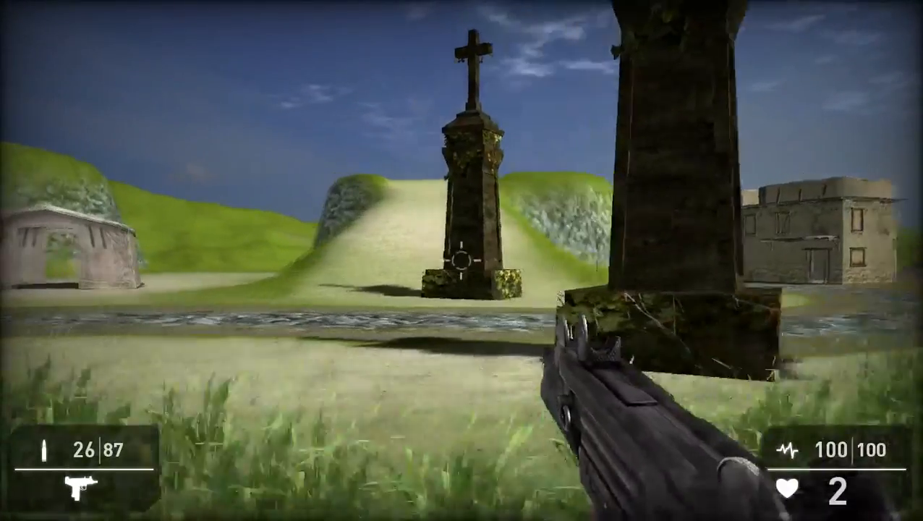
pyautogui.press('s')
pyautogui.press('d')
pyautogui.press('d')
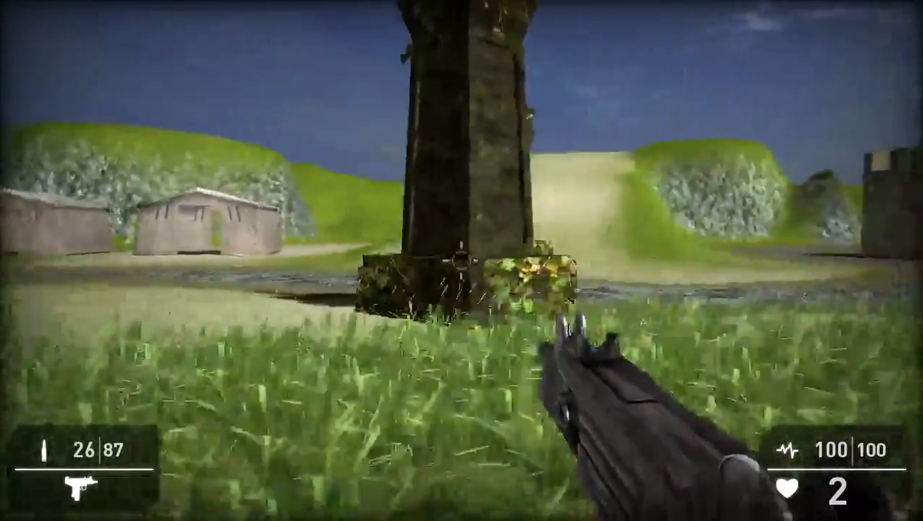
pyautogui.press('s')
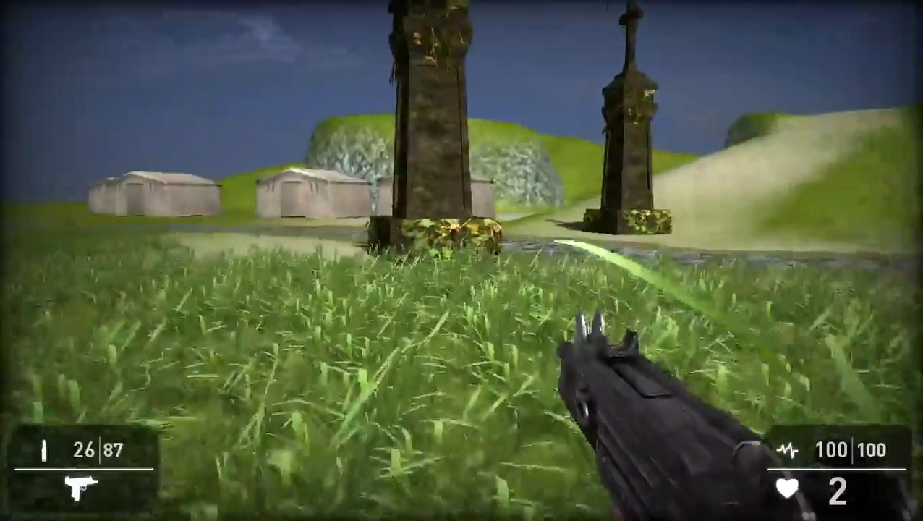
# - Approach the stone cross monument beyond the grass, shoot the enemy soldier beside it, and reload the submachine gun
pyautogui.press('d')
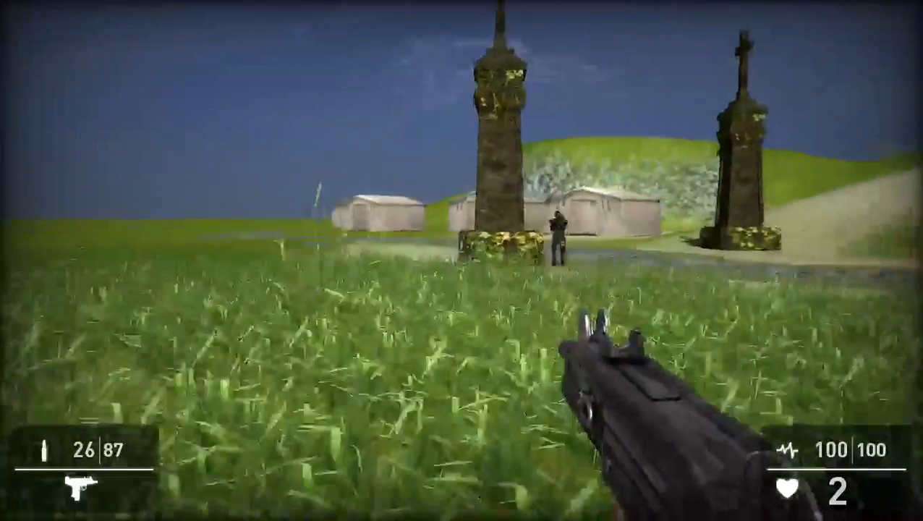
pyautogui.press('d')
pyautogui.press('w')
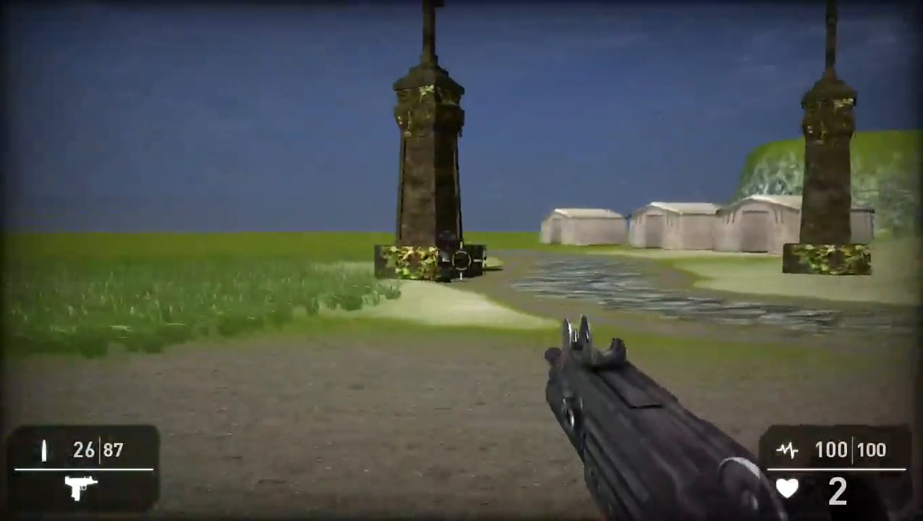
pyautogui.press('w')
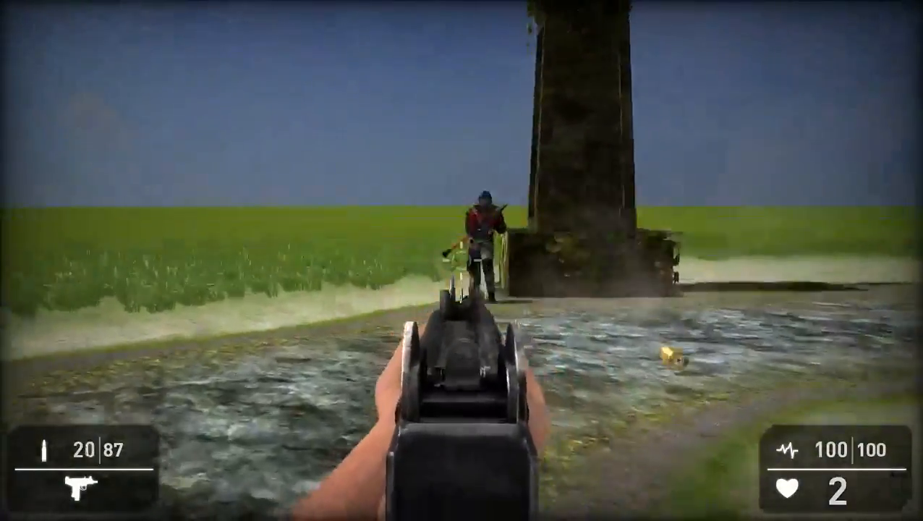
pyautogui.press('w')
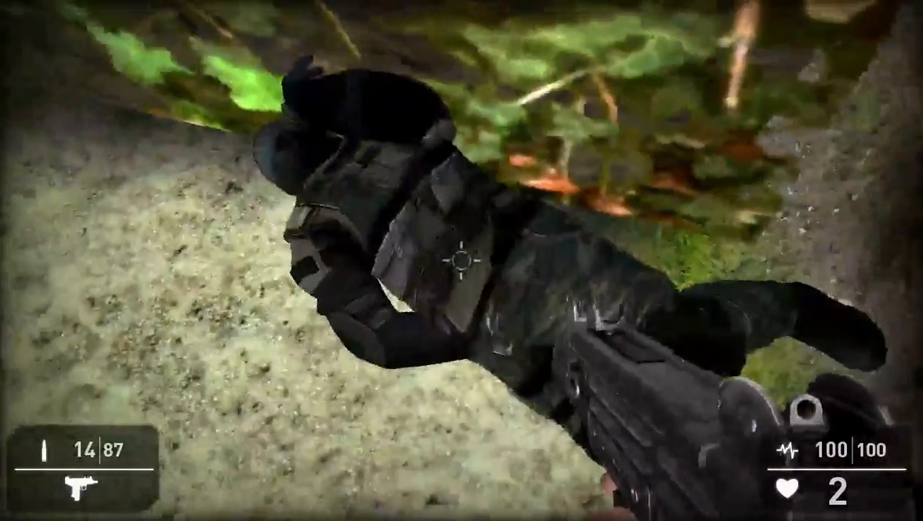
pyautogui.click(462, 260)
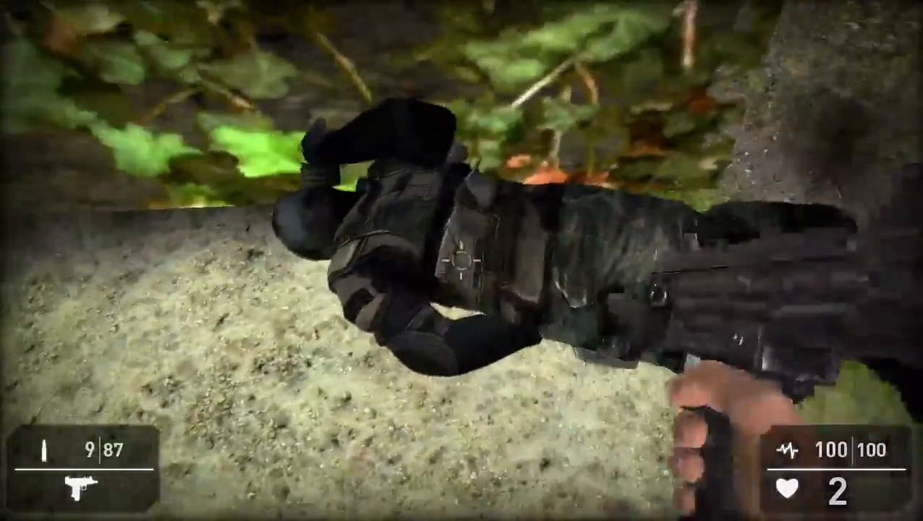
pyautogui.press('r')
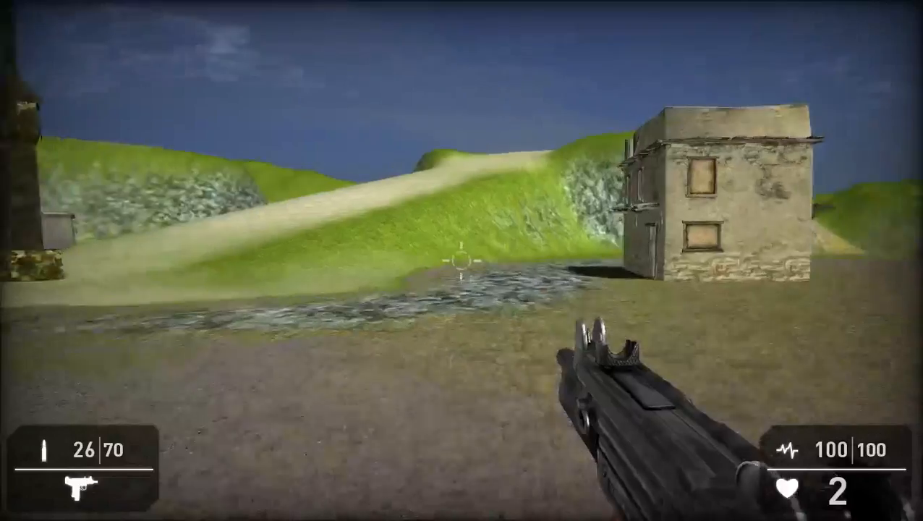
# - Walk past the stone house into the yellow-lit area between the four rocks to trigger level completion
pyautogui.press('w')
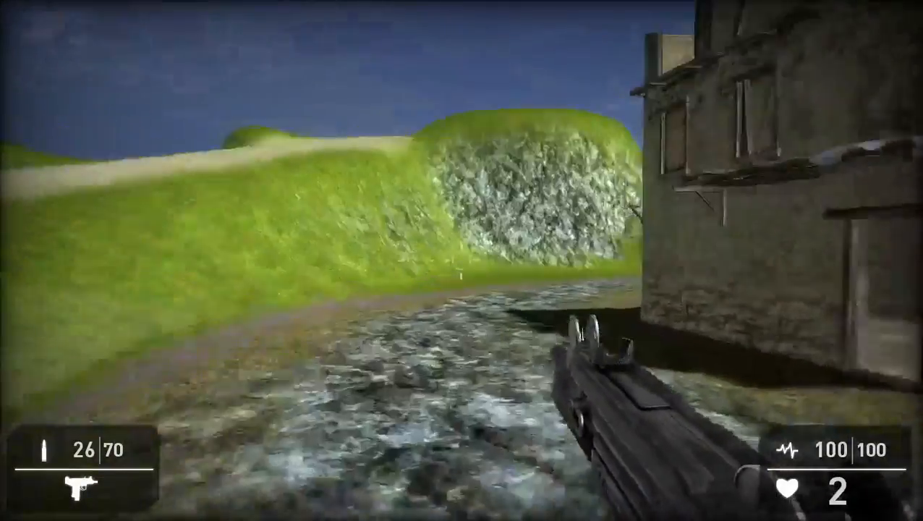
pyautogui.press('w')
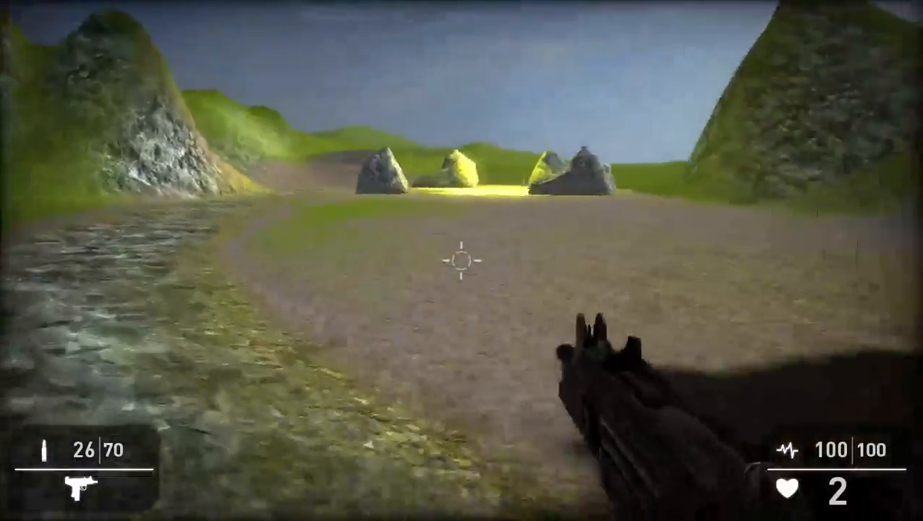
pyautogui.press('w')
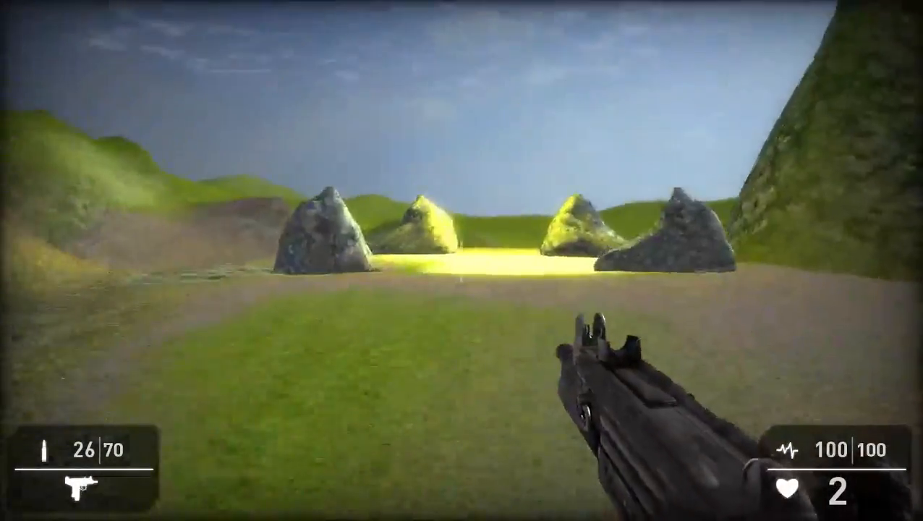
pyautogui.press('w')
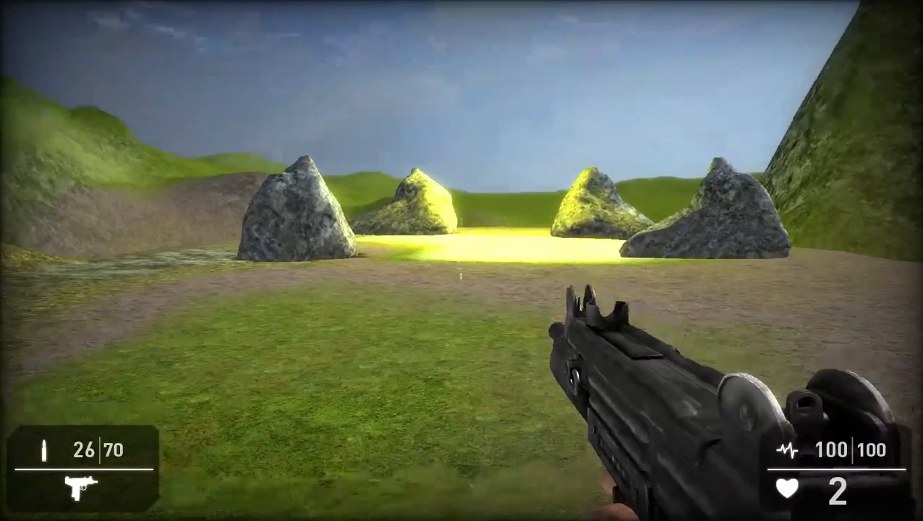
pyautogui.press('w')
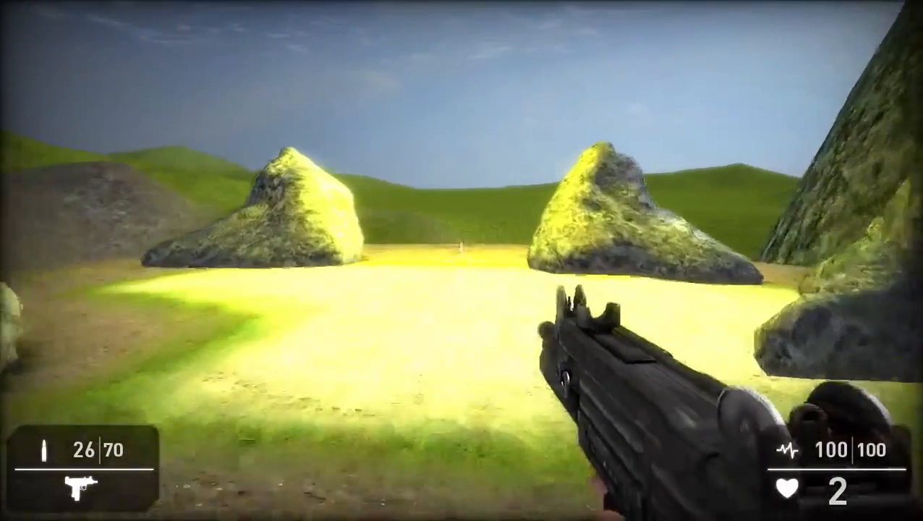
pyautogui.press('w')
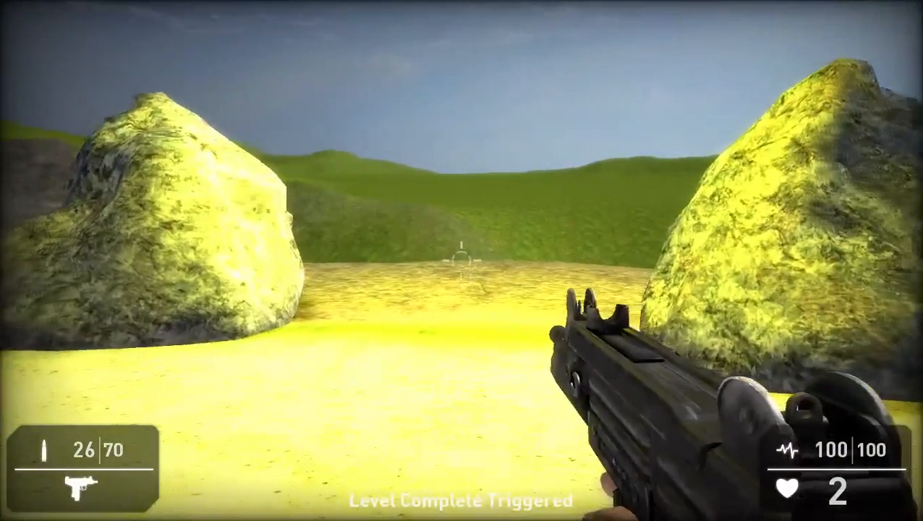
# - Walk back past the stone house and across the rocky path to the open ground facing the tall rocky hill
pyautogui.press('w')
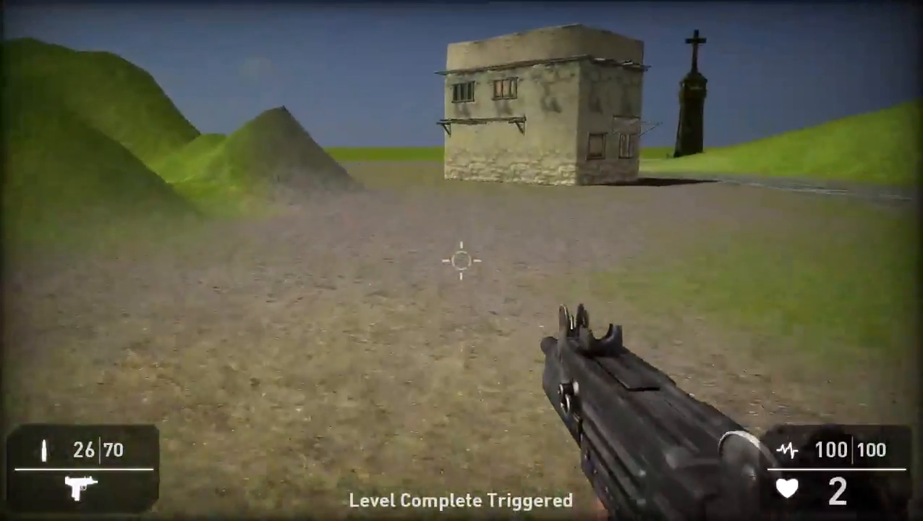
pyautogui.press('w')
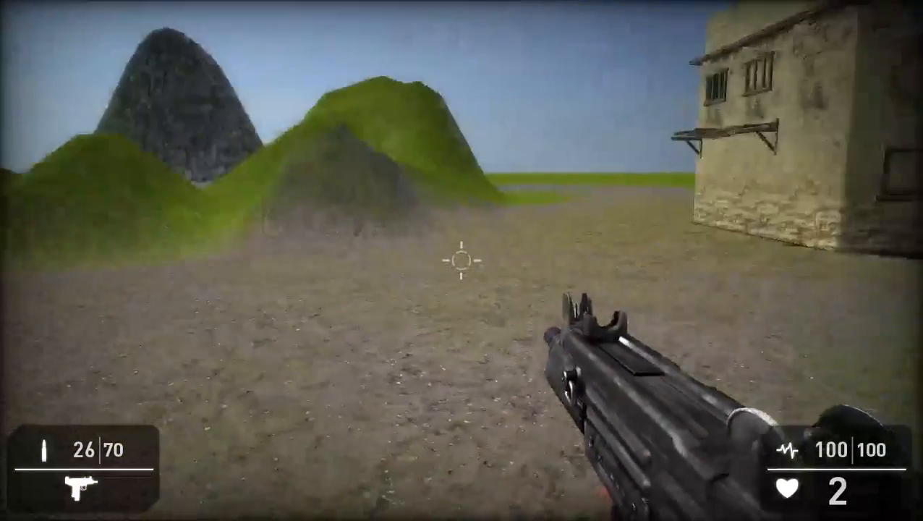
pyautogui.press('d')
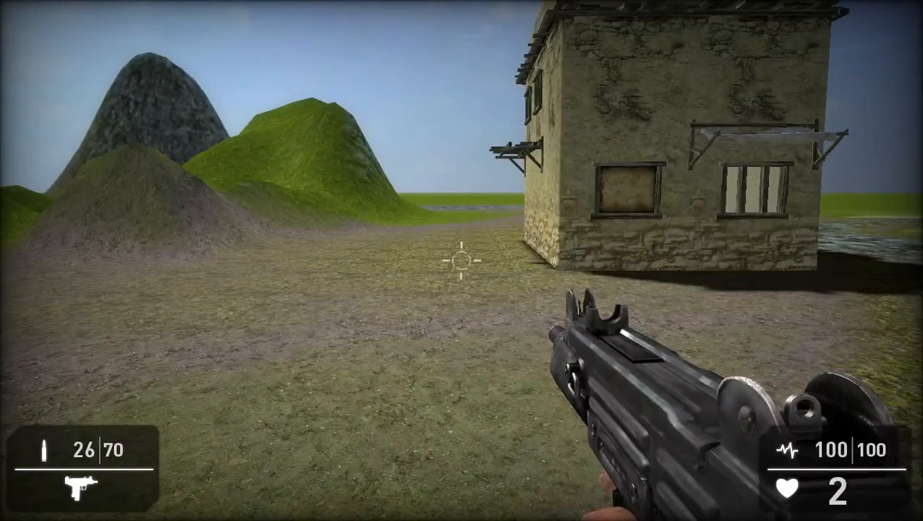
pyautogui.press('w')
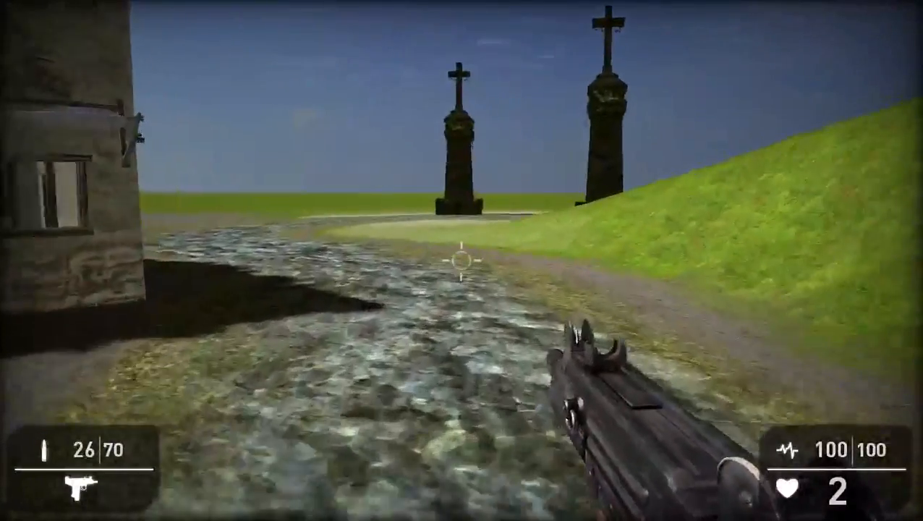
pyautogui.press('w')
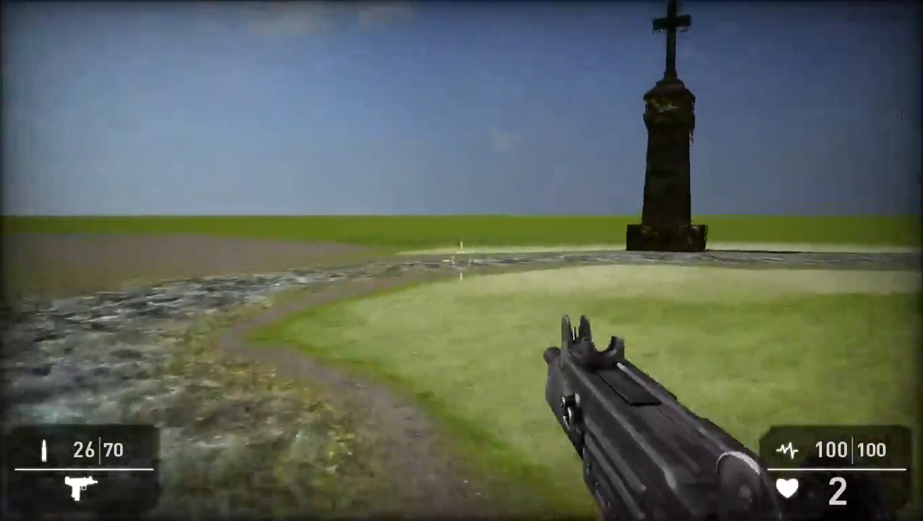
pyautogui.press('w')
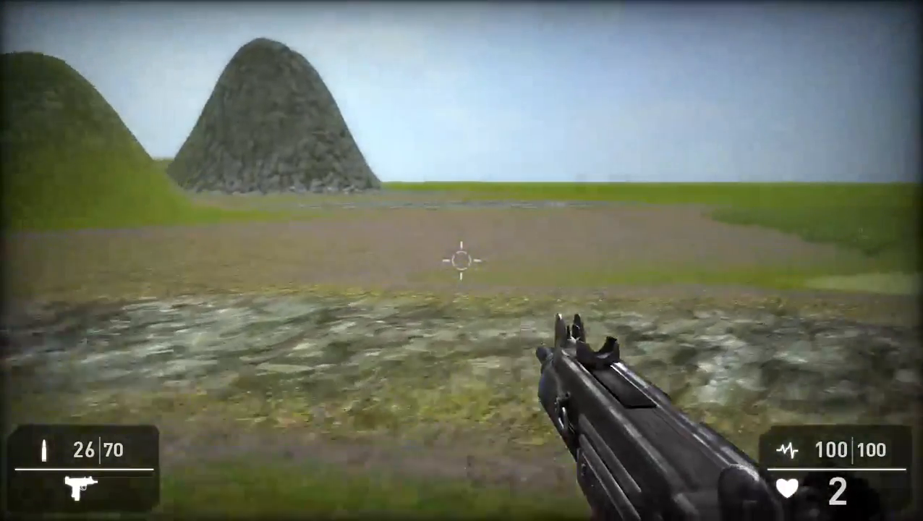
pyautogui.press('w')
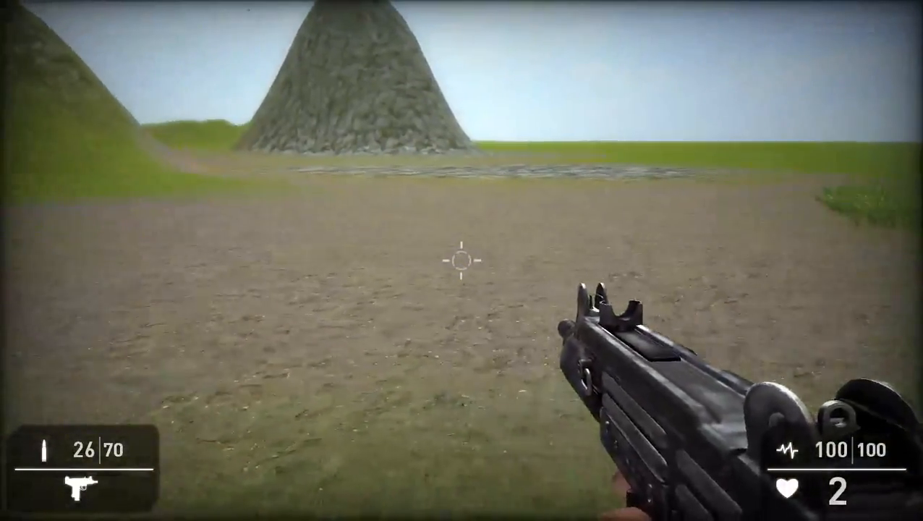
# - Switch to live level editing and raise low terrain mounds near the tall rocky hill with the Shape sculpting tool
pyautogui.press('Escape')
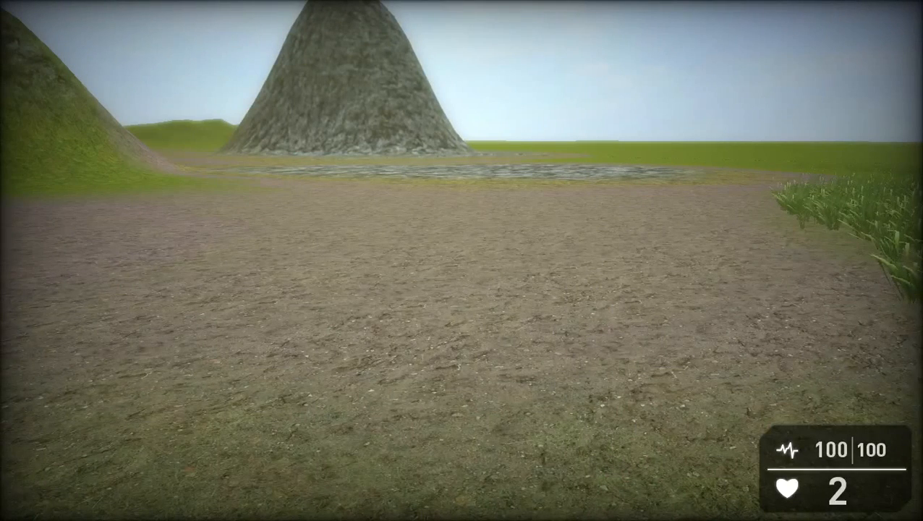
pyautogui.press('F9')
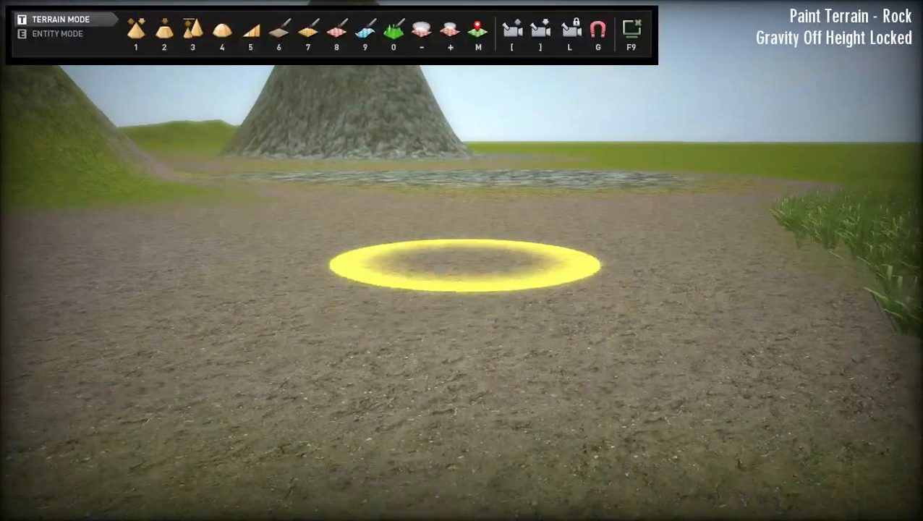
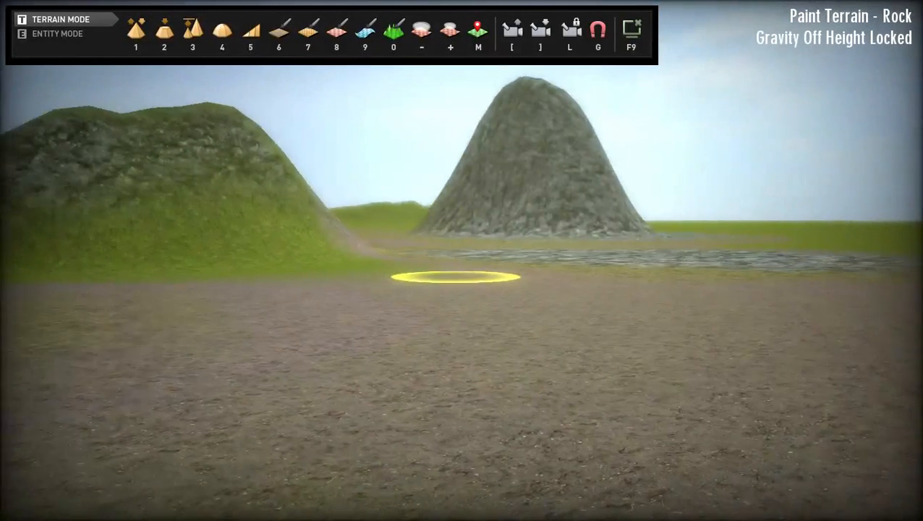
pyautogui.press('1')
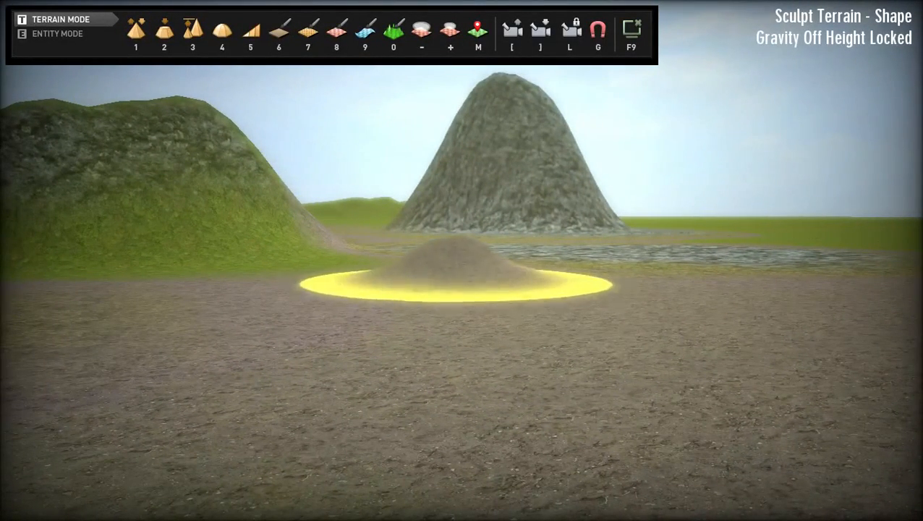
pyautogui.moveTo(461, 260); pyautogui.dragTo(461, 260)
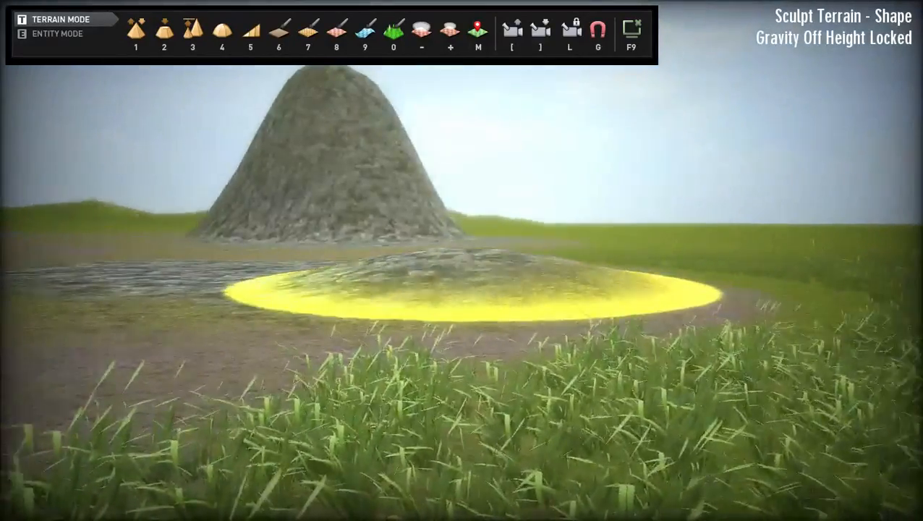
# - In Entity Mode, place a row of six stone cross monuments across the ground beside the rocky hill
pyautogui.press('w')
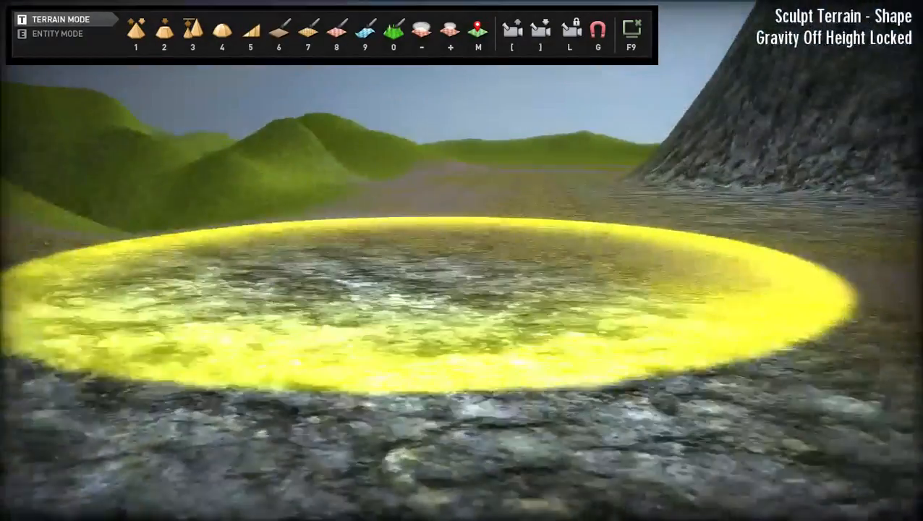
pyautogui.press('e')
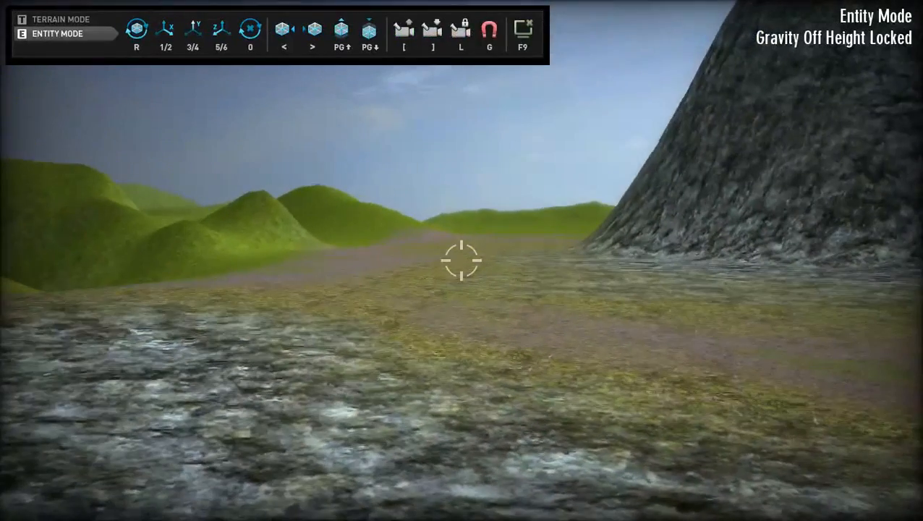
pyautogui.click(462, 260)
pyautogui.press('.')
pyautogui.press('.')
pyautogui.press('.')
pyautogui.press('.')
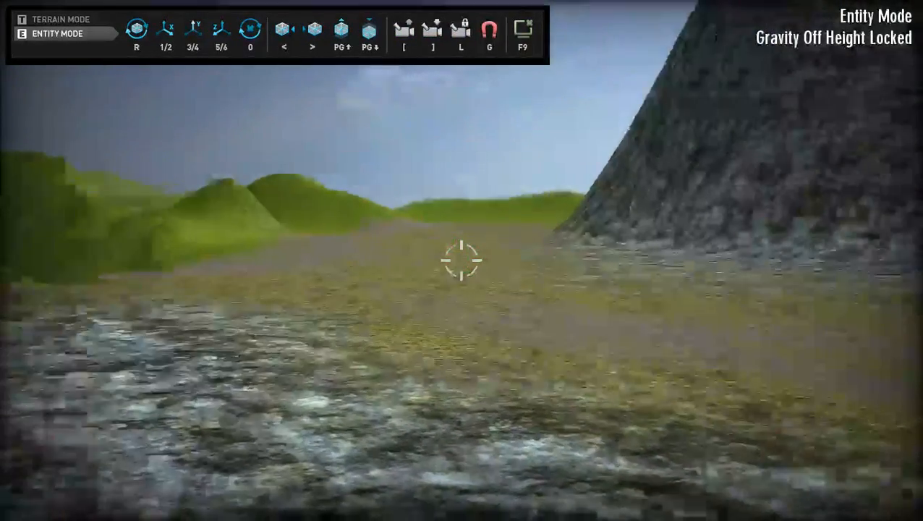
pyautogui.scroll(-3, 461, 260)
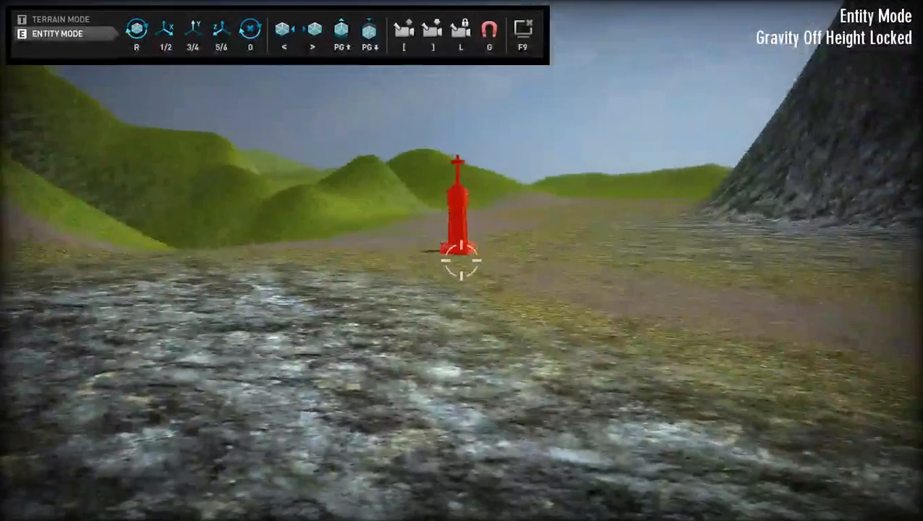
pyautogui.click(462, 260)
pyautogui.click(462, 261)
pyautogui.click(462, 260)
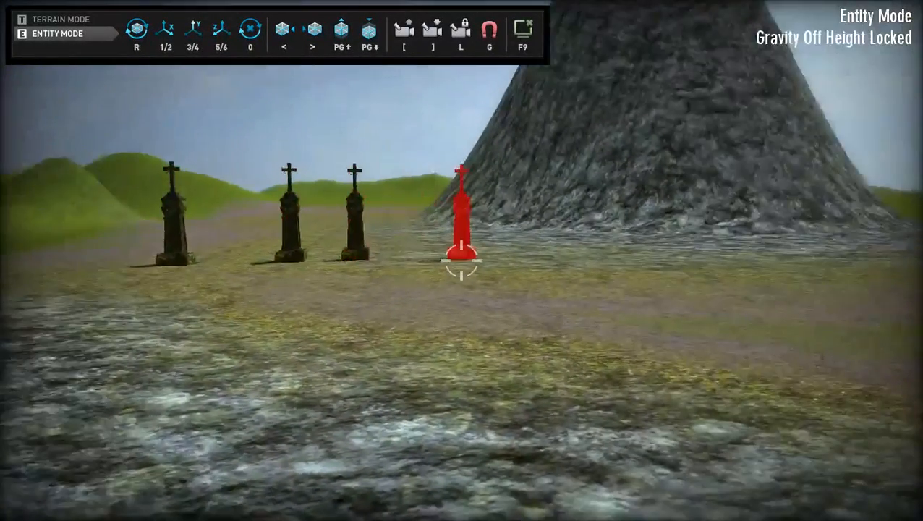
pyautogui.click(462, 260)
pyautogui.click(461, 260)
pyautogui.click(462, 260)
# - Cycle the entity to the soldier character and place two soldiers among the row of cross monuments
pyautogui.press('.')
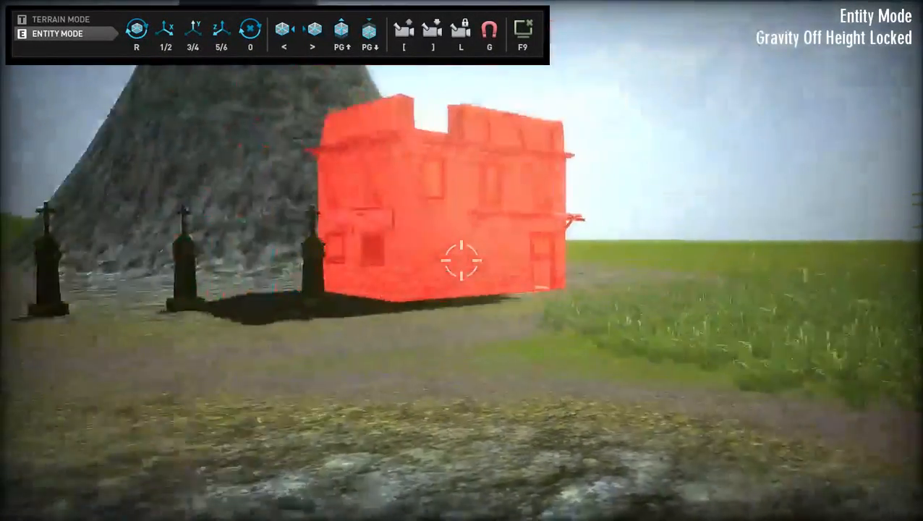
pyautogui.press('.')
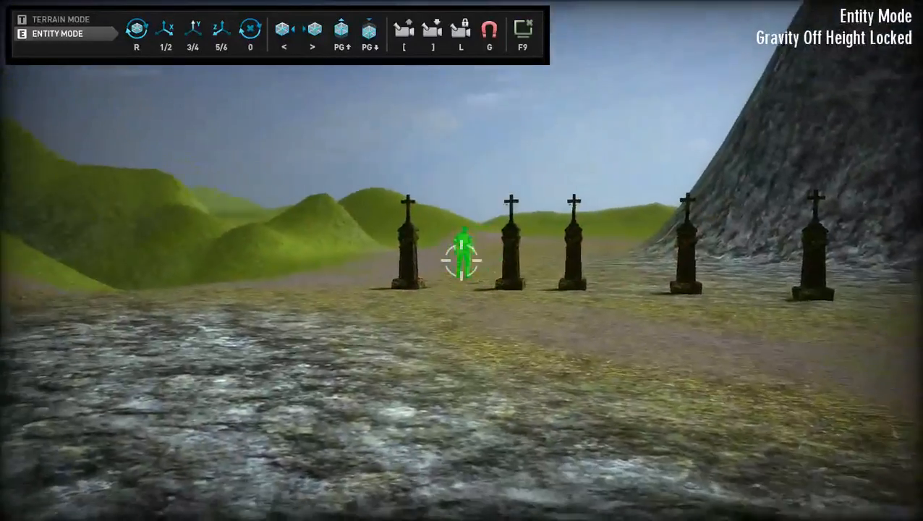
pyautogui.click(461, 260)
pyautogui.click(462, 261)
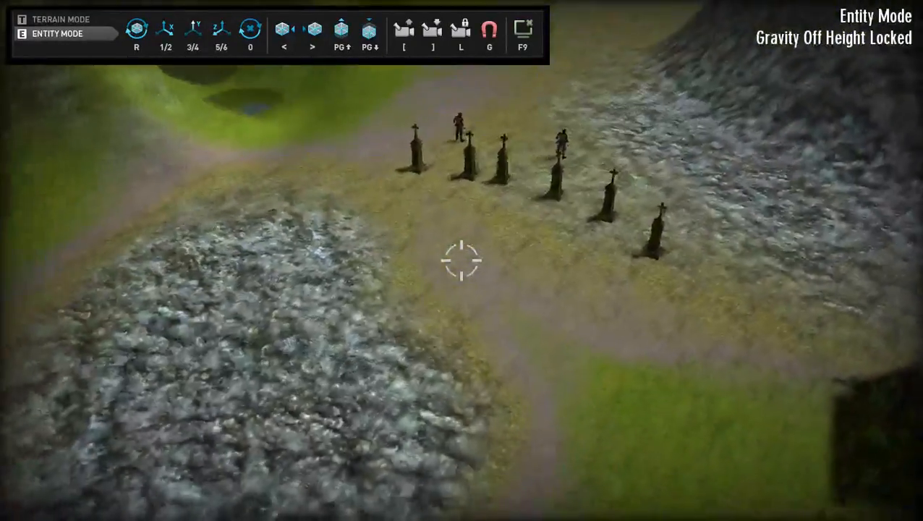
# - Leave live editing and walk past the two large cross monuments, over the stony path, to the foot of the sandy ramp
pyautogui.press('F9')
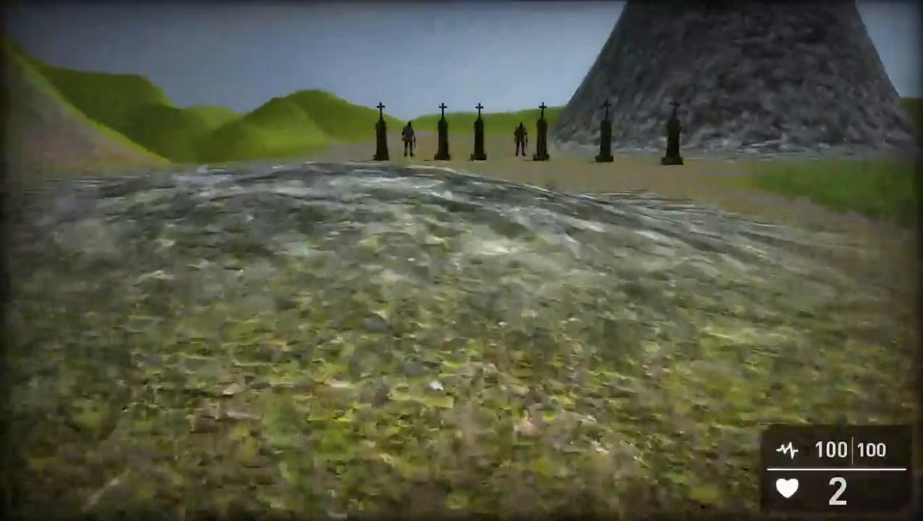
pyautogui.press('w')
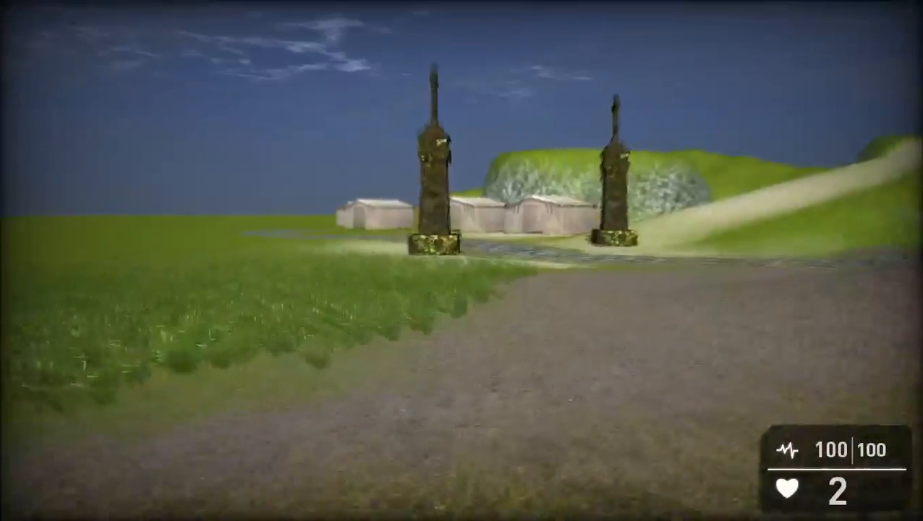
pyautogui.press('w')
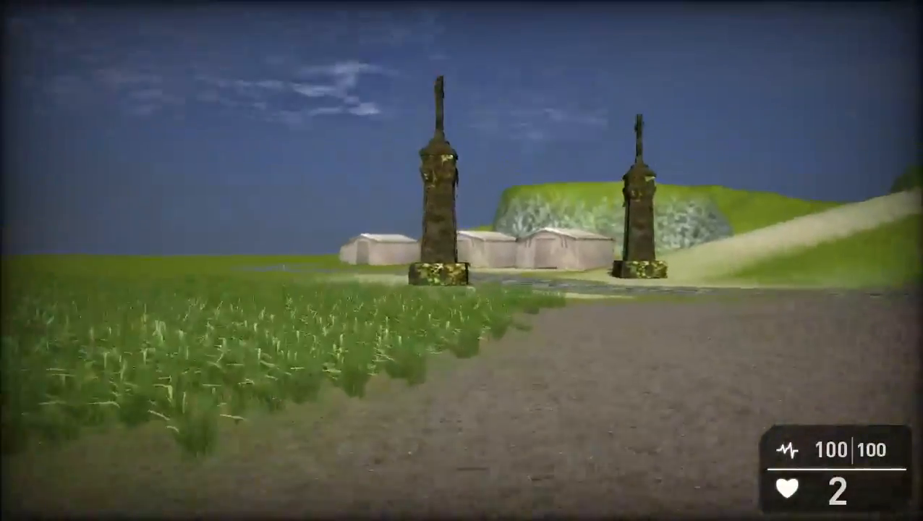
pyautogui.press('w')
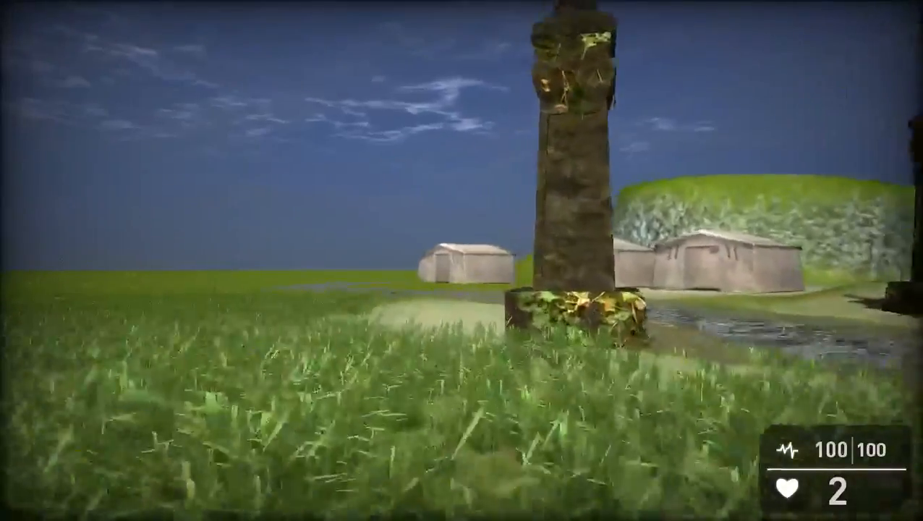
pyautogui.press('w')
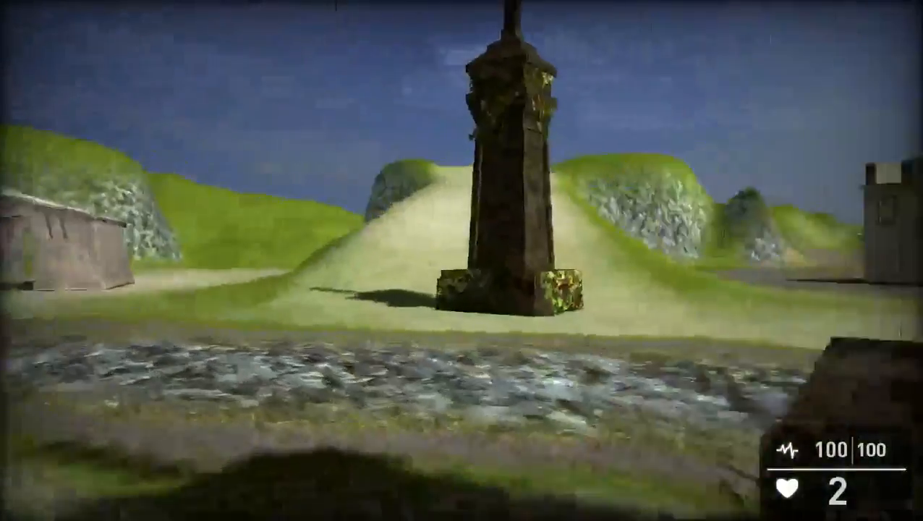
pyautogui.press('w')
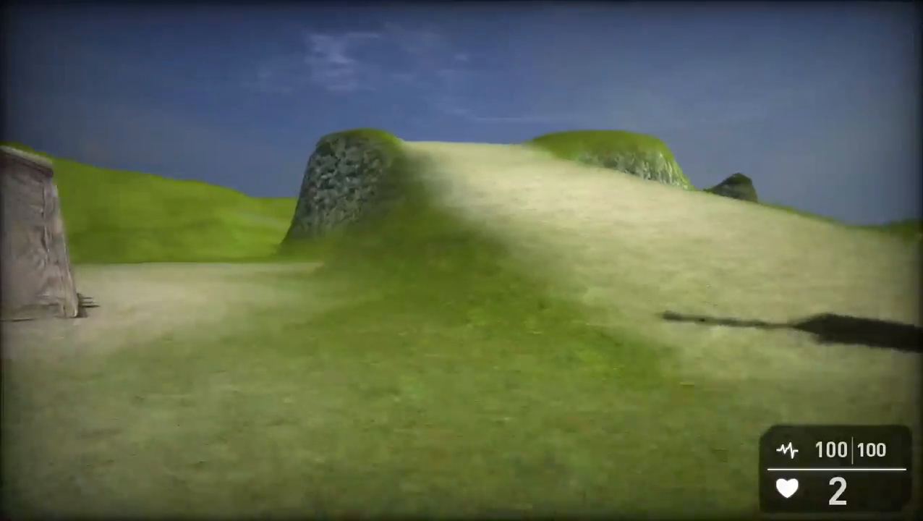
pyautogui.press('w')
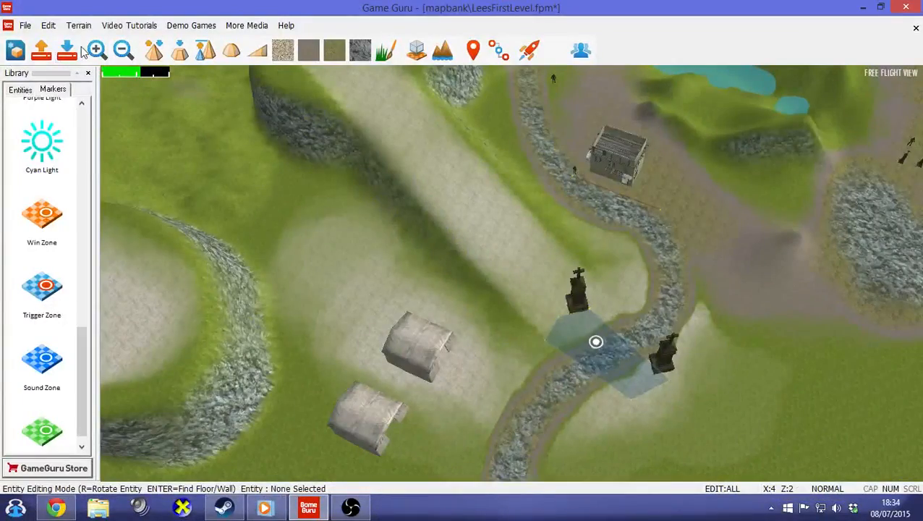
# - Save the level and export it as a standalone game, declining the offer to save first
pyautogui.click(66, 53)
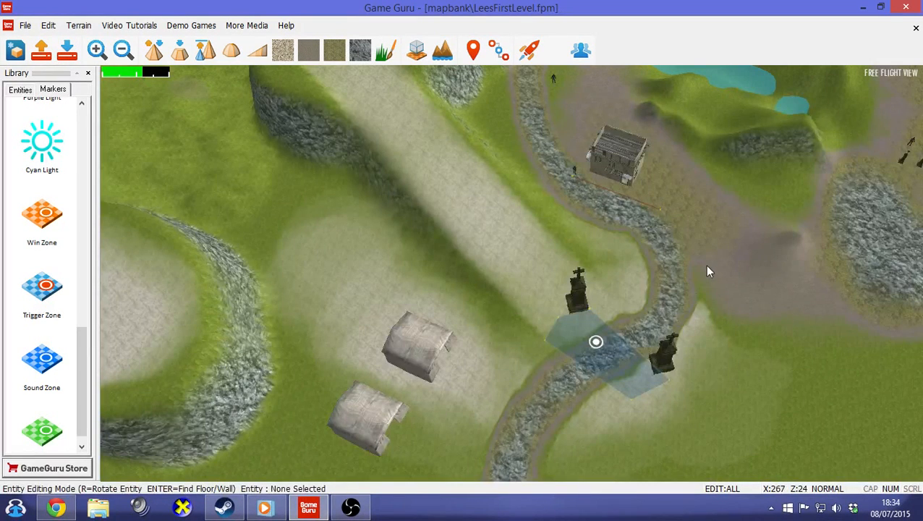
pyautogui.moveTo(707, 271); pyautogui.dragTo(311, 283, button='right')
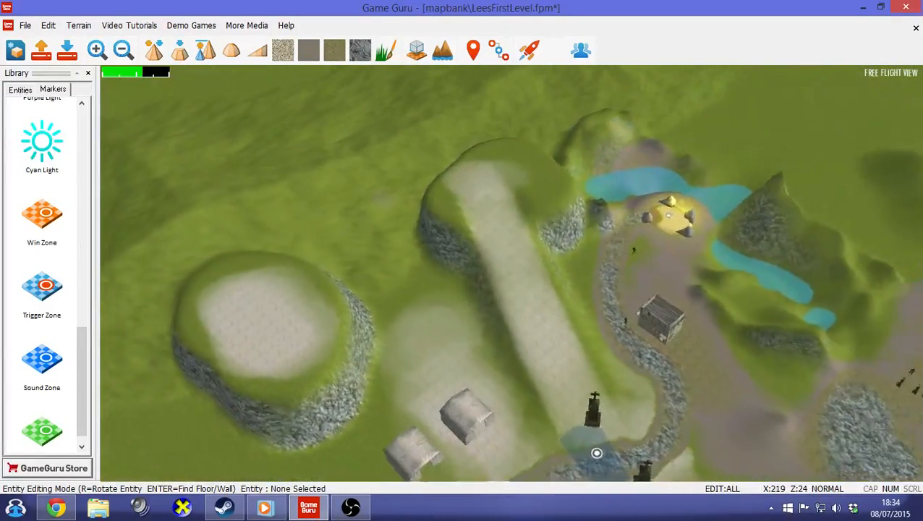
pyautogui.moveTo(648, 326); pyautogui.dragTo(676, 327, button='right')
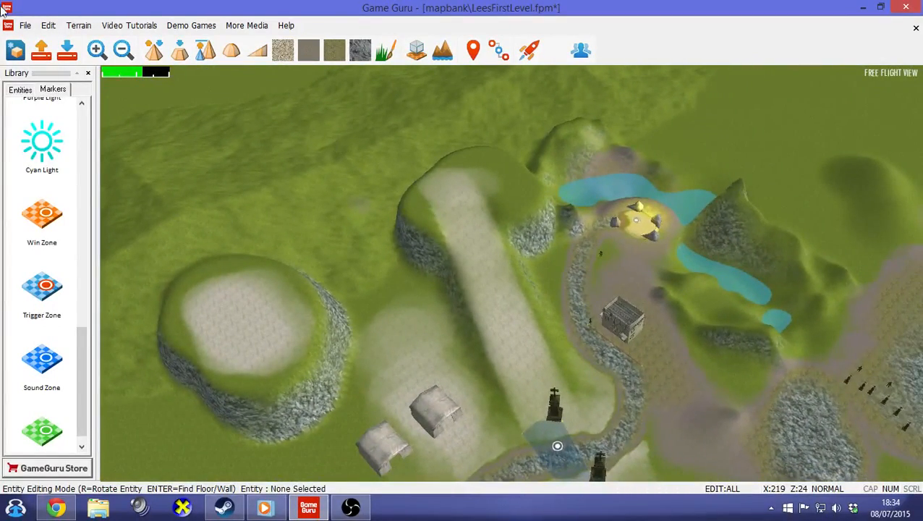
pyautogui.click(24, 26)
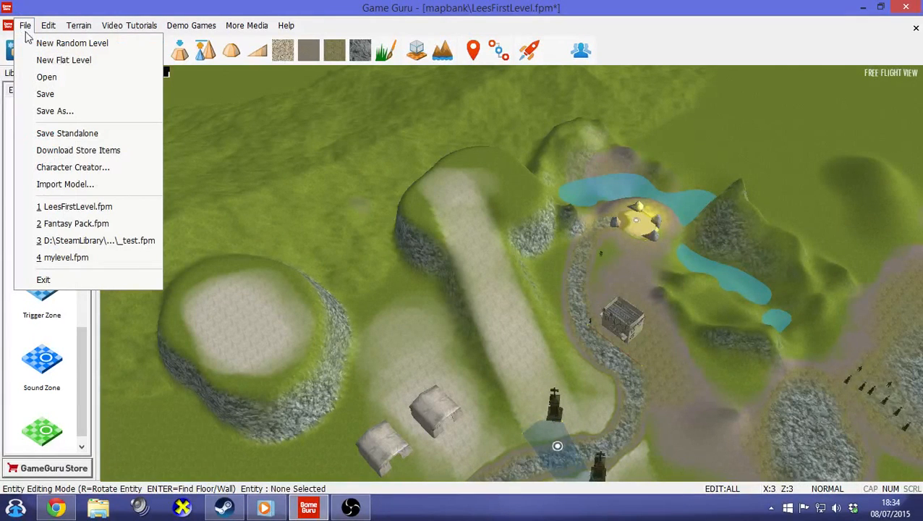
pyautogui.click(81, 135)
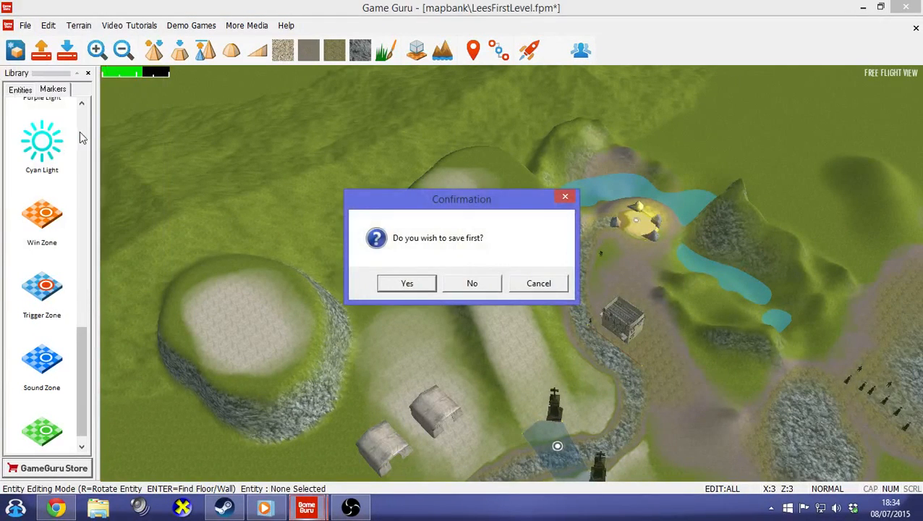
pyautogui.click(475, 283)
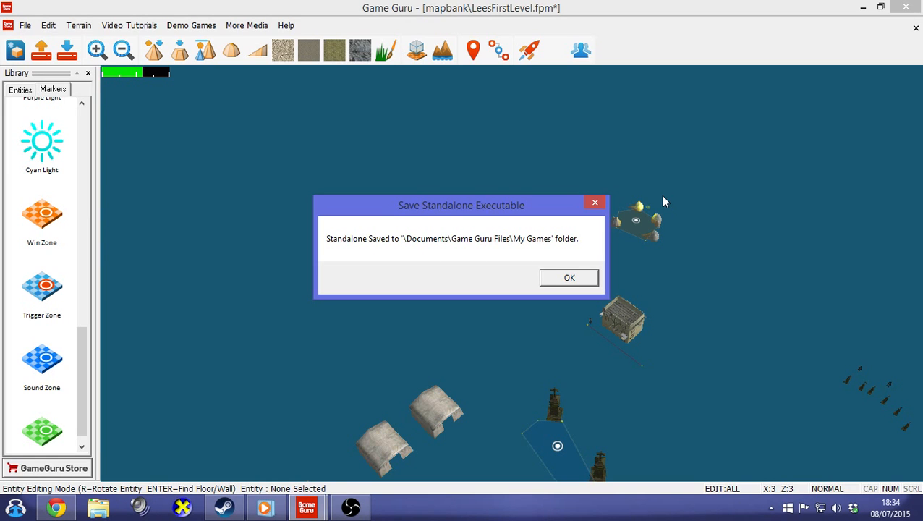
pyautogui.click(569, 278)
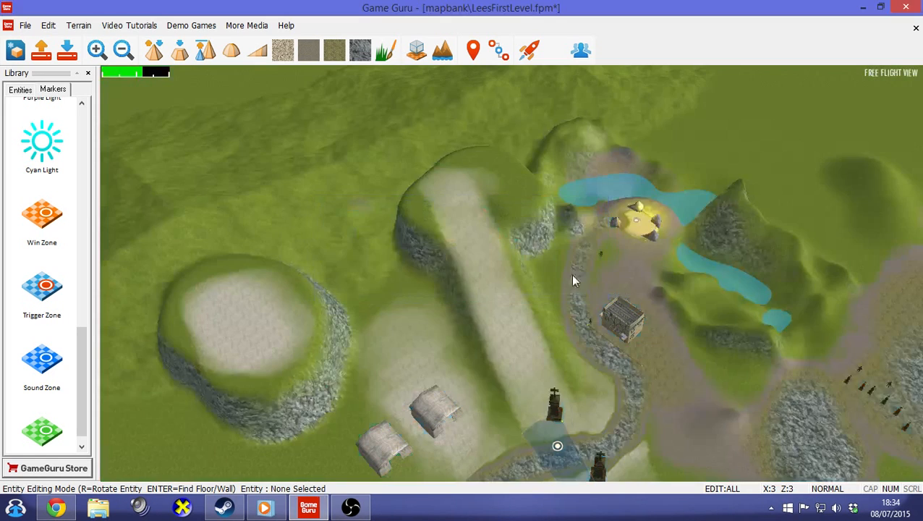
# - Start a test game of the level from the editor
pyautogui.moveTo(533, 319); pyautogui.dragTo(564, 335, button='right')
pyautogui.press('s')
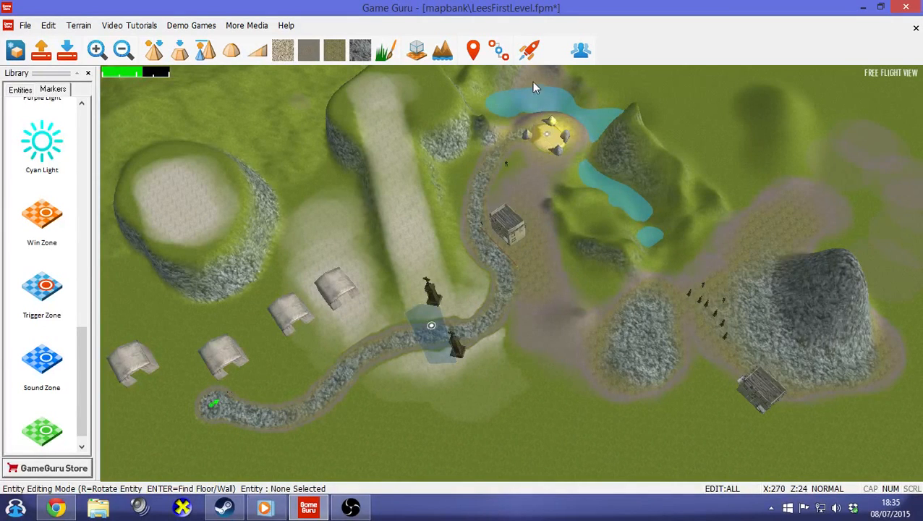
pyautogui.click(528, 49)
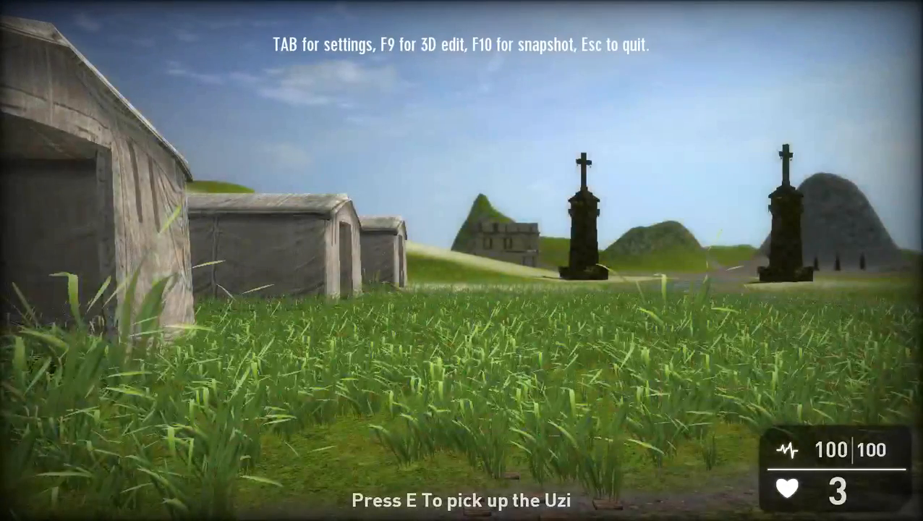
# - Set the Bloom post effect to 100 and walk beside the tents to view it in the game
pyautogui.press('Tab')
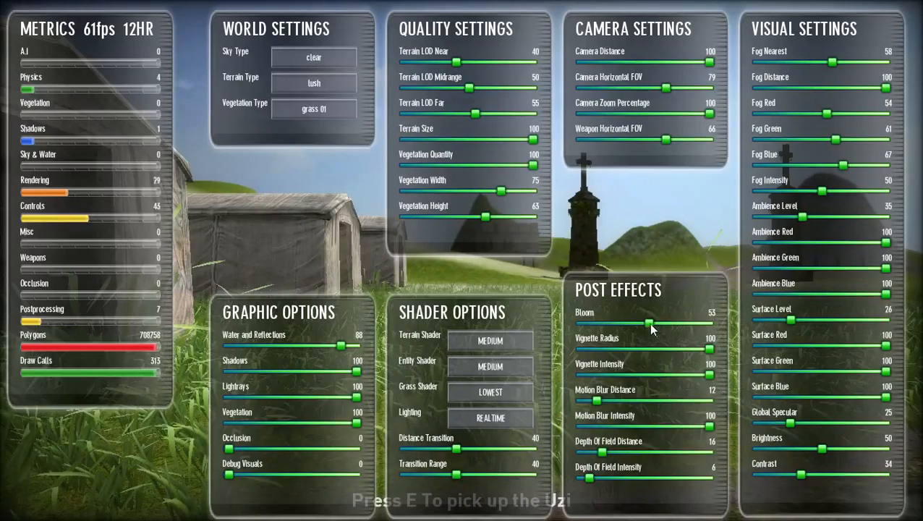
pyautogui.moveTo(649, 324); pyautogui.dragTo(720, 333)
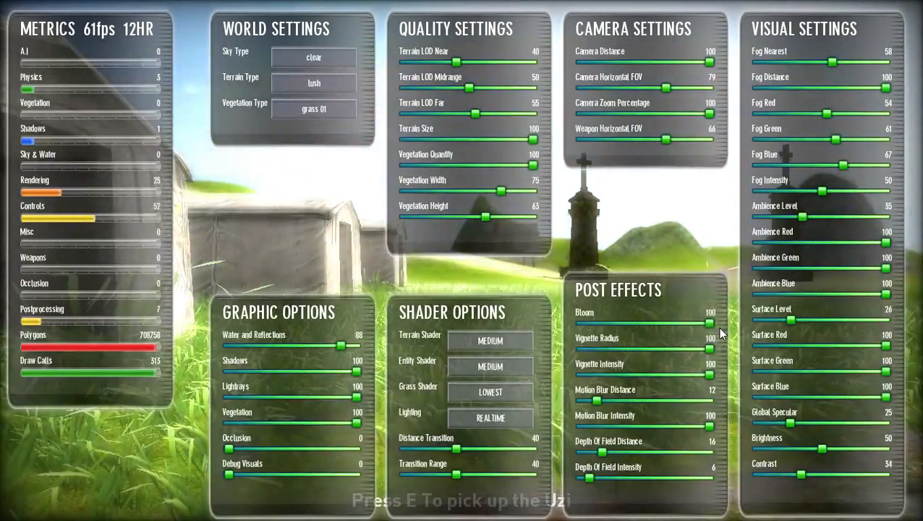
pyautogui.press('Tab')
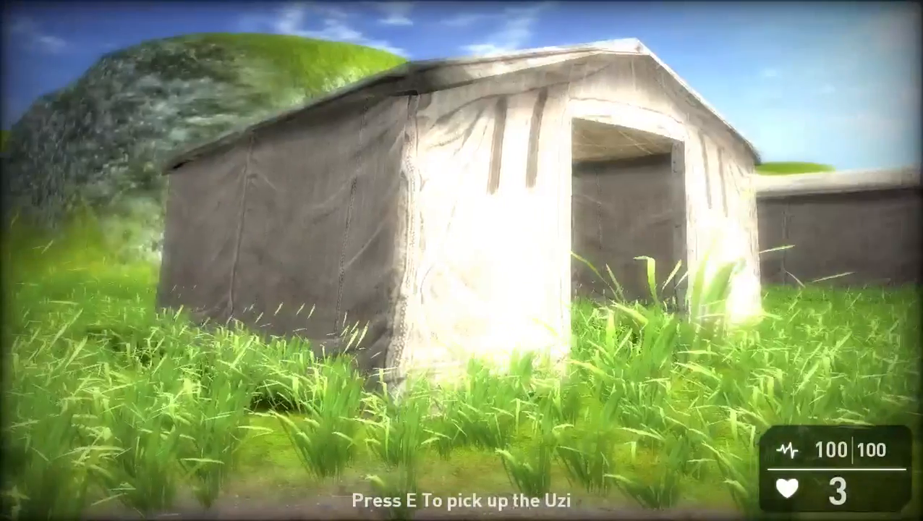
pyautogui.press('d')
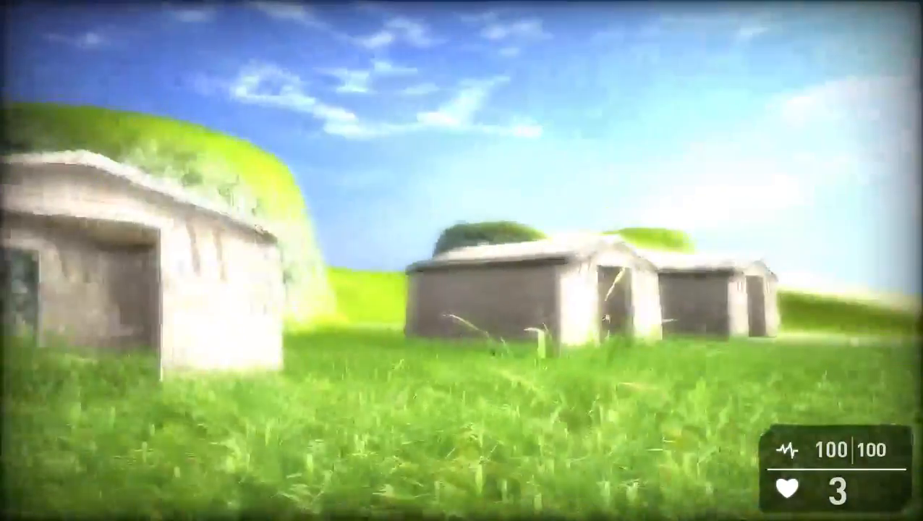
pyautogui.press('w')
# - Set the Bloom post effect to 0 and look around the tents and cross monuments in the game
pyautogui.press('Tab')
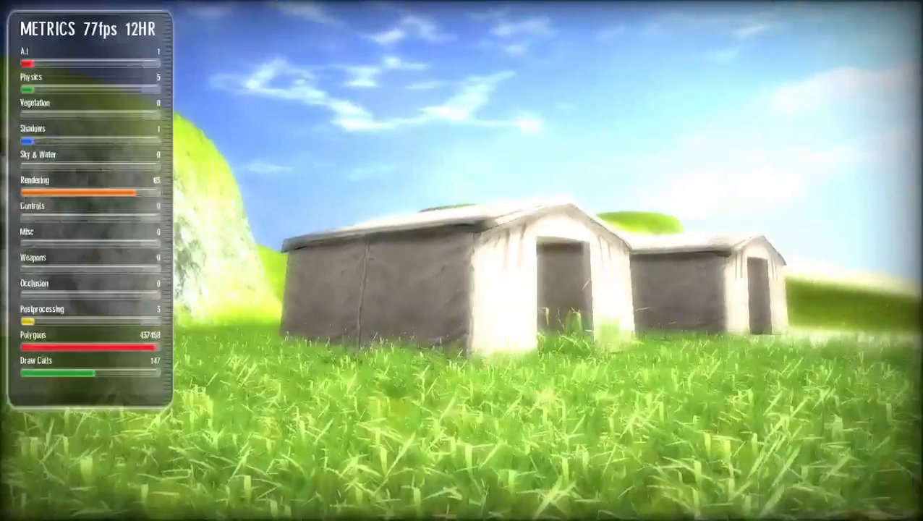
pyautogui.press('Tab')
pyautogui.moveTo(708, 322); pyautogui.dragTo(562, 315)
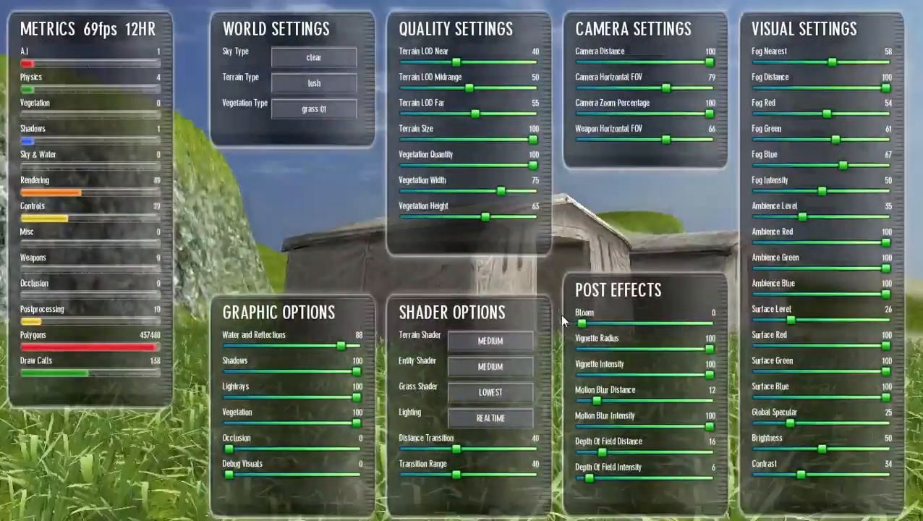
pyautogui.press('Tab')
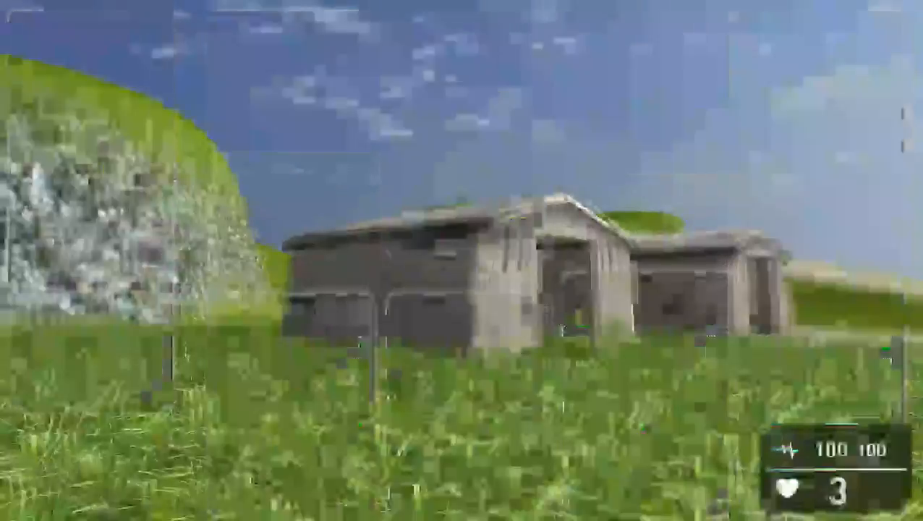
pyautogui.press('a')
pyautogui.press('w')
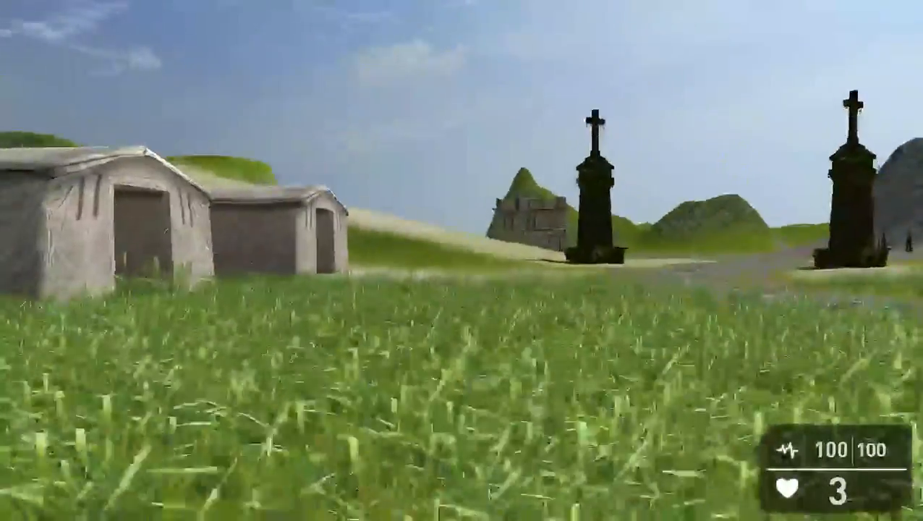
pyautogui.press('a')
# - Set the Bloom post effect to 24 in the in-game settings
pyautogui.press('Tab')
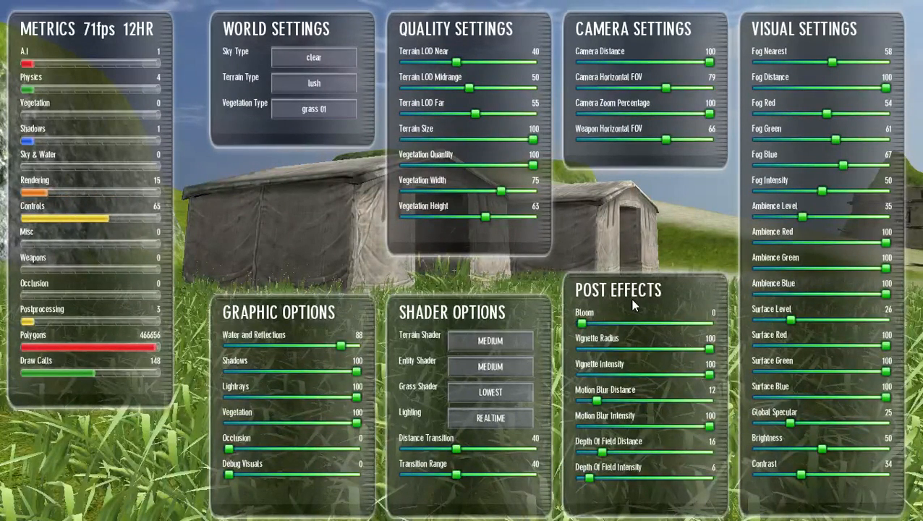
pyautogui.moveTo(582, 323); pyautogui.dragTo(623, 329)
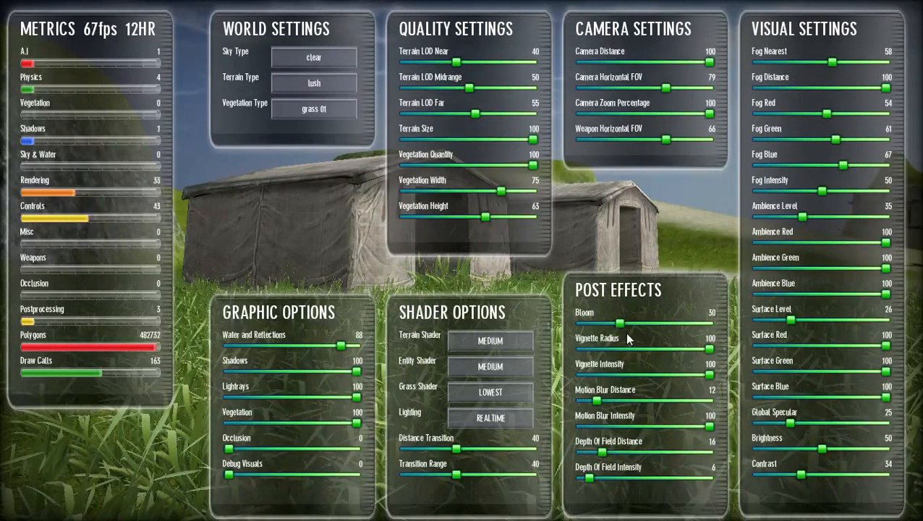
pyautogui.moveTo(619, 322); pyautogui.dragTo(612, 323)
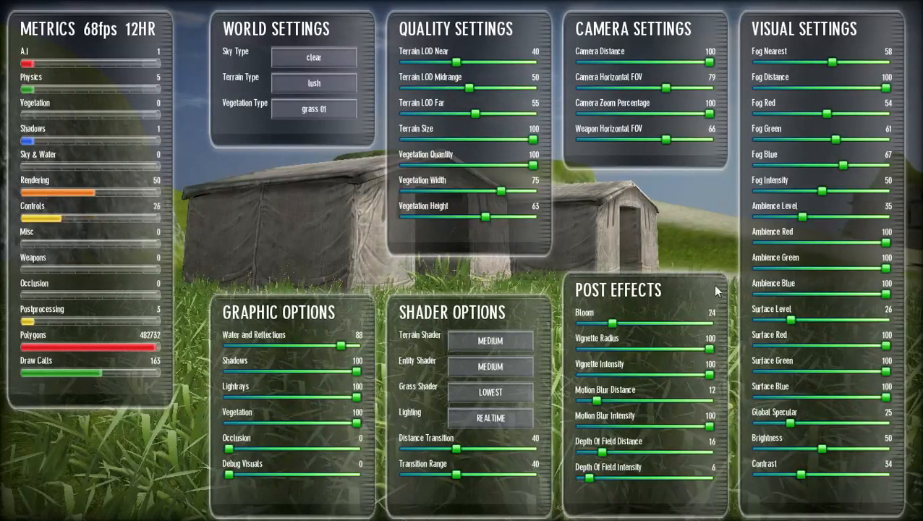
# - Set Vignette Radius to 57 and Vignette Intensity to 62, and return to the game view
pyautogui.moveTo(710, 349); pyautogui.dragTo(740, 354)
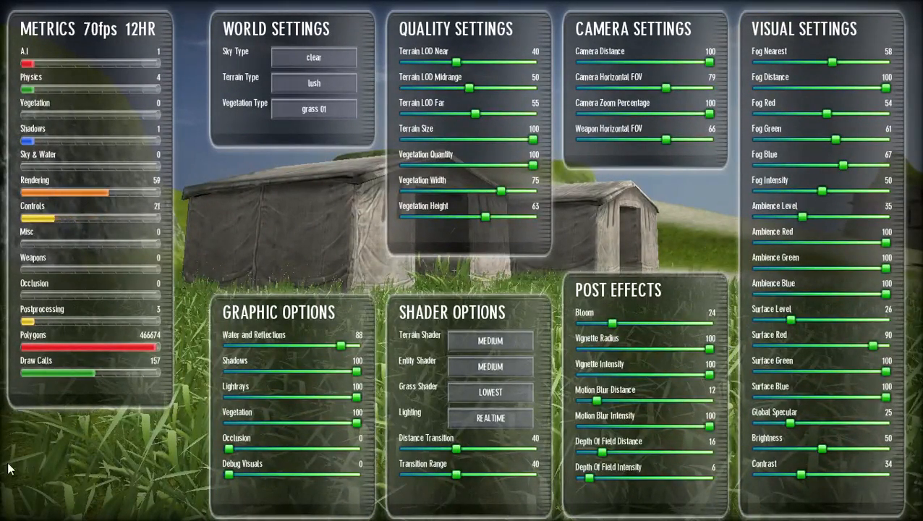
pyautogui.moveTo(709, 374)
pyautogui.mouseDown()
pyautogui.moveTo(583, 374)
pyautogui.moveTo(661, 357)
pyautogui.moveTo(716, 371)
pyautogui.mouseUp()
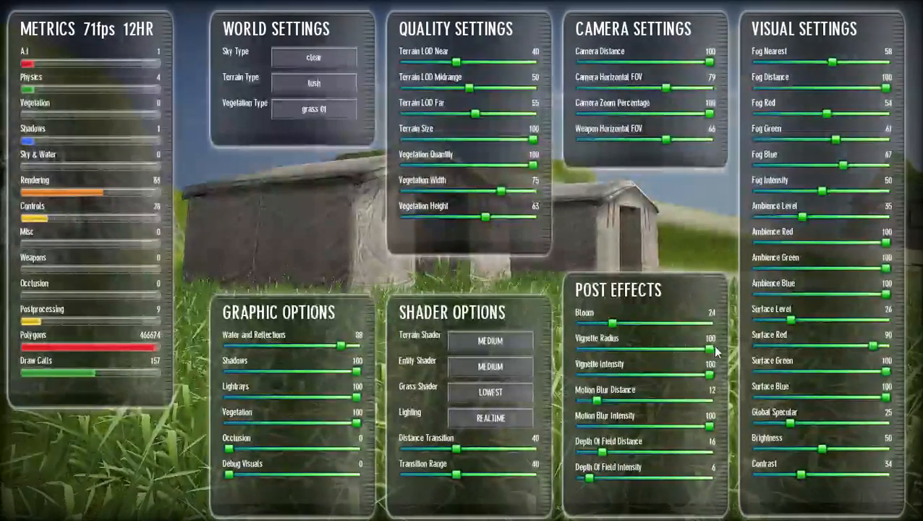
pyautogui.moveTo(715, 350); pyautogui.dragTo(661, 350)
pyautogui.moveTo(709, 375); pyautogui.dragTo(660, 375)
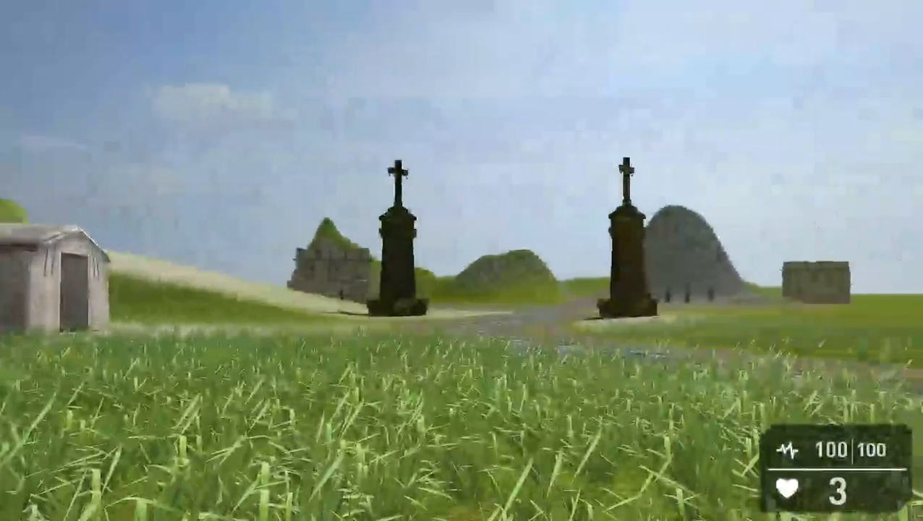
pyautogui.press('Tab')
# - Set Depth Of Field Intensity to 100 and Depth Of Field Distance to 0, checking the blur in the game view
pyautogui.press('Tab')
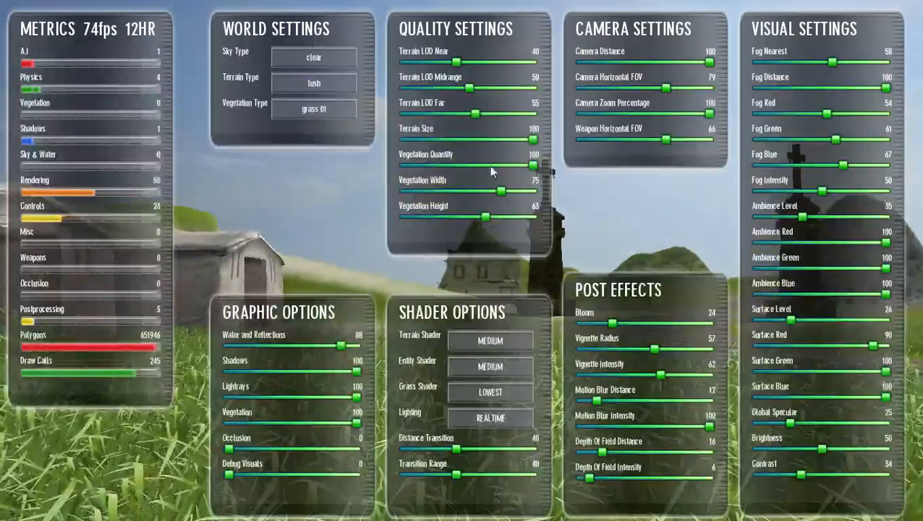
pyautogui.moveTo(587, 478); pyautogui.dragTo(742, 482)
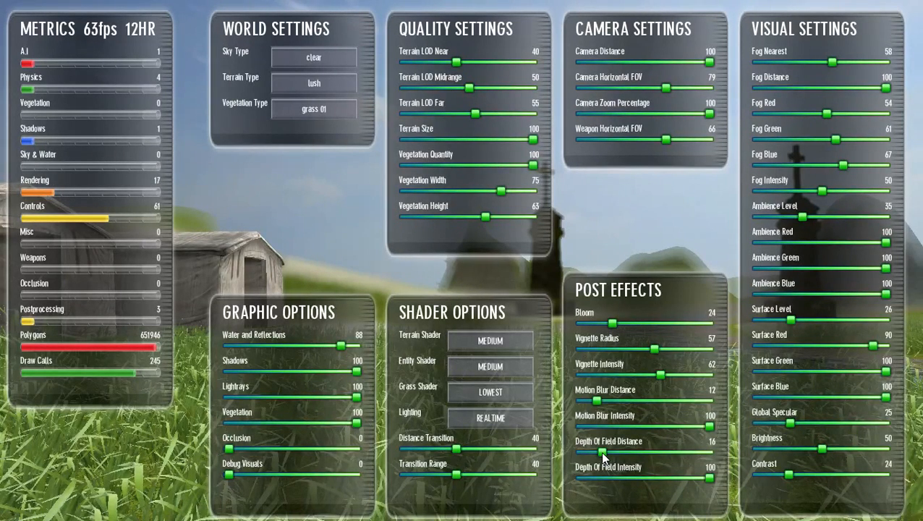
pyautogui.moveTo(602, 451); pyautogui.dragTo(575, 449)
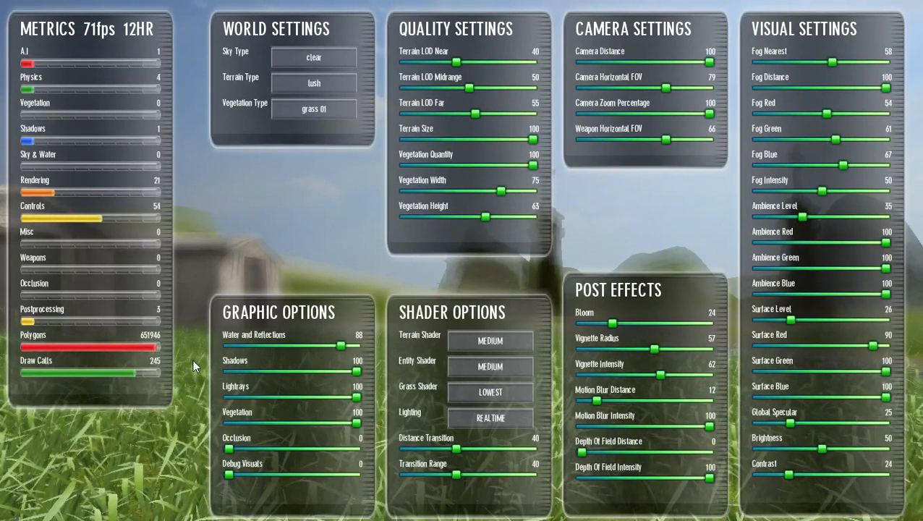
pyautogui.press('Tab')
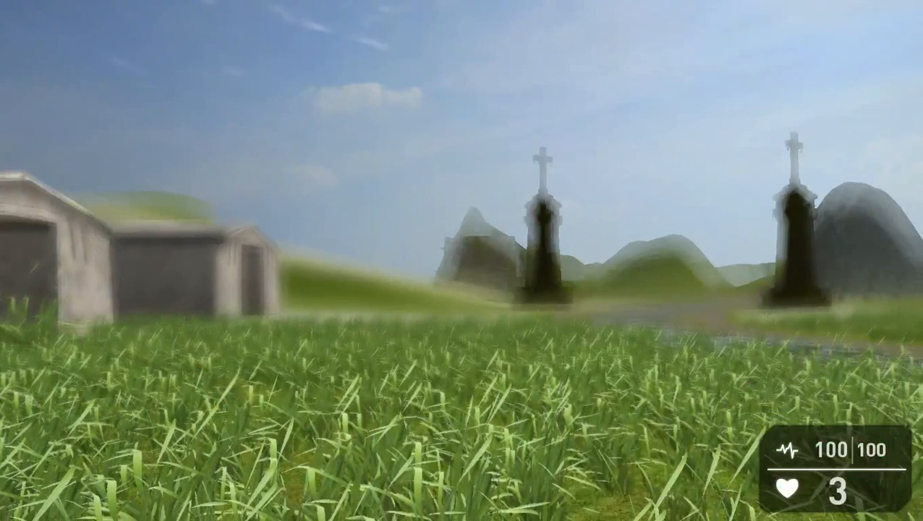
pyautogui.press('Tab')
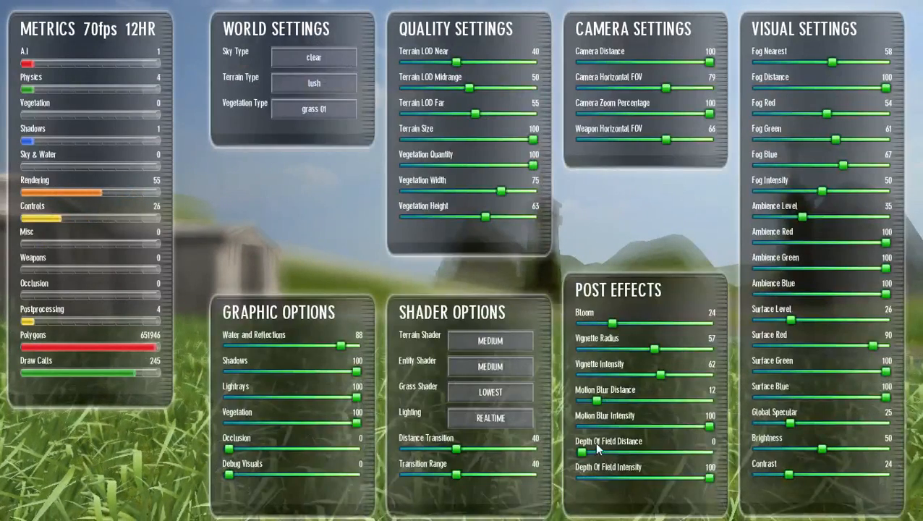
# - Set Depth Of Field Distance to 48, checking how the distant scenery blurs in the game view
pyautogui.moveTo(582, 452); pyautogui.dragTo(629, 452)
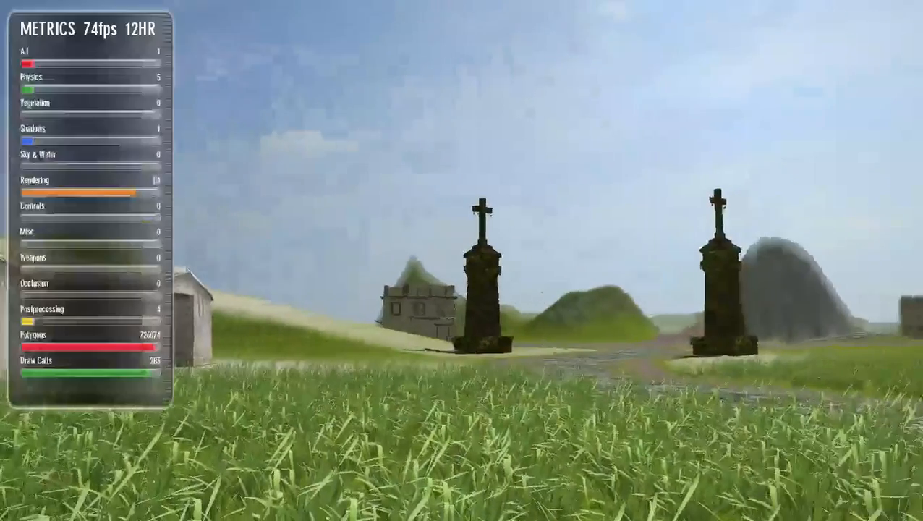
pyautogui.press('Tab')
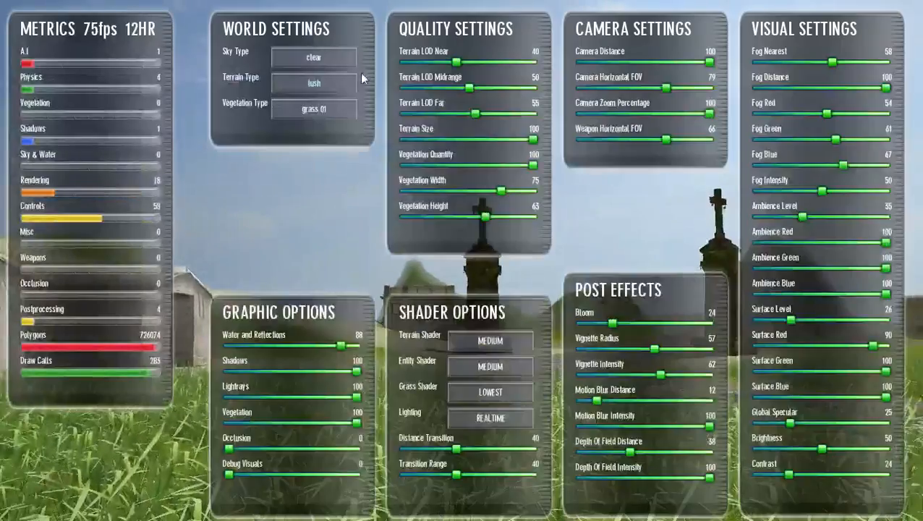
pyautogui.moveTo(632, 452); pyautogui.dragTo(641, 452)
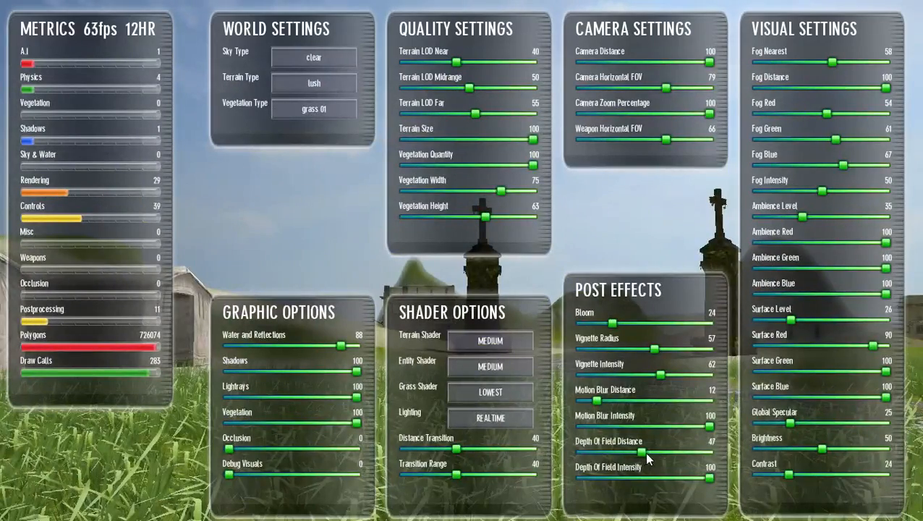
pyautogui.press('Tab')
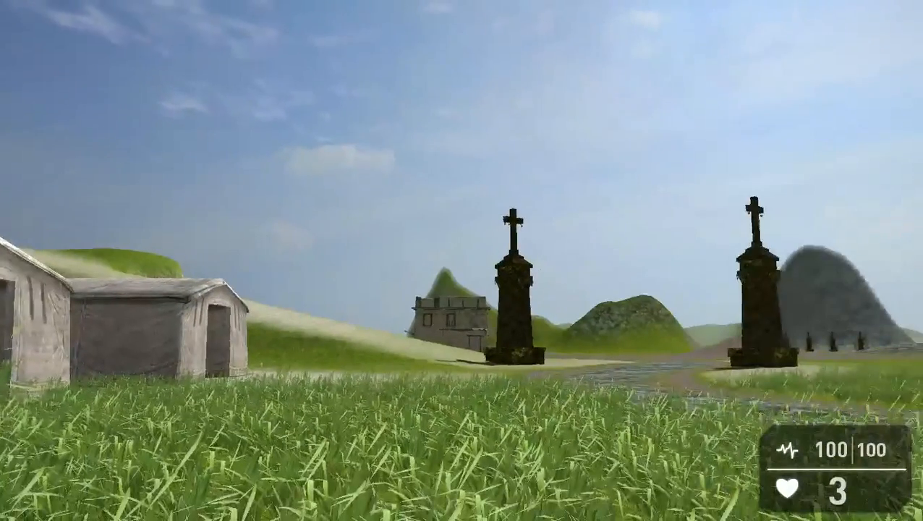
# - Set Motion Blur Distance to 0 and look around the field and cross monuments in the game
pyautogui.press('Tab')
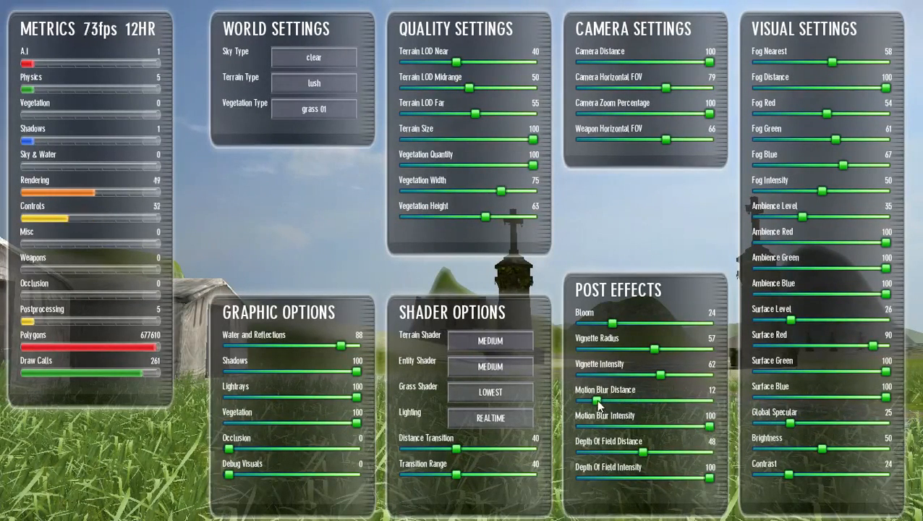
pyautogui.moveTo(598, 402); pyautogui.dragTo(580, 403)
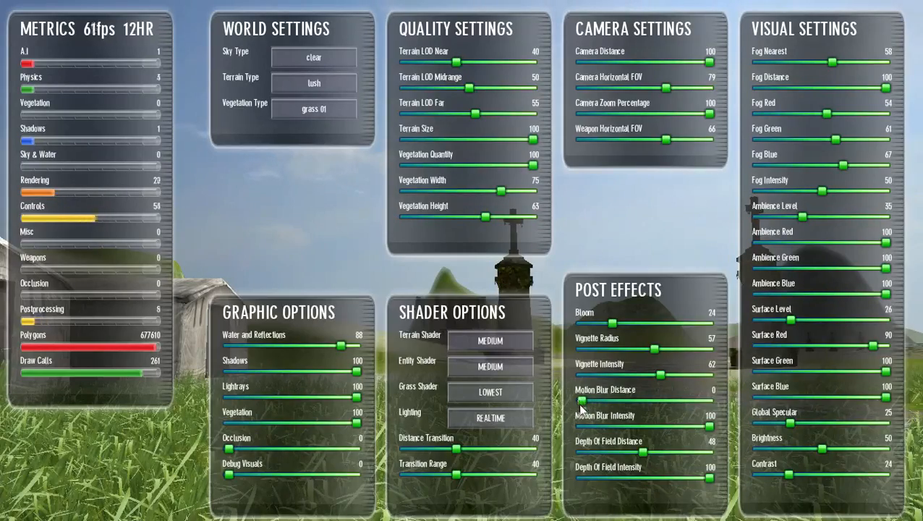
pyautogui.press('Escape')
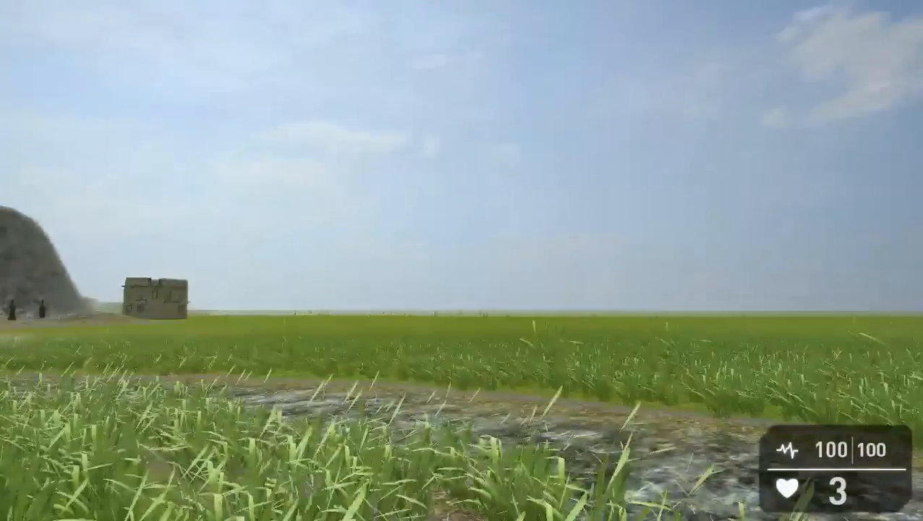
pyautogui.press('F1')
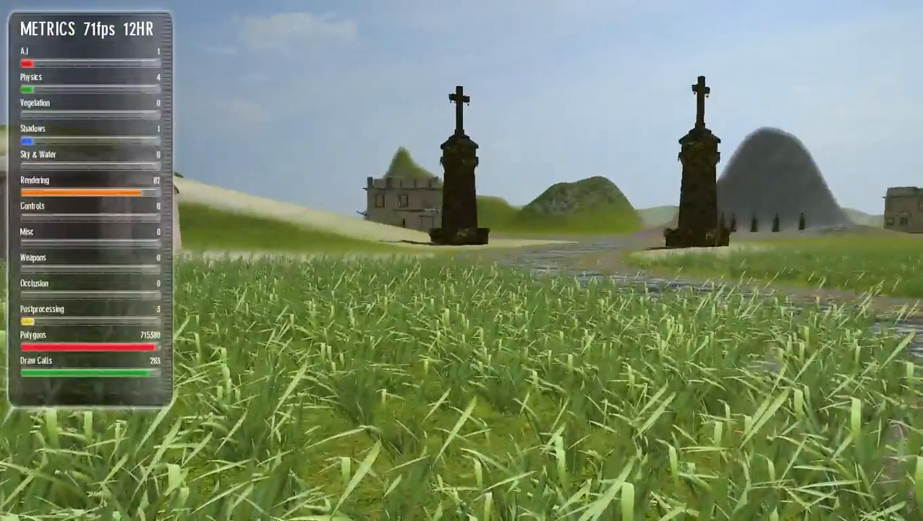
pyautogui.press('F2')
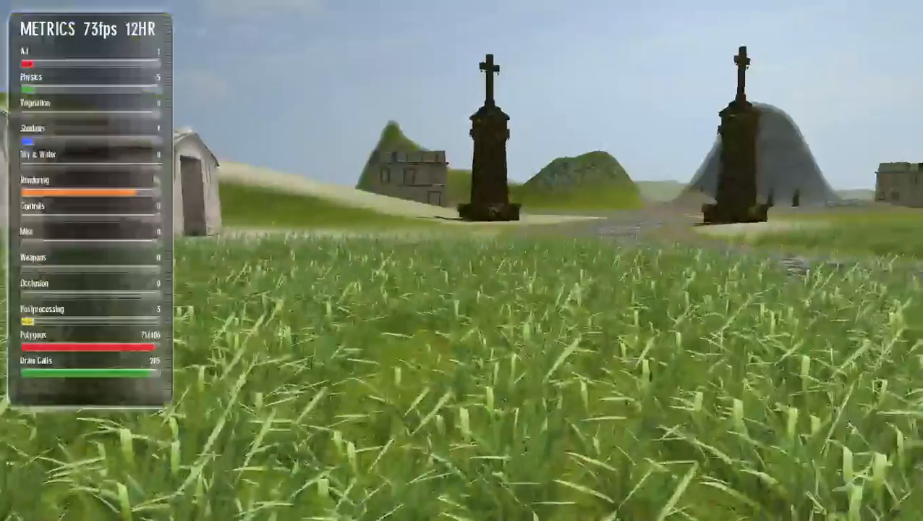
pyautogui.press('F2')
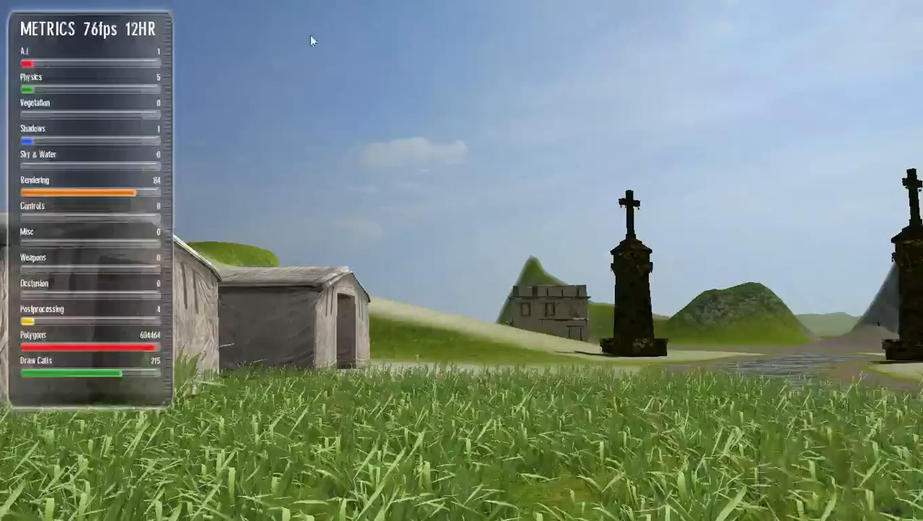
# - Set Motion Blur Intensity to 68 and Motion Blur Distance to 12, checking the blur while turning in the game view
pyautogui.press('F2')
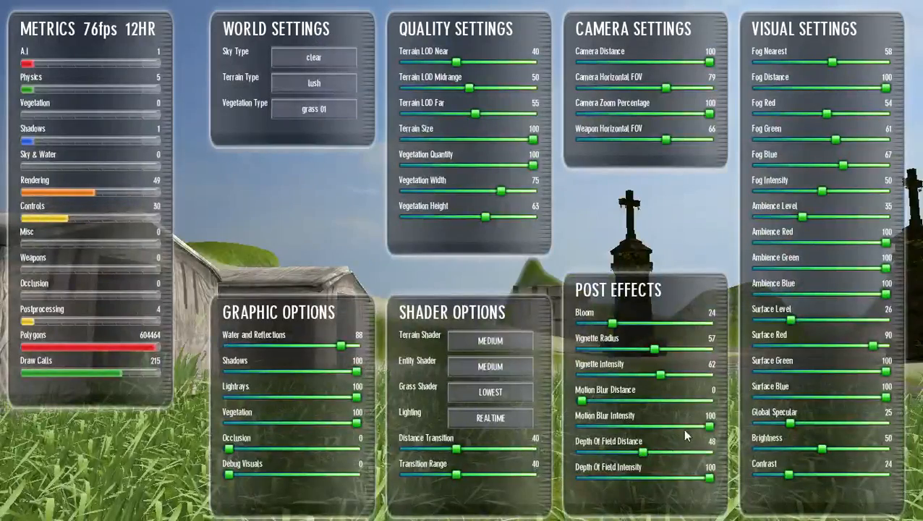
pyautogui.moveTo(678, 427); pyautogui.dragTo(667, 427)
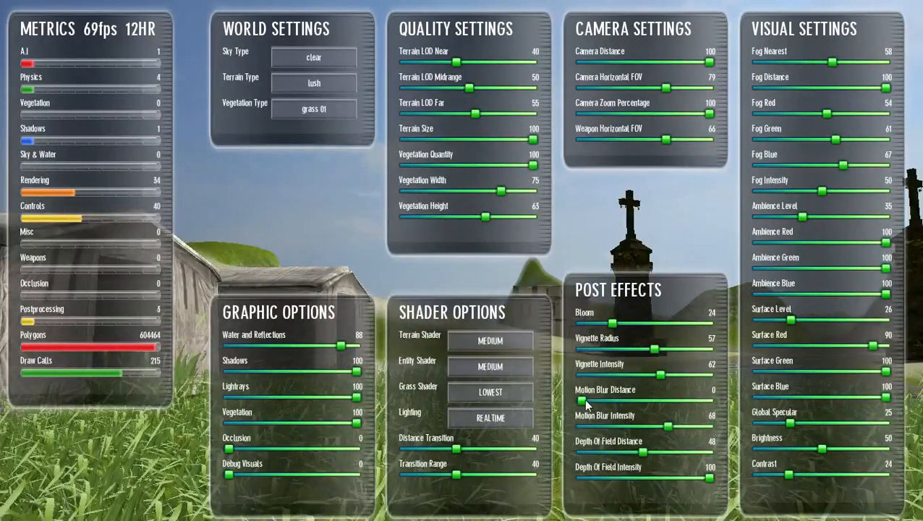
pyautogui.moveTo(583, 400); pyautogui.dragTo(594, 400)
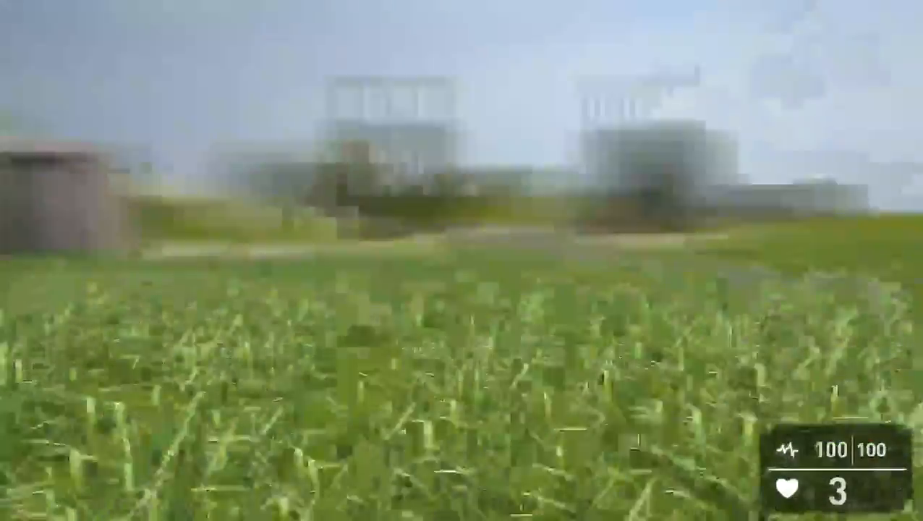
pyautogui.press('Tab')
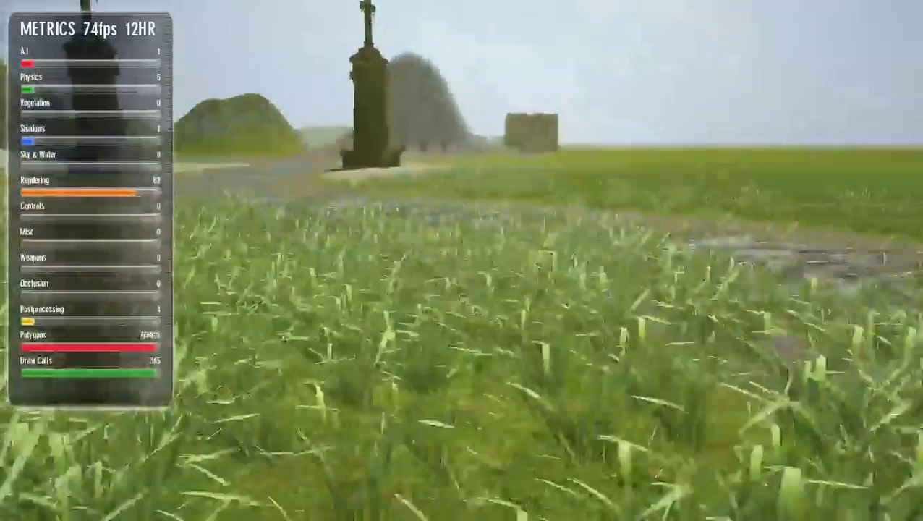
pyautogui.press('Tab')
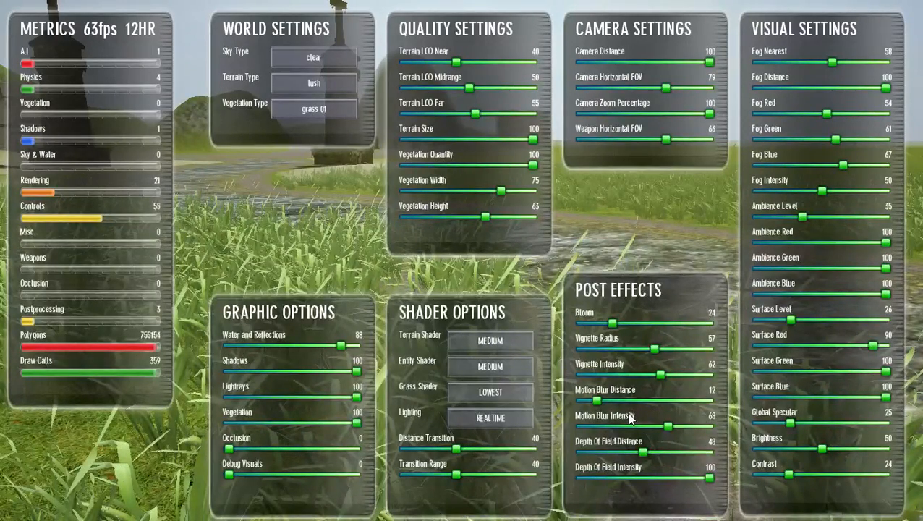
pyautogui.press('Tab')
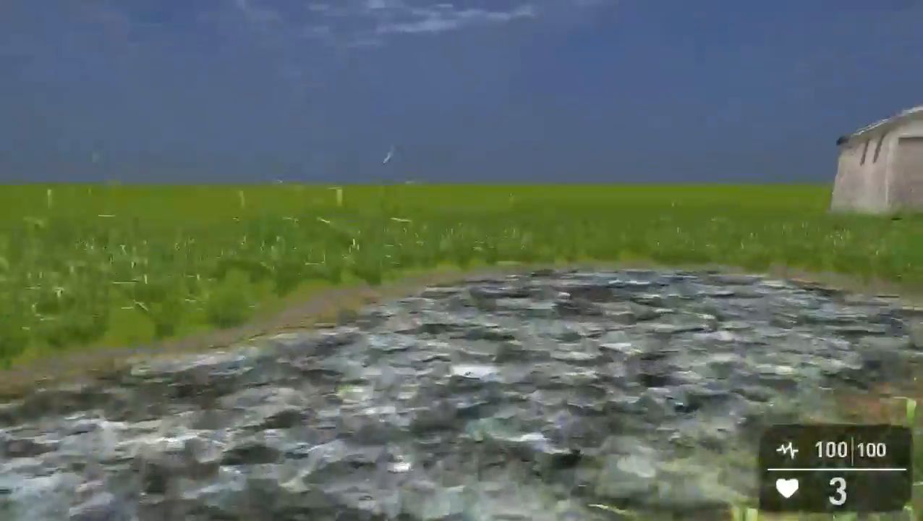
# - Pick up the gun and ammo and walk along the stone path to check the motion blur with the weapon in view
pyautogui.press('w')
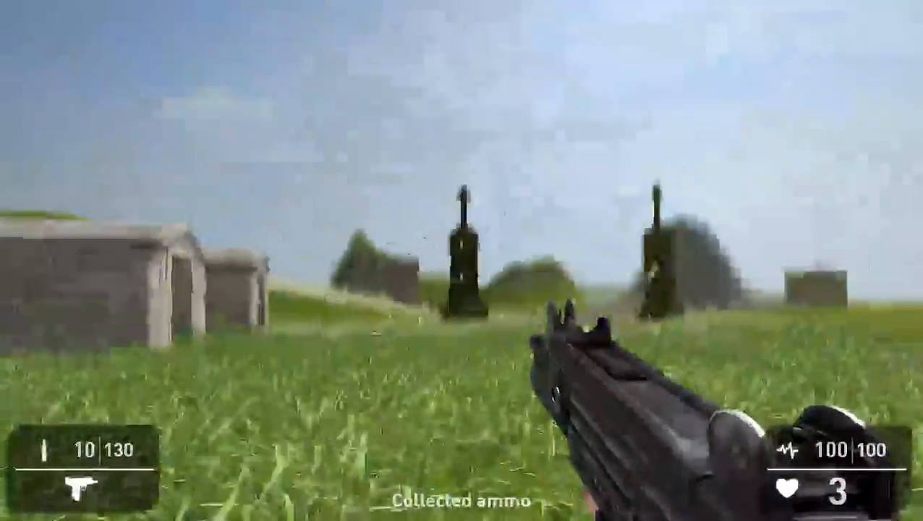
pyautogui.press('s')
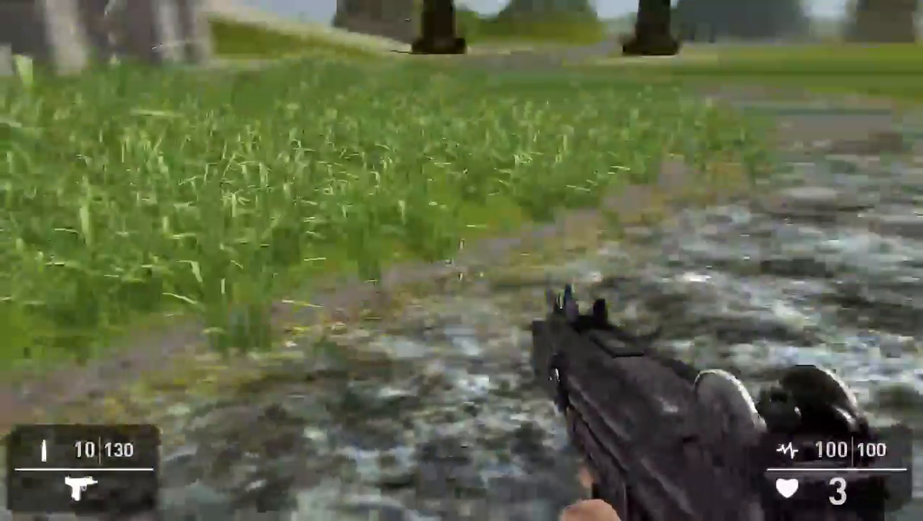
pyautogui.press('w')
pyautogui.press('w')
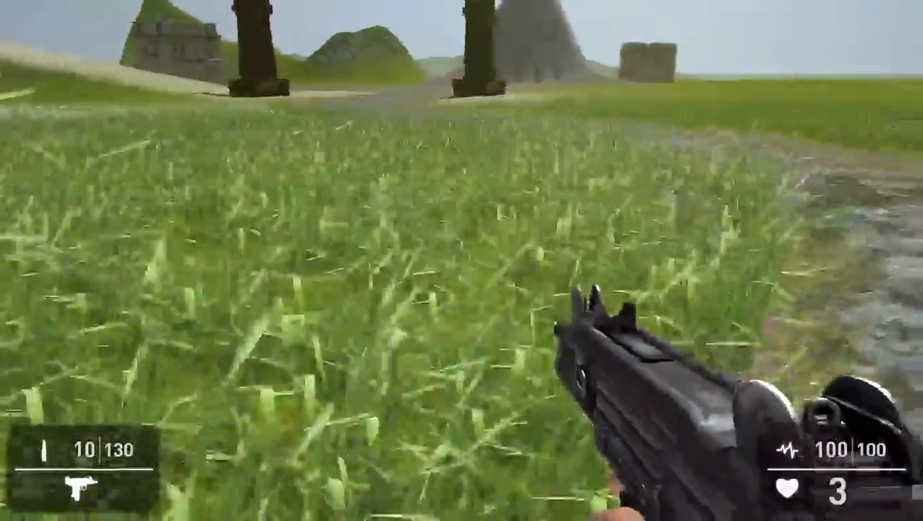
pyautogui.press('d')
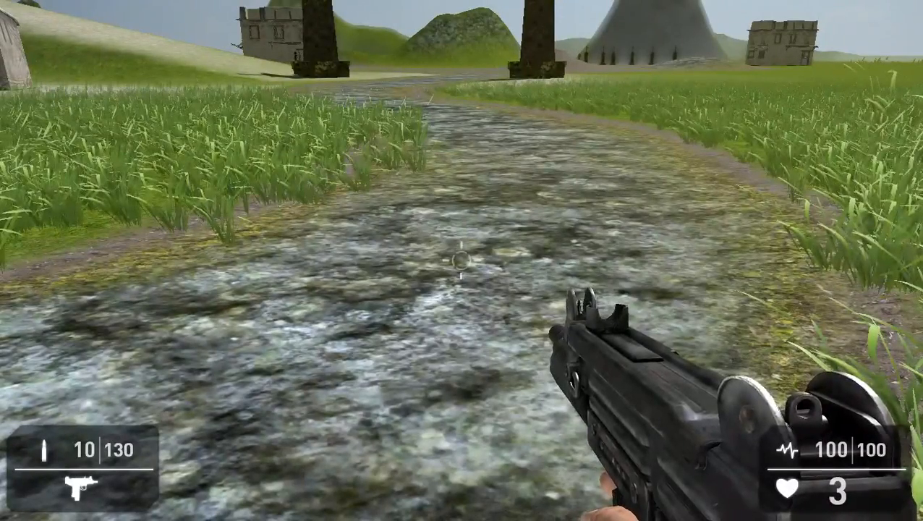
# - Review the in-game settings, look around the tents and monuments once more, and exit the test game to the level editor
pyautogui.press('F1')
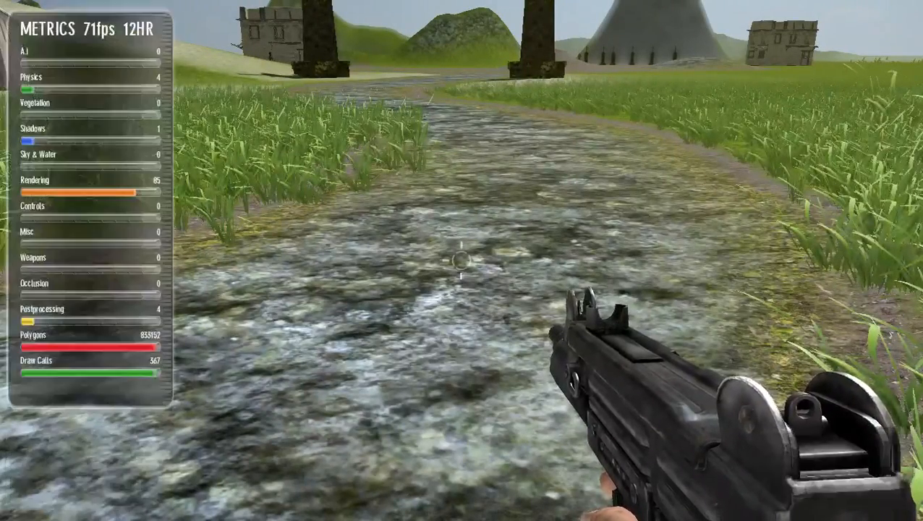
pyautogui.press('F2')
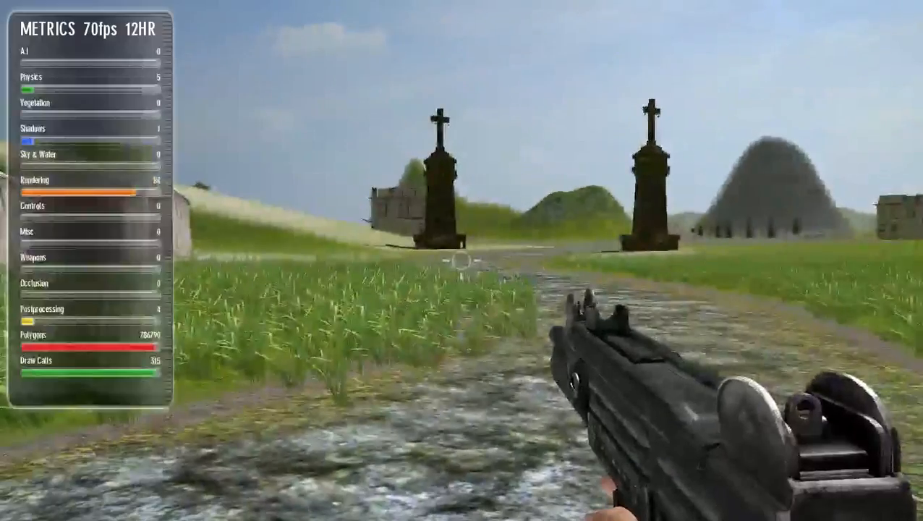
pyautogui.press('F2')
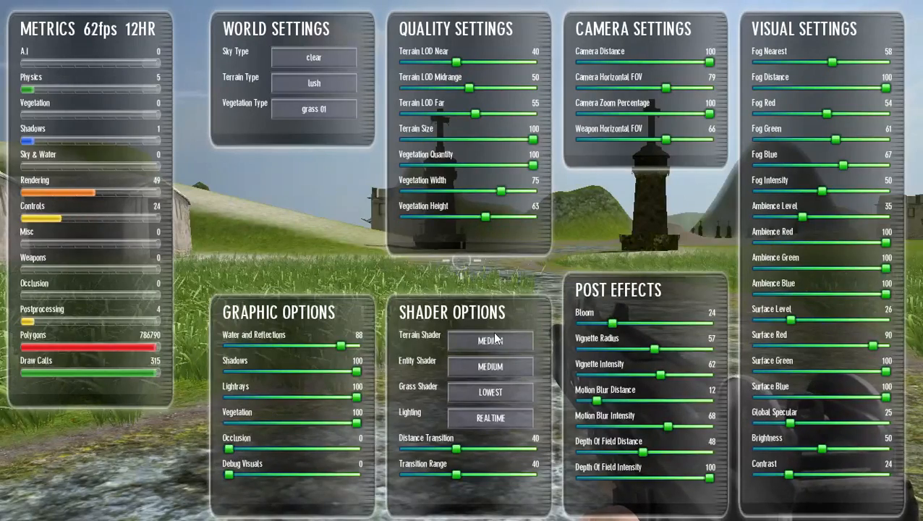
pyautogui.press('Tab')
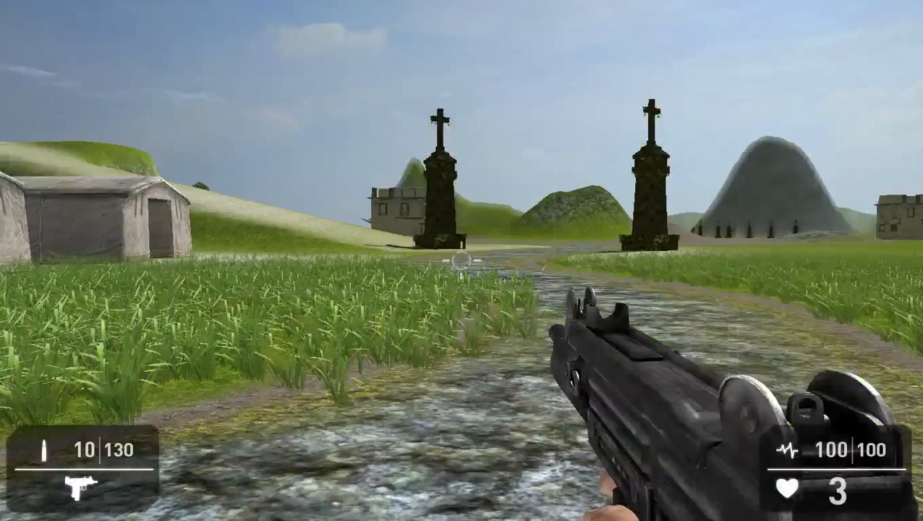
pyautogui.press('a')
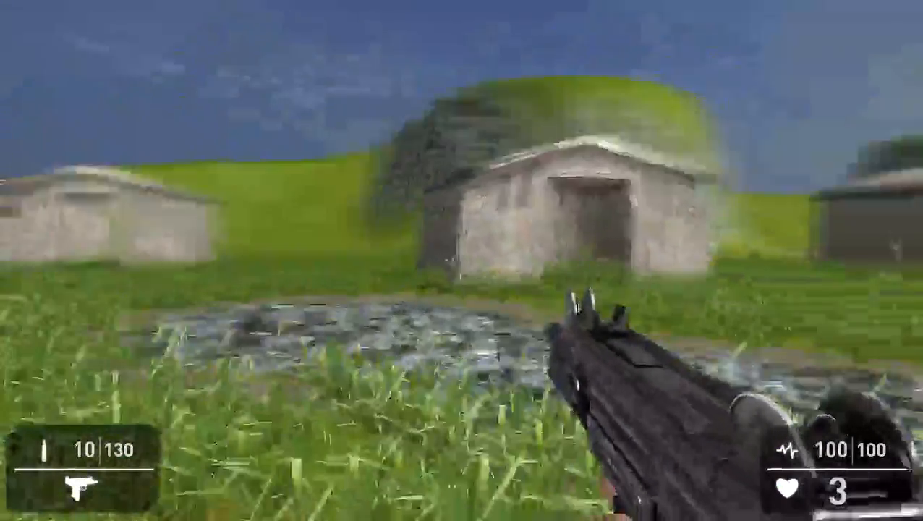
pyautogui.press('a')
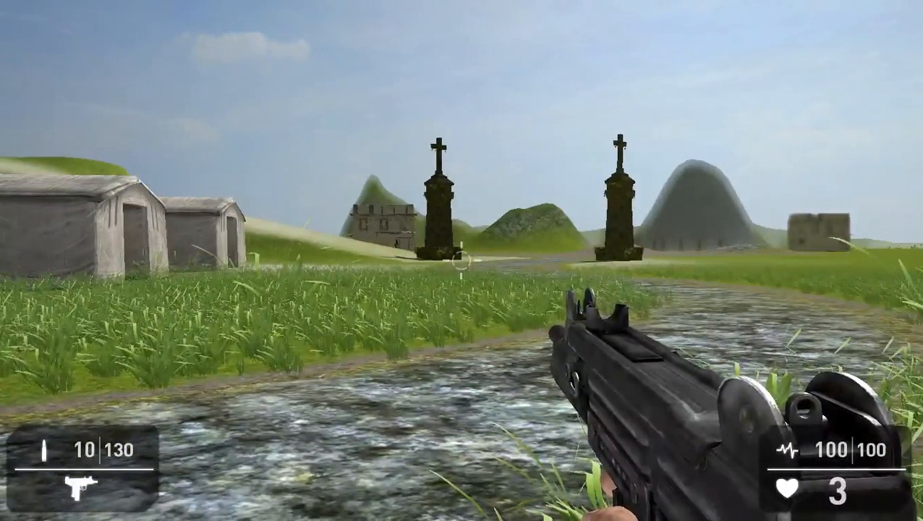
pyautogui.press('Escape')
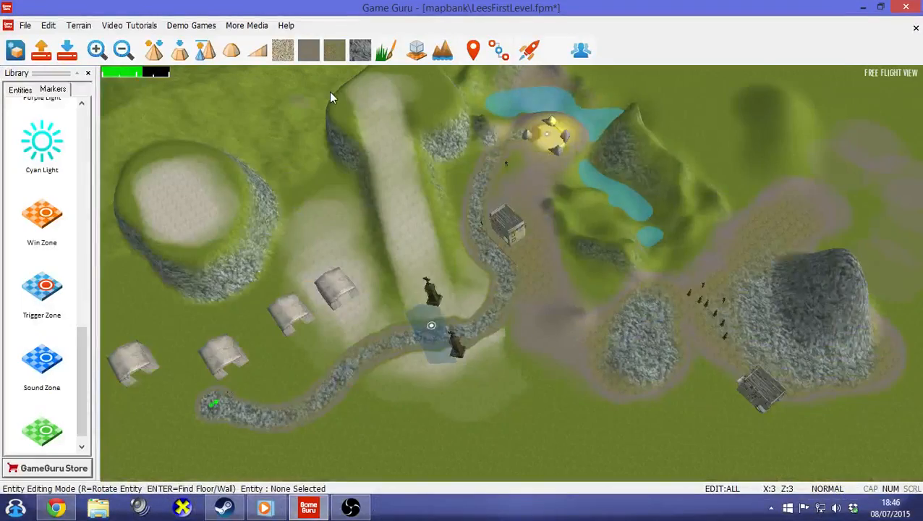
# - Add the Wizard entity from the Fantasy characters library and place it on the player start marker at the path's end
pyautogui.press('a')
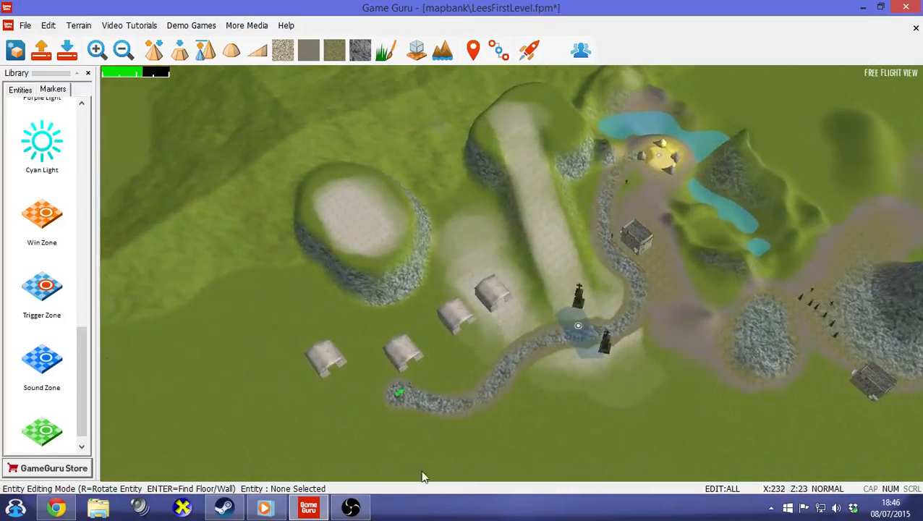
pyautogui.moveTo(411, 424)
pyautogui.mouseDown(button='right')
pyautogui.moveTo(391, 463)
pyautogui.moveTo(390, 448)
pyautogui.moveTo(391, 470)
pyautogui.moveTo(448, 463)
pyautogui.mouseUp(button='right')
pyautogui.press('w')
pyautogui.press('w')
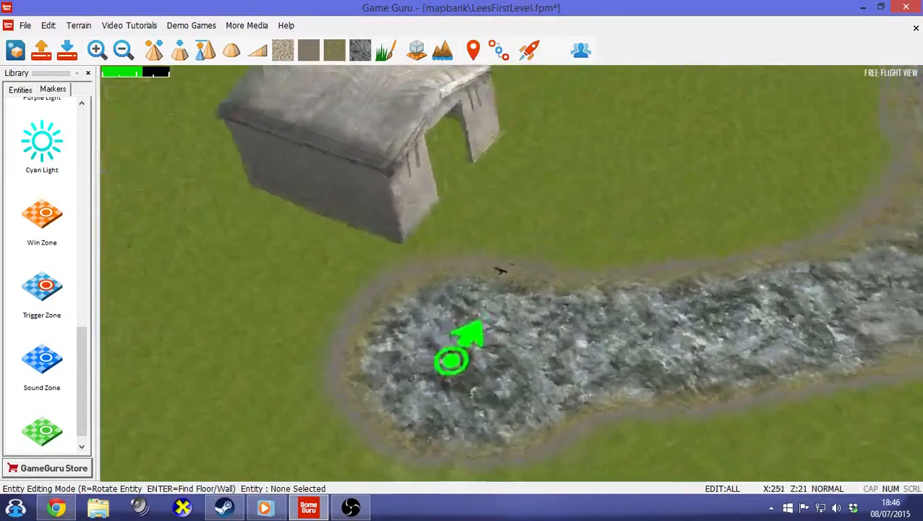
pyautogui.click(18, 89)
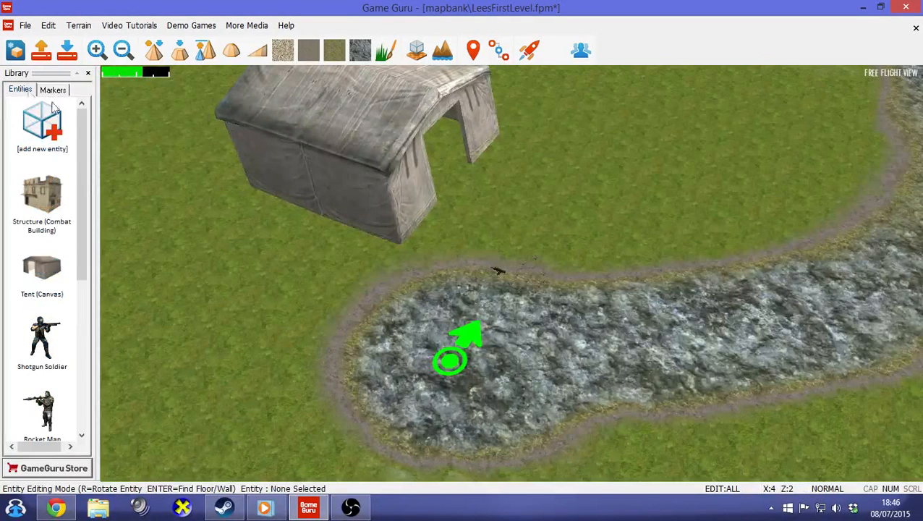
pyautogui.click(45, 123)
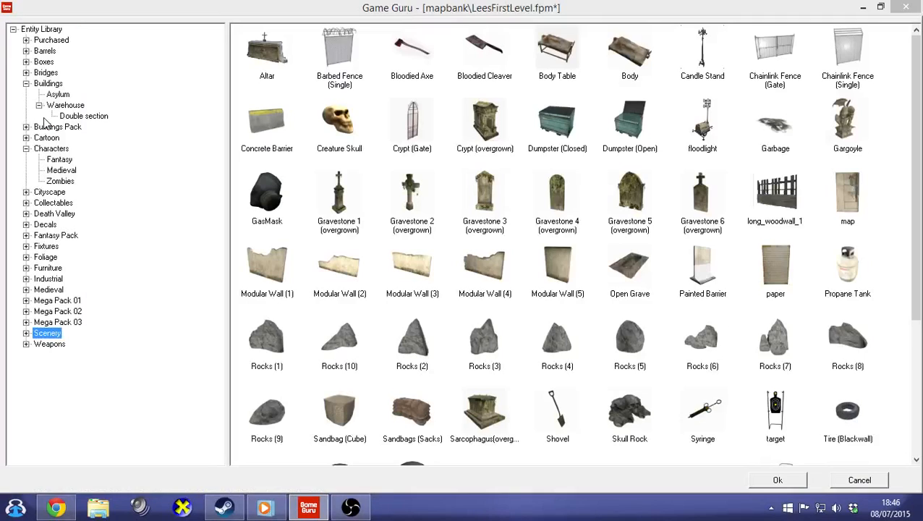
pyautogui.click(60, 160)
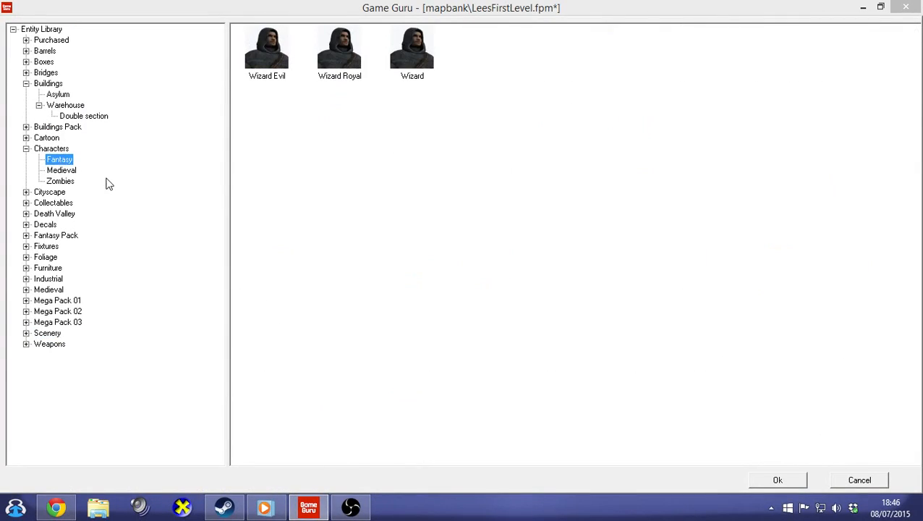
pyautogui.doubleClick(415, 53)
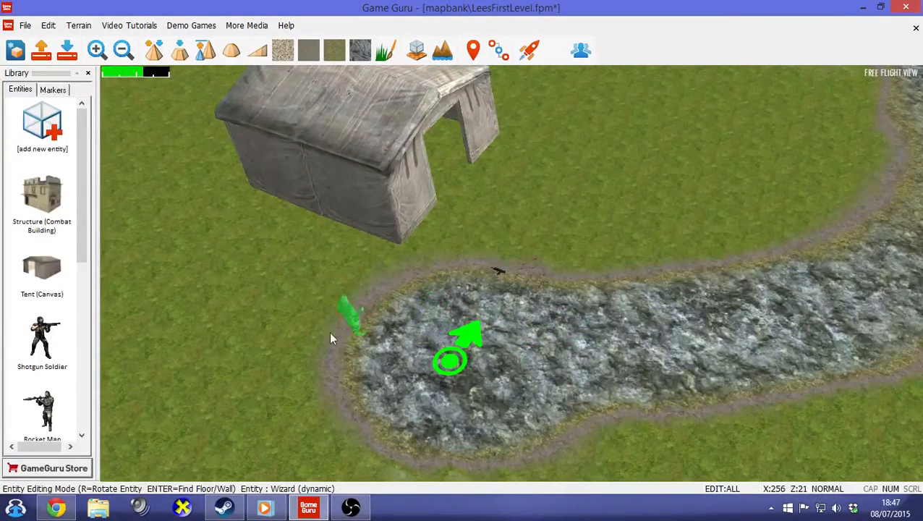
pyautogui.click(452, 361)
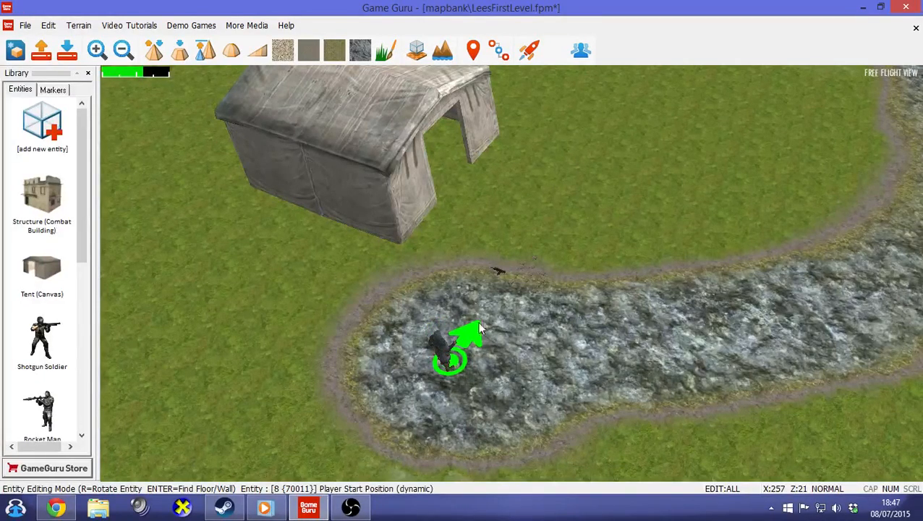
# - Adjust the position of the entity at the player start, deselect it, and launch the test game
pyautogui.click(444, 355)
pyautogui.moveTo(445, 373)
pyautogui.mouseDown()
pyautogui.moveTo(411, 373)
pyautogui.moveTo(304, 289)
pyautogui.moveTo(628, 369)
pyautogui.moveTo(464, 382)
pyautogui.mouseUp()
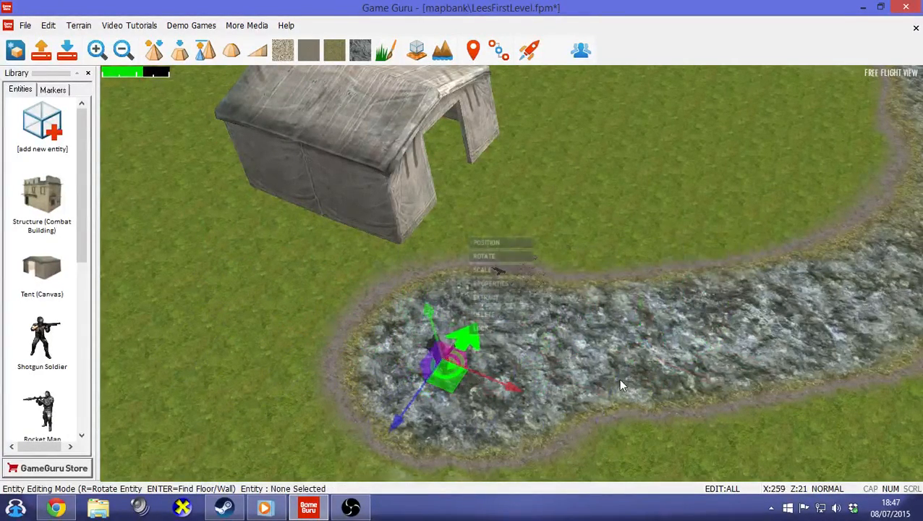
pyautogui.click(621, 386)
pyautogui.click(529, 50)
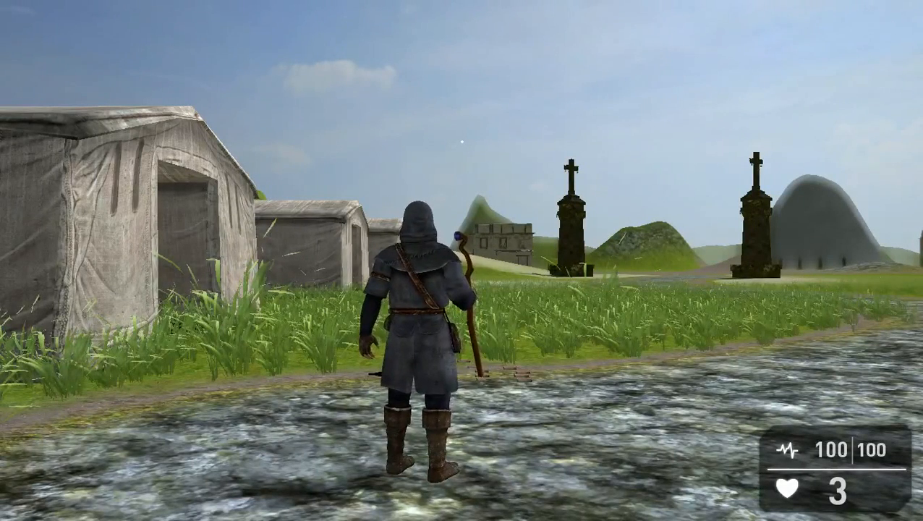
# - Run the wizard in third-person view along the path and through the grass beside the tents, checking the character's movement
pyautogui.press('space')
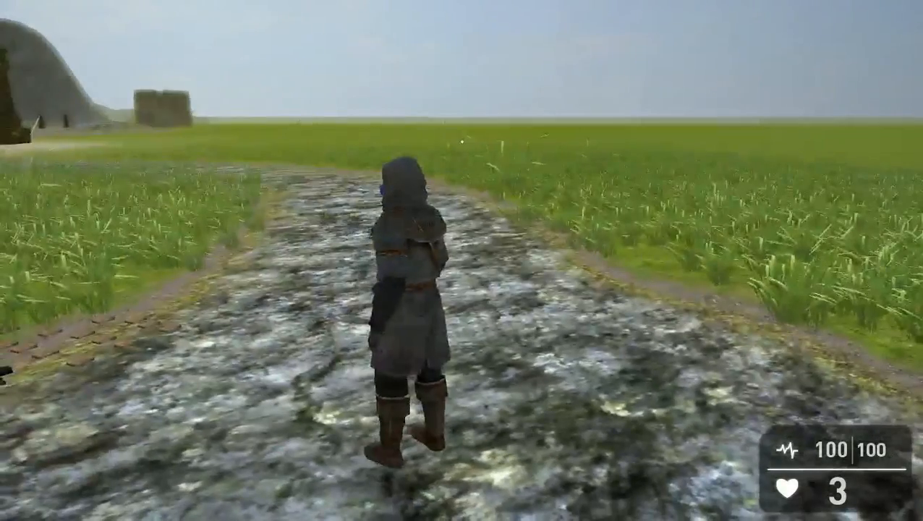
pyautogui.press('w')
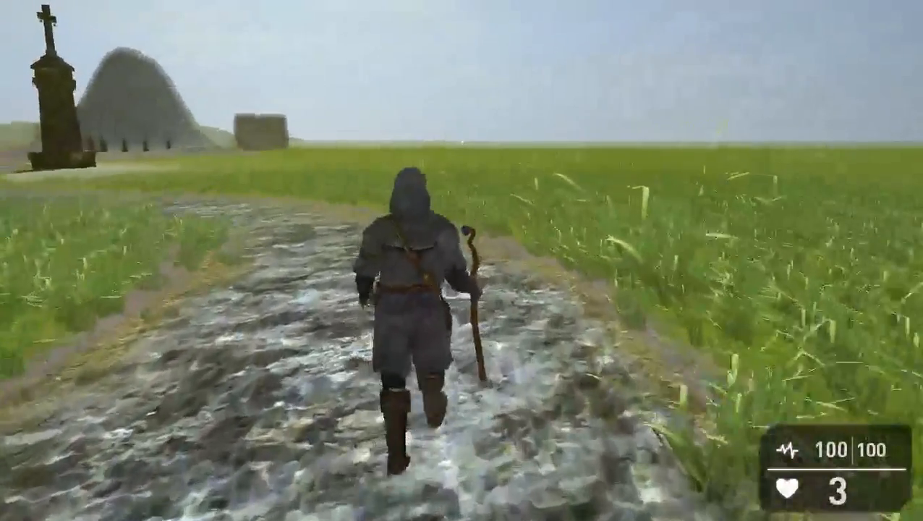
pyautogui.press('space')
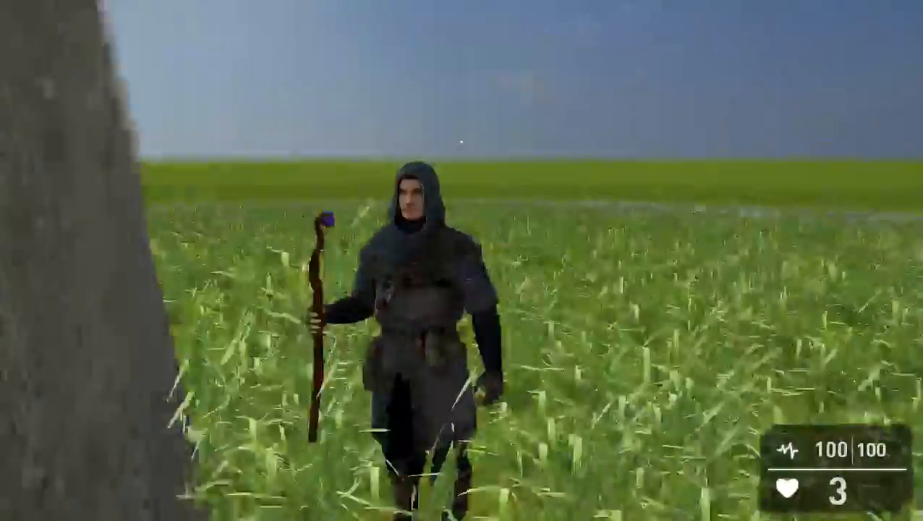
pyautogui.press('s')
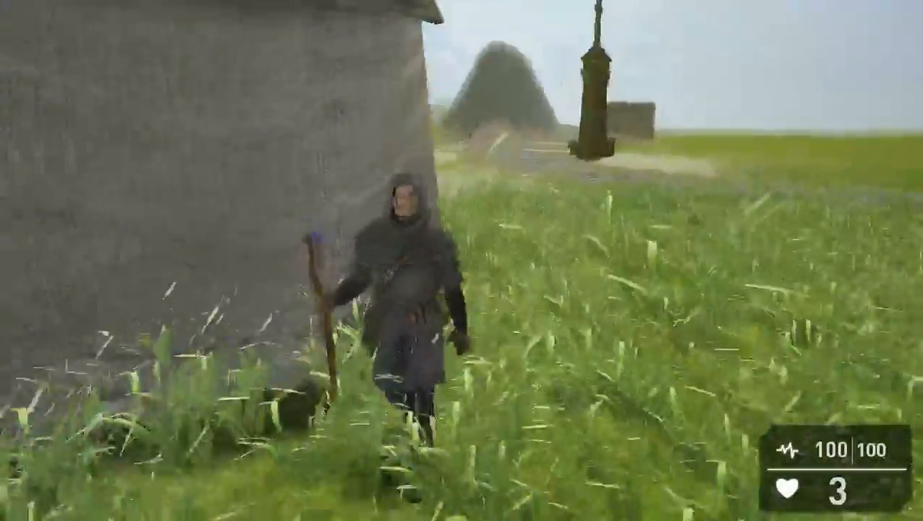
pyautogui.press('w')
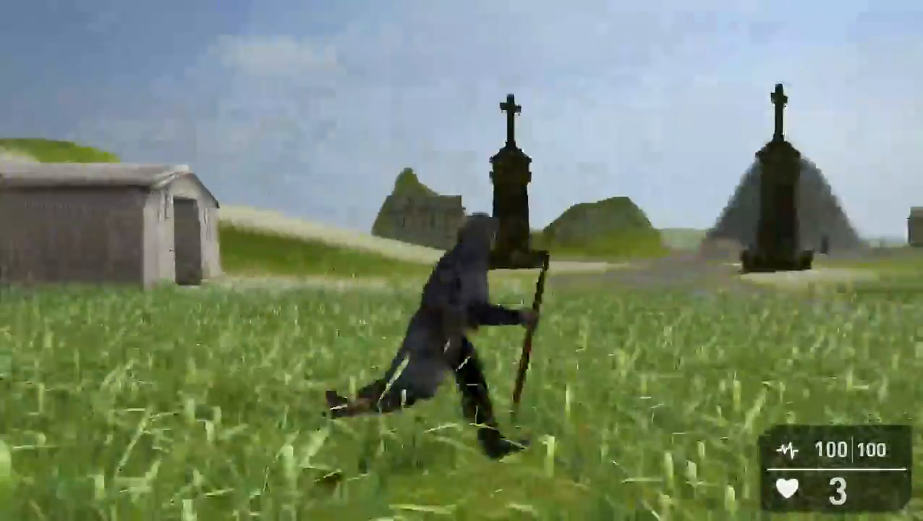
pyautogui.press('s')
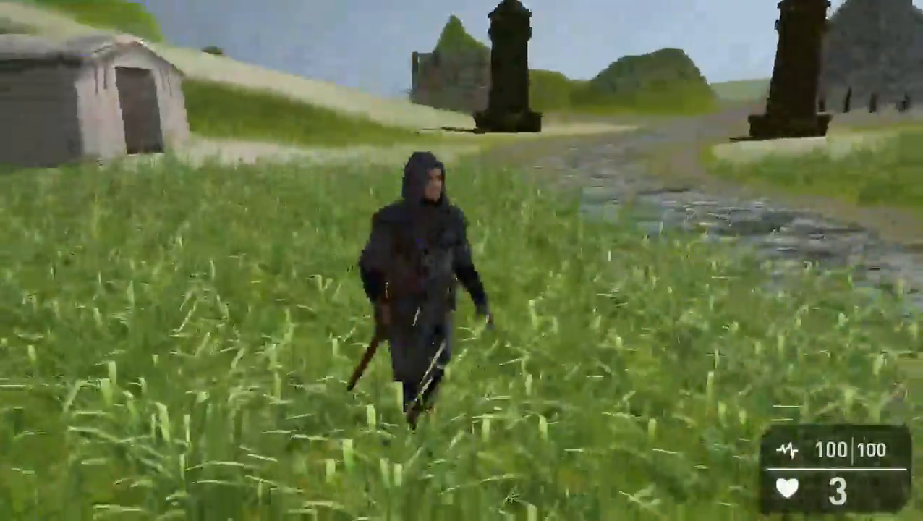
pyautogui.press('a')
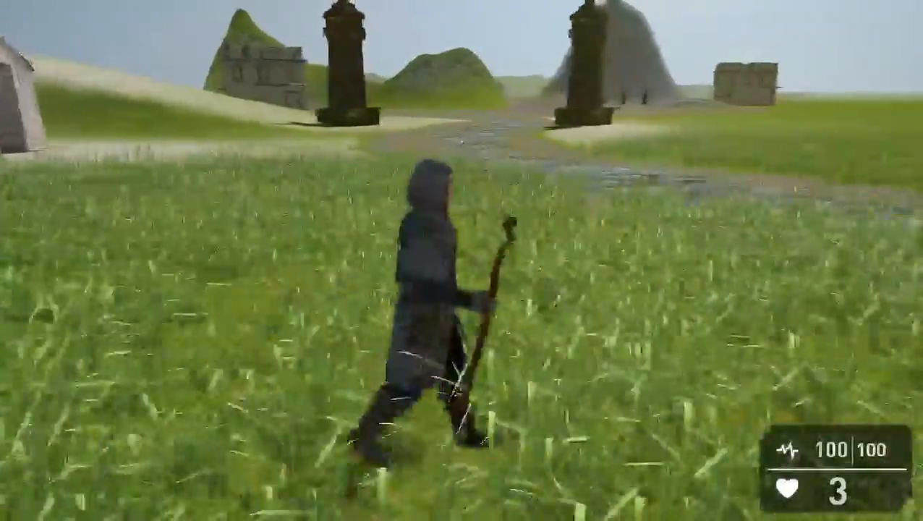
pyautogui.press('s')
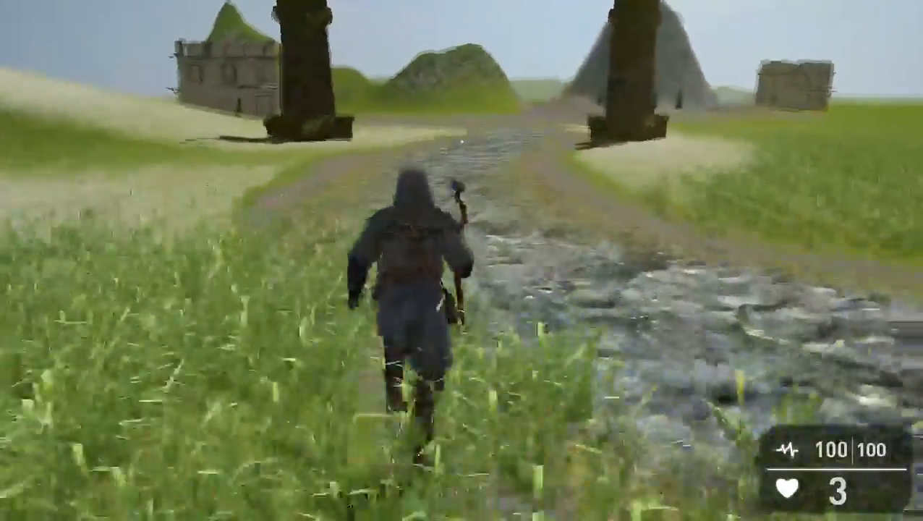
# - Steer the wizard back onto the stone path and walk in all directions to examine the turning and walking animations
pyautogui.press('d')
pyautogui.press('s')
pyautogui.press('a')
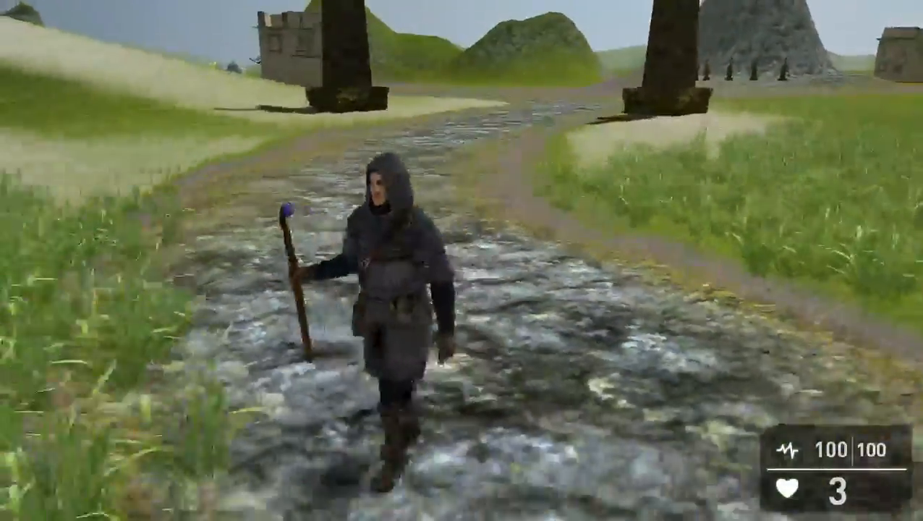
pyautogui.press('d')
pyautogui.press('w')
pyautogui.press('a')
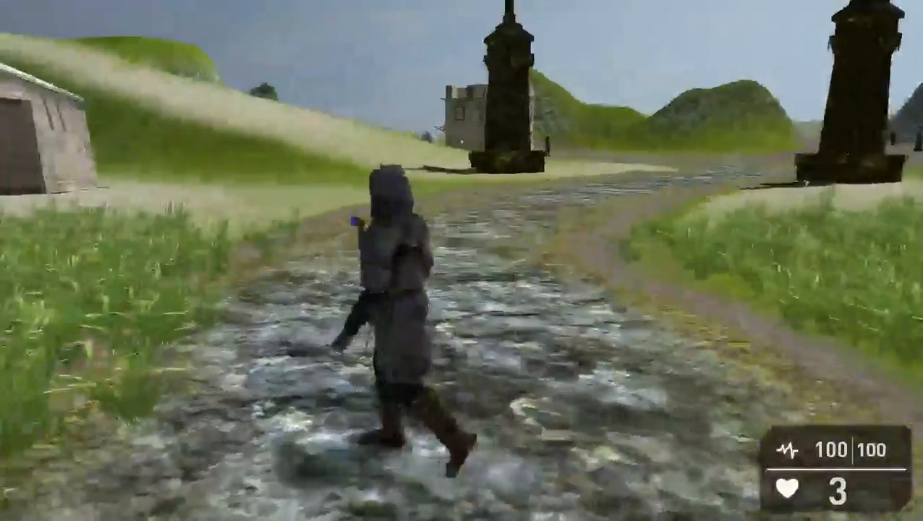
pyautogui.press('s')
pyautogui.press('a')
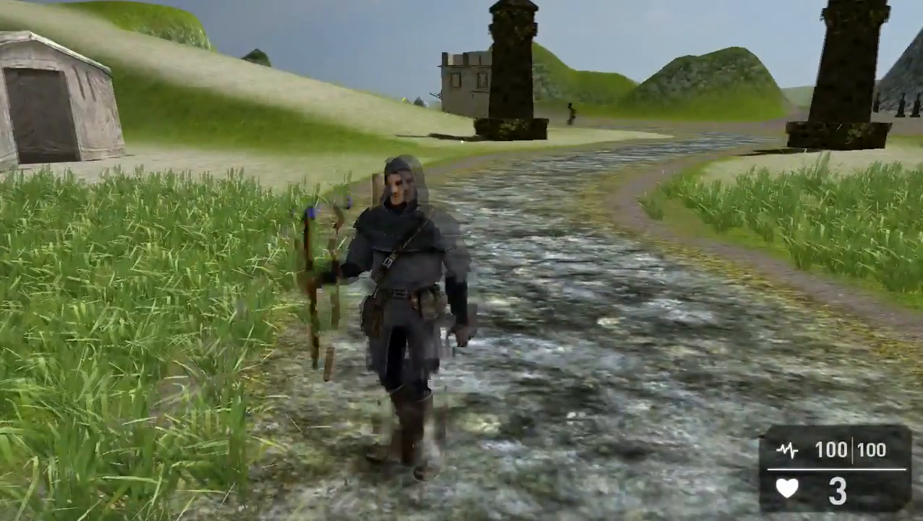
# - Walk the wizard towards the tents and back to the stone path, viewing the character from the front, side and back
pyautogui.press('w')
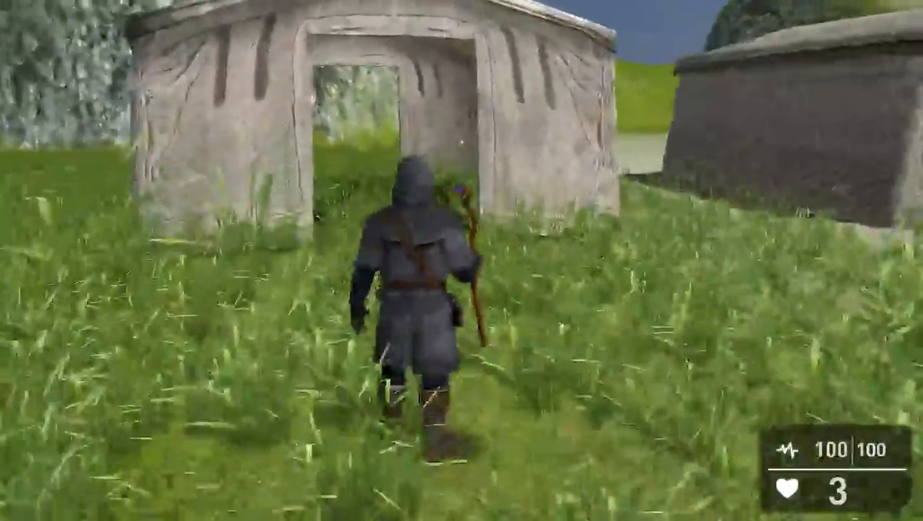
pyautogui.press('a')
pyautogui.press('s')
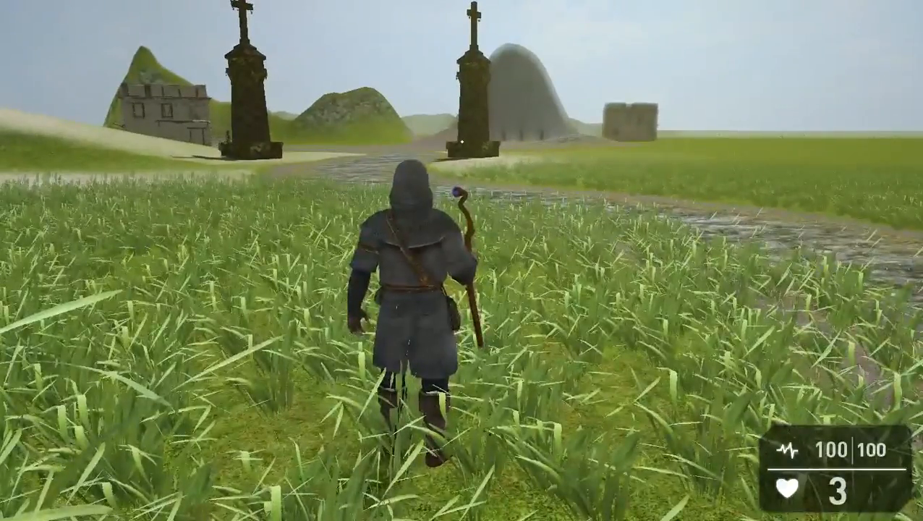
pyautogui.press('d')
pyautogui.press('s')
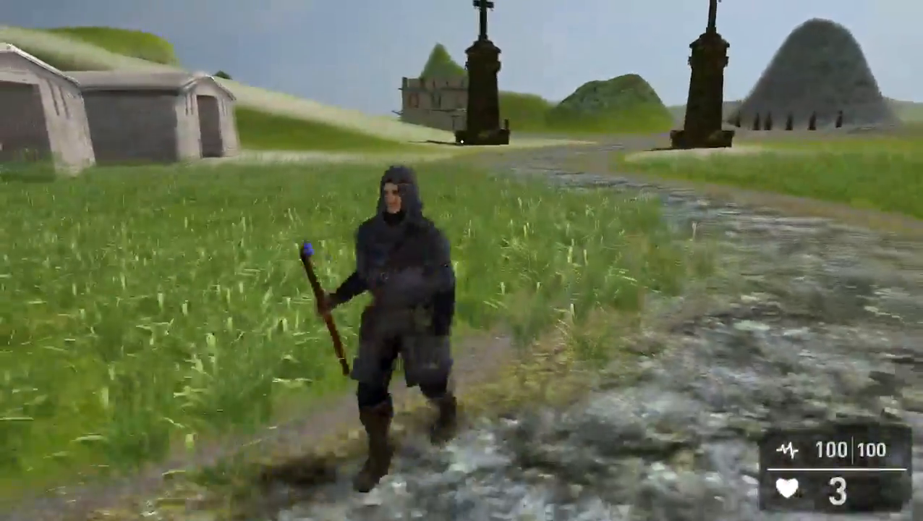
pyautogui.press('w')
pyautogui.press('d')
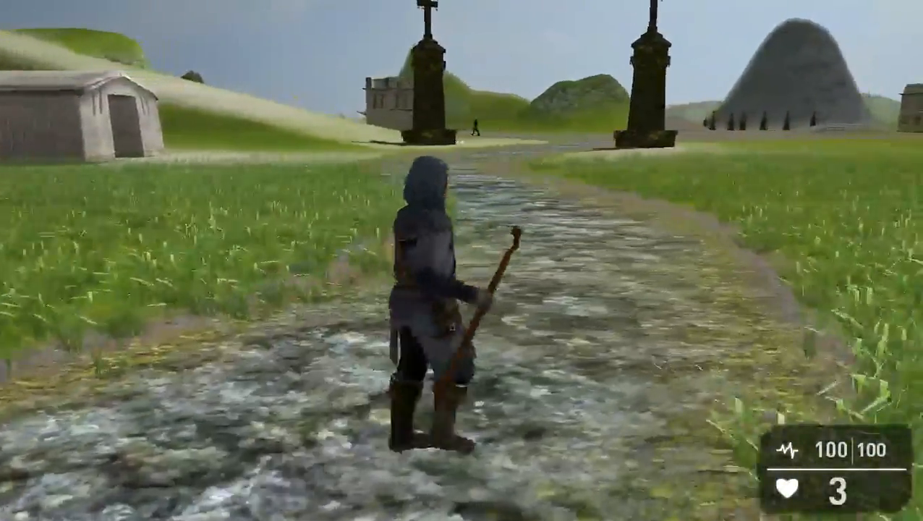
pyautogui.press('a')
pyautogui.press('w')
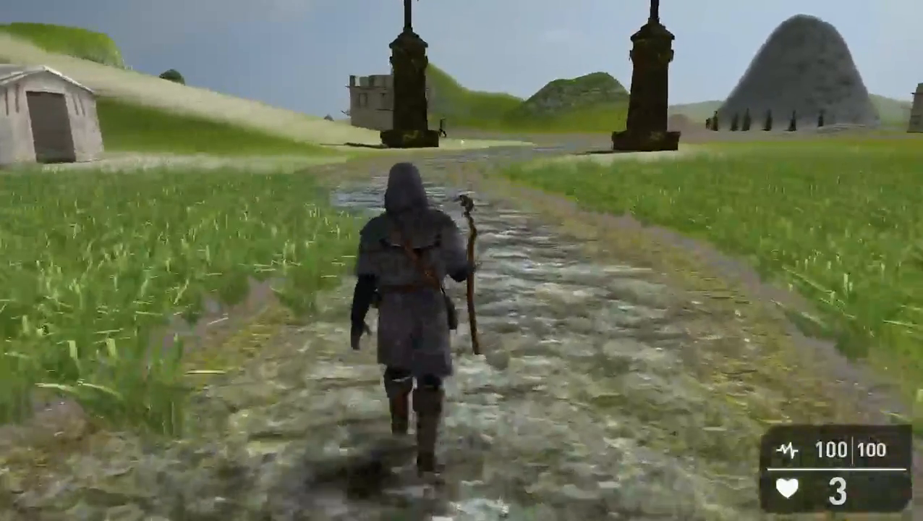
pyautogui.press('s')
# - Set the Terrain Shader to HIGHEST in the in-game shader options and return to the game view
pyautogui.press('Tab')
pyautogui.press('Tab')
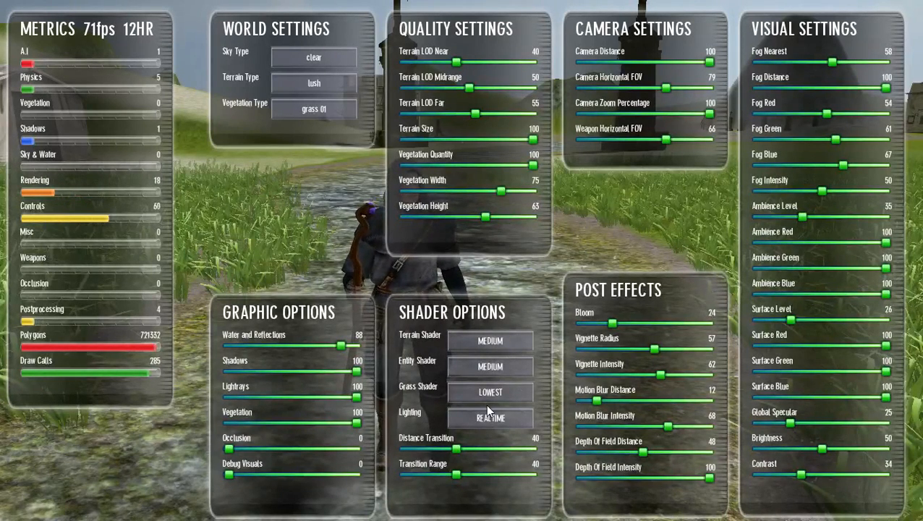
pyautogui.click(479, 339)
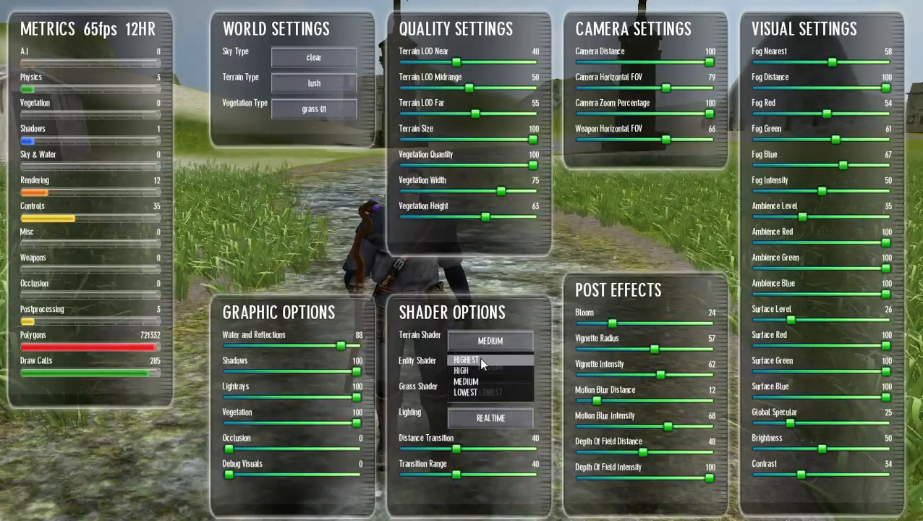
pyautogui.click(479, 356)
pyautogui.press('Tab')
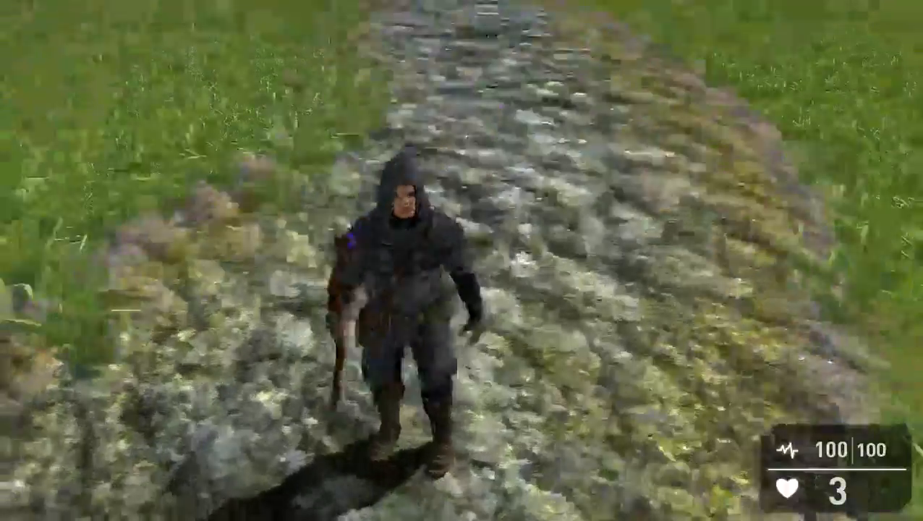
# - Walk the wizard around on the stone path to examine the ground texture with the highest terrain shader
pyautogui.press('w')
pyautogui.press('s')
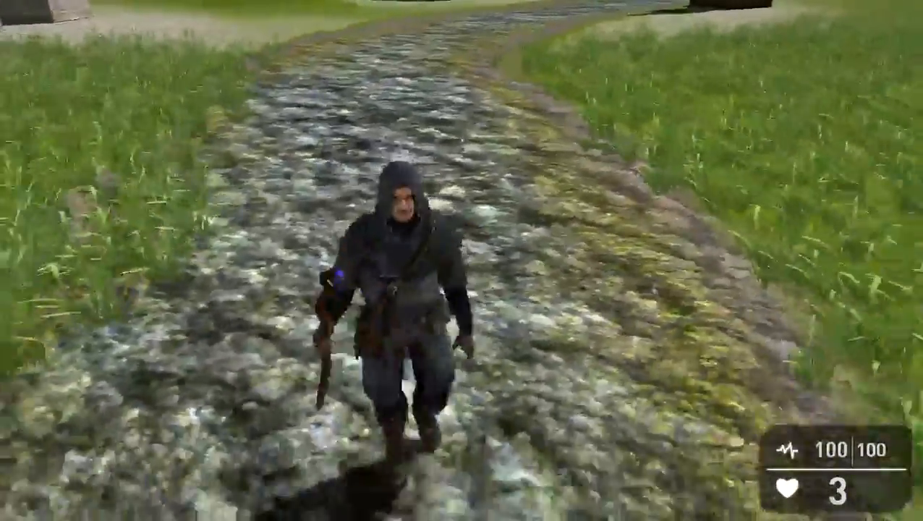
pyautogui.press('a')
pyautogui.press('d')
pyautogui.press('a')
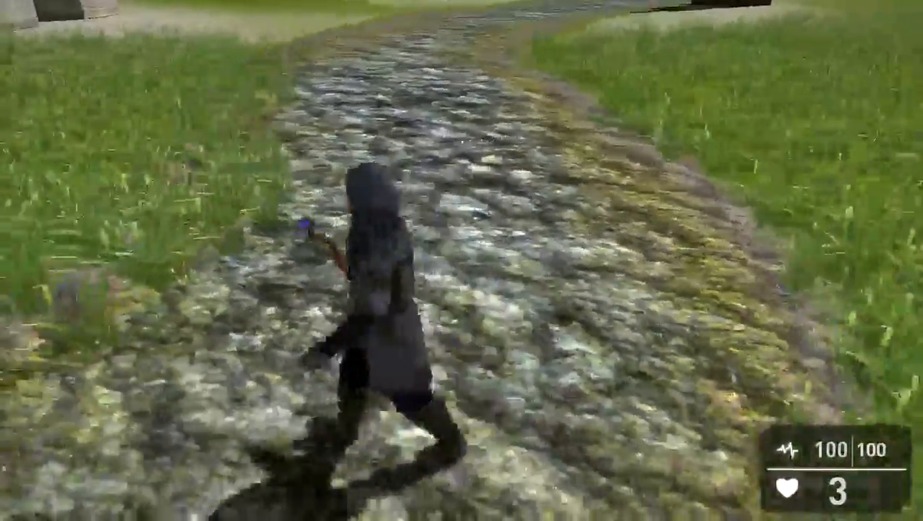
pyautogui.press('d')
pyautogui.press('s')
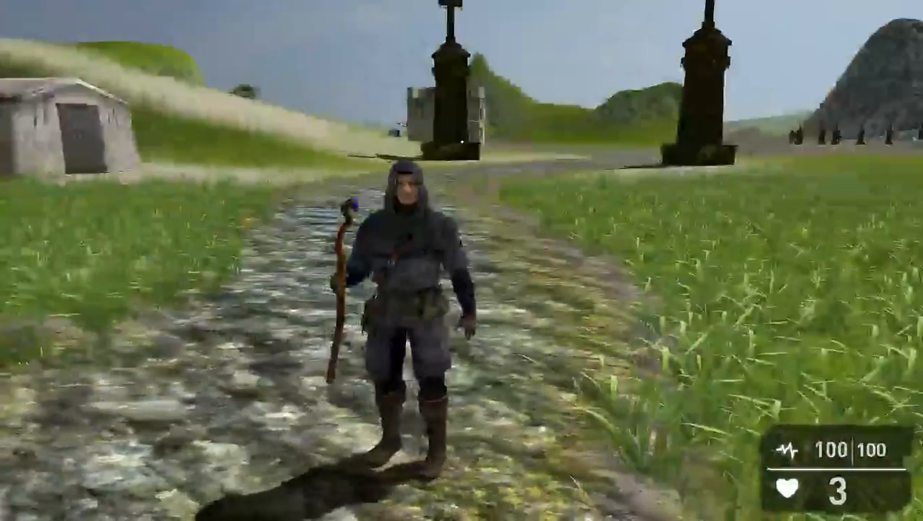
# - Set the Entity Shader to HIGHEST in the shader options and return to the game view
pyautogui.press('Tab')
pyautogui.press('Tab')
pyautogui.click(487, 368)
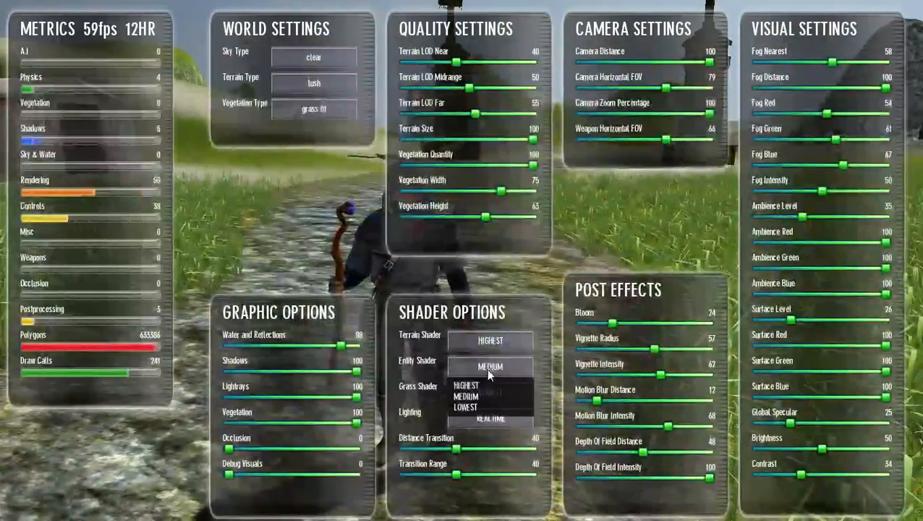
pyautogui.click(479, 385)
pyautogui.press('Tab')
# - Move the wizard along the path and into the grass to examine the character and monuments with the highest entity shader
pyautogui.press('w')
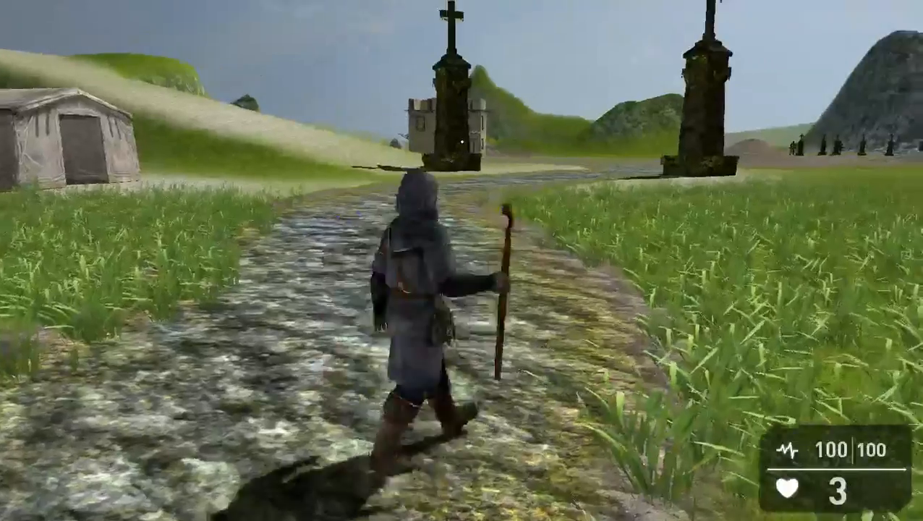
pyautogui.press('s')
pyautogui.press('w')
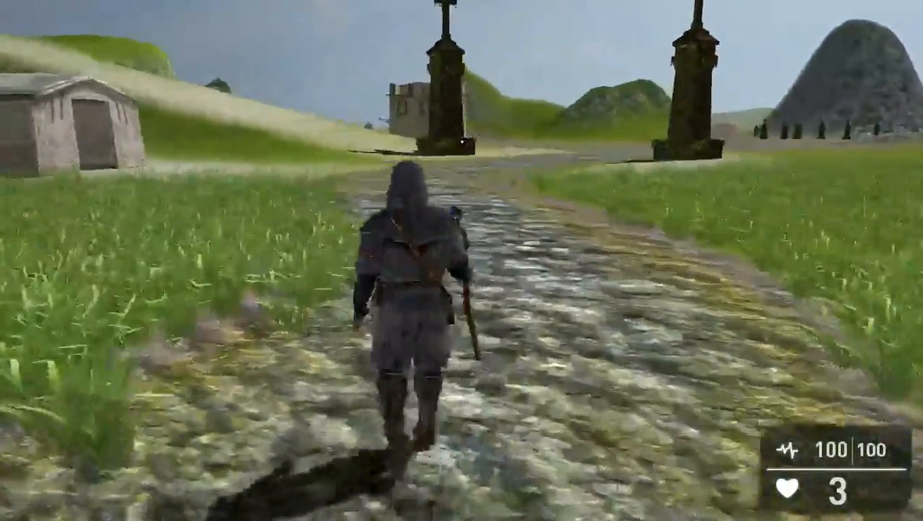
pyautogui.press('s')
pyautogui.press('a')
pyautogui.press('d')
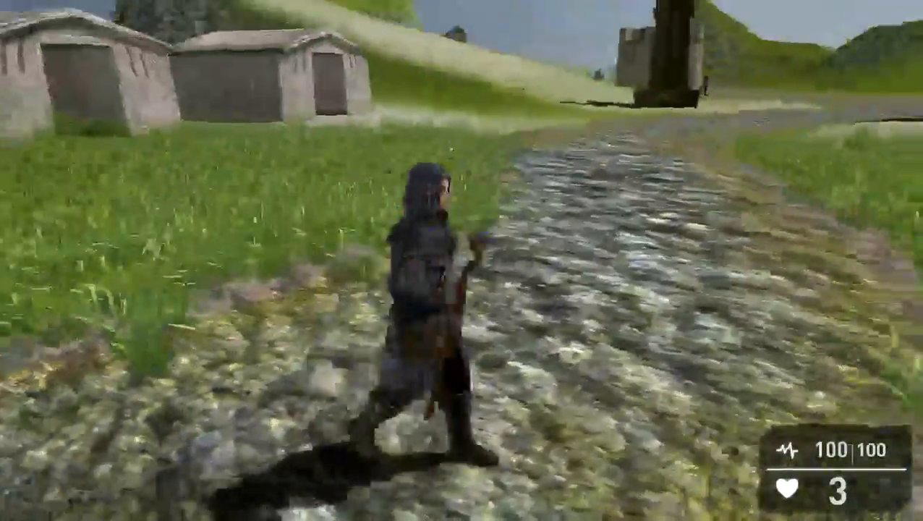
pyautogui.press('w')
pyautogui.press('d')
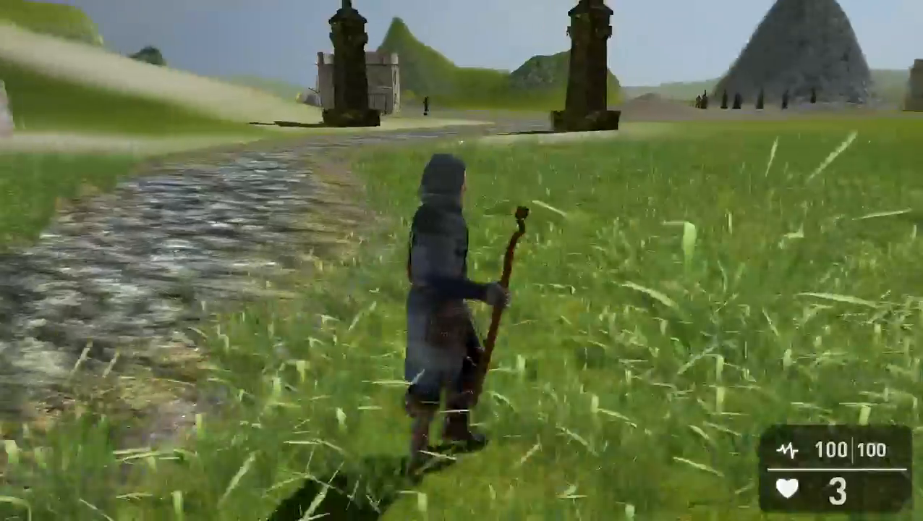
pyautogui.press('s')
pyautogui.press('w')
pyautogui.press('s')
# - Set the Grass Shader to HIGHEST in the shader options and return to the game view
pyautogui.press('Tab')
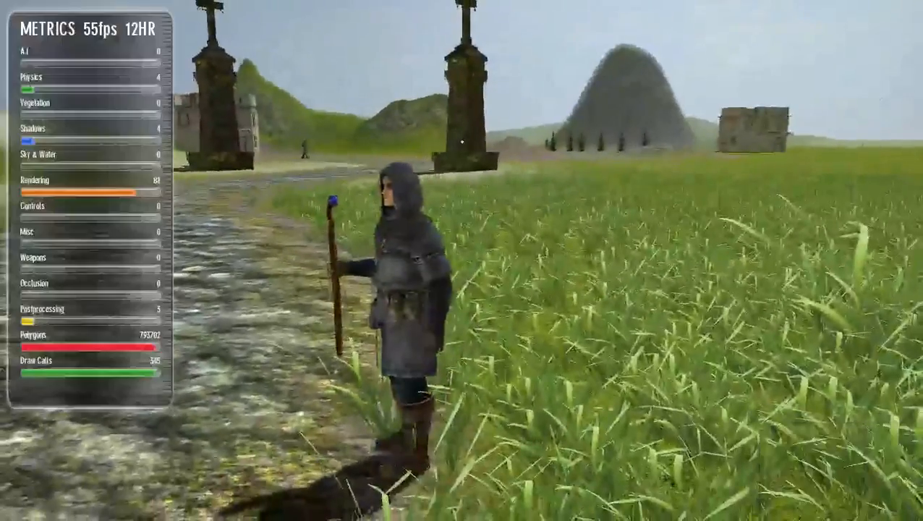
pyautogui.press('Tab')
pyautogui.click(491, 391)
pyautogui.click(475, 408)
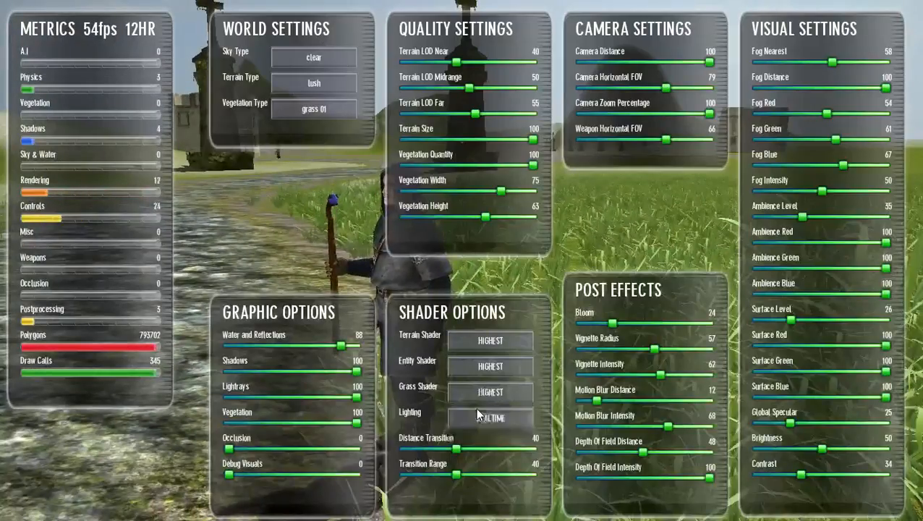
pyautogui.press('Tab')
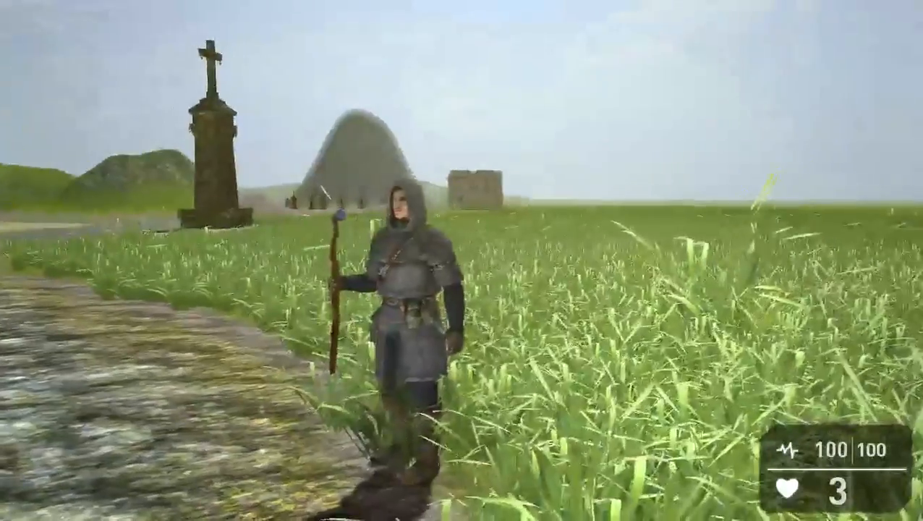
# - Walk the wizard beside the grass and tents to examine the grass shading, and check the performance metrics
pyautogui.press('w')
pyautogui.press('a')
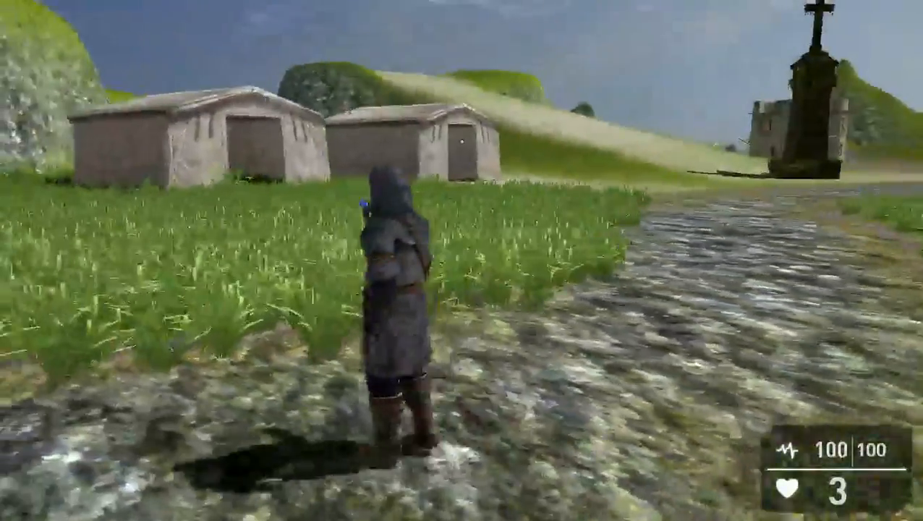
pyautogui.press('Tab')
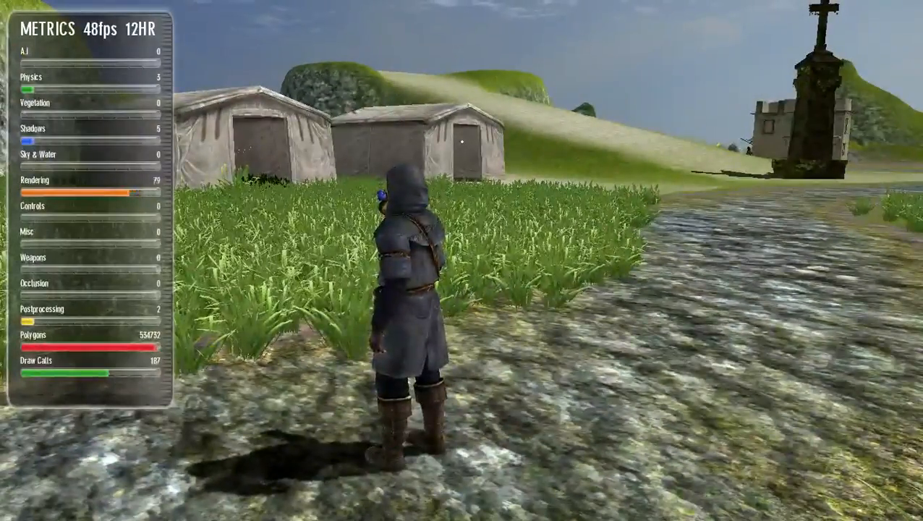
pyautogui.press('Tab')
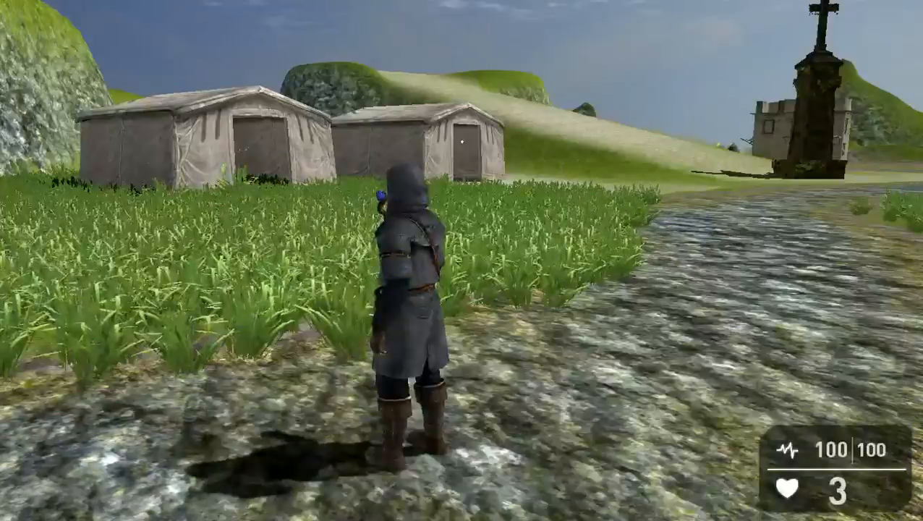
# - Walk the wizard through the grass and back onto the stone path to examine the shading from front and back
pyautogui.press('a')
pyautogui.press('w')
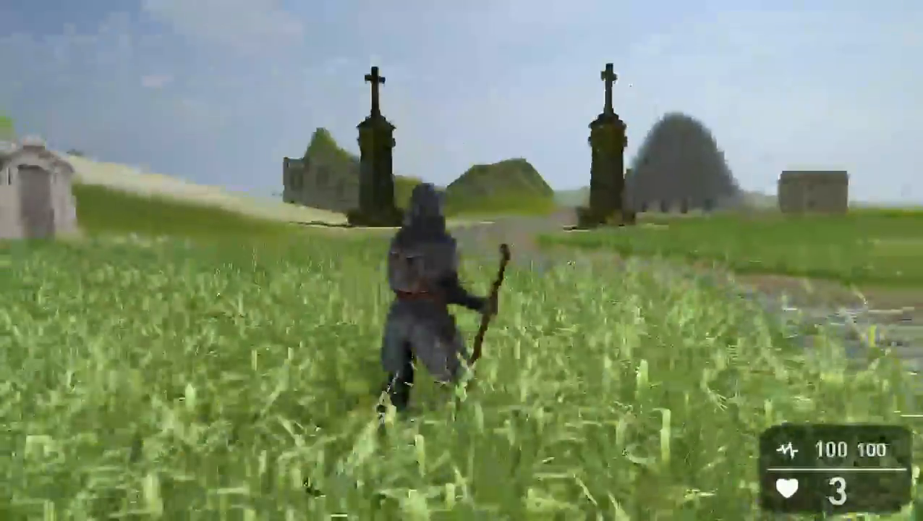
pyautogui.press('d')
pyautogui.press('w')
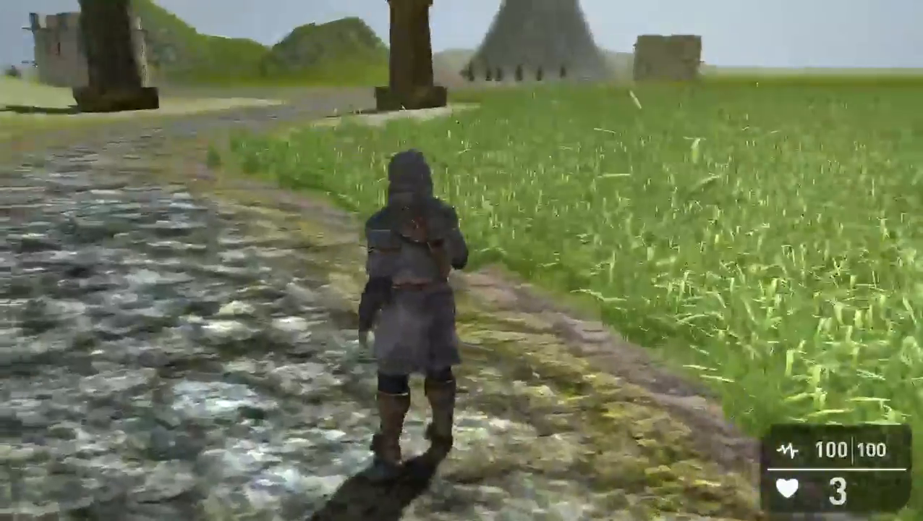
pyautogui.press('a')
pyautogui.press('s')
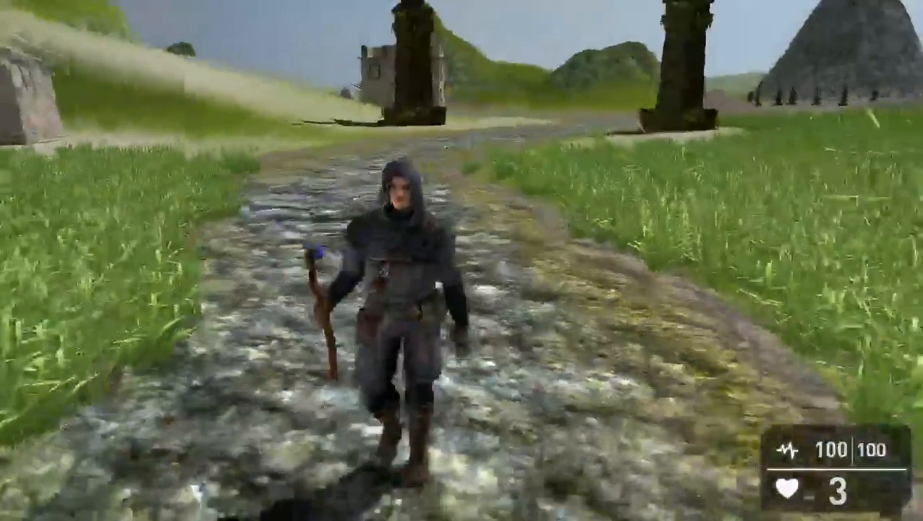
pyautogui.press('s')
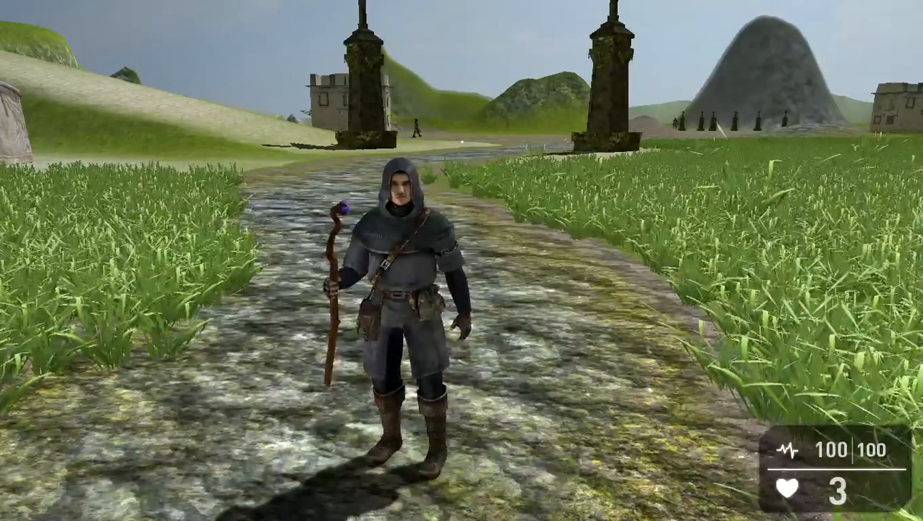
# - Walk the wizard between the two cross monuments to test the sound zone, and quit the test game
pyautogui.press('w')
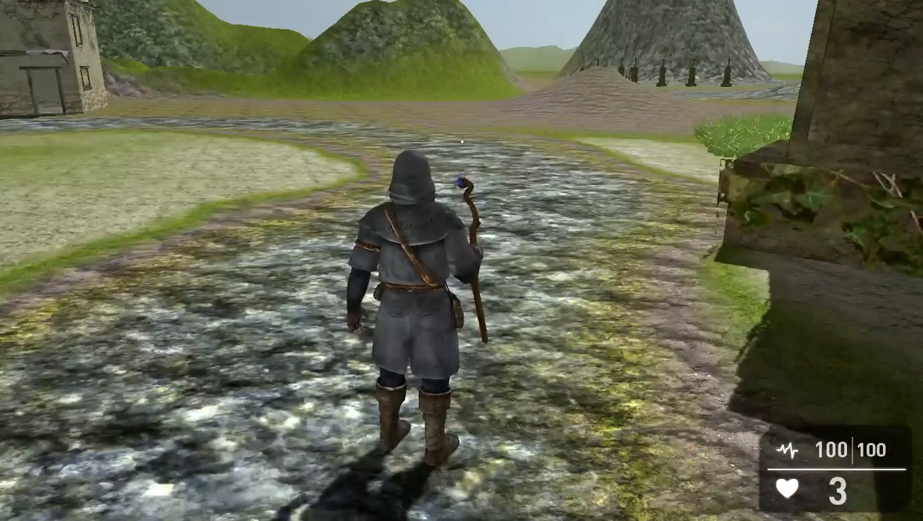
pyautogui.press('s')
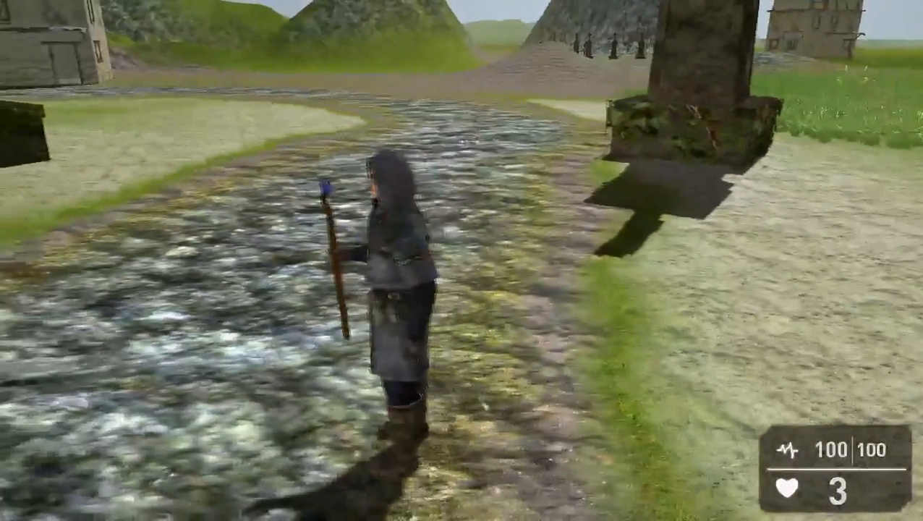
pyautogui.press('Escape')
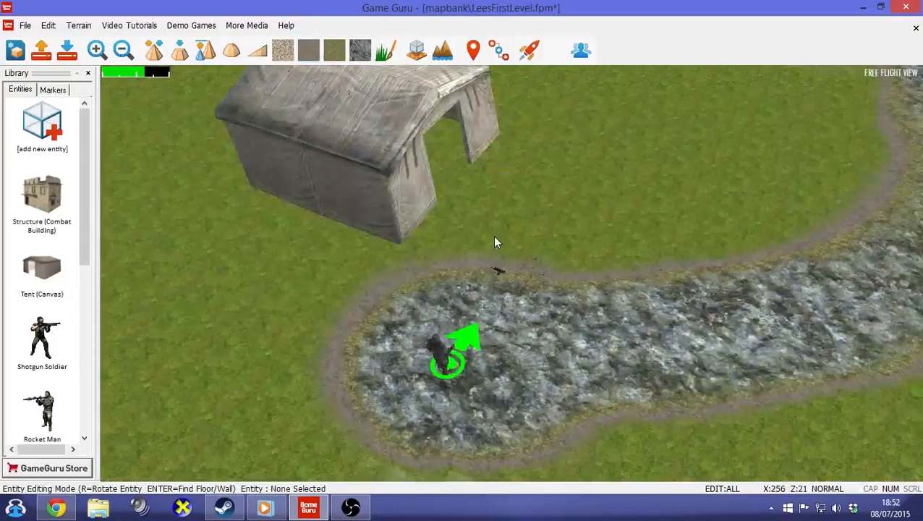
# - Open the properties of the sound zone lying across the path between the two monuments
pyautogui.moveTo(492, 235); pyautogui.dragTo(498, 316, button='right')
pyautogui.press('w')
pyautogui.press('w')
pyautogui.press('w')
pyautogui.press('s')
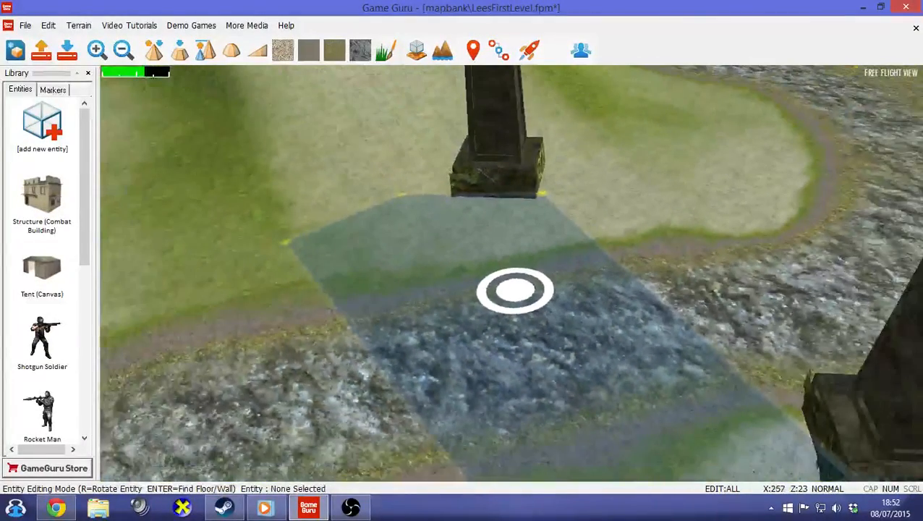
pyautogui.click(524, 295)
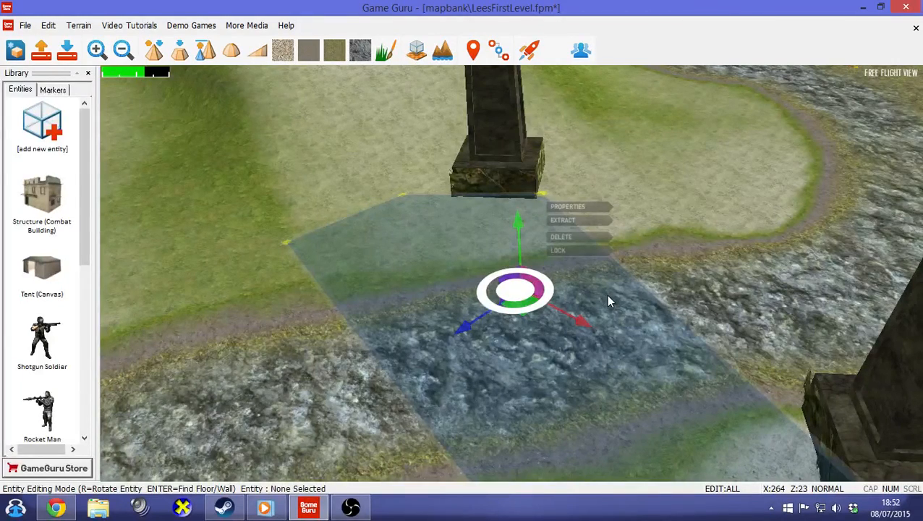
pyautogui.click(578, 208)
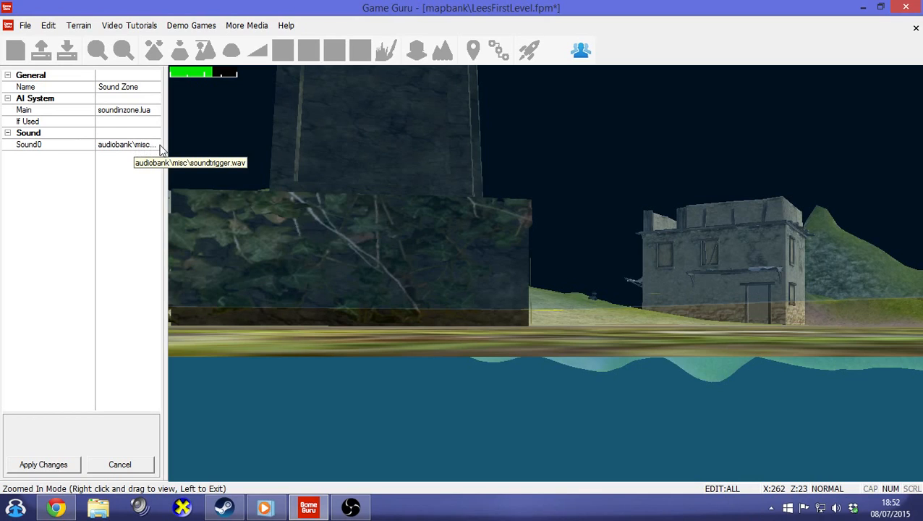
# - Set the zone's Sound0 to zombie_groan_male.wav from the audiobank's zombies folder and apply the changes
pyautogui.click(158, 145)
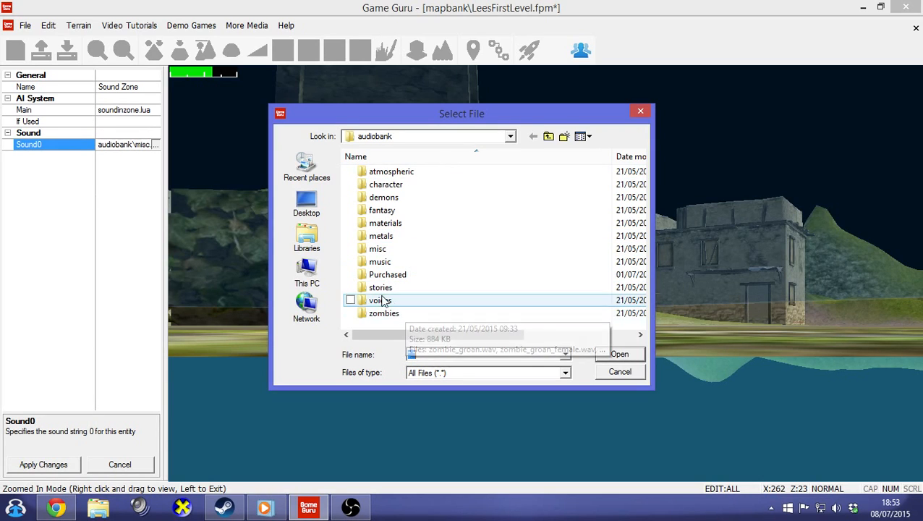
pyautogui.doubleClick(391, 317)
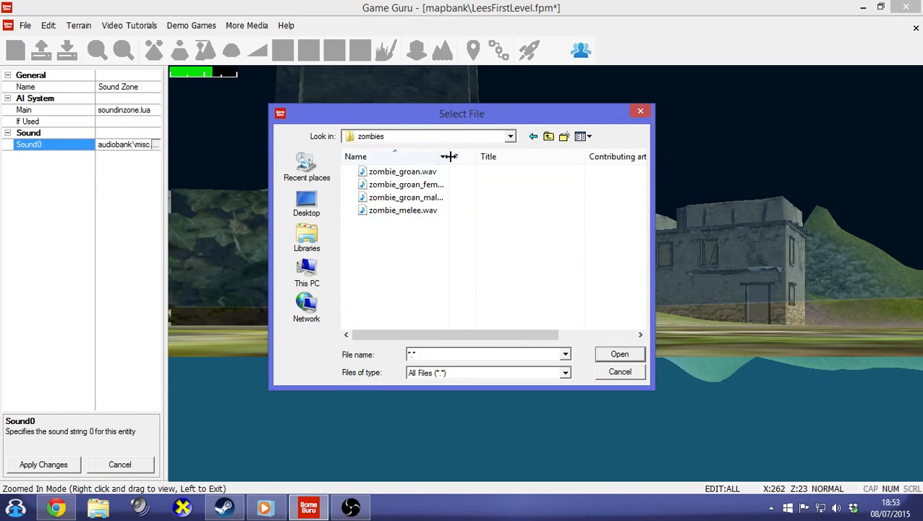
pyautogui.moveTo(449, 156); pyautogui.dragTo(492, 156)
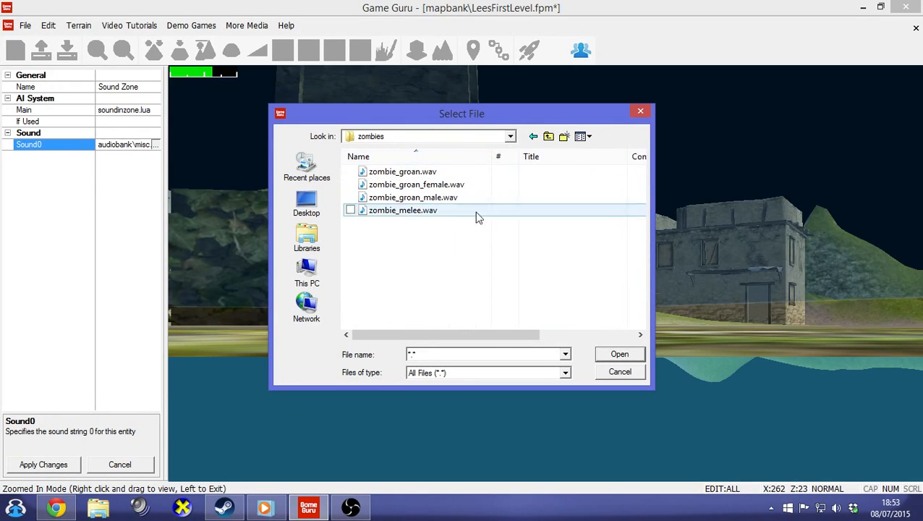
pyautogui.doubleClick(420, 196)
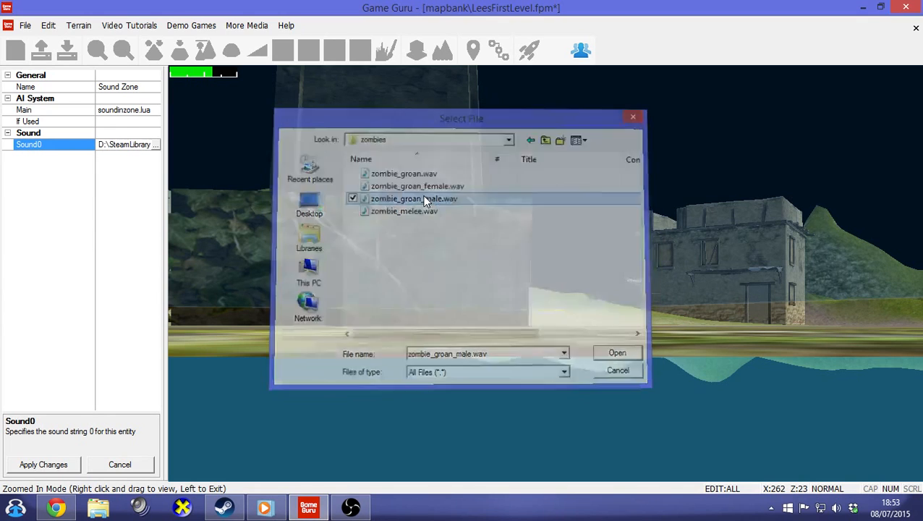
pyautogui.click(61, 467)
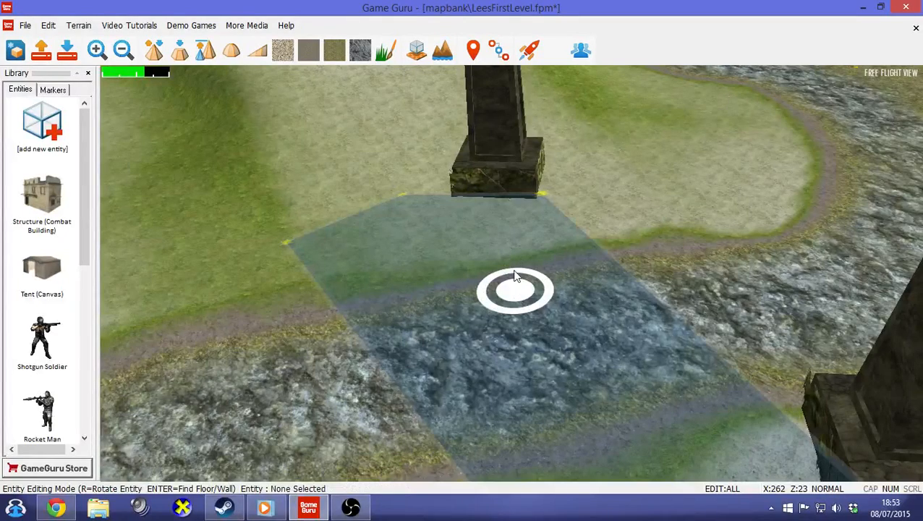
# - Reopen the sound zone's properties to check the assigned Sound0 file, and close them without changes
pyautogui.click(519, 290)
pyautogui.click(568, 200)
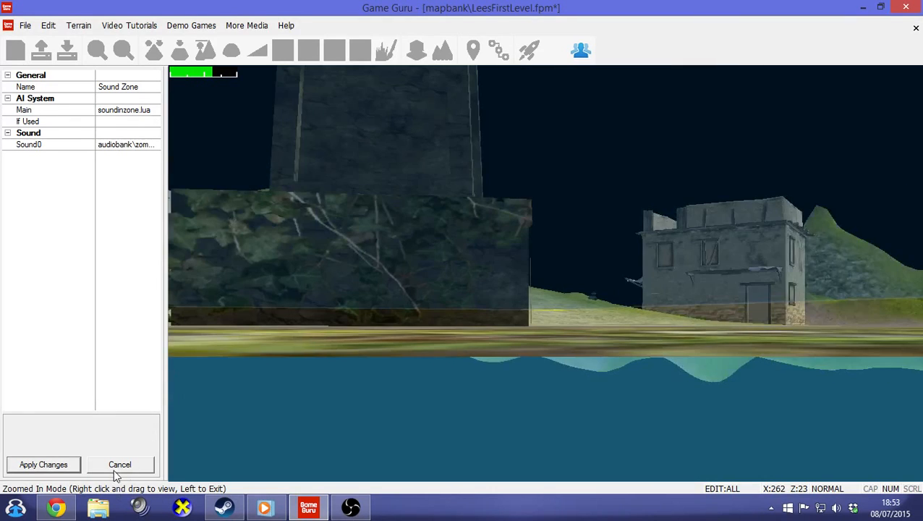
pyautogui.click(115, 466)
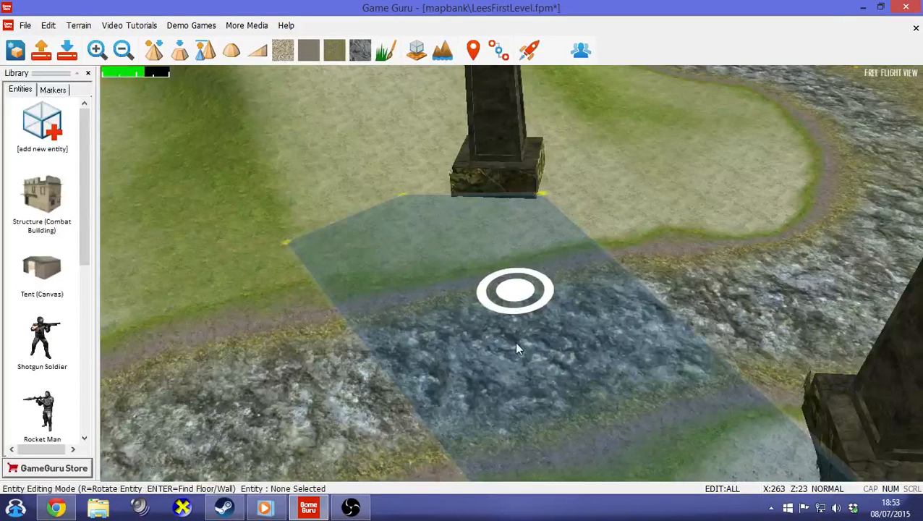
# - Start the test game and walk the wizard along the path into the sound zone between the monuments
pyautogui.click(529, 49)
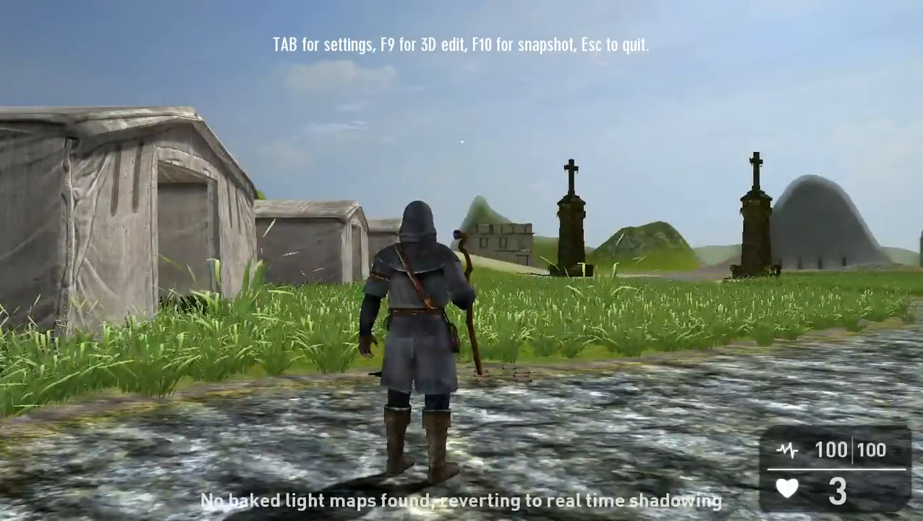
pyautogui.press('w')
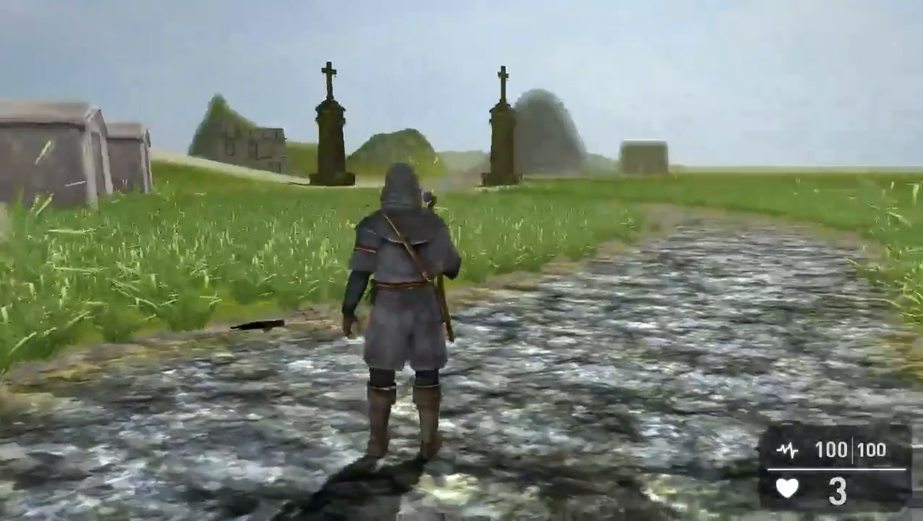
pyautogui.press('w')
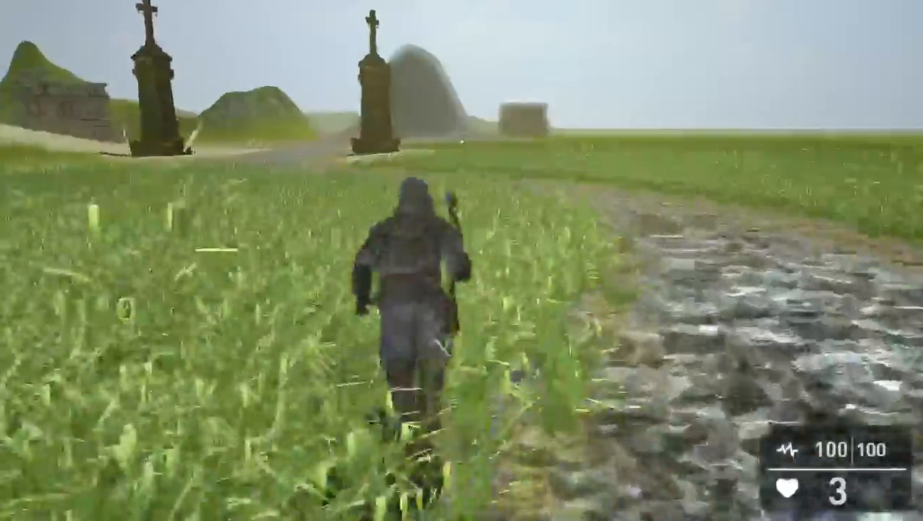
pyautogui.press('w')
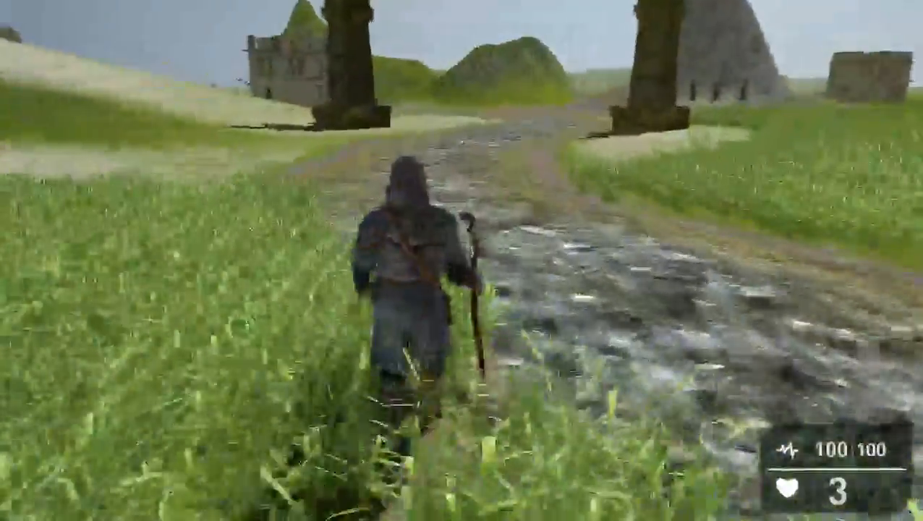
pyautogui.press('w')
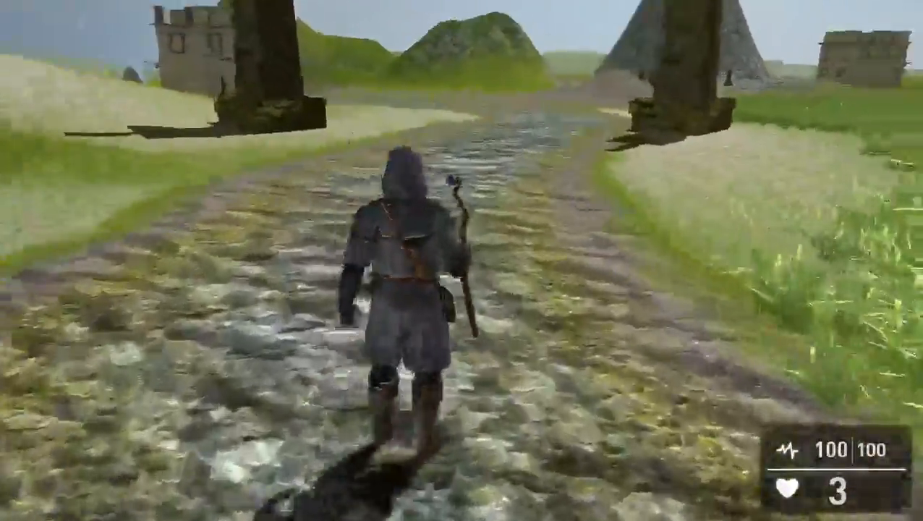
pyautogui.press('w')
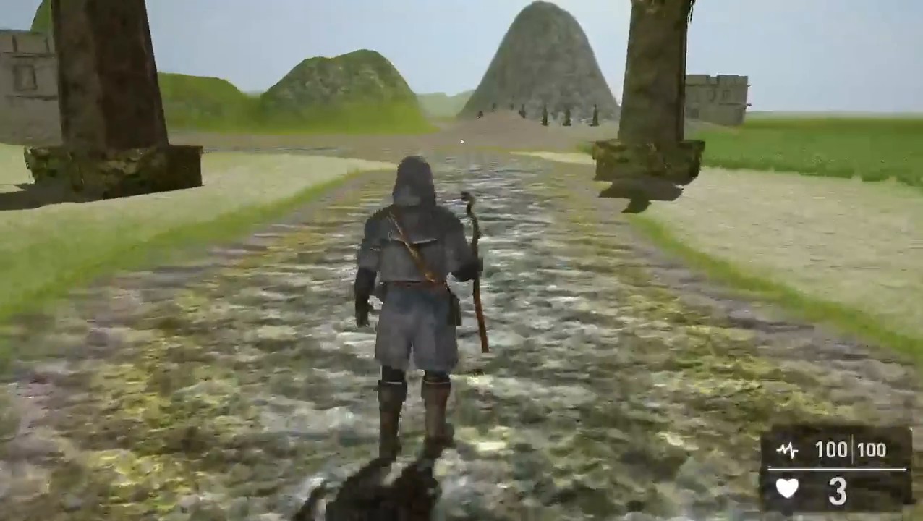
pyautogui.press('d')
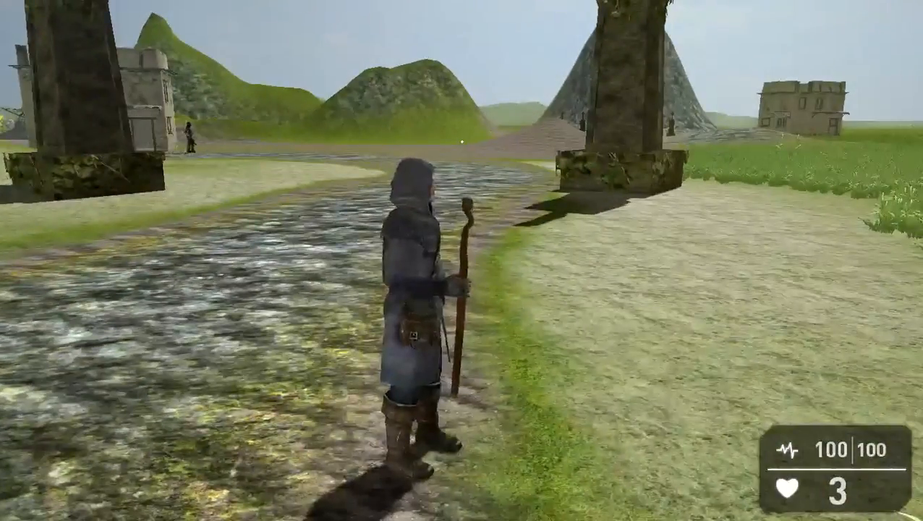
pyautogui.press('w')
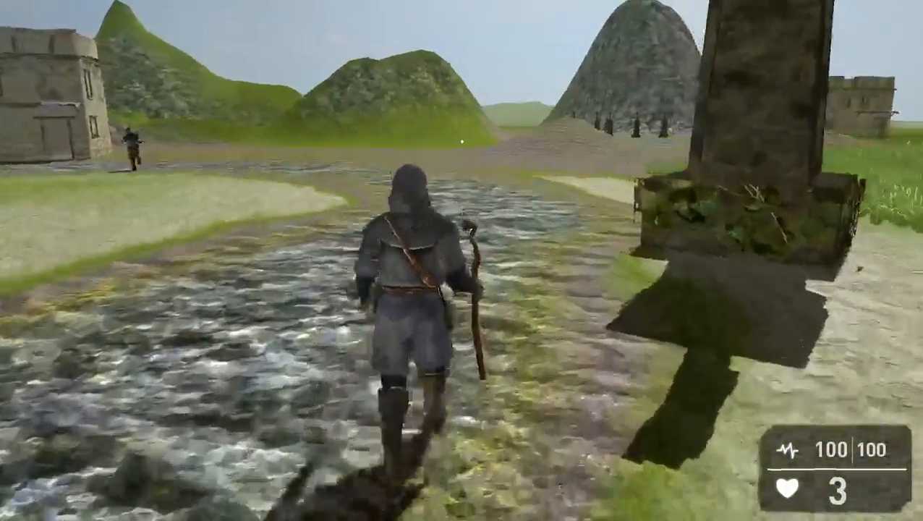
# - Move the wizard away from the enemy fire into the grass and return to the path before the monuments
pyautogui.press('s')
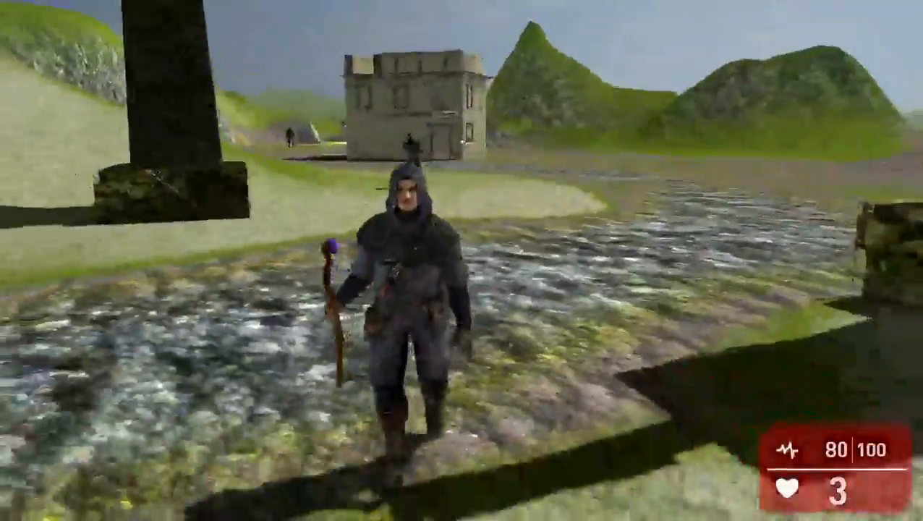
pyautogui.press('w')
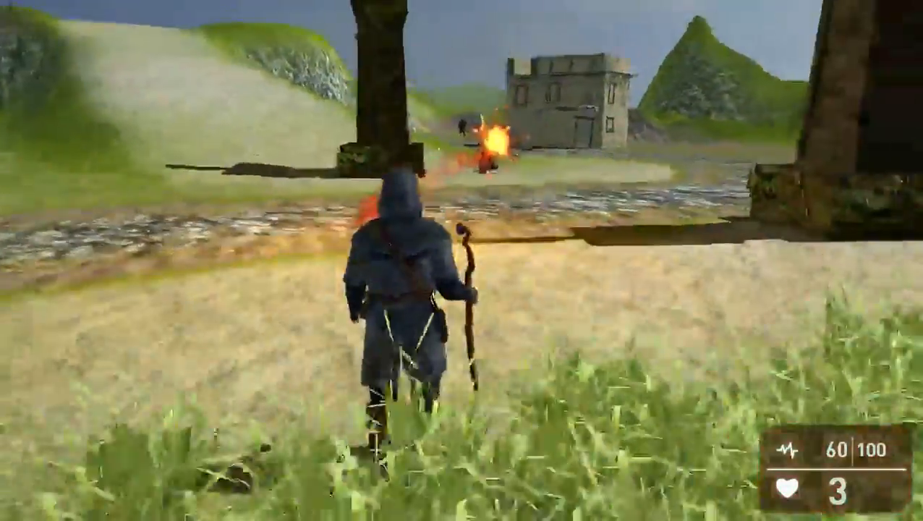
pyautogui.press('d')
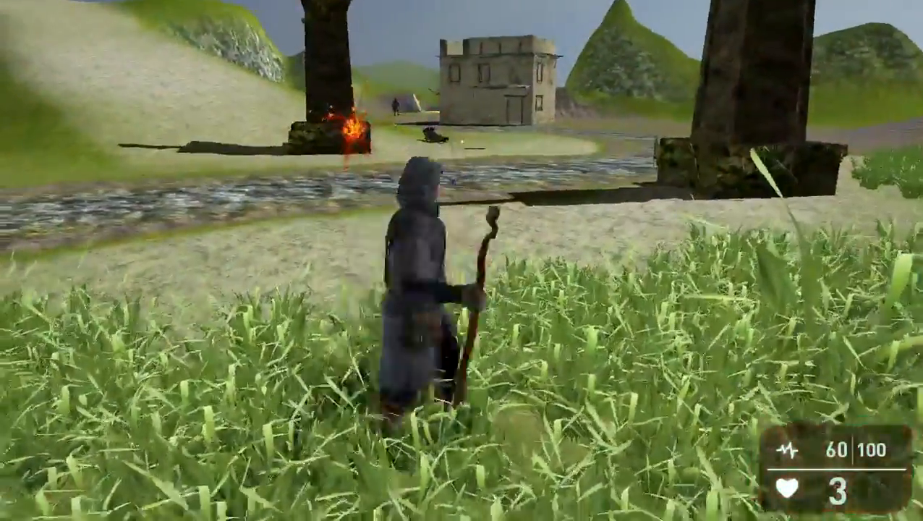
pyautogui.press('a')
pyautogui.press('w')
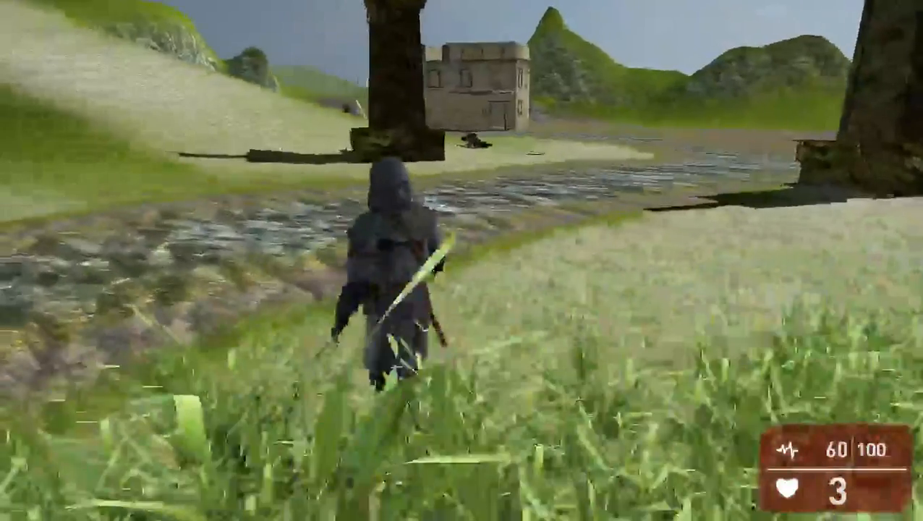
pyautogui.press('w')
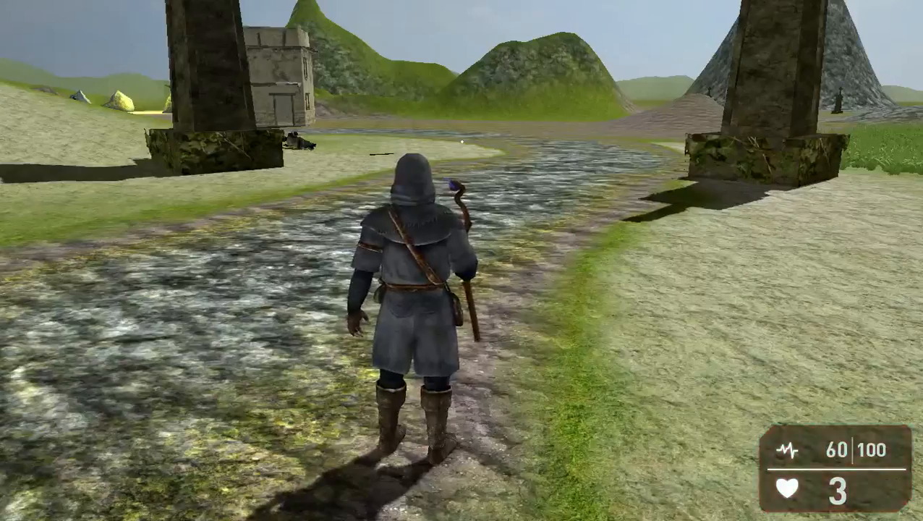
# - Walk the wizard repeatedly in and out of the sound zone between the monuments to test its triggered sound
pyautogui.press('w')
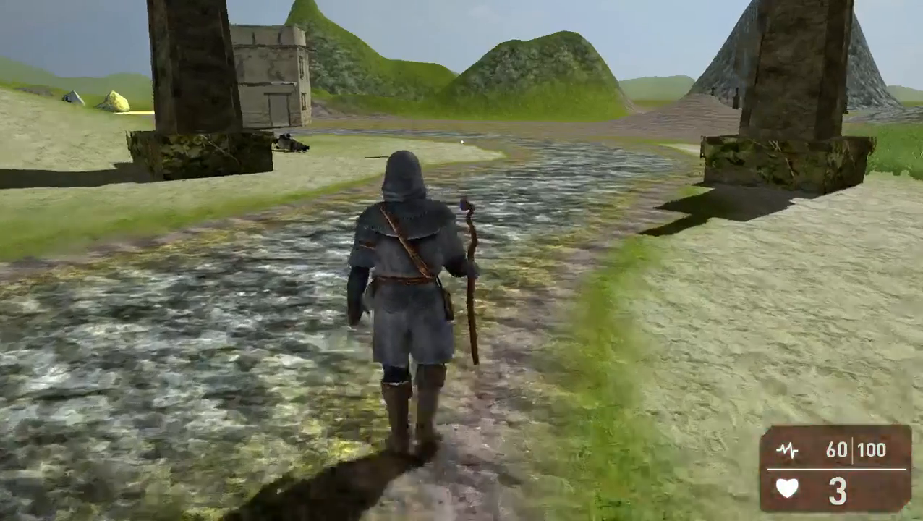
pyautogui.press('w')
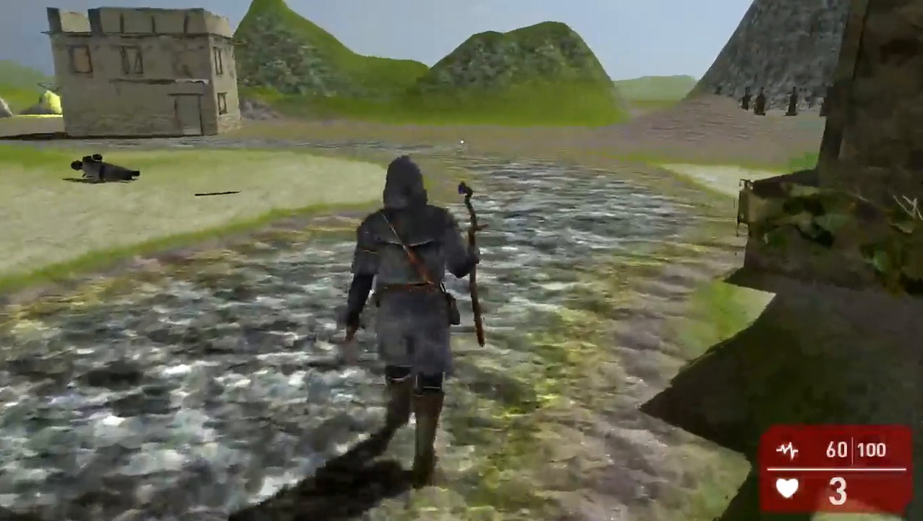
pyautogui.press('s')
pyautogui.press('s')
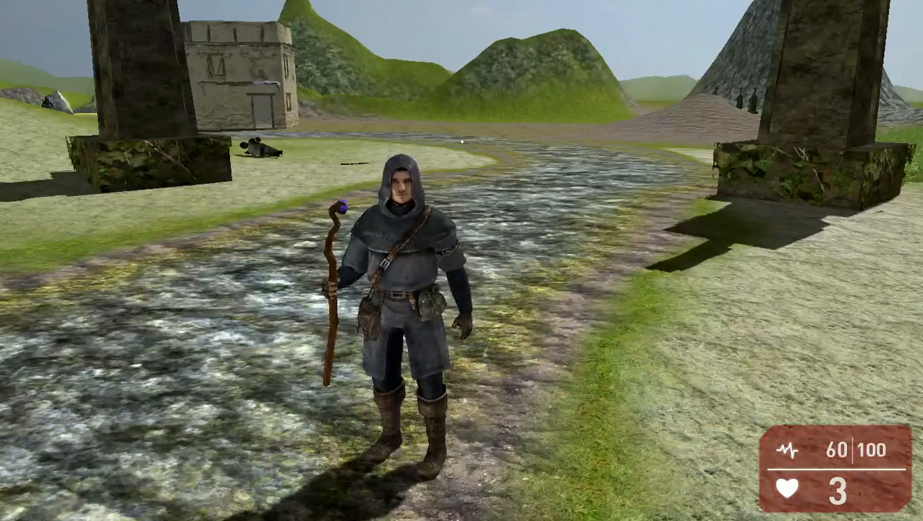
pyautogui.press('w')
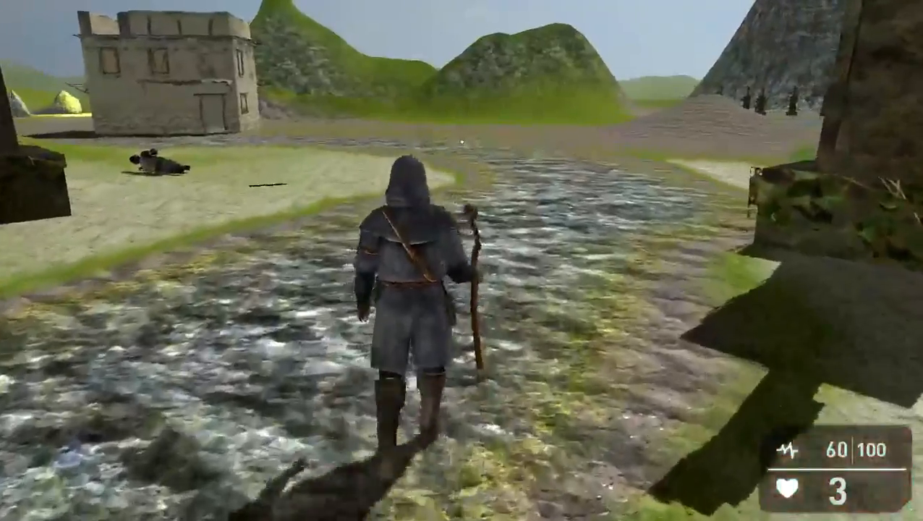
pyautogui.press('s')
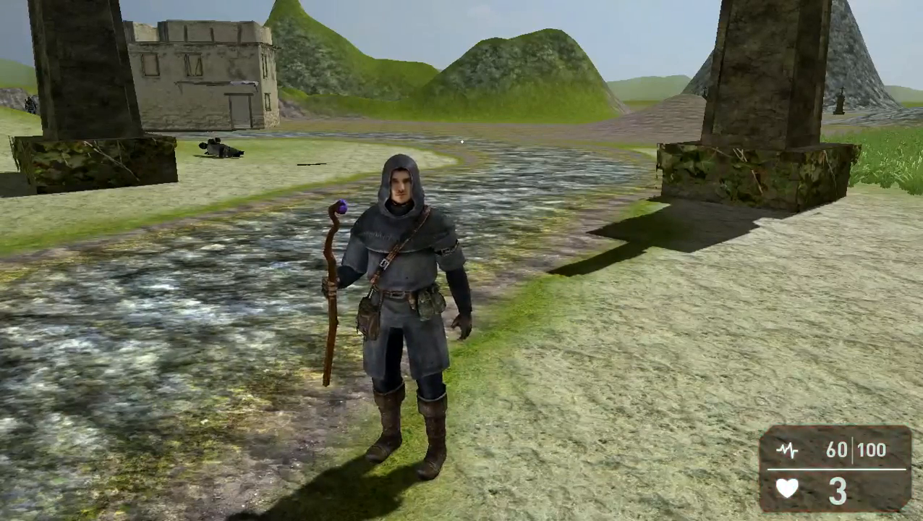
# - End the test game and return to the top-down editing view of the level
pyautogui.press('Escape')
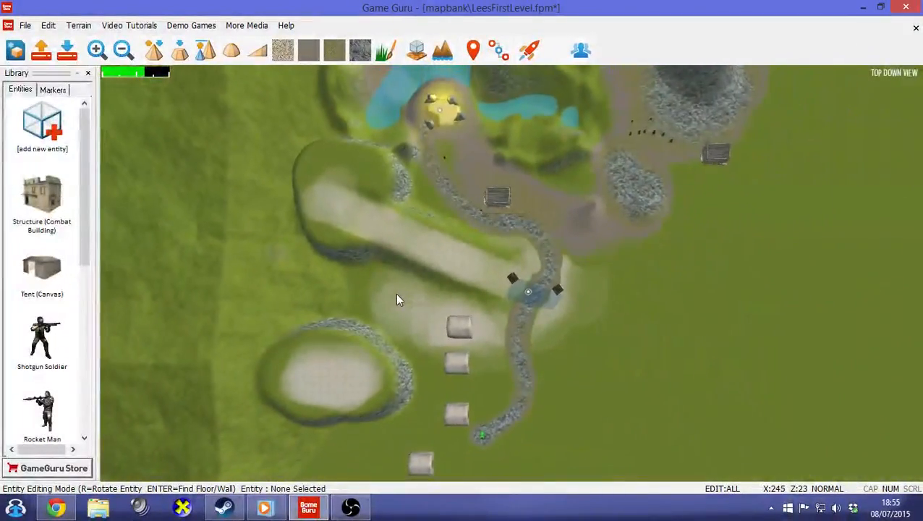
pyautogui.press('F9')
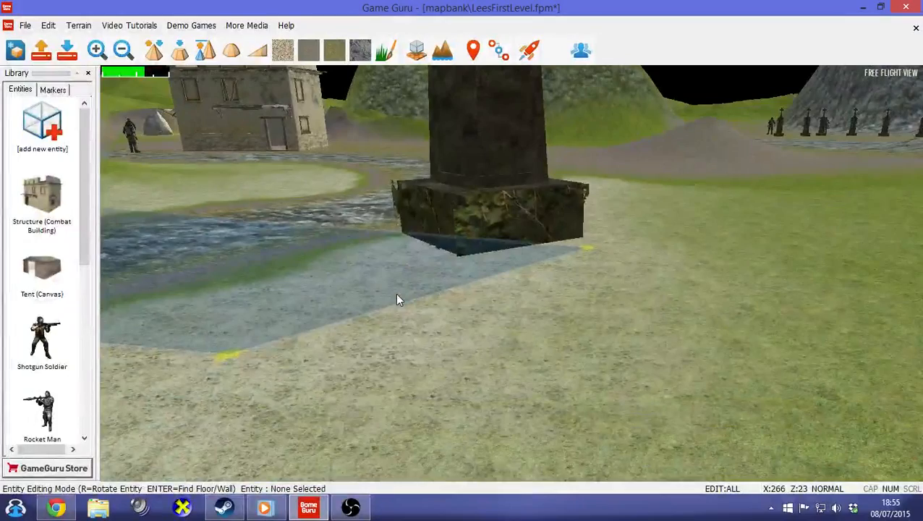
pyautogui.press('F9')
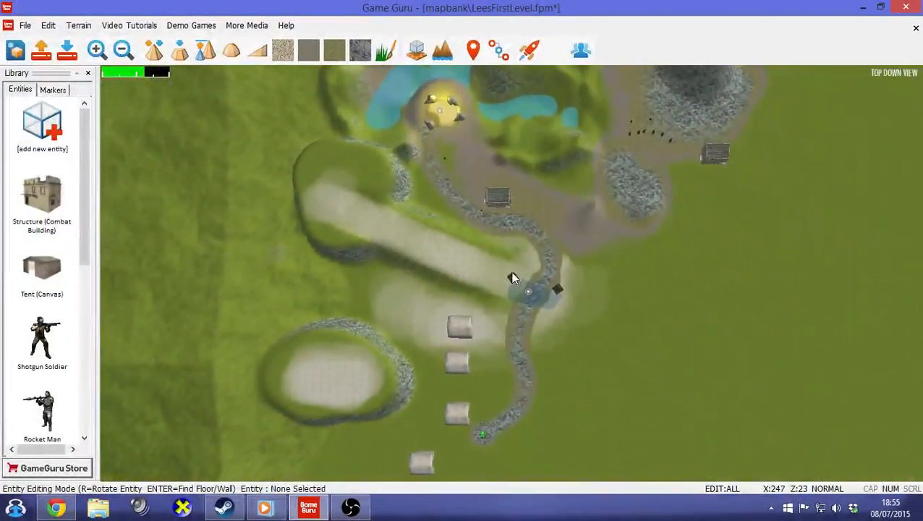
# - Look over the level map around the combat building and its waypoint line, ending at the open dirt clearing beside the stone path
pyautogui.press('d')
pyautogui.press('w')
pyautogui.press('a')
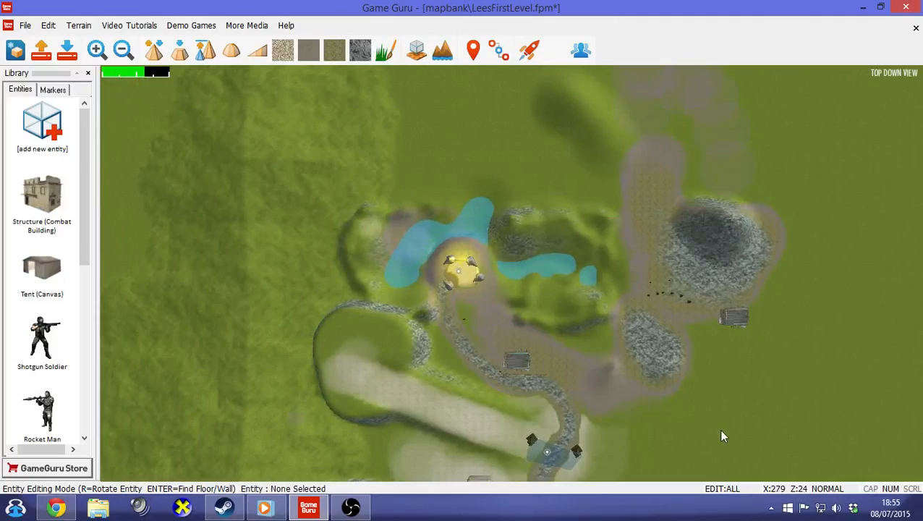
pyautogui.scroll(3, 700, 412)
pyautogui.scroll(8, 700, 395)
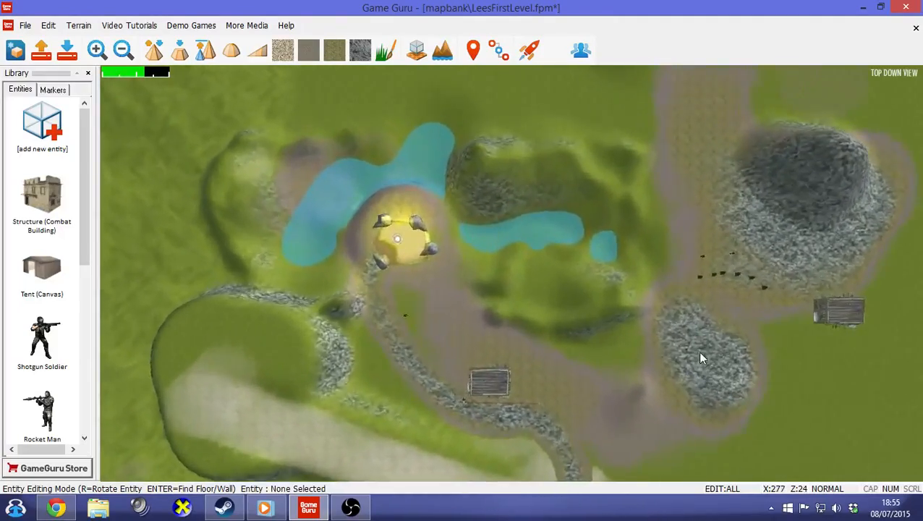
pyautogui.scroll(5, 694, 318)
pyautogui.press('s')
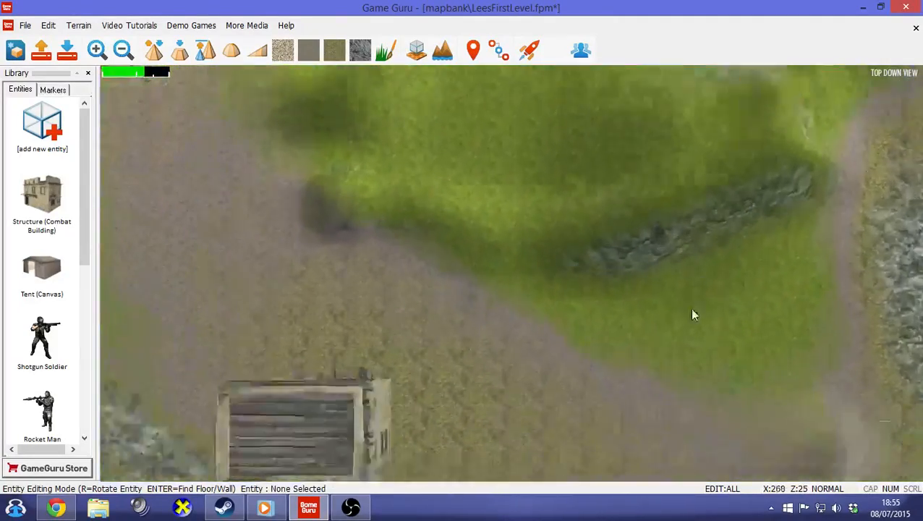
pyautogui.press('d')
pyautogui.press('a')
pyautogui.press('a')
pyautogui.press('w')
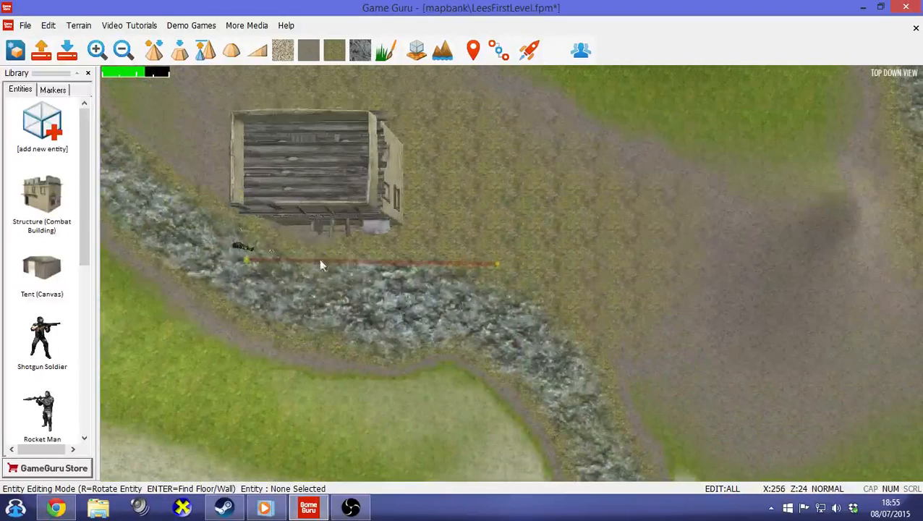
pyautogui.press('d')
pyautogui.press('s')
pyautogui.press('d')
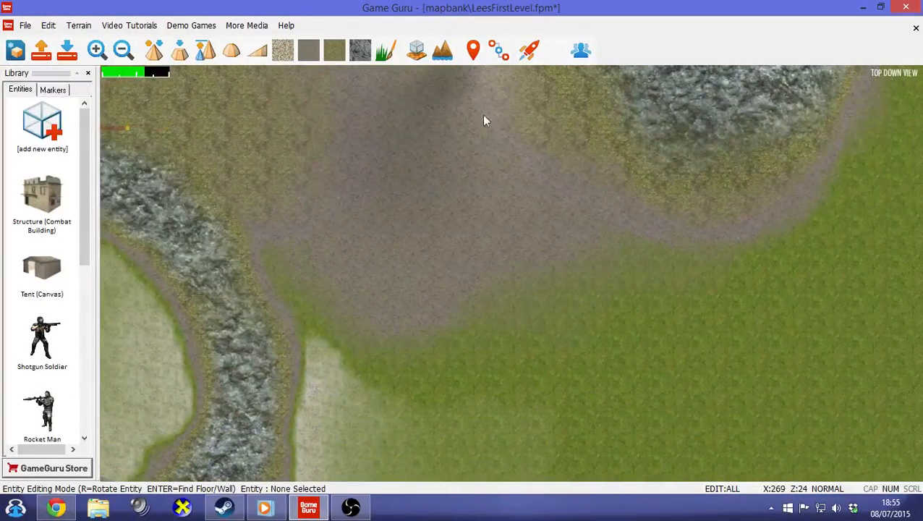
# - Create a new waypoint on the grass below the dirt clearing and view it in free flight
pyautogui.click(474, 49)
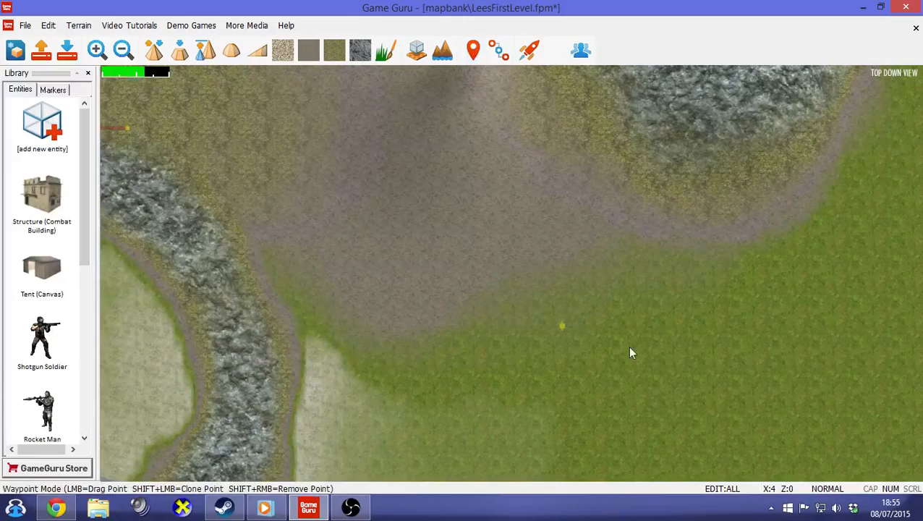
pyautogui.press('f')
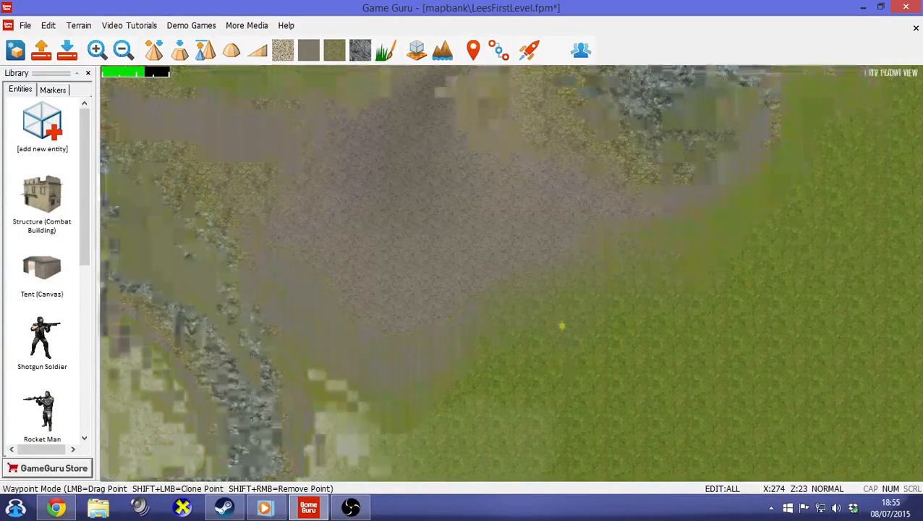
pyautogui.moveTo(563, 326); pyautogui.dragTo(690, 343, button='right')
pyautogui.press('s')
pyautogui.press('a')
pyautogui.press('s')
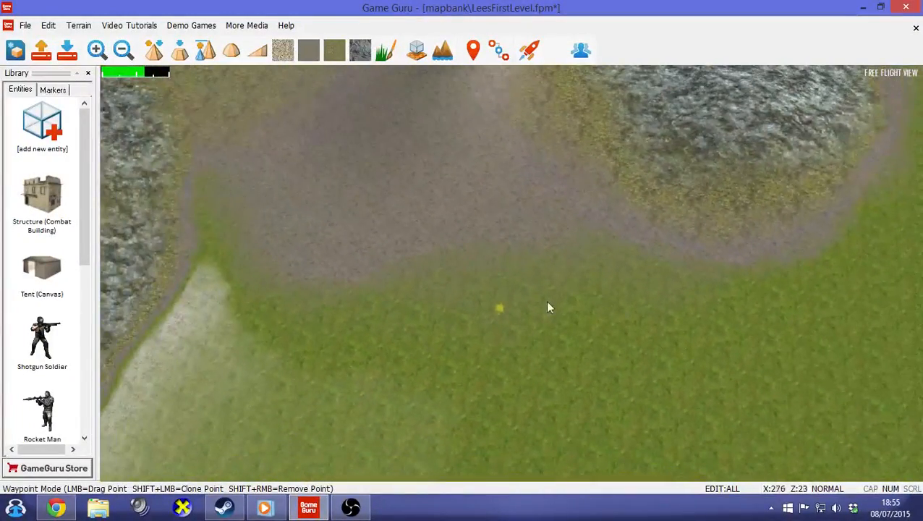
# - Move the waypoint onto the dirt clearing and clone it repeatedly into a curved chain of seven connected points
pyautogui.moveTo(499, 308)
pyautogui.mouseDown()
pyautogui.moveTo(302, 237)
pyautogui.moveTo(319, 203)
pyautogui.moveTo(236, 298)
pyautogui.moveTo(383, 207)
pyautogui.mouseUp()
pyautogui.moveTo(431, 194); pyautogui.dragTo(443, 187)
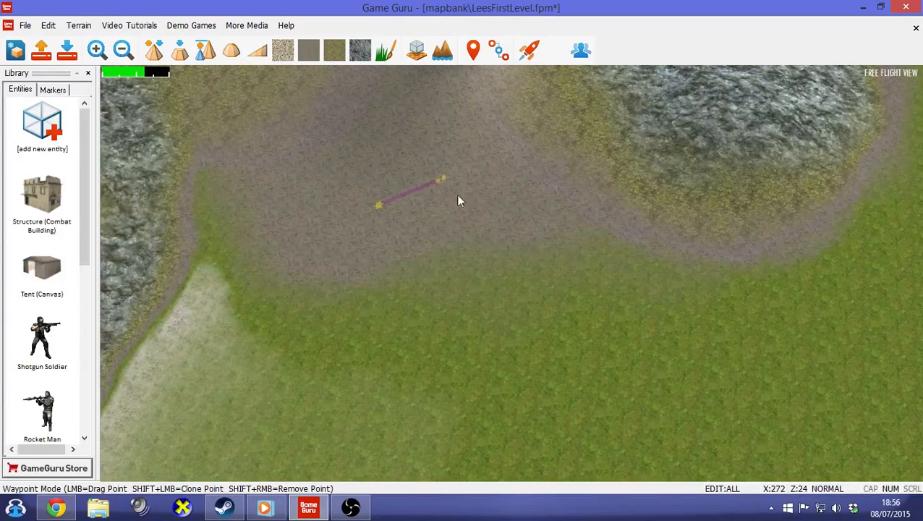
pyautogui.moveTo(452, 180)
pyautogui.keyDown('shift'); pyautogui.mouseDown()
pyautogui.moveTo(555, 295)
pyautogui.moveTo(393, 338)
pyautogui.mouseUp(); pyautogui.keyUp('shift')
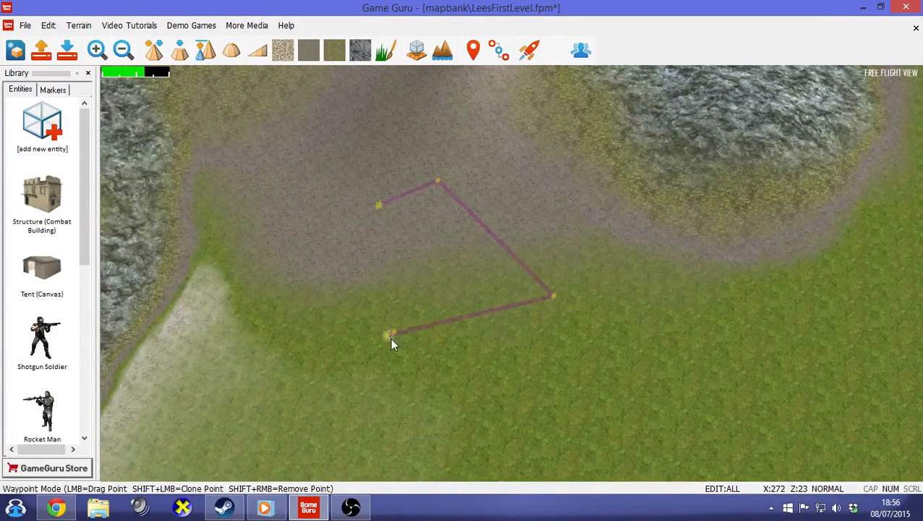
pyautogui.moveTo(390, 338)
pyautogui.keyDown('shift'); pyautogui.mouseDown()
pyautogui.moveTo(540, 330)
pyautogui.moveTo(543, 319)
pyautogui.mouseUp(); pyautogui.keyUp('shift')
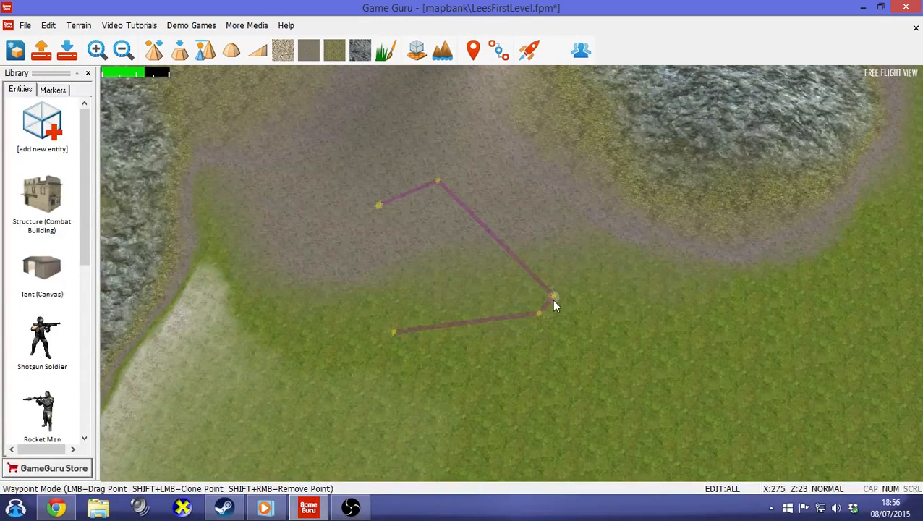
pyautogui.moveTo(554, 296)
pyautogui.keyDown('shift'); pyautogui.mouseDown()
pyautogui.moveTo(530, 213)
pyautogui.moveTo(559, 244)
pyautogui.mouseUp(); pyautogui.keyUp('shift')
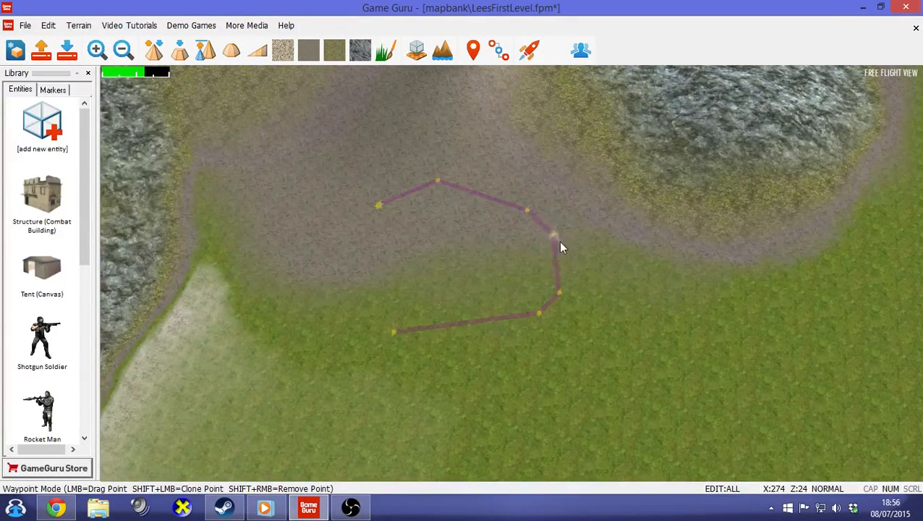
# - Reposition all seven waypoints to reshape the chain into a zigzag followed by a loop around the clearing's edge
pyautogui.moveTo(379, 207); pyautogui.dragTo(250, 248)
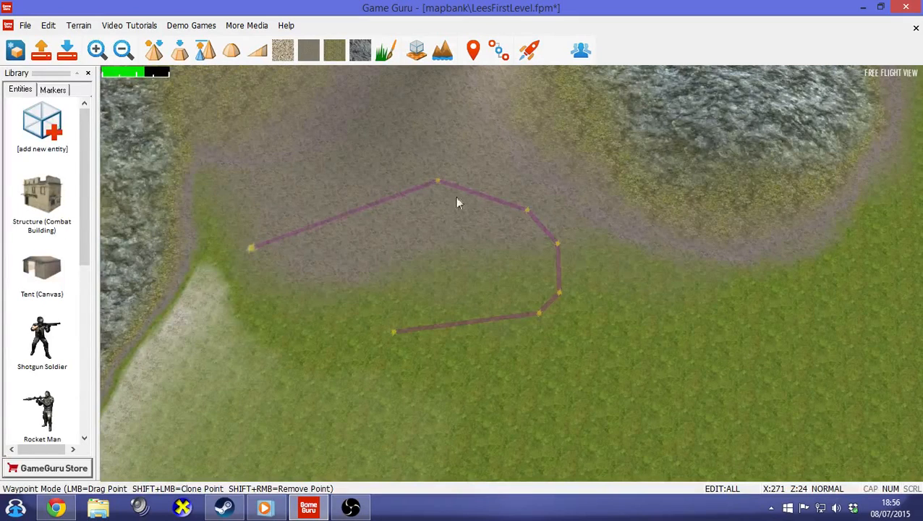
pyautogui.moveTo(438, 181); pyautogui.dragTo(341, 286)
pyautogui.moveTo(524, 209); pyautogui.dragTo(339, 165)
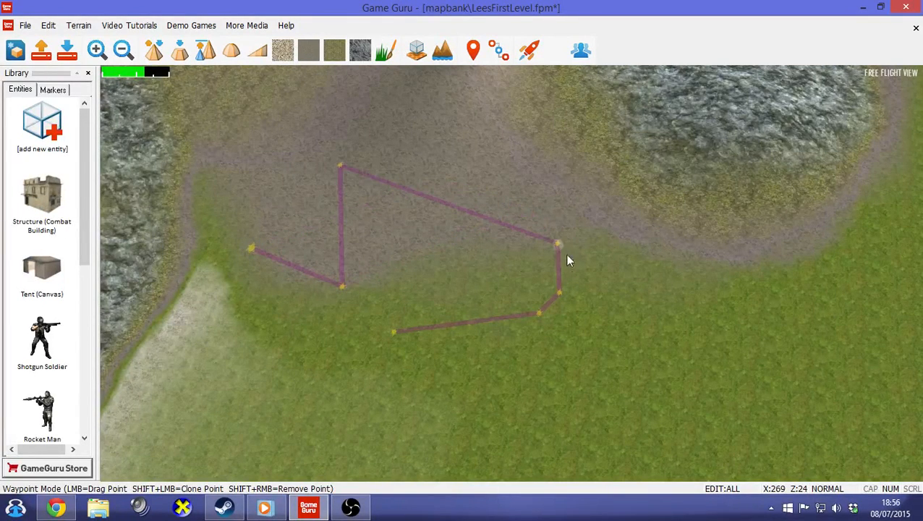
pyautogui.moveTo(557, 243); pyautogui.dragTo(487, 176)
pyautogui.moveTo(559, 292); pyautogui.dragTo(573, 232)
pyautogui.moveTo(539, 313); pyautogui.dragTo(566, 280)
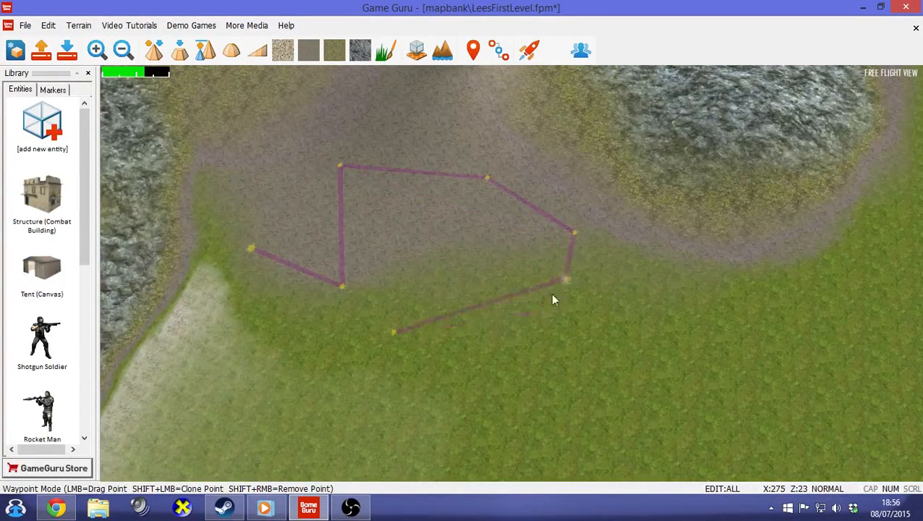
pyautogui.moveTo(395, 332); pyautogui.dragTo(472, 337)
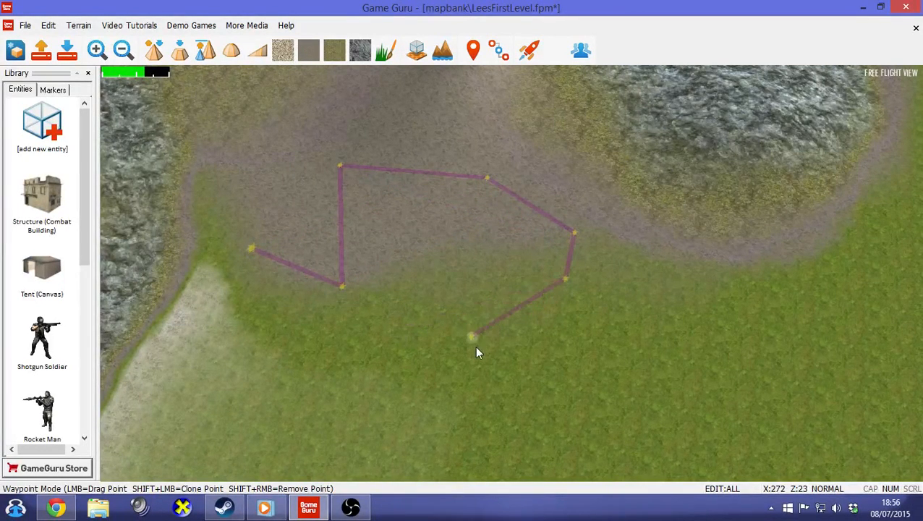
# - Place a Shotgun Soldier beside the waypoint at the clearing's edge and reroute three of the neighbouring waypoints around him
pyautogui.click(58, 341)
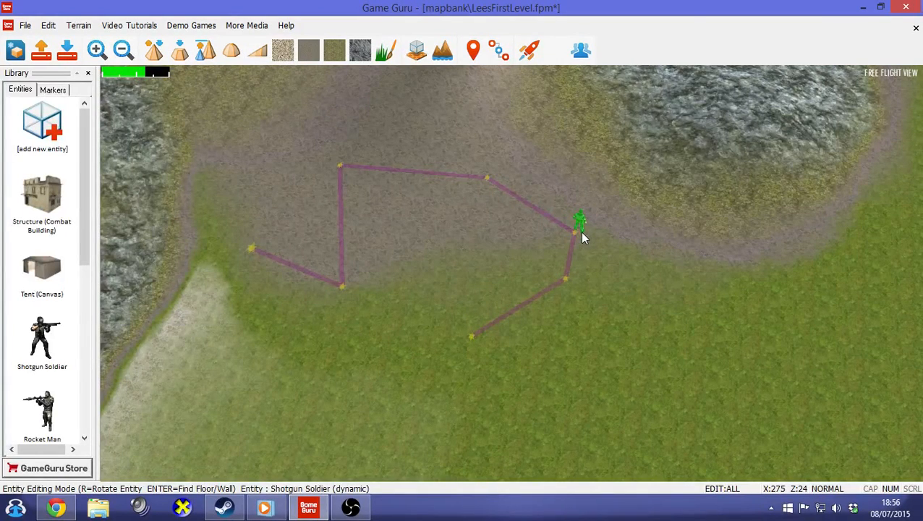
pyautogui.click(583, 242)
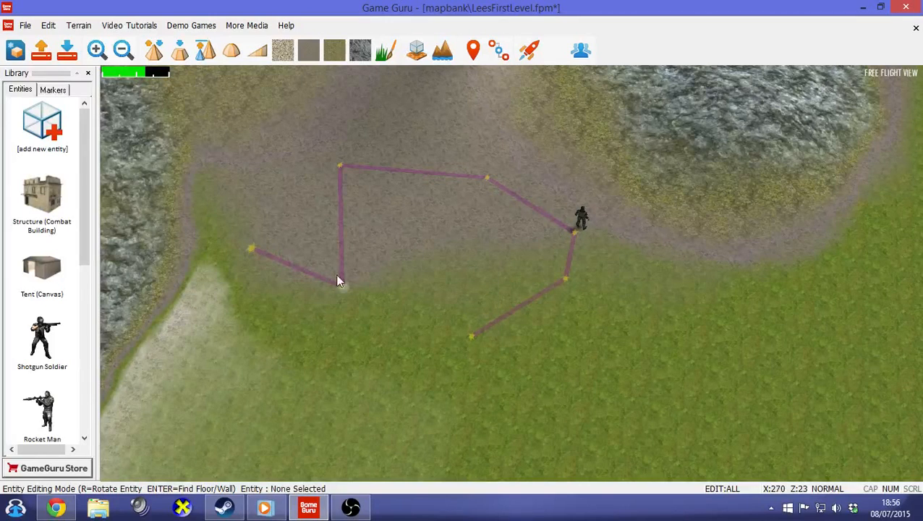
pyautogui.moveTo(565, 281); pyautogui.dragTo(546, 175)
pyautogui.moveTo(470, 334); pyautogui.dragTo(504, 144)
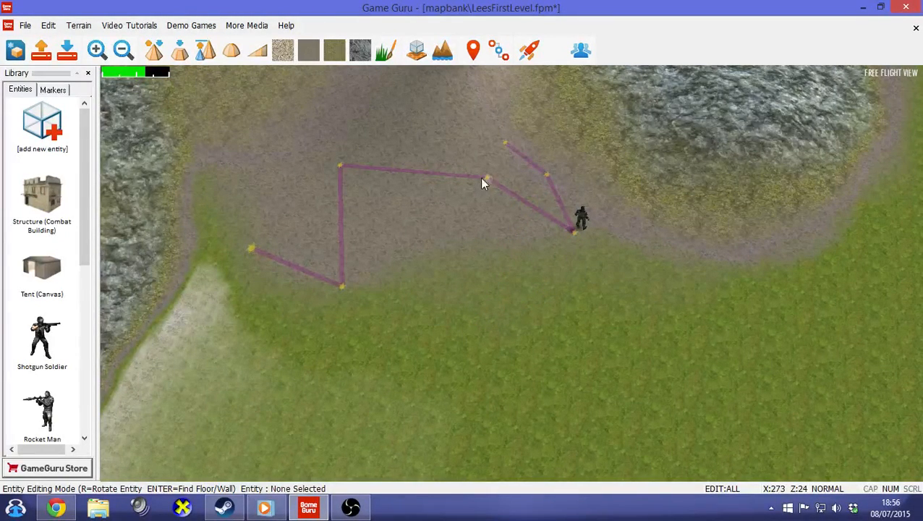
pyautogui.moveTo(485, 178); pyautogui.dragTo(588, 310)
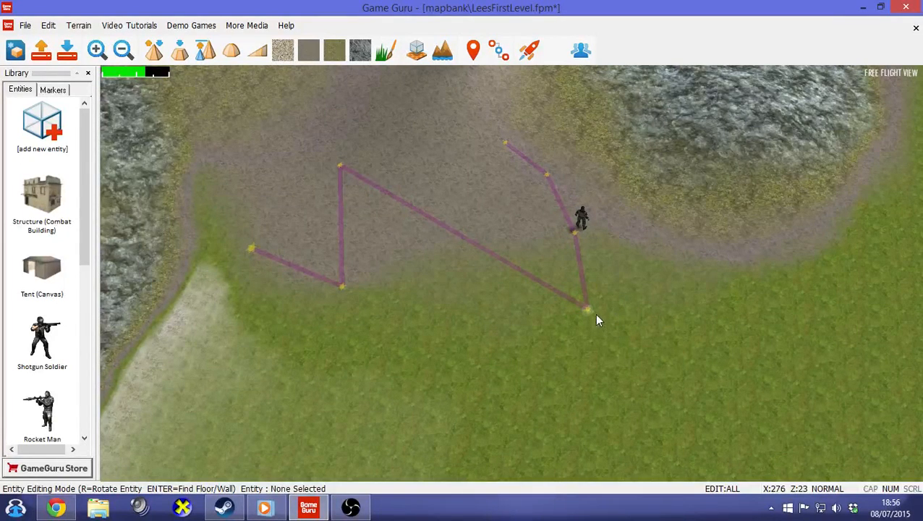
# - Delete the waypoints of the practice path one by one, leaving the Shotgun Soldier in place
pyautogui.press('Delete')
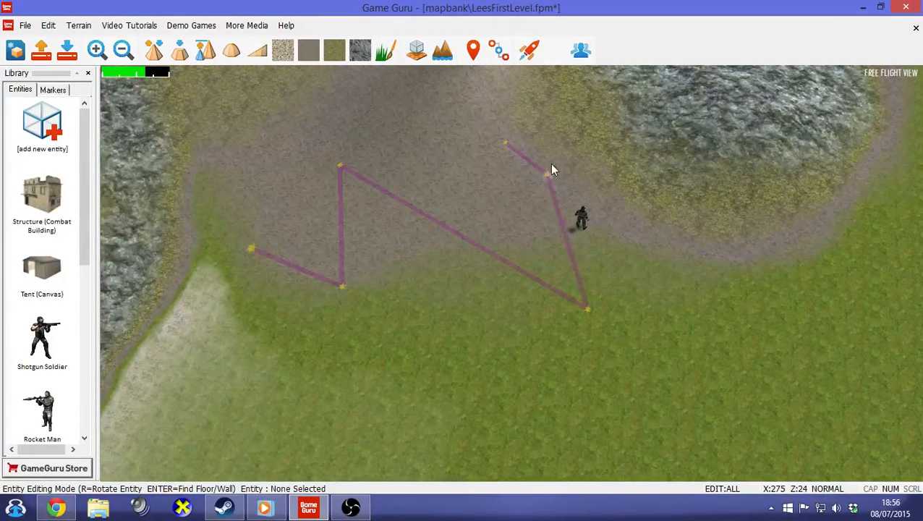
pyautogui.press('Delete')
pyautogui.press('Delete')
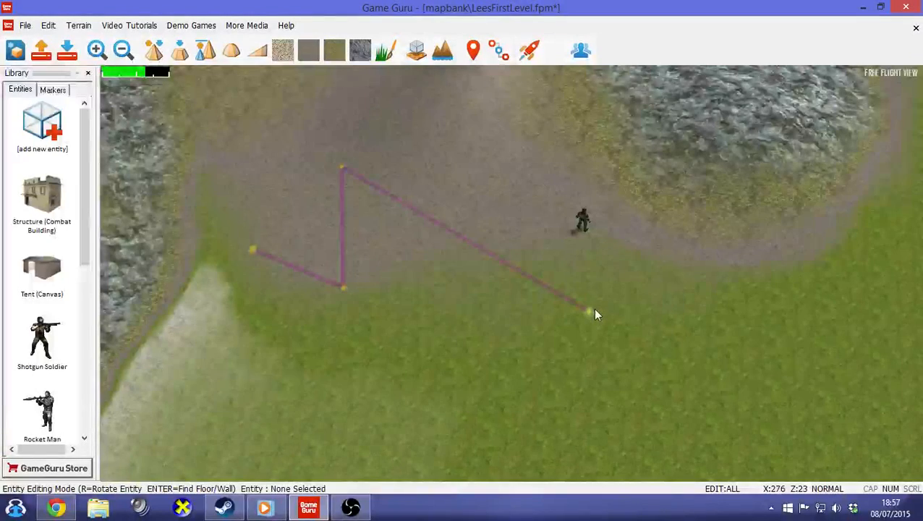
pyautogui.press('Delete')
pyautogui.press('Delete')
pyautogui.press('Delete')
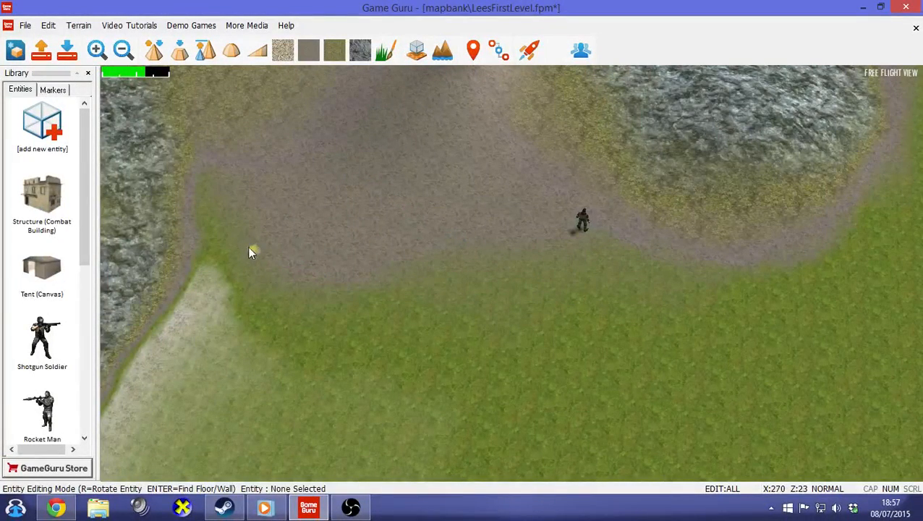
# - Enter waypoint mode and bring the dirt clearing with the Shotgun Soldier into top-down view
pyautogui.click(498, 52)
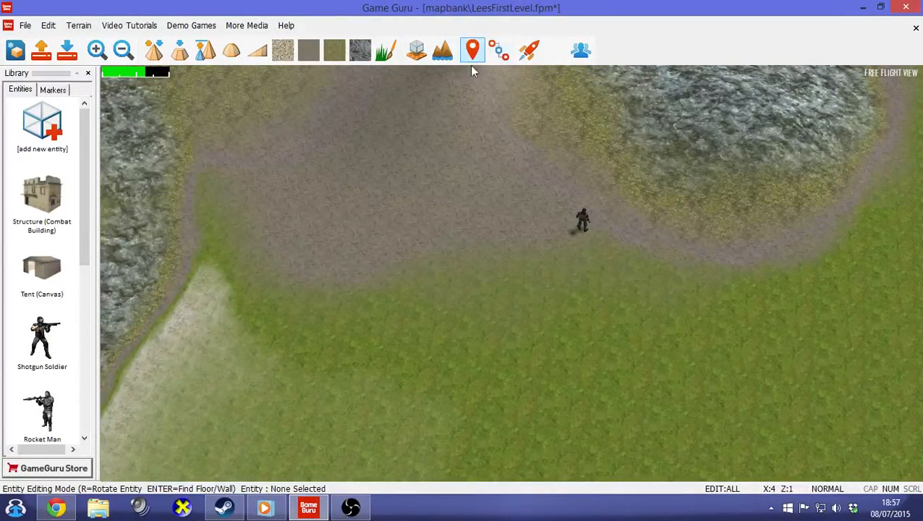
pyautogui.press('f')
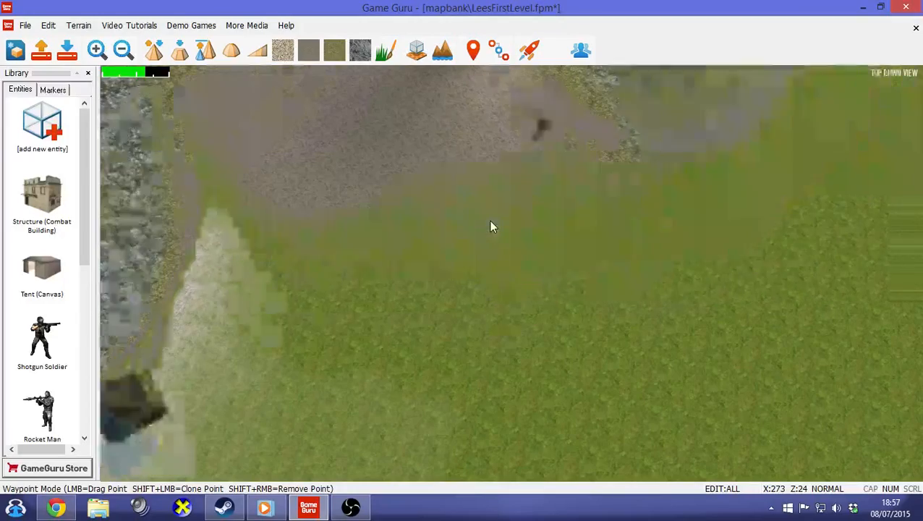
pyautogui.press('a')
pyautogui.press('w')
pyautogui.press('w')
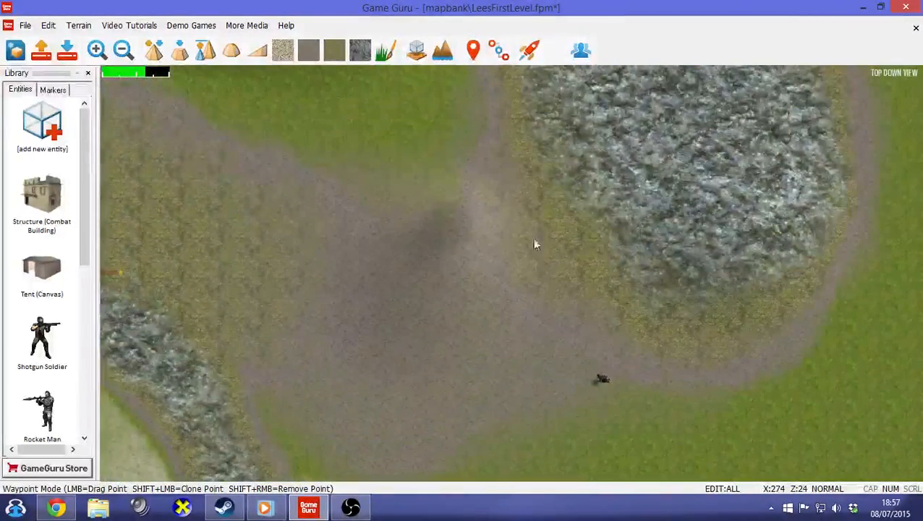